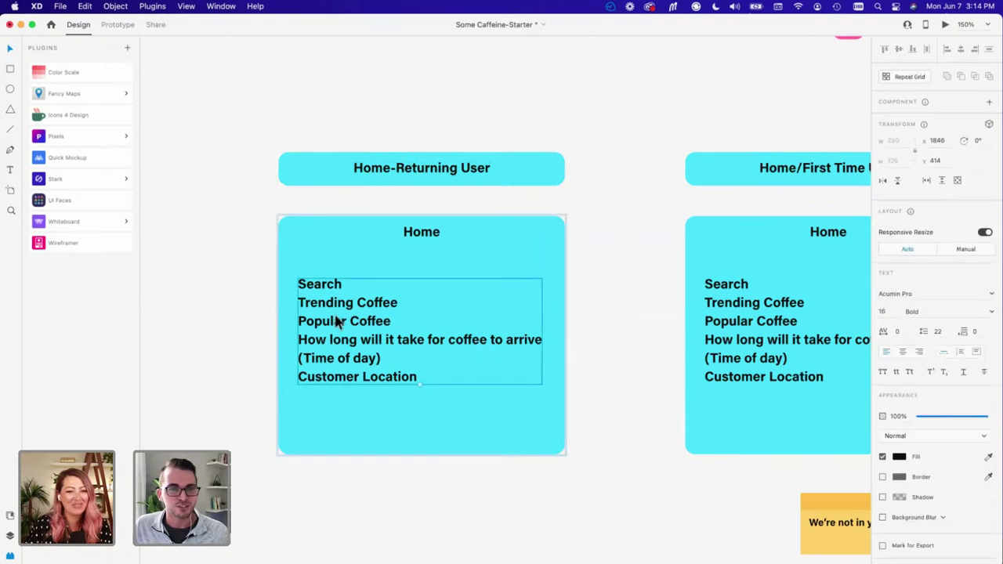
Step: Insert a blank line below "Search" in the Home card of the Home-Returning User group
double_click(333, 317)
click(345, 283)
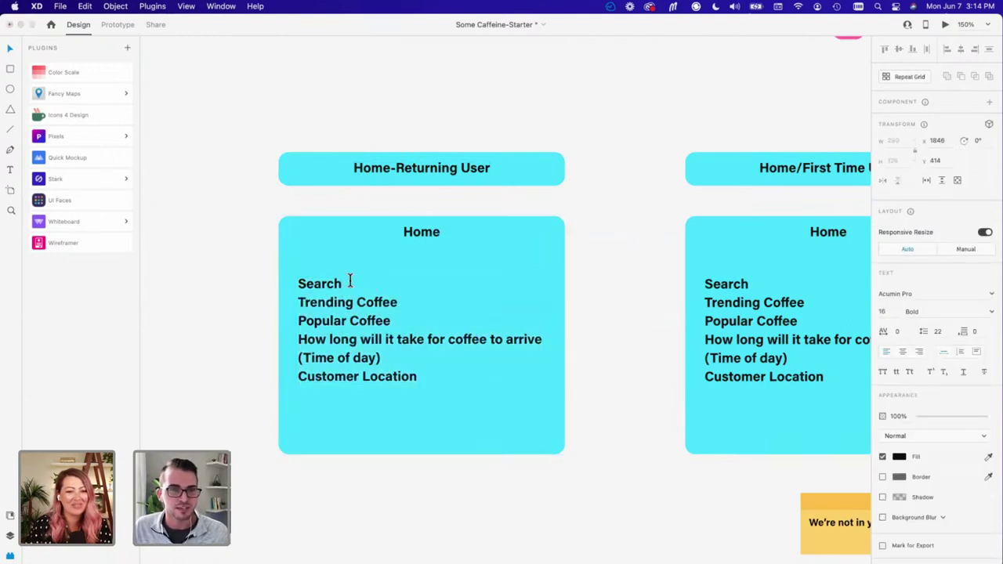
key(Return)
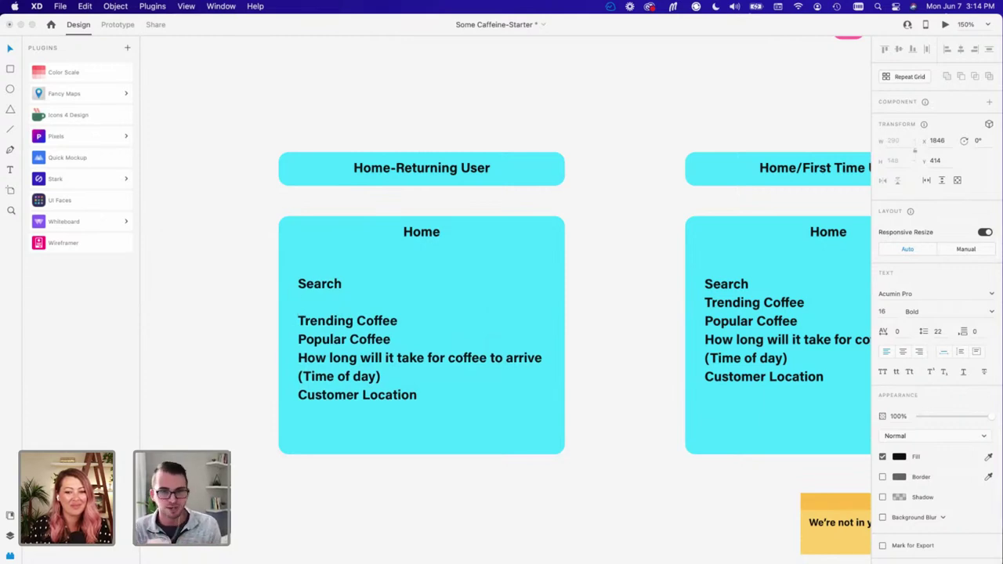
text(Favorites)
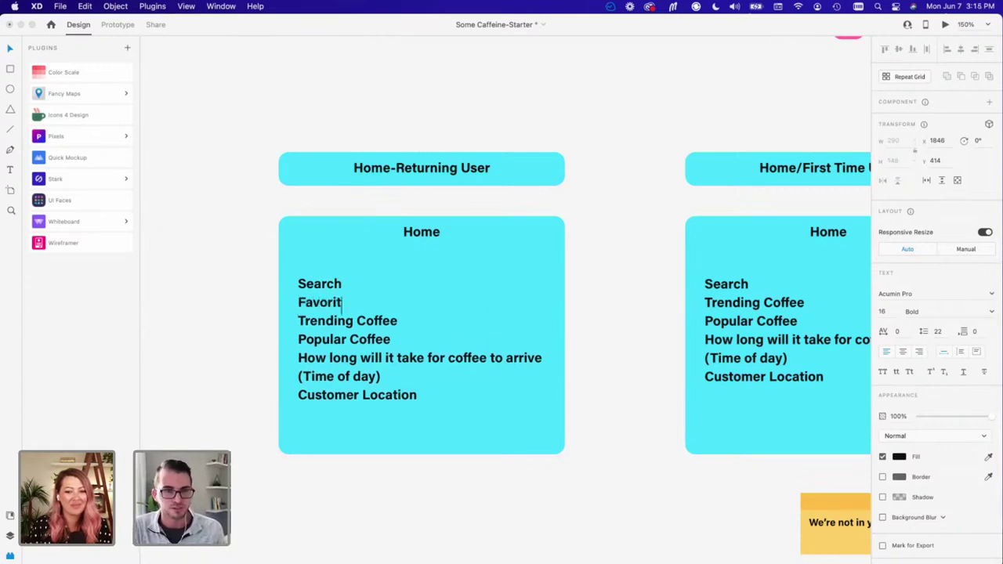
key(BackSpace)
key(BackSpace)
key(BackSpace)
key(BackSpace)
key(BackSpace)
key(BackSpace)
key(BackSpace)
key(BackSpace)
key(BackSpace)
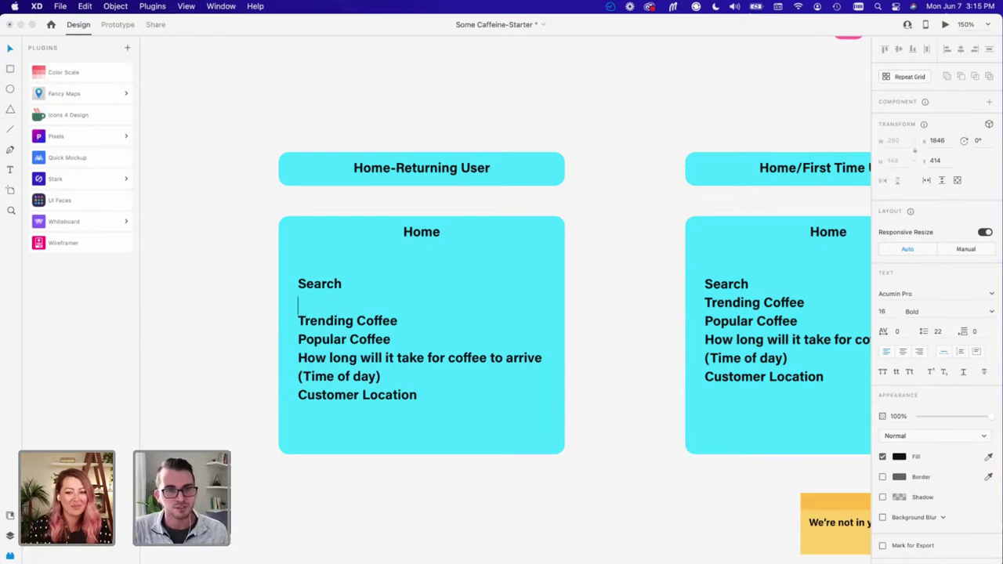
Step: Enter "My Favorites" on the blank line beneath "Search" in the returning user's Home card
text(My Fra)
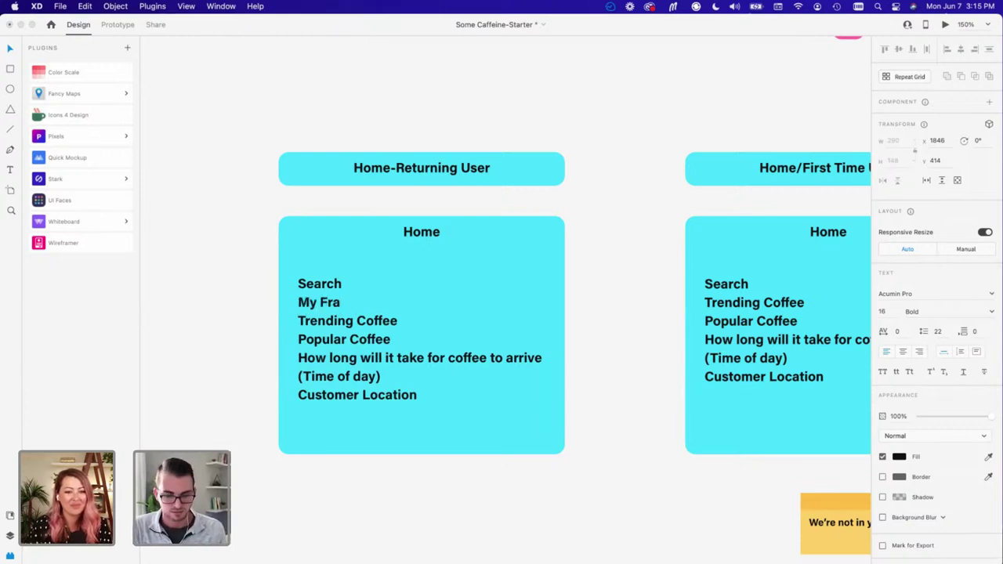
key(BackSpace)
key(BackSpace)
text(avorites)
Step: Add a "Recent Order" line below "My Favorites" in the returning user's Home card and finish editing the text
key(Return)
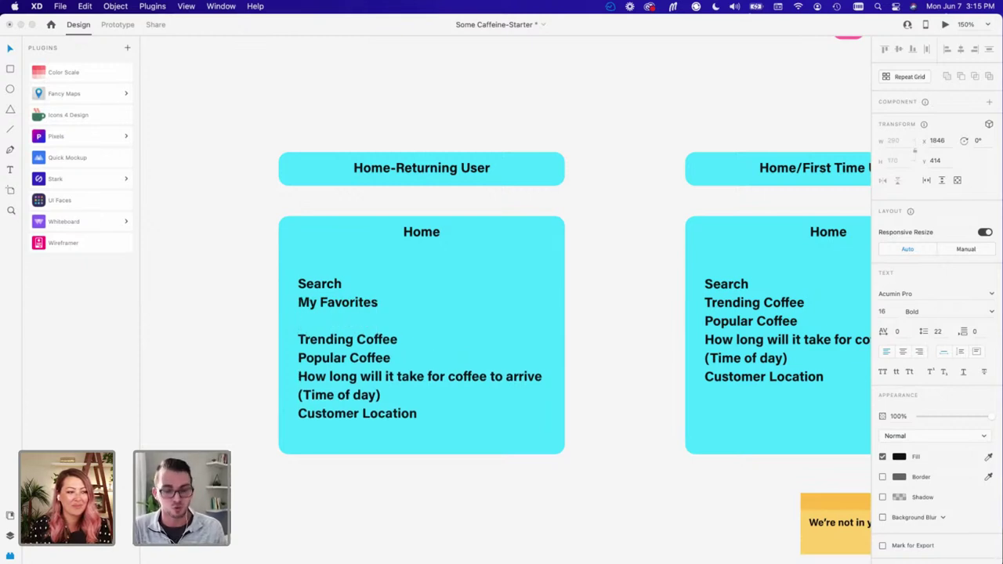
text(Recent Order)
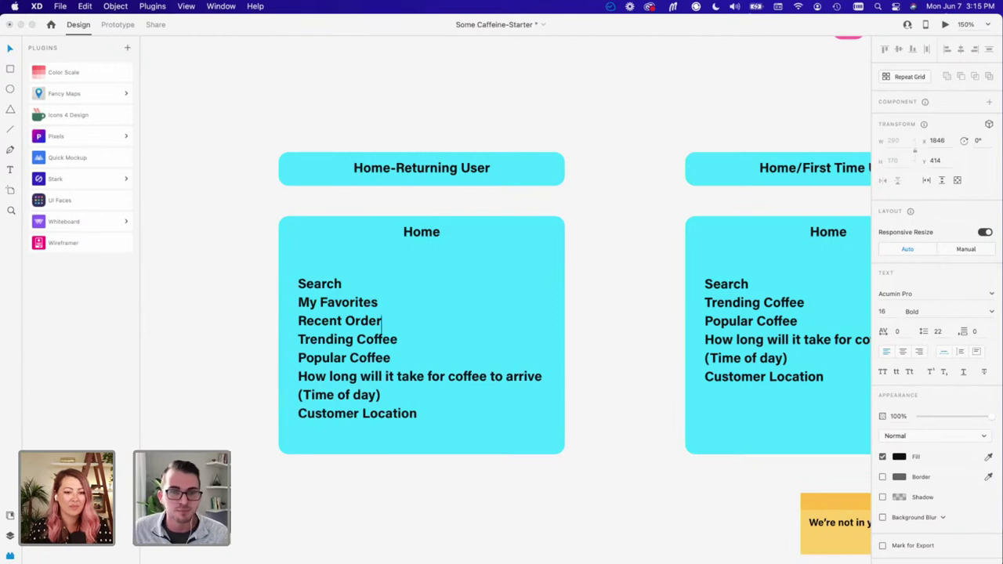
key(Escape)
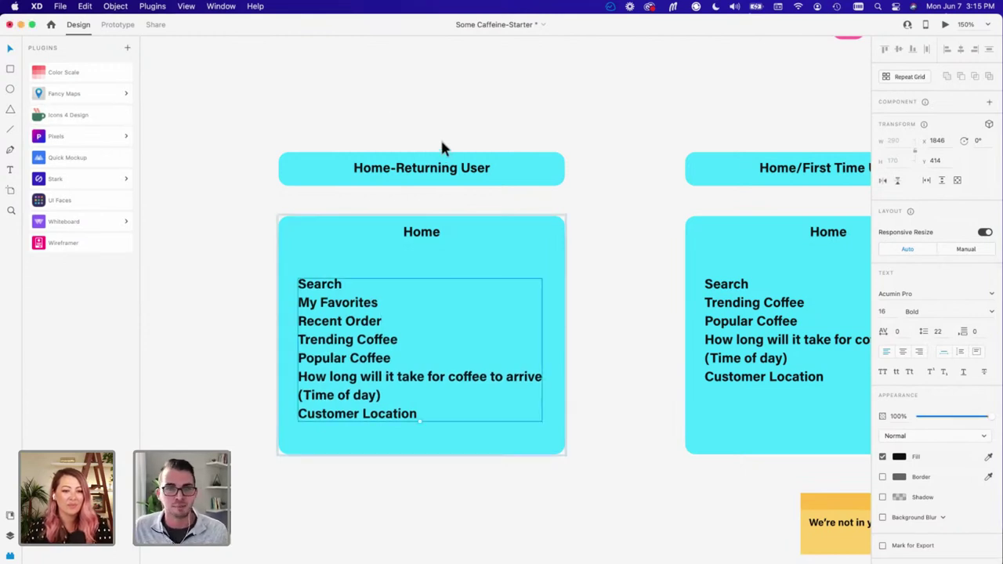
click(605, 309)
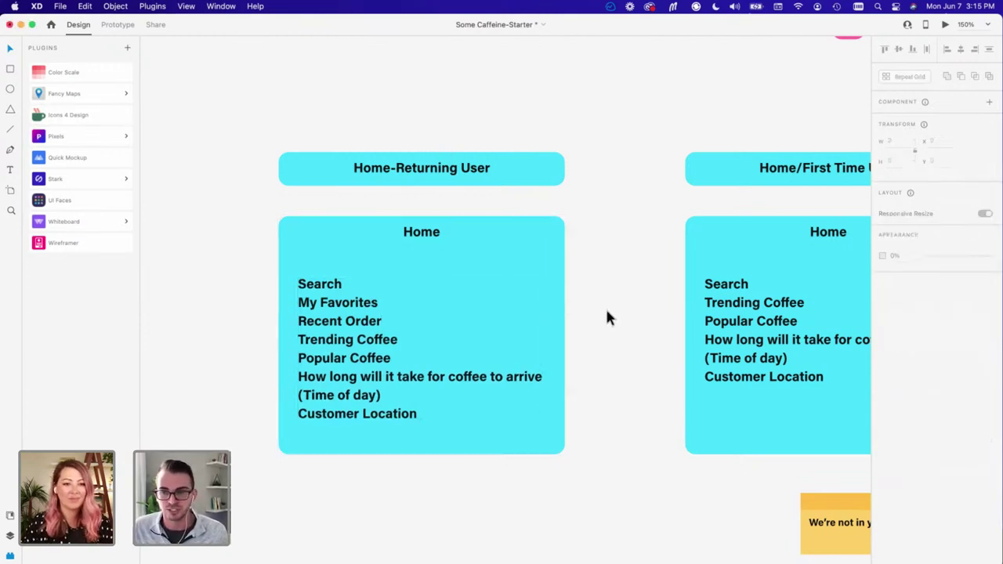
Step: Examine the Home cards and the surrounding groups of sticky notes on the affinity diagram board
key(super+minus)
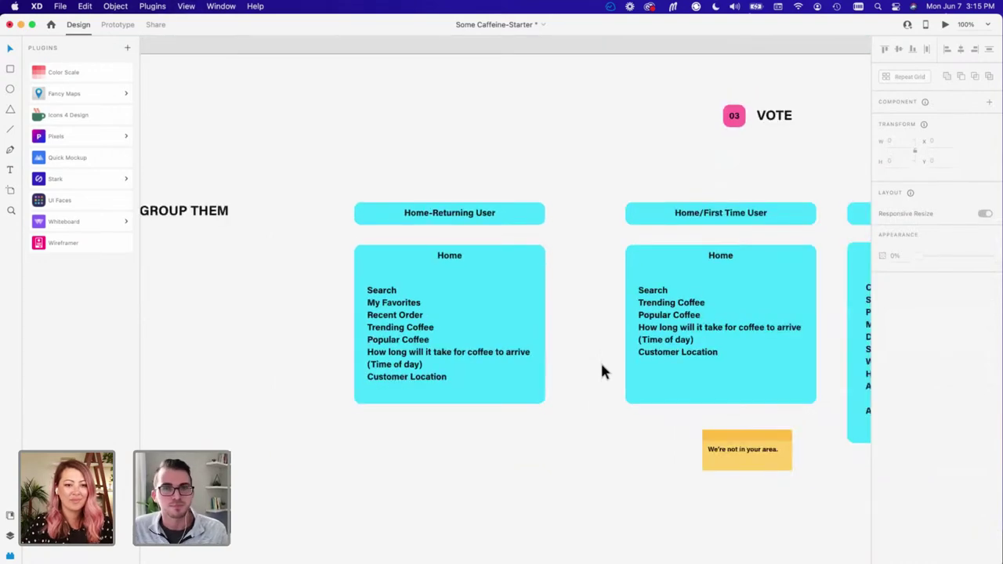
scroll(569, 368, down, 1)
key(super+minus)
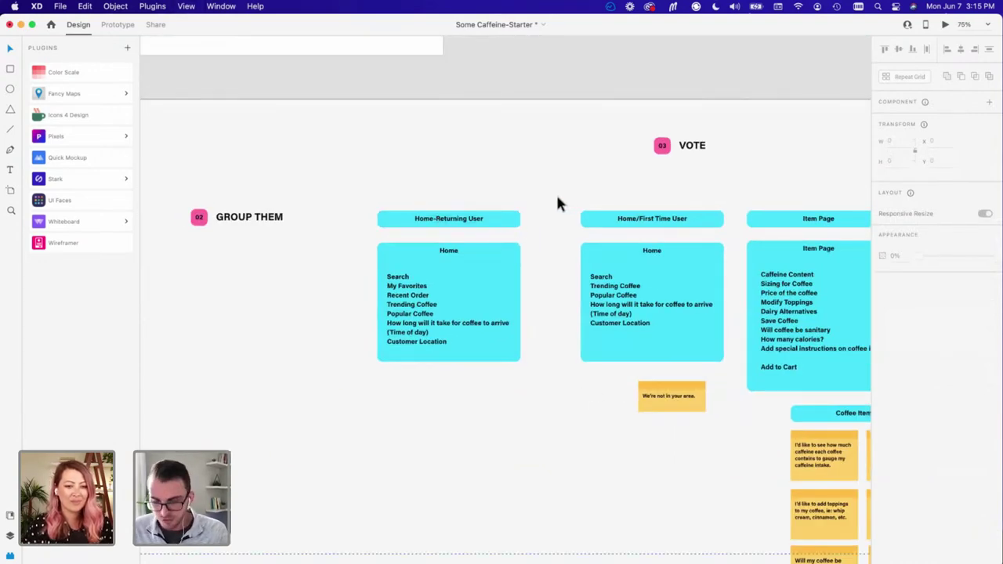
key(super+equal)
key(super+equal)
scroll(590, 262, left, 2)
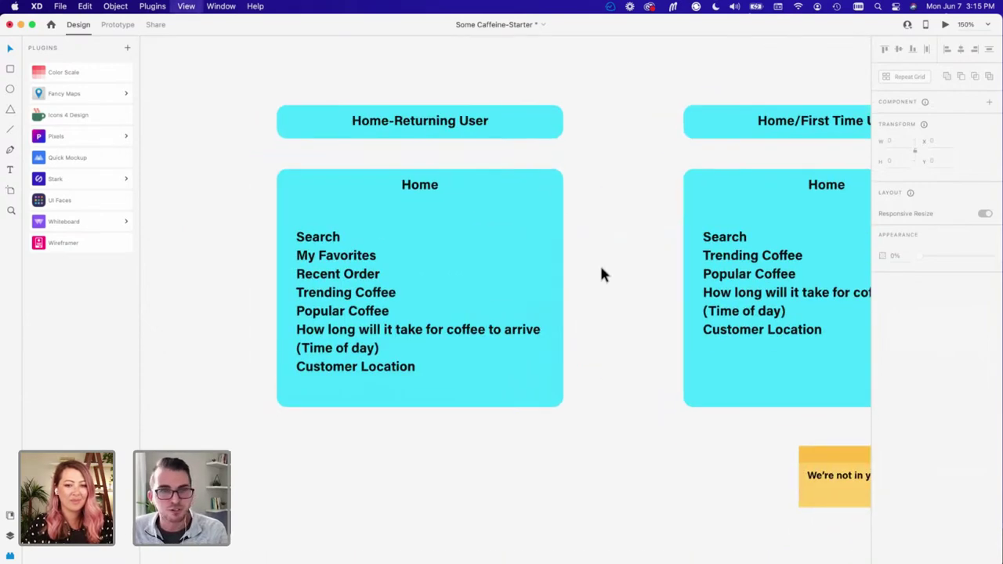
key(super+minus)
click(470, 103)
scroll(509, 125, left, 5)
key(super+minus)
key(super+minus)
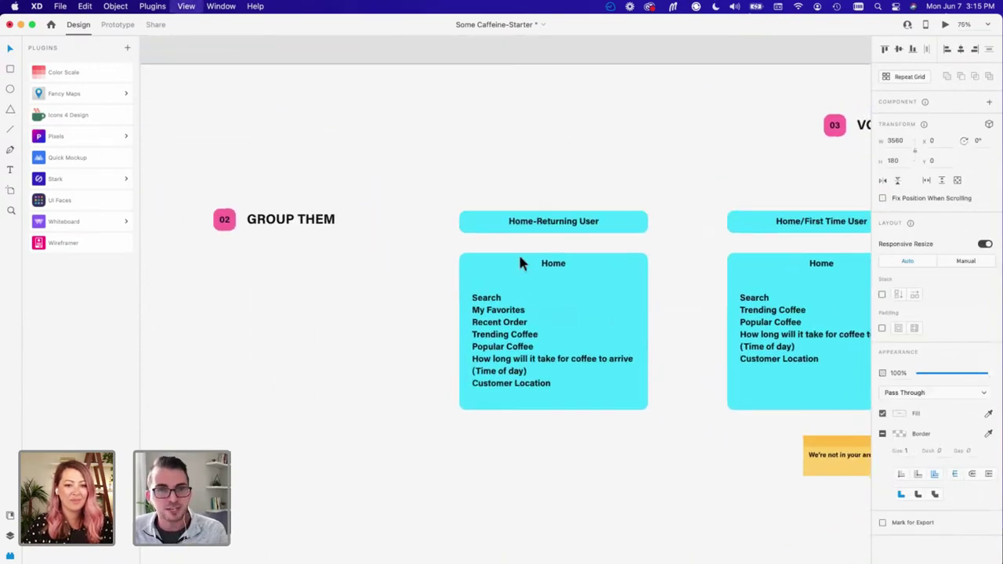
scroll(579, 315, right, 3)
scroll(578, 313, down, 5)
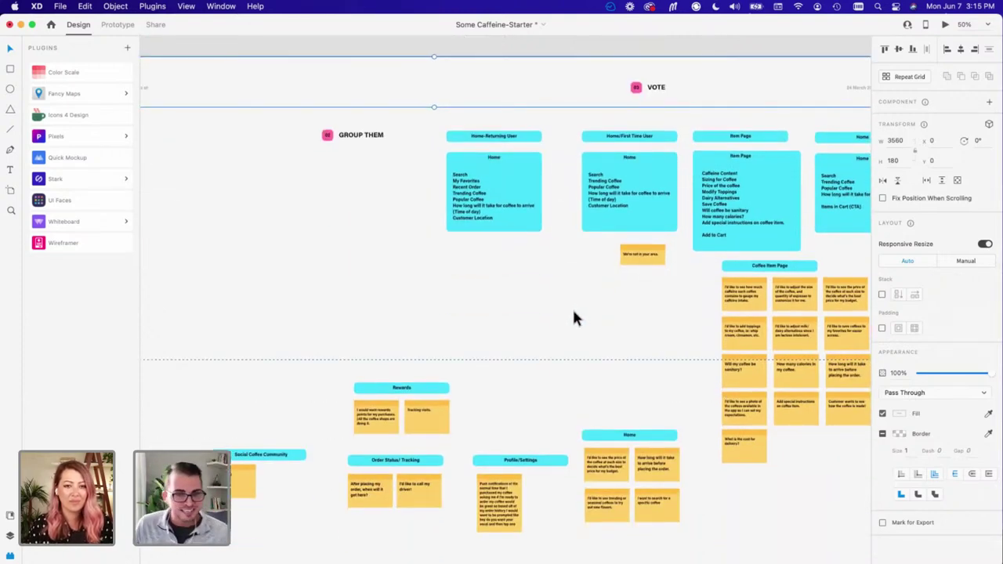
scroll(572, 318, left, 1)
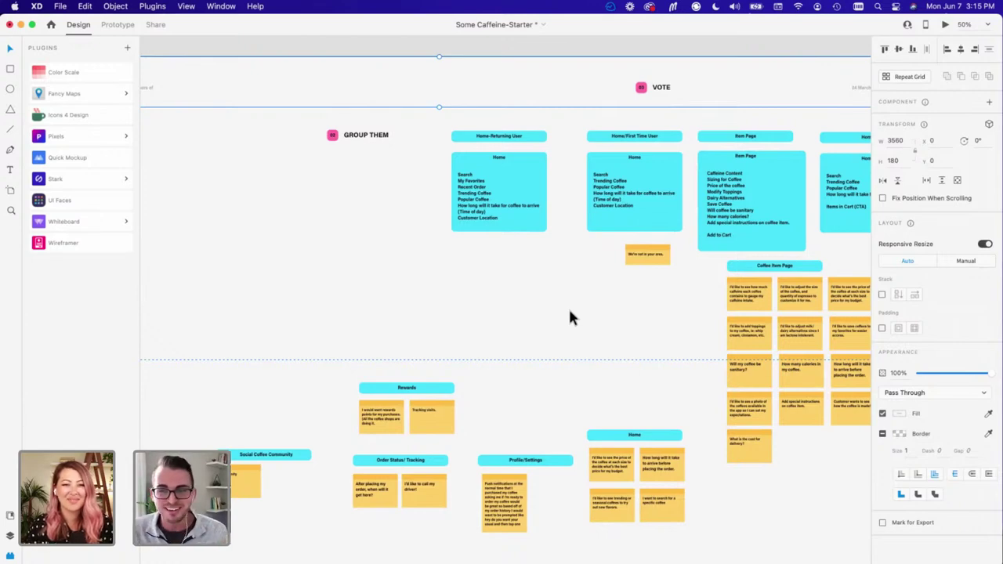
scroll(569, 312, down, 3)
key(super+1)
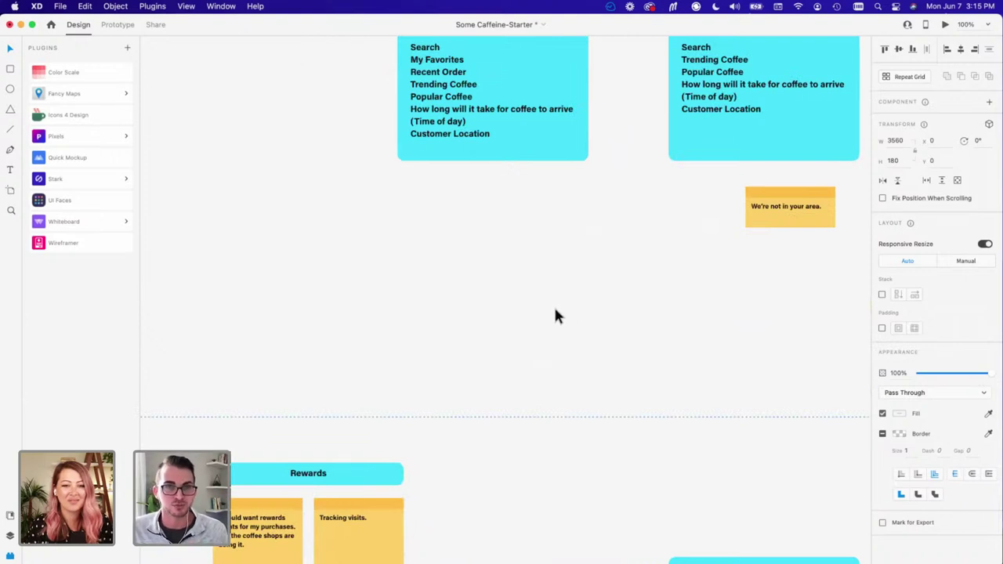
scroll(546, 321, up, 5)
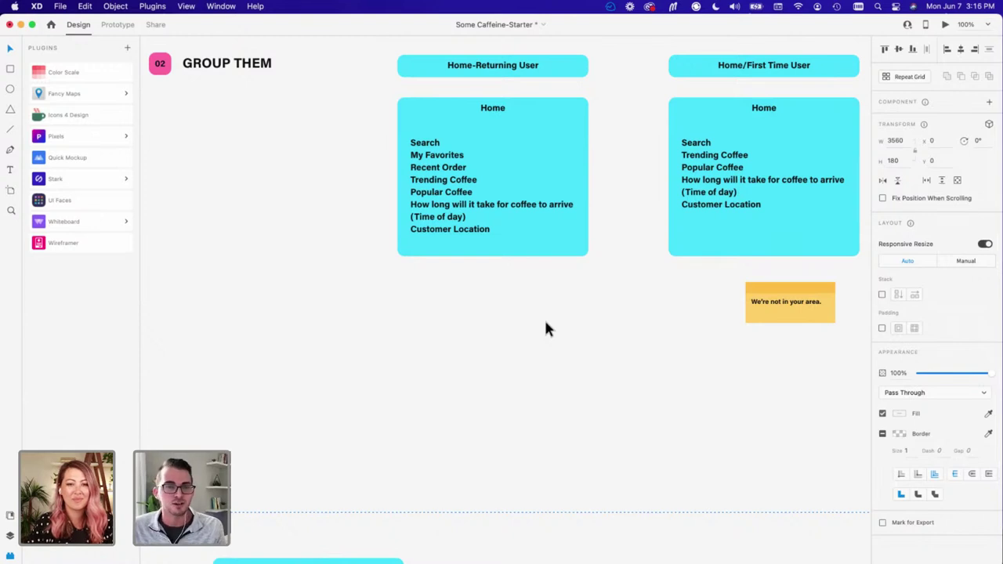
scroll(546, 329, down, 5)
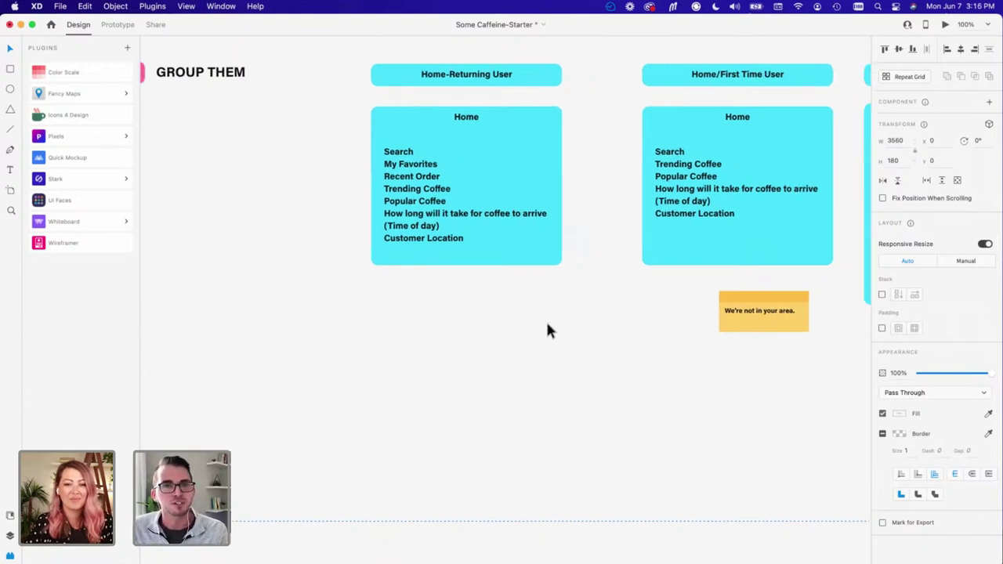
Step: Move the Home-Returning User header together with its Home card to the empty area under Brainstorm Ideas
click(481, 205)
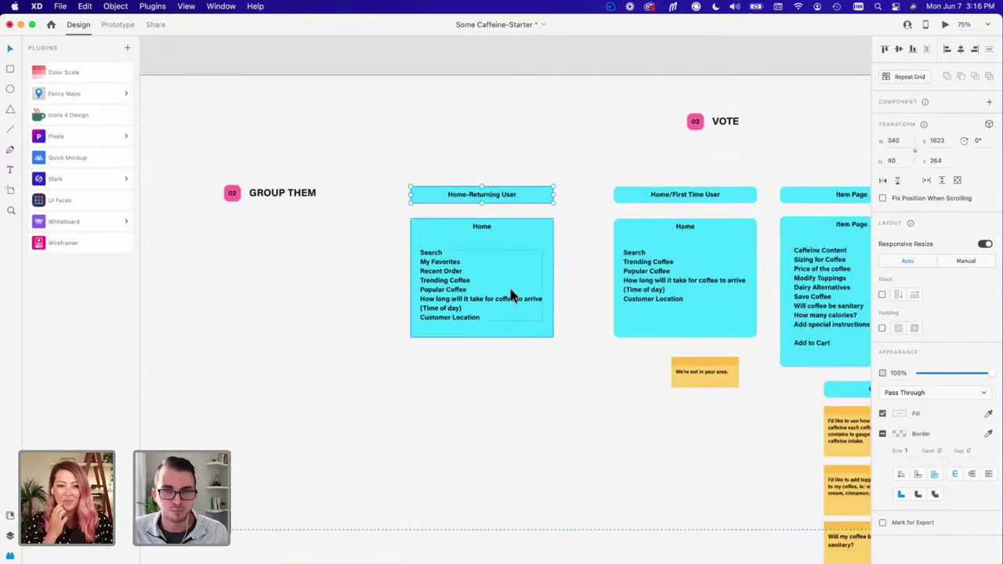
scroll(474, 309, left, 5)
scroll(475, 309, down, 2)
drag(631, 201, 356, 260)
scroll(253, 233, left, 5)
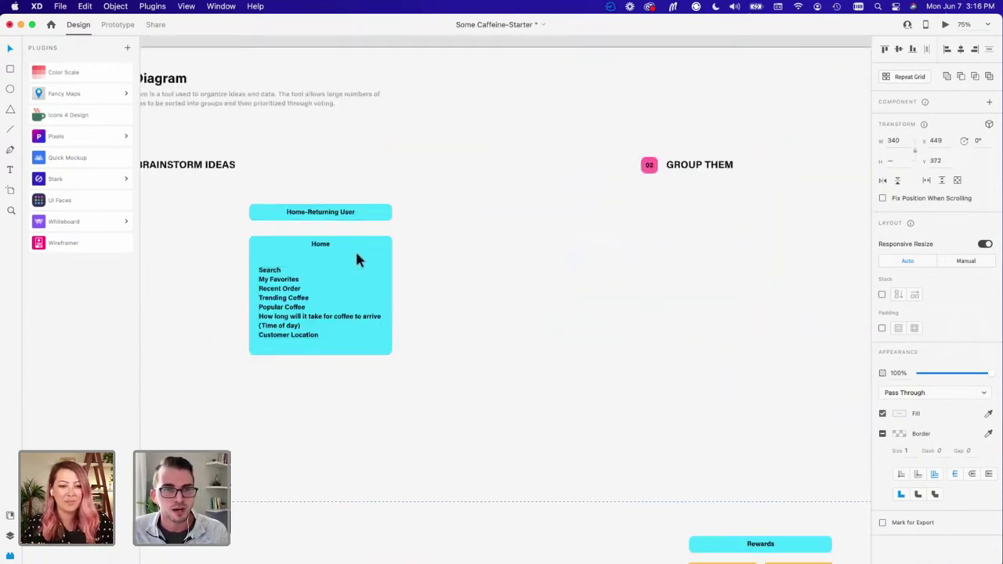
click(554, 308)
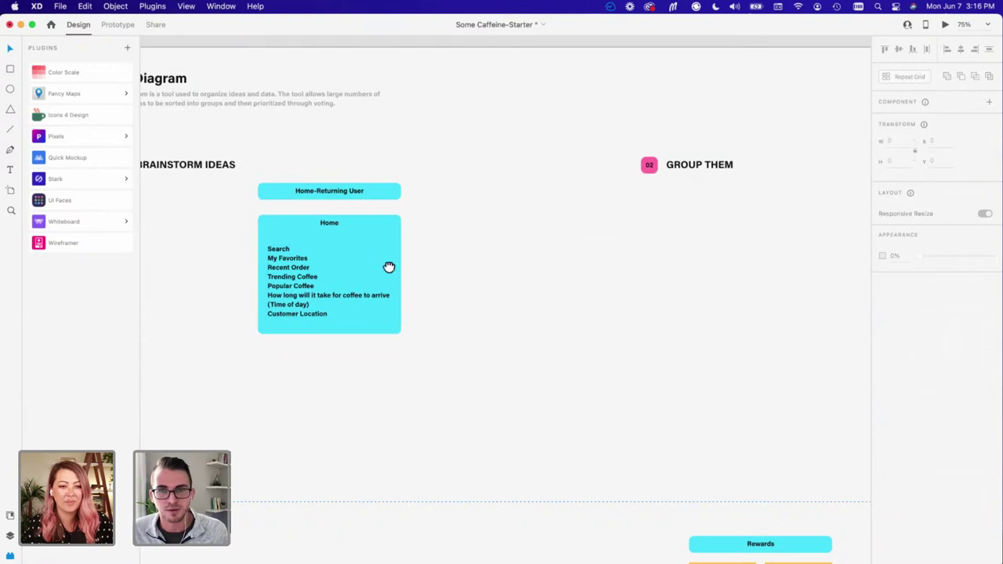
Step: Delete the two small blank artboards in the grey area above the affinity diagram board
scroll(390, 267, right, 10)
scroll(557, 292, right, 6)
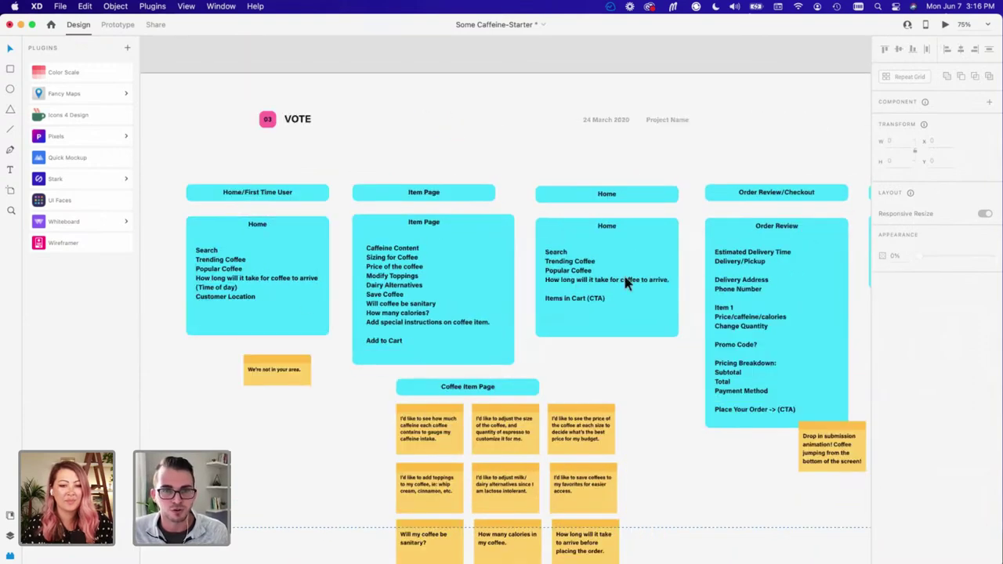
scroll(470, 301, left, 1)
scroll(470, 301, down, 5)
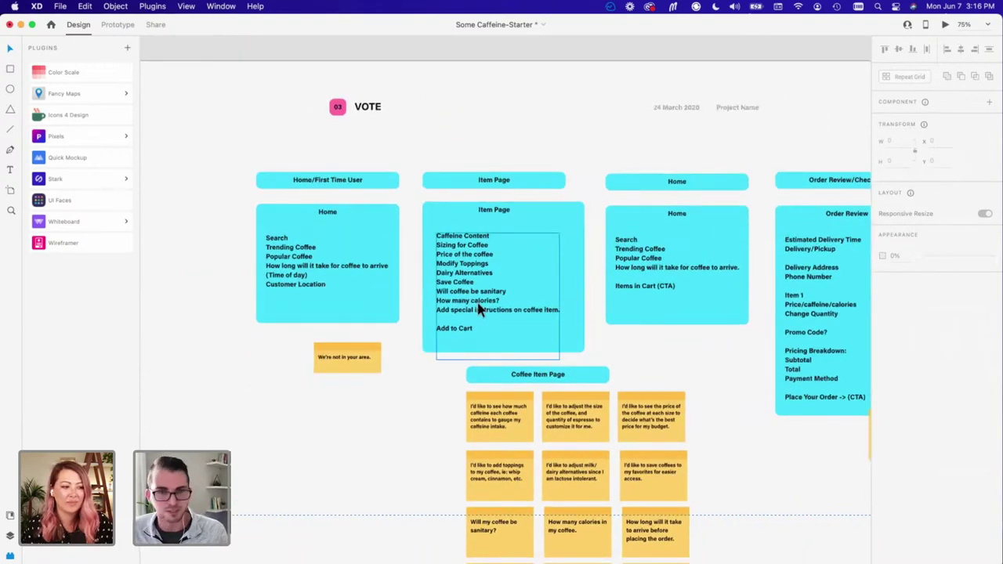
scroll(480, 322, down, 8)
scroll(479, 335, left, 8)
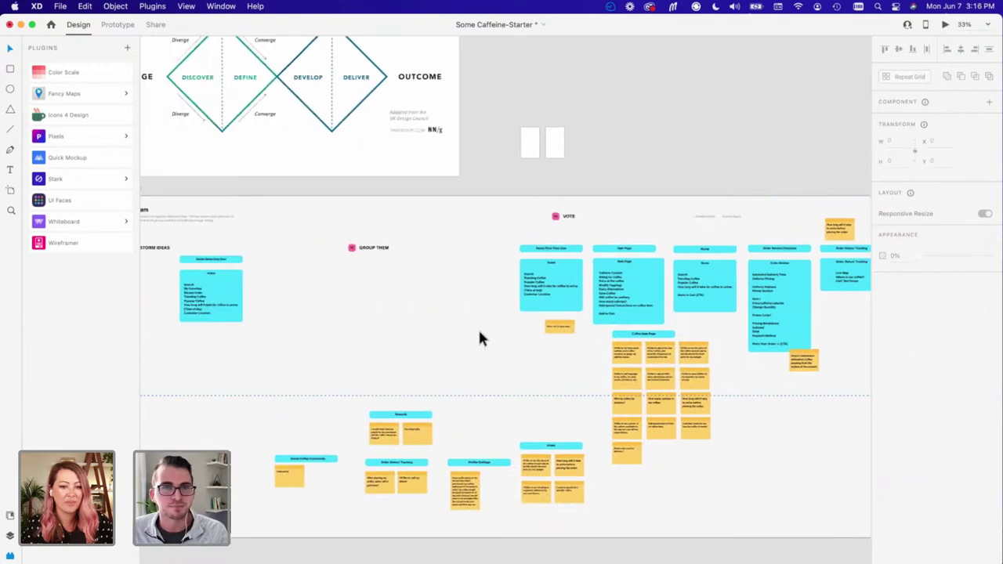
scroll(553, 256, up, 10)
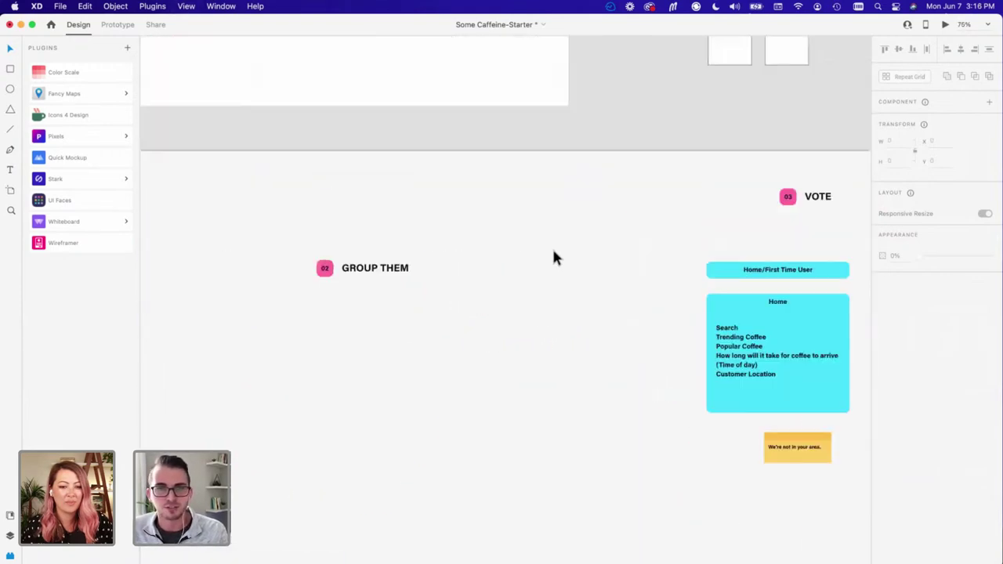
scroll(554, 255, up, 3)
scroll(689, 177, right, 3)
click(690, 177)
key(Delete)
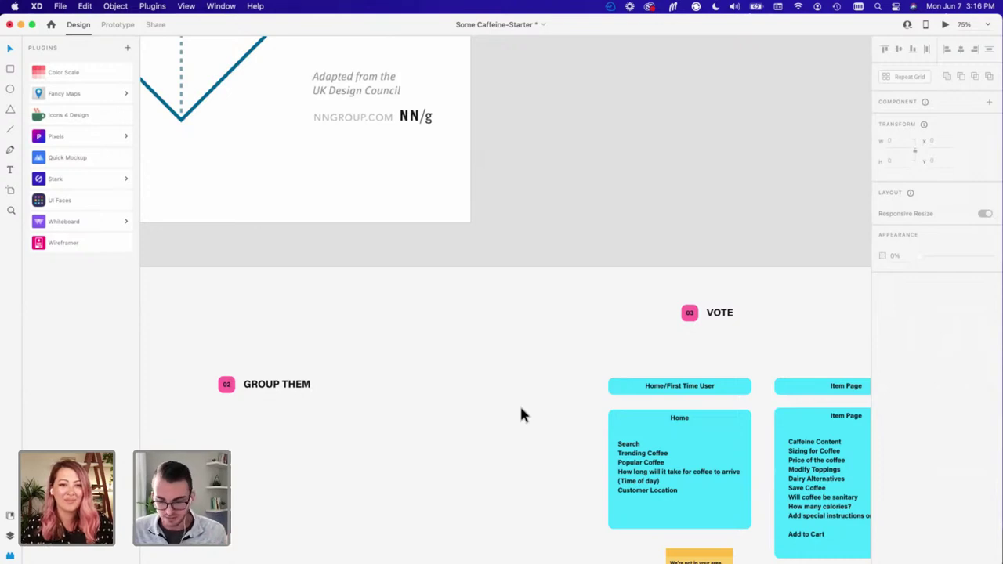
Step: Examine the contents of the Home/First Time User and Item Page cards beneath the Vote heading
scroll(523, 416, down, 3)
scroll(524, 415, right, 5)
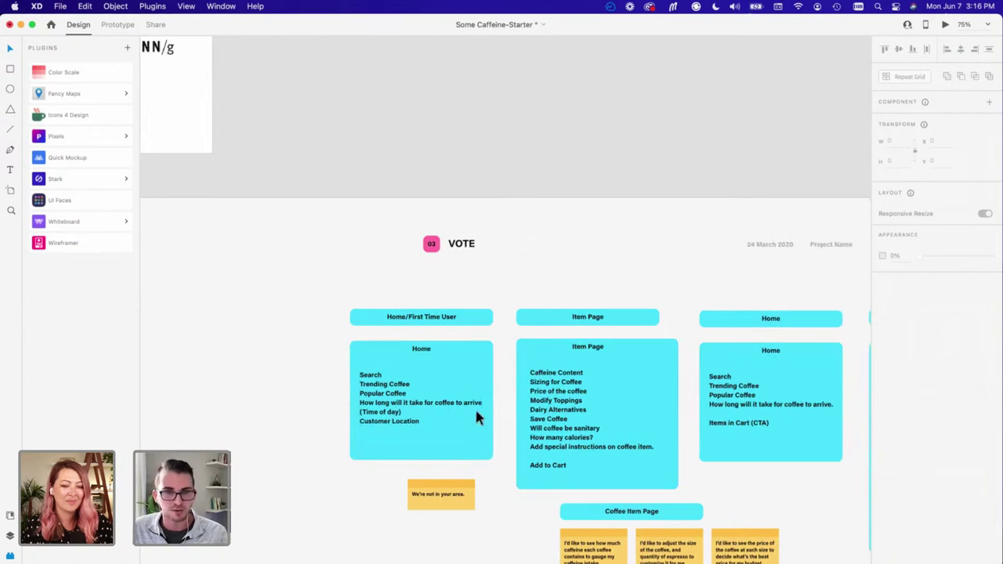
scroll(470, 412, up, 5)
scroll(336, 388, down, 1)
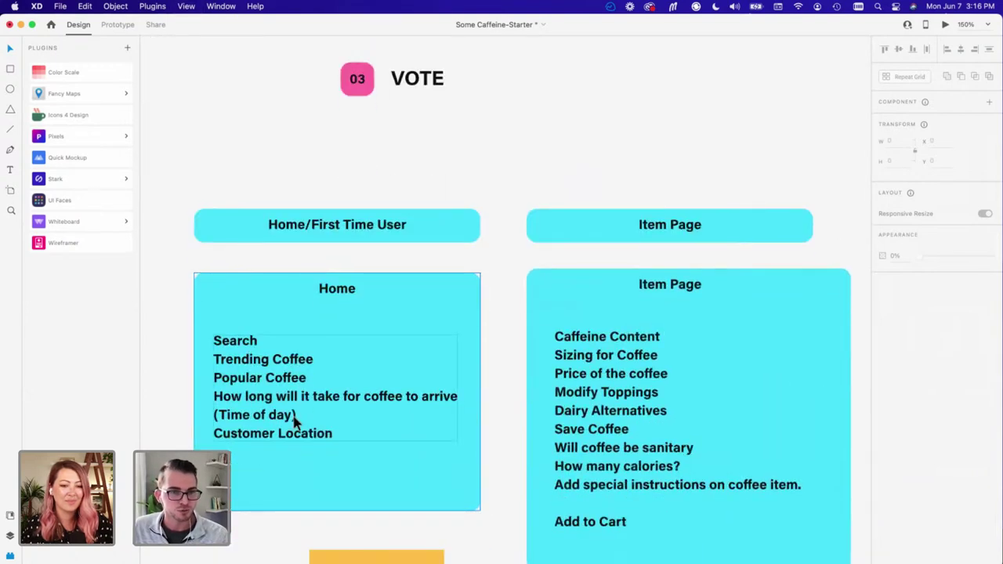
scroll(296, 418, down, 1)
scroll(296, 418, right, 3)
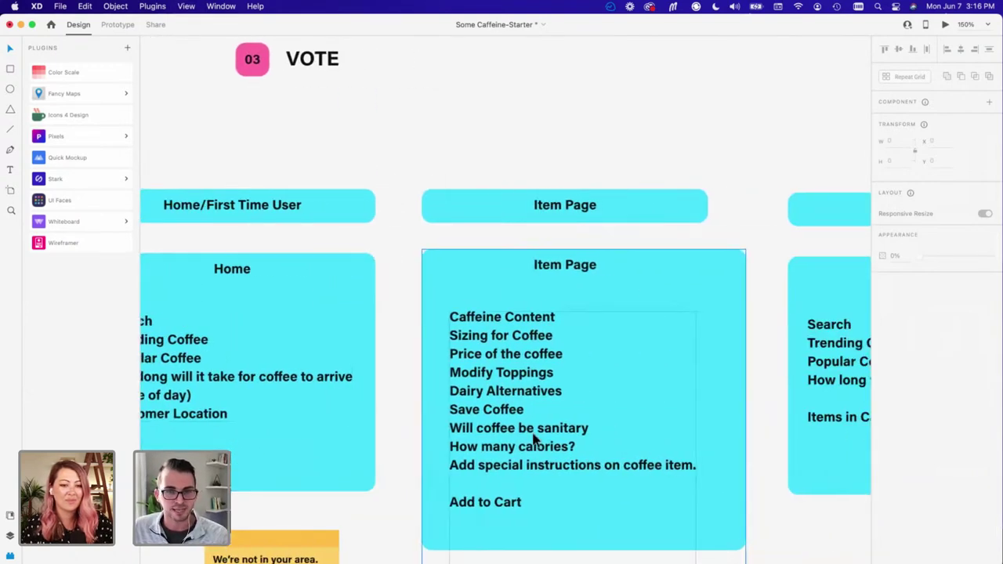
scroll(491, 509, down, 1)
scroll(485, 498, right, 3)
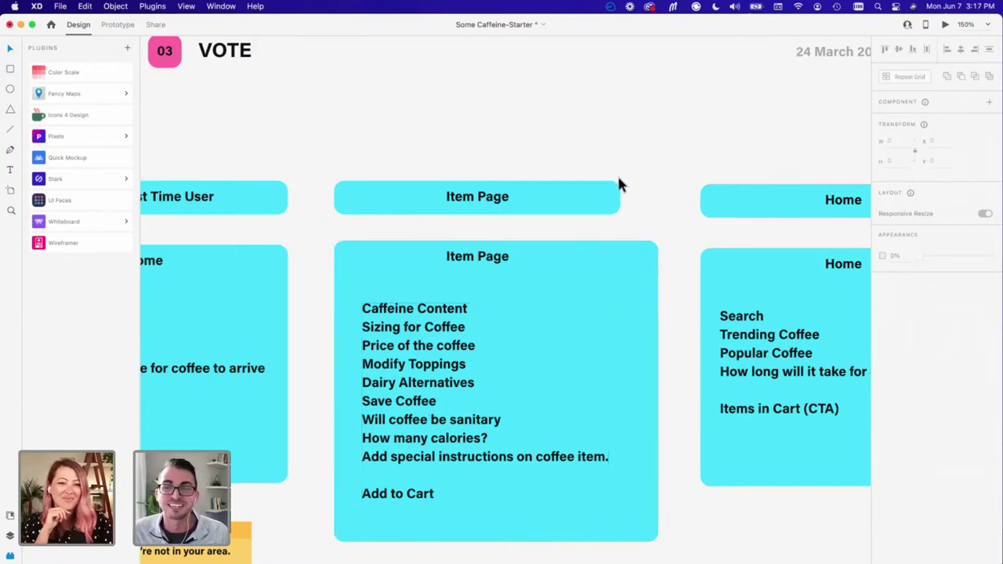
drag(613, 172, 656, 227)
click(658, 228)
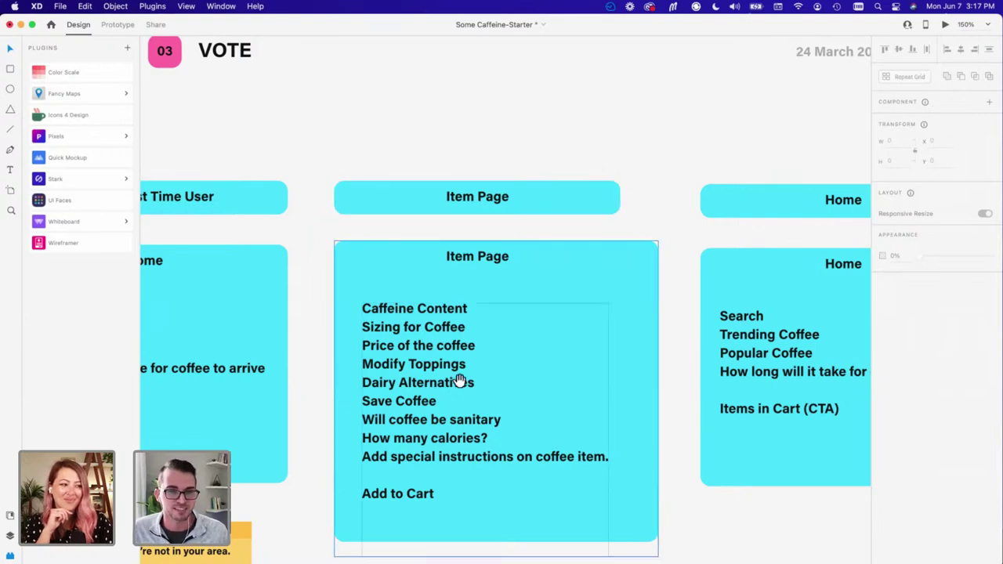
drag(459, 381, 642, 374)
scroll(522, 405, left, 2)
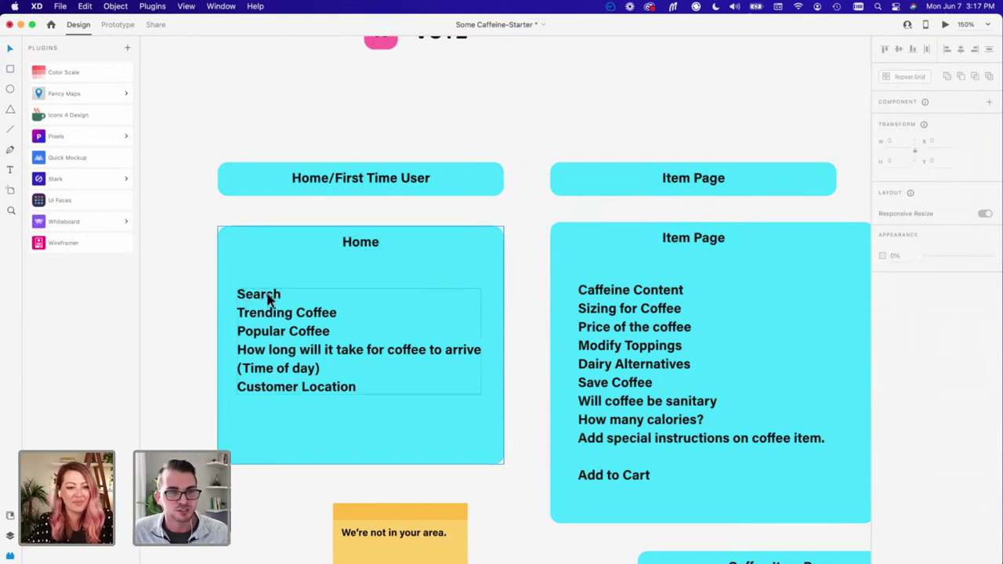
Step: Add an "Item 1" line below "Trending Coffee" in the Home/First Time User card
click(311, 315)
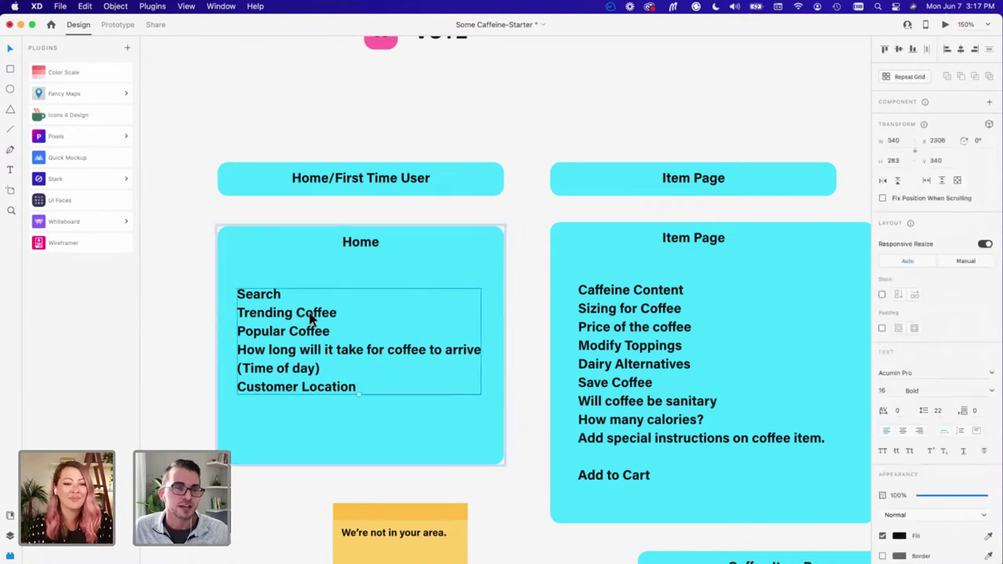
double_click(327, 312)
click(337, 311)
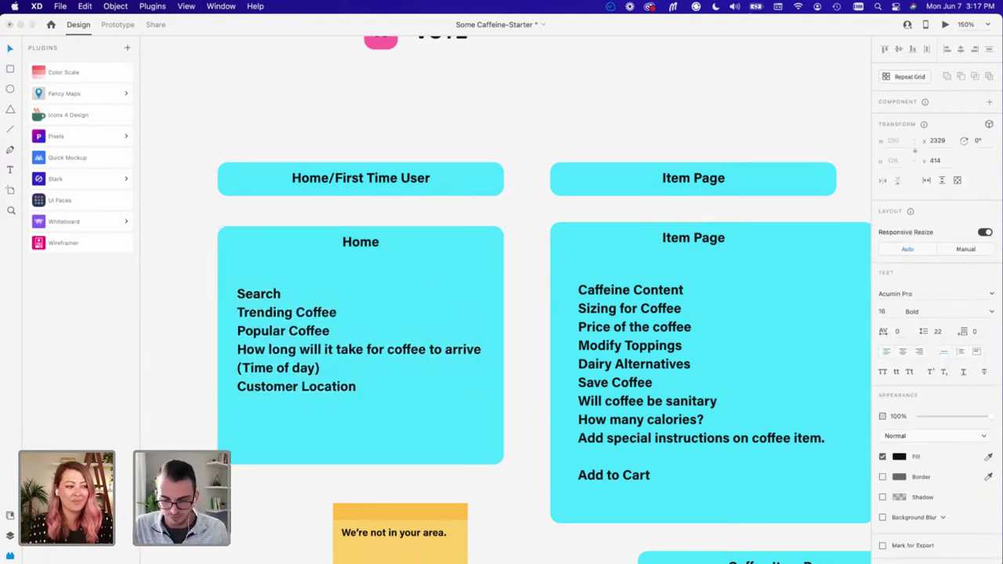
key(Return)
text(Item 1)
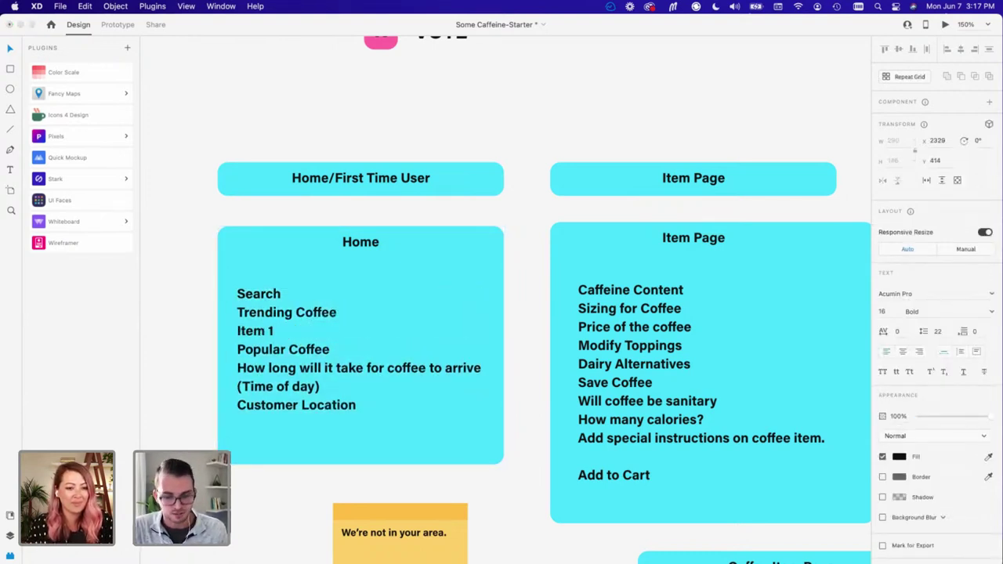
Step: Add an "Item 2" line below "Item 1" in the Home/First Time User card's list
key(Return)
text(Item 12)
key(BackSpace)
key(BackSpace)
key(BackSpace)
key(BackSpace)
key(BackSpace)
key(BackSpace)
key(BackSpace)
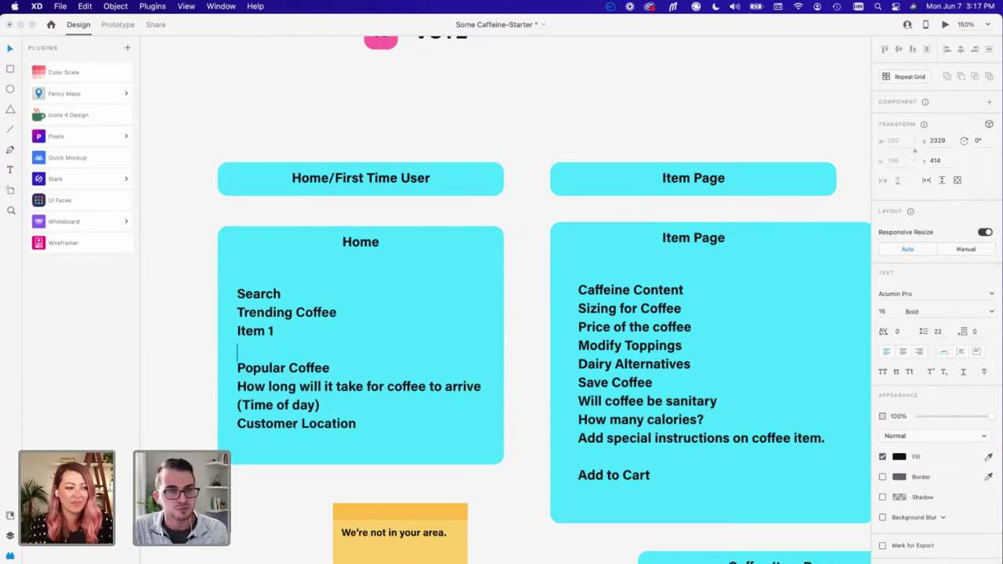
text(Item 2)
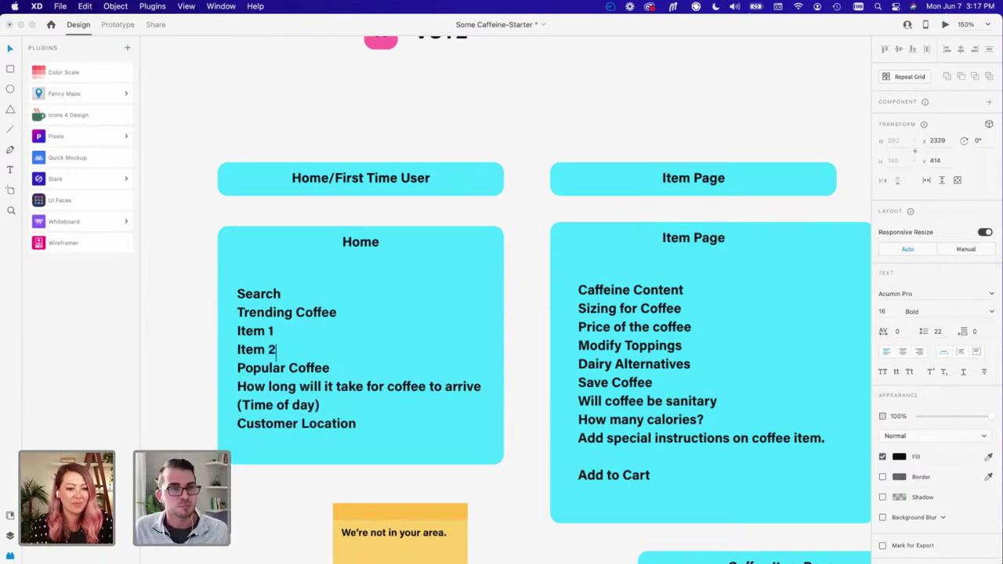
Step: Insert an "Item 1 Item 2" line below "Popular Coffee" in the Home/First Time User card
click(338, 367)
key(Return)
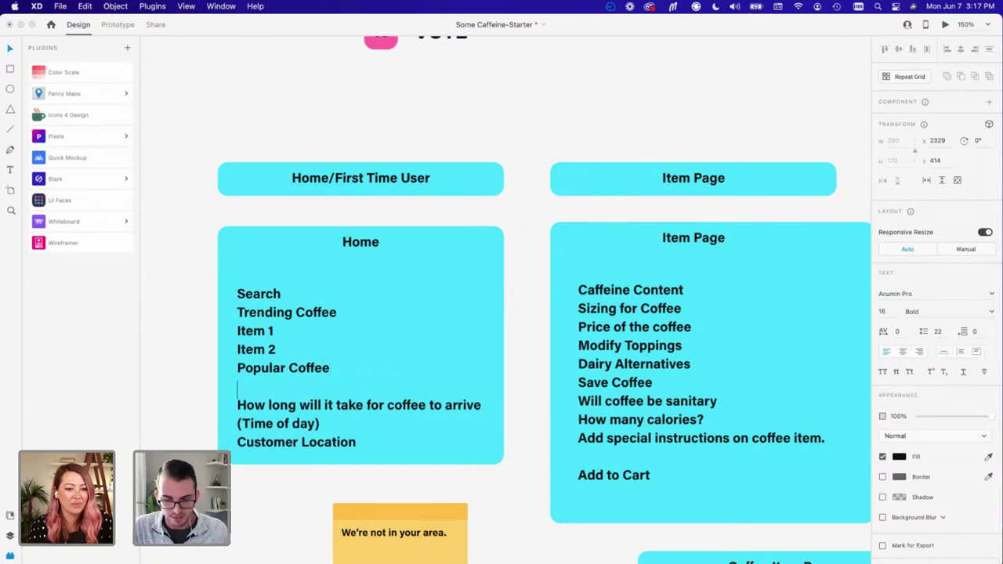
text(Item 1 It)
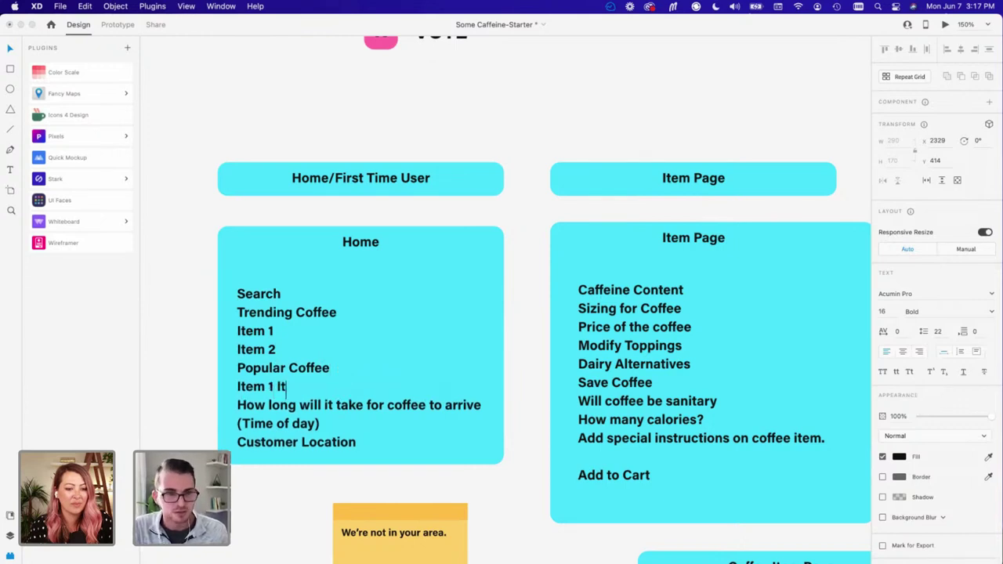
text(em 2)
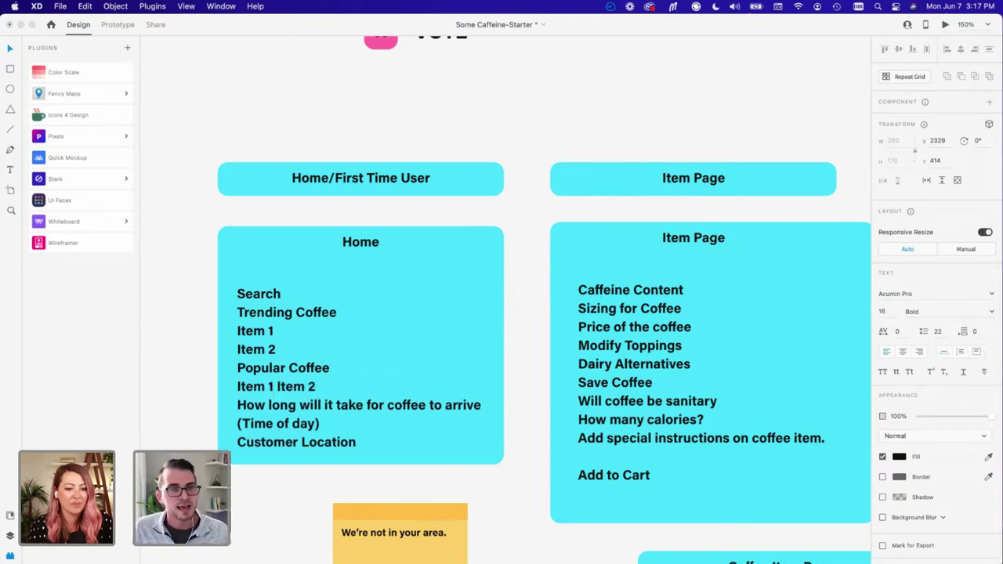
Step: Copy the "How long will it take for coffee to arrive" line from the Home/First Time User card and delete it from the list
click(255, 405)
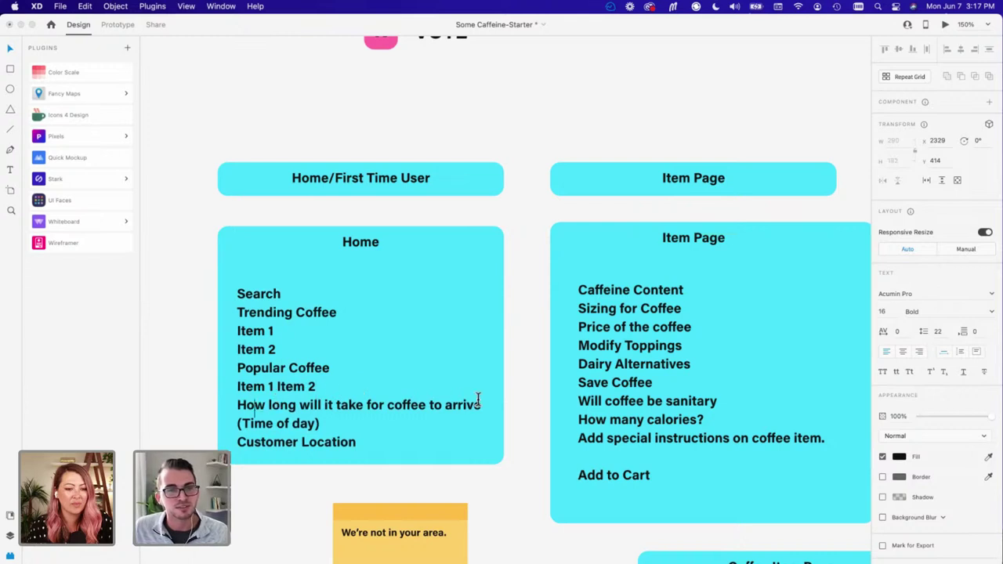
drag(481, 404, 237, 406)
key(cmd+c)
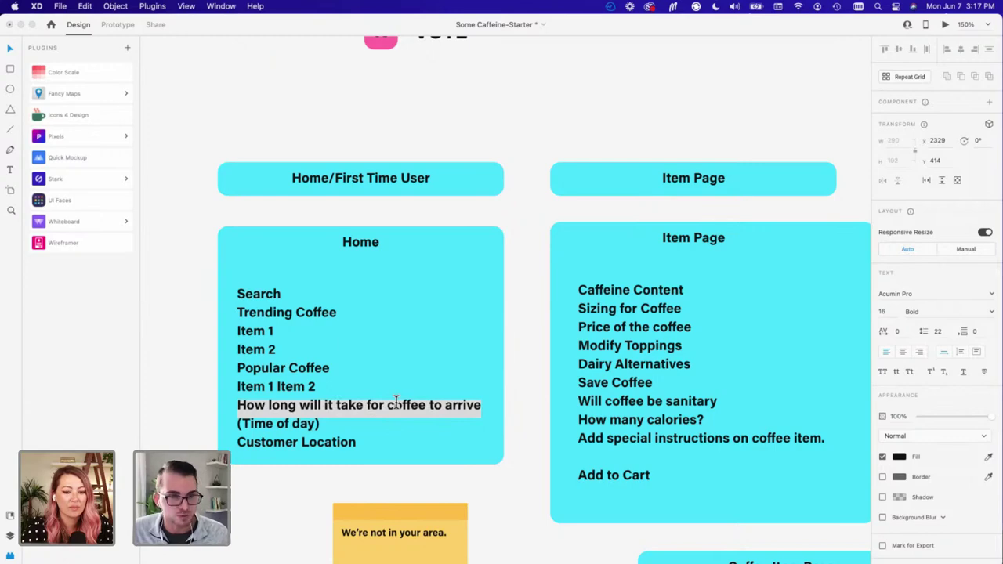
key(BackSpace)
key(Escape)
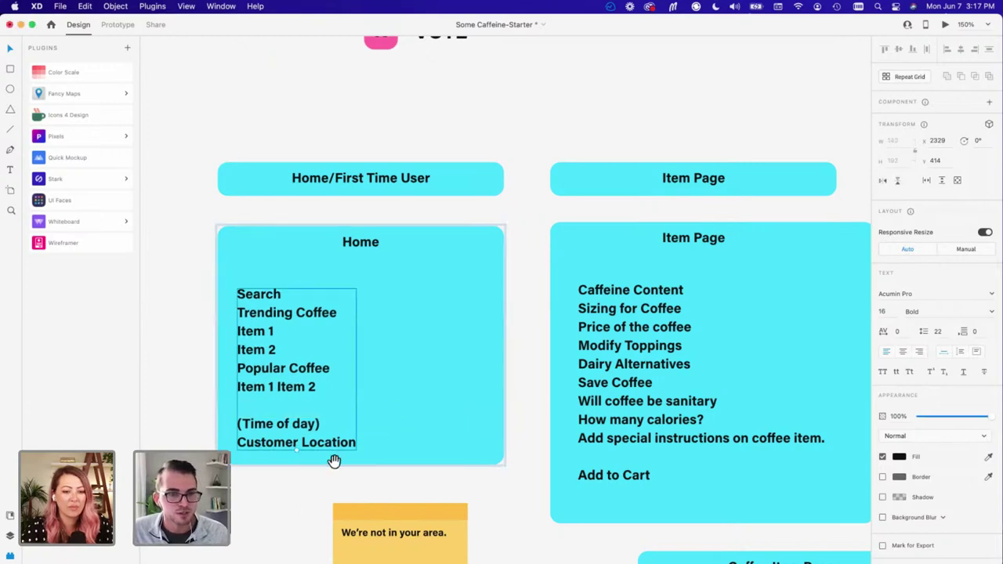
Step: Duplicate the "We're not in your area." sticky note beside the Home card and replace its text with the copied coffee arrival question
scroll(392, 392, down, 3)
scroll(392, 391, left, 3)
drag(477, 486, 217, 209)
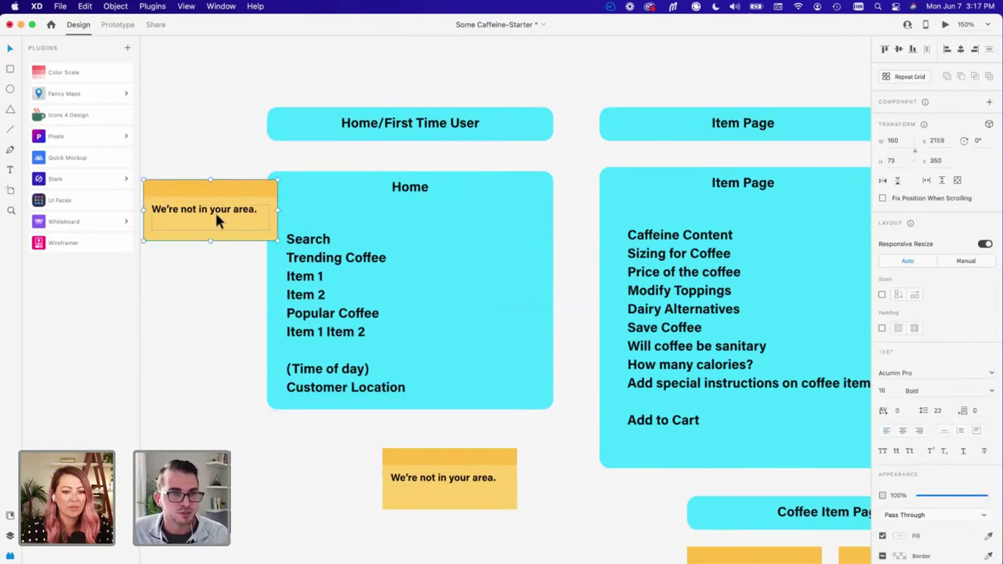
double_click(215, 210)
key(cmd+v)
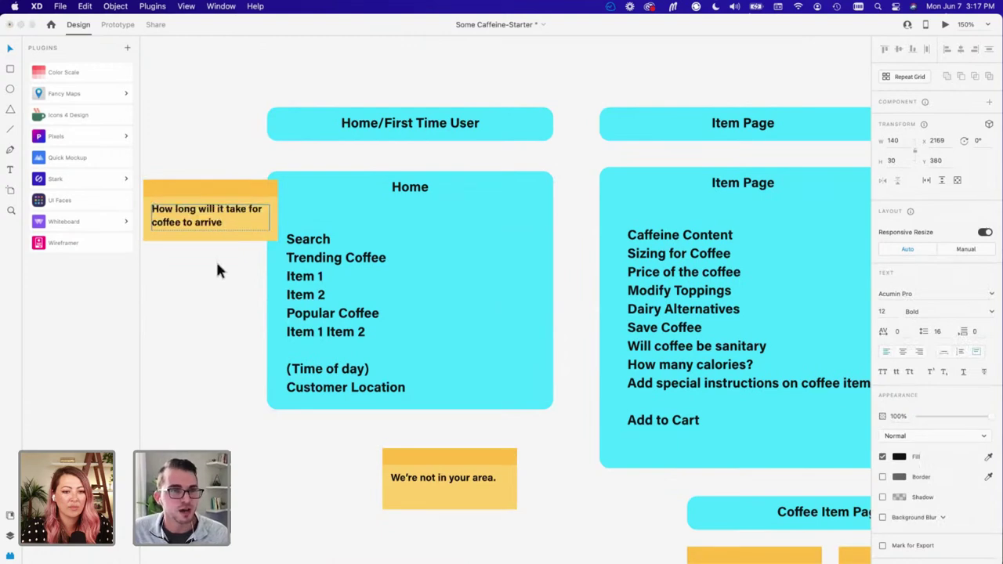
Step: Add the heading "Copy for homepage" above the arrival question in the new sticky note, with a blank line between them
key(Return)
key(Return)
text(M)
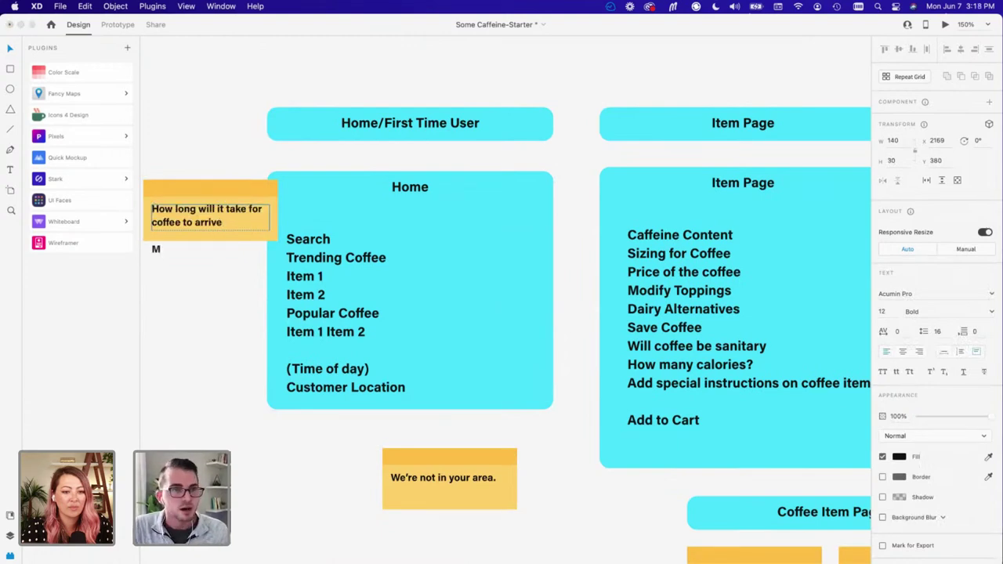
key(BackSpace)
text(Copy fo)
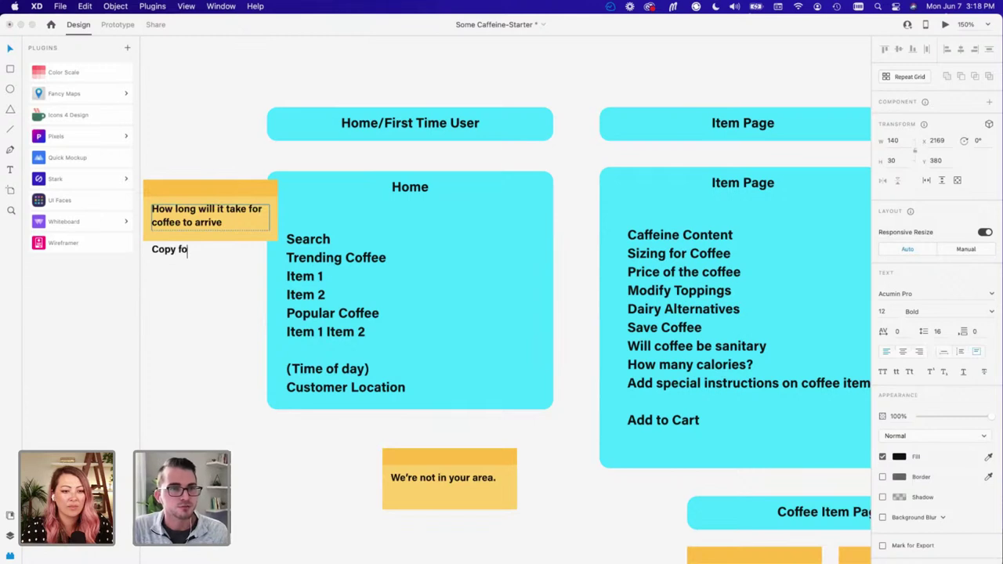
text(r homepage)
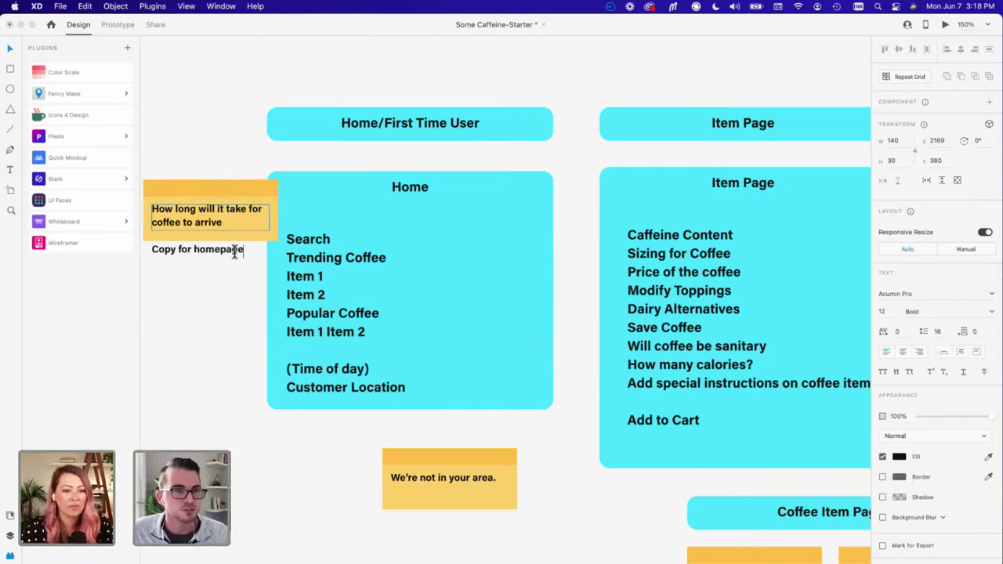
drag(244, 249, 151, 251)
key(super+x)
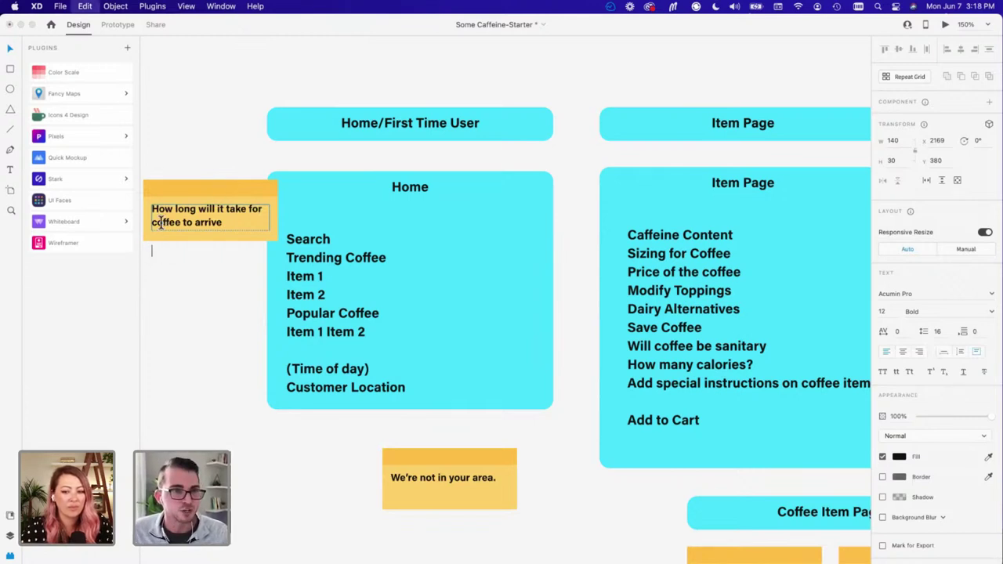
click(152, 210)
key(Return)
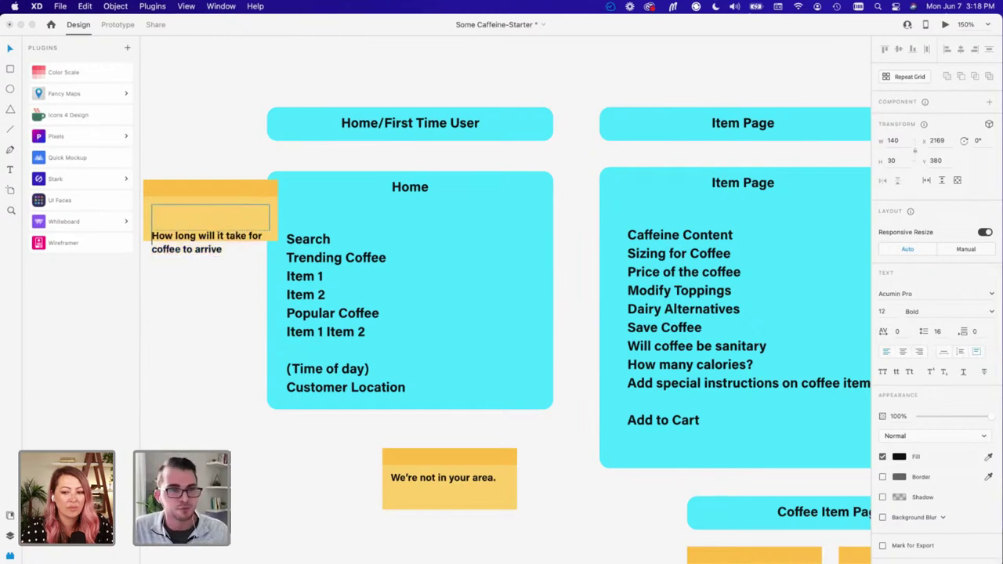
key(Up)
key(super+v)
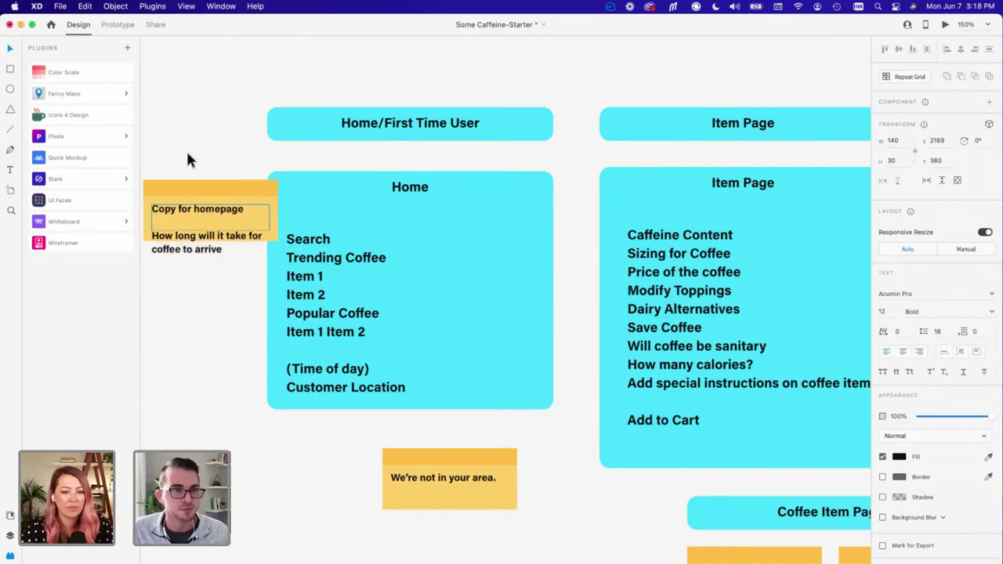
Step: Extend the height of the "Copy for homepage" sticky note and its text box so the whole arrival question fits
key(Escape)
scroll(188, 172, left, 2)
click(208, 229)
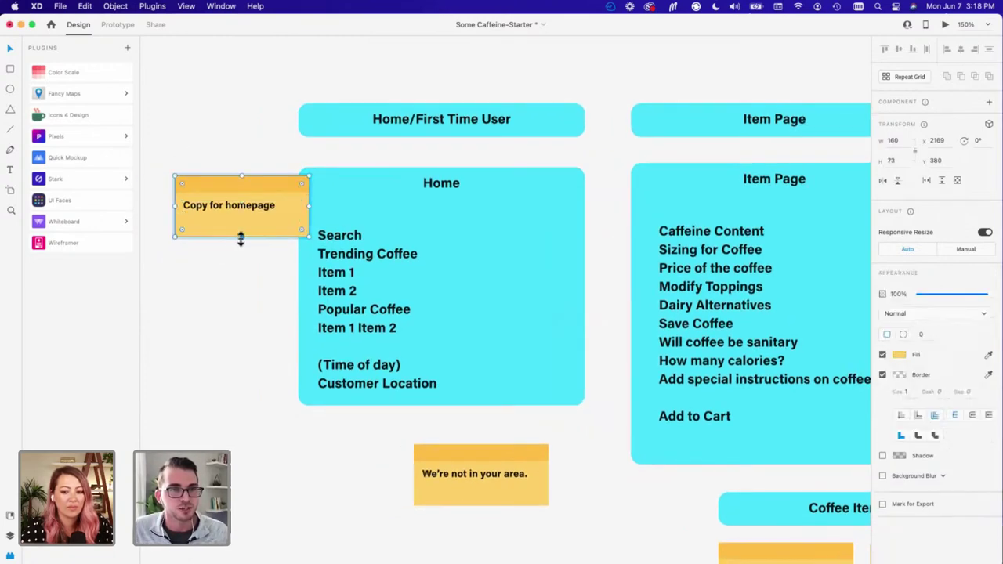
drag(241, 237, 241, 283)
double_click(227, 213)
drag(245, 227, 242, 274)
click(237, 363)
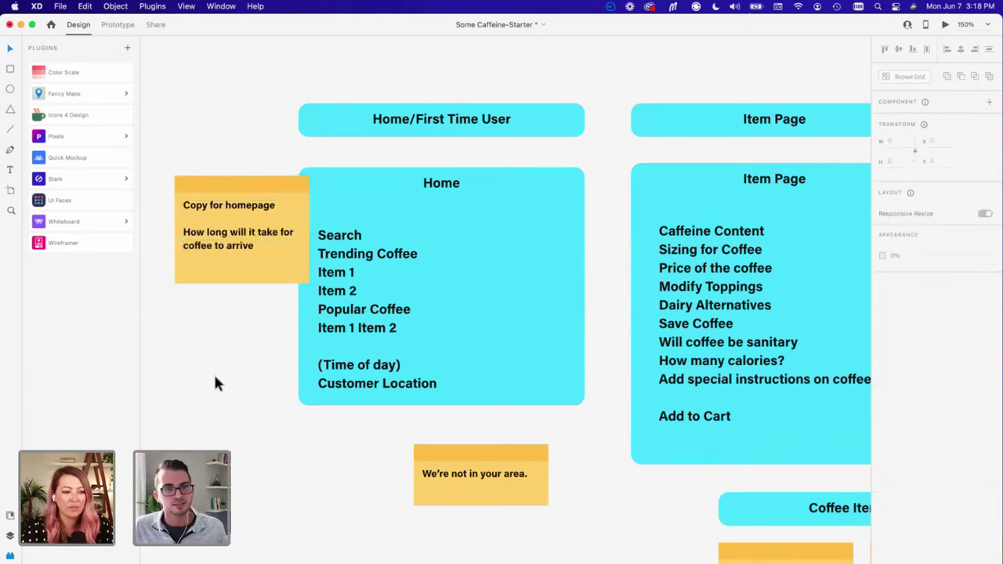
Step: Remove the "(Time of day)" line from the Home/First Time User card's list
click(371, 373)
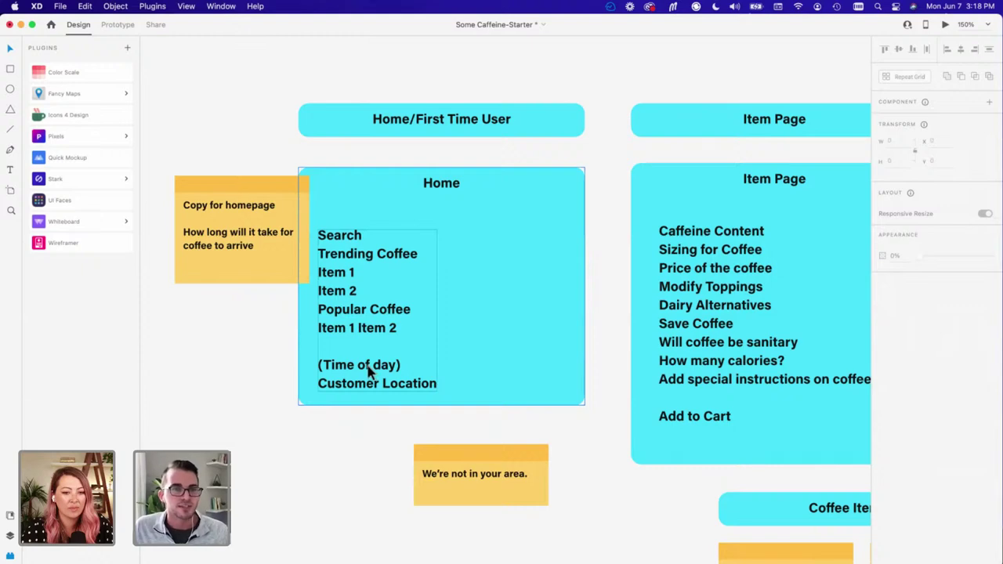
double_click(370, 369)
triple_click(368, 365)
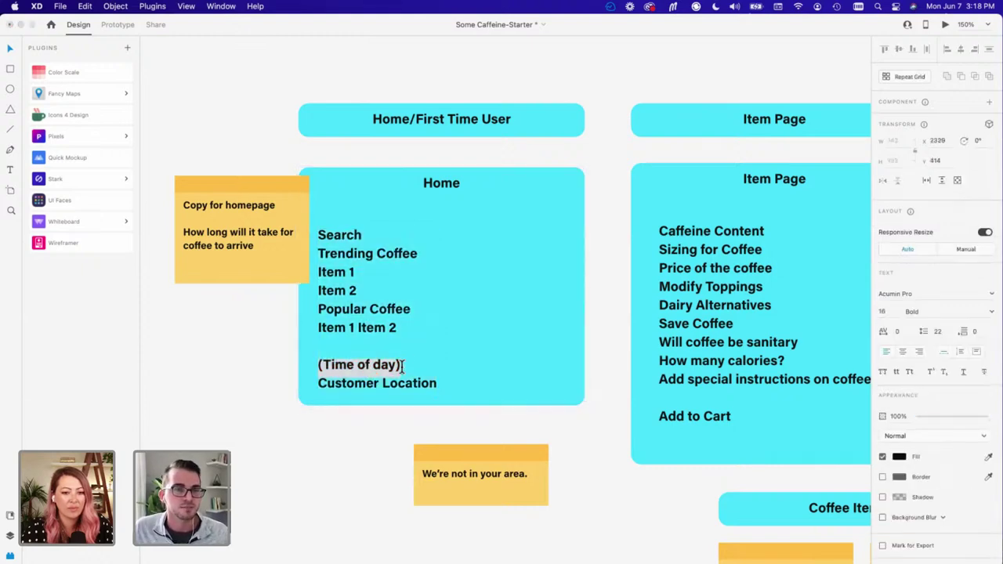
key(Right)
shift+click(318, 364)
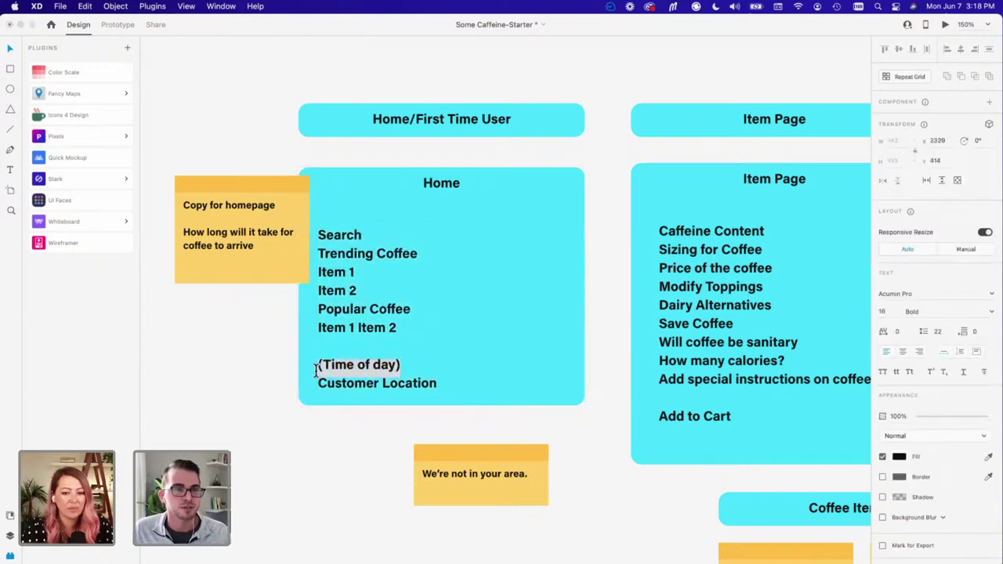
key(BackSpace)
key(BackSpace)
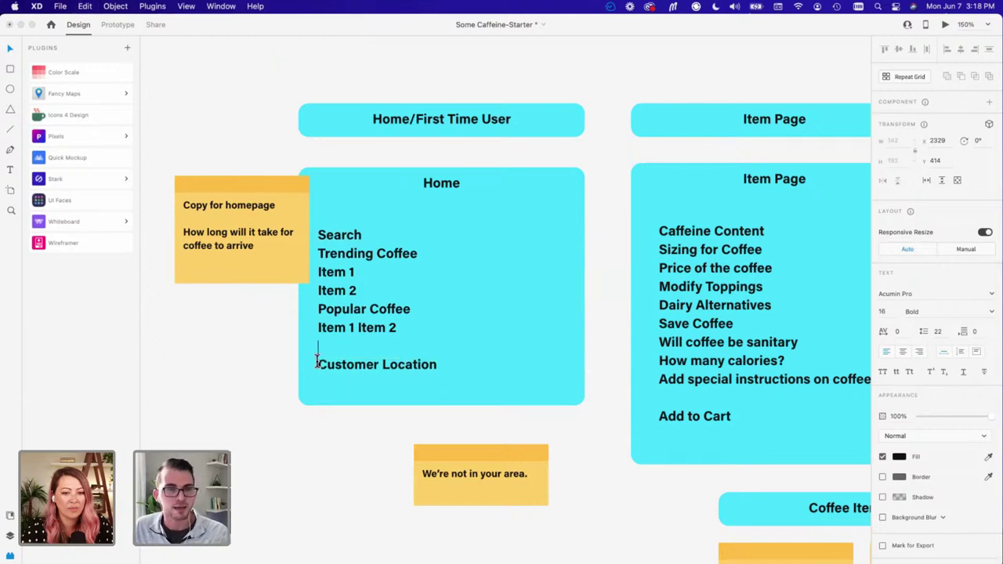
key(Escape)
Step: Try adding "(Time of day)" below the arrival question in the "Copy for homepage" sticky note, and undo it
double_click(254, 246)
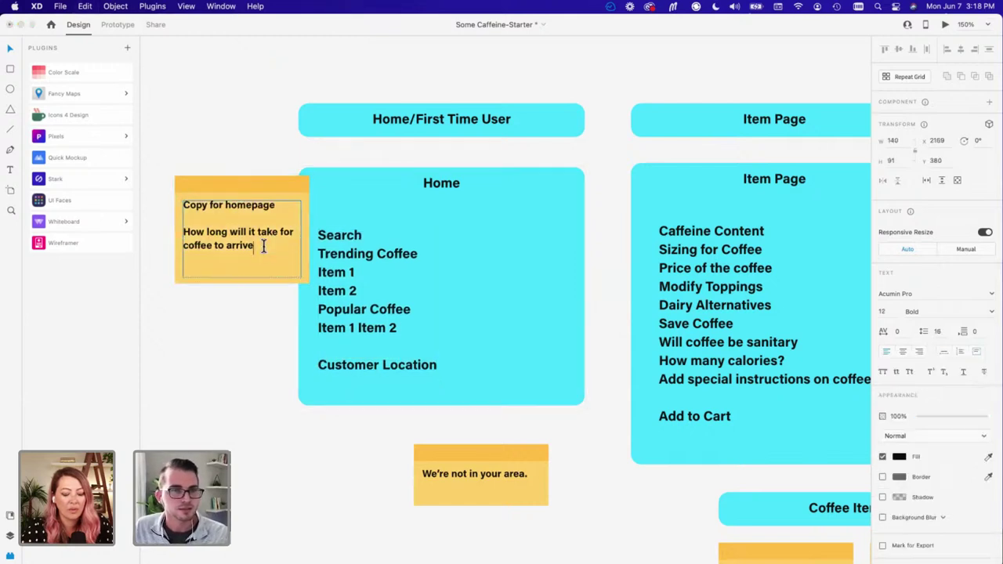
key(Return)
key(Return)
key(super+v)
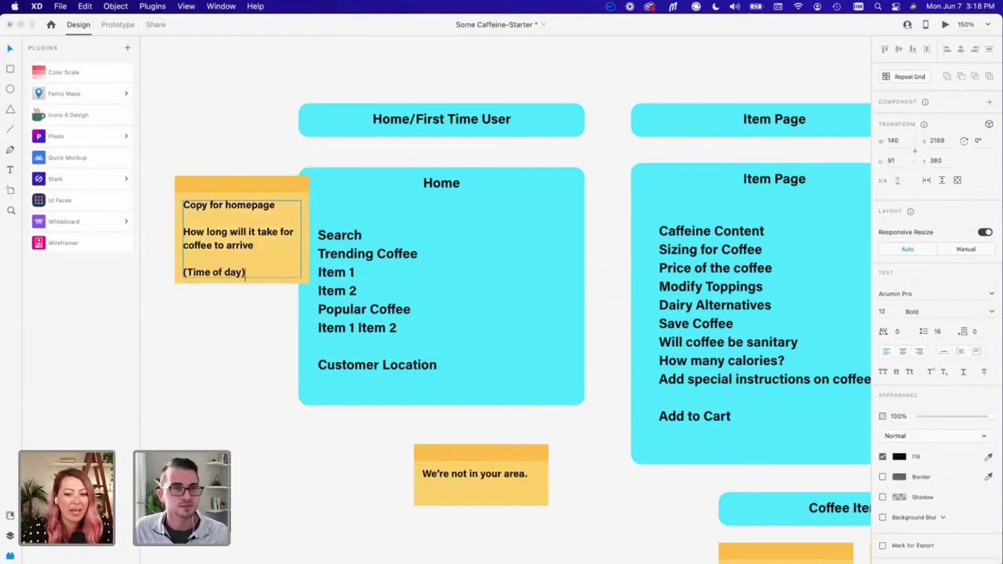
key(super+z)
click(285, 418)
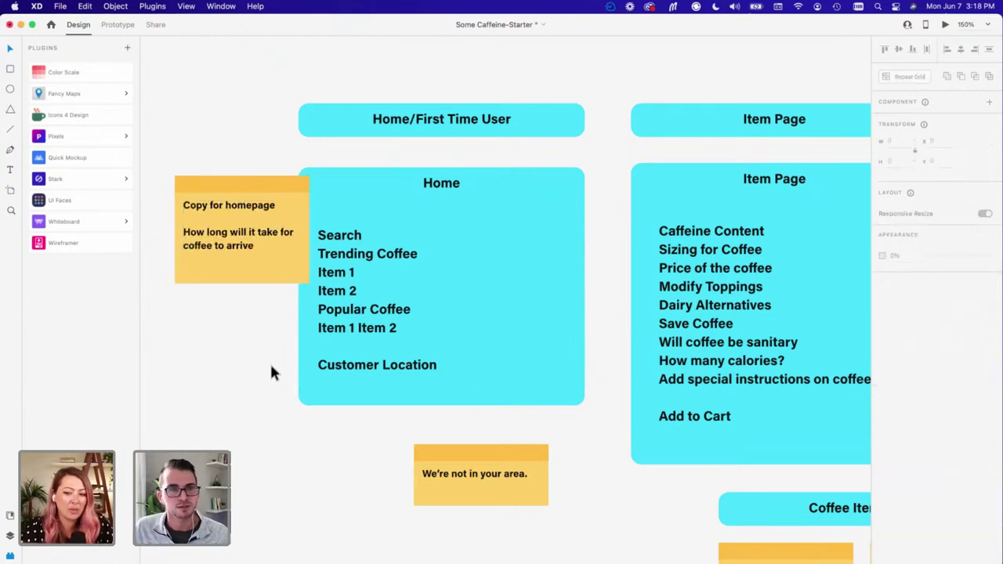
Step: Examine the cards across the board's Brainstorm Ideas, Group Them and Vote sections, especially Home/First Time User and Item Page, and expand the Whiteboard plugin's commands
scroll(558, 403, right, 5)
scroll(557, 403, left, 3)
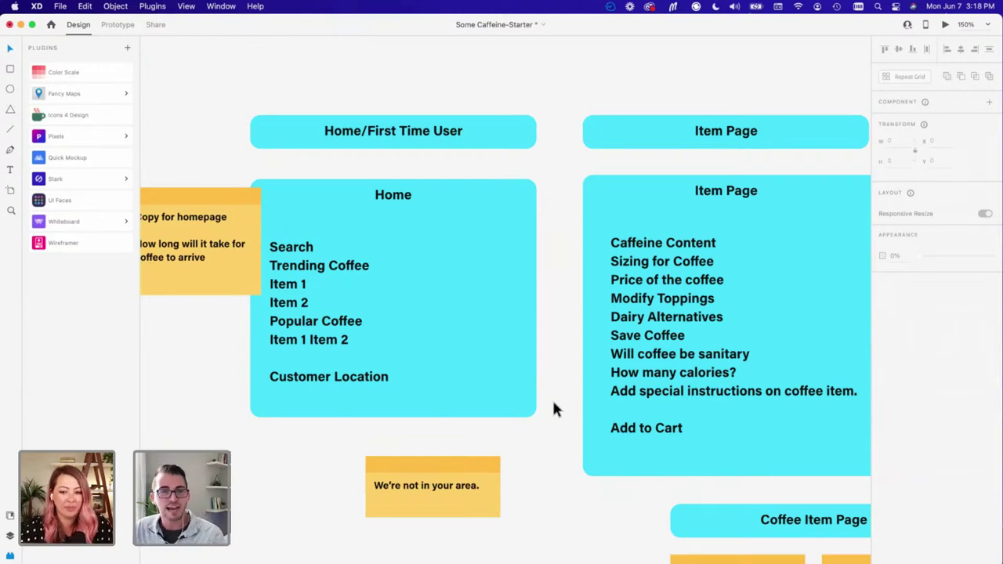
scroll(549, 399, down, 6)
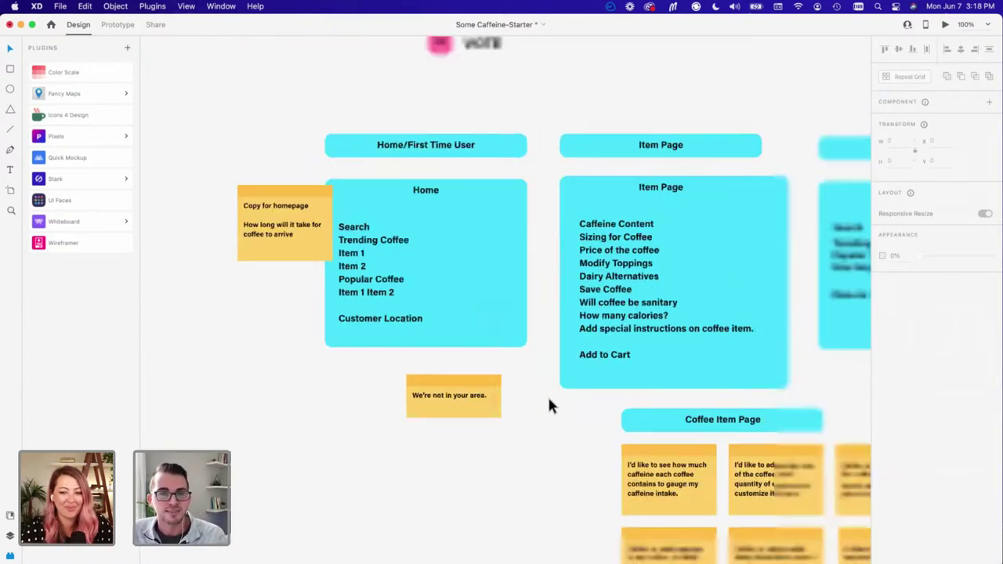
scroll(286, 403, left, 3)
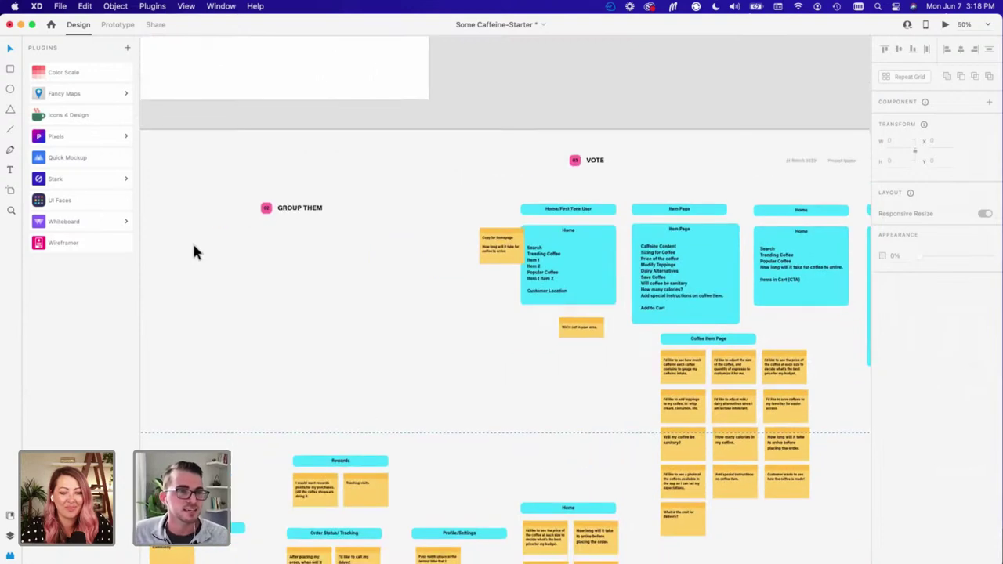
click(65, 224)
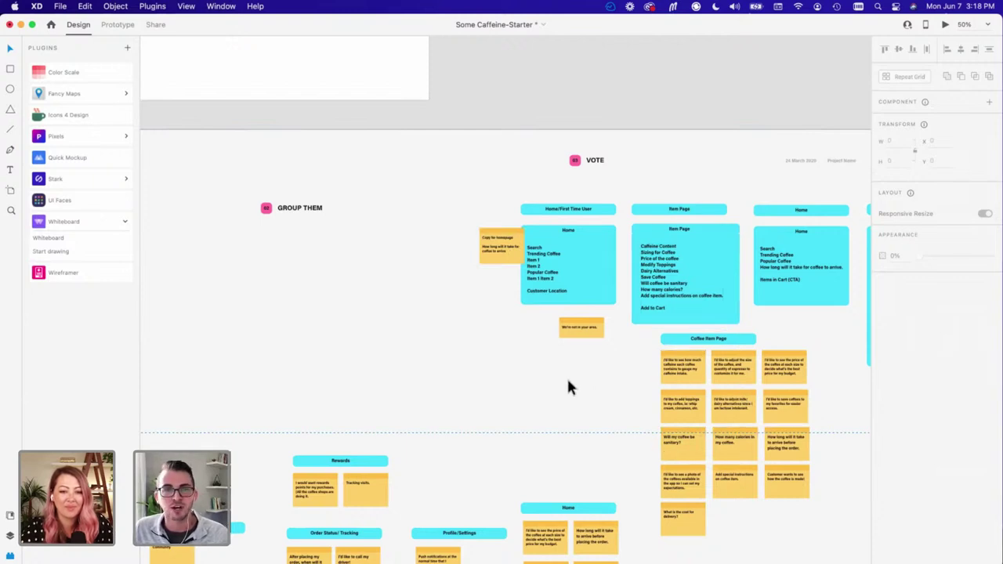
scroll(541, 370, left, 5)
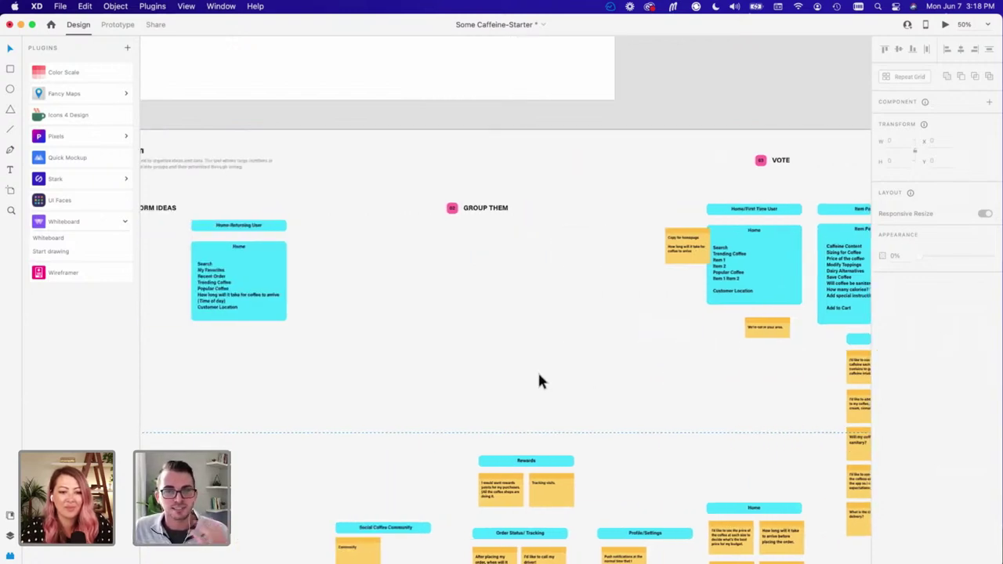
scroll(543, 380, right, 8)
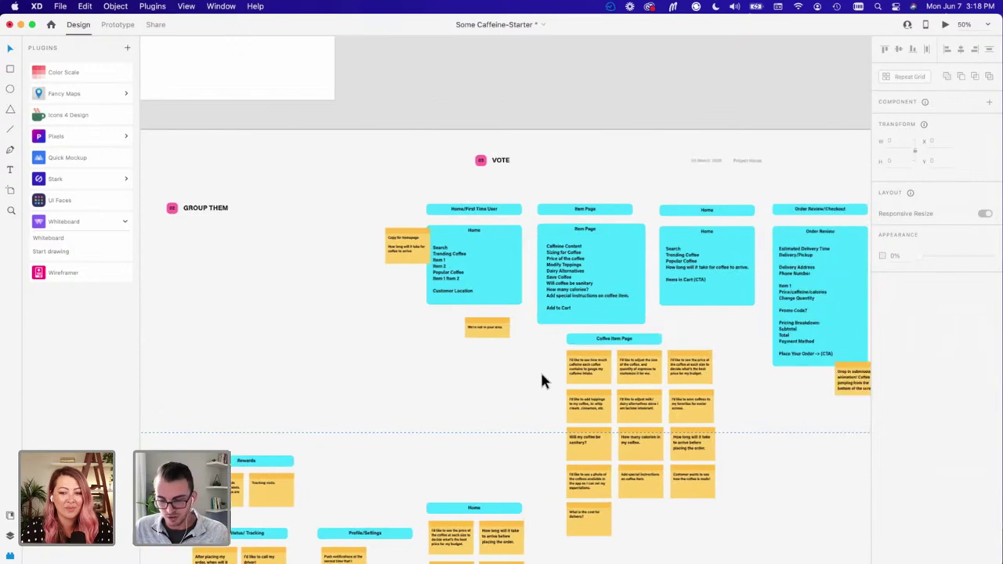
key(super+1)
scroll(541, 382, up, 1)
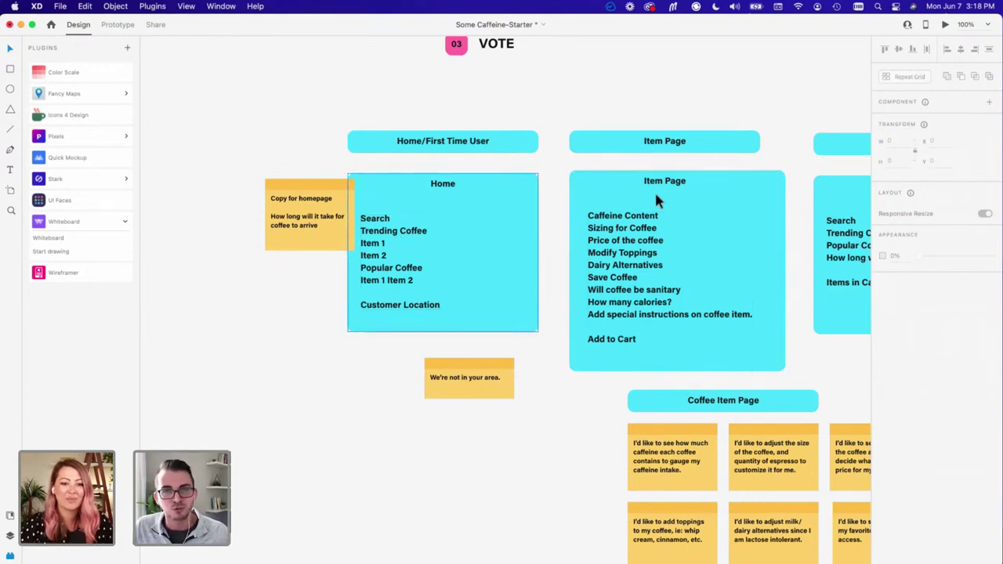
scroll(698, 282, right, 3)
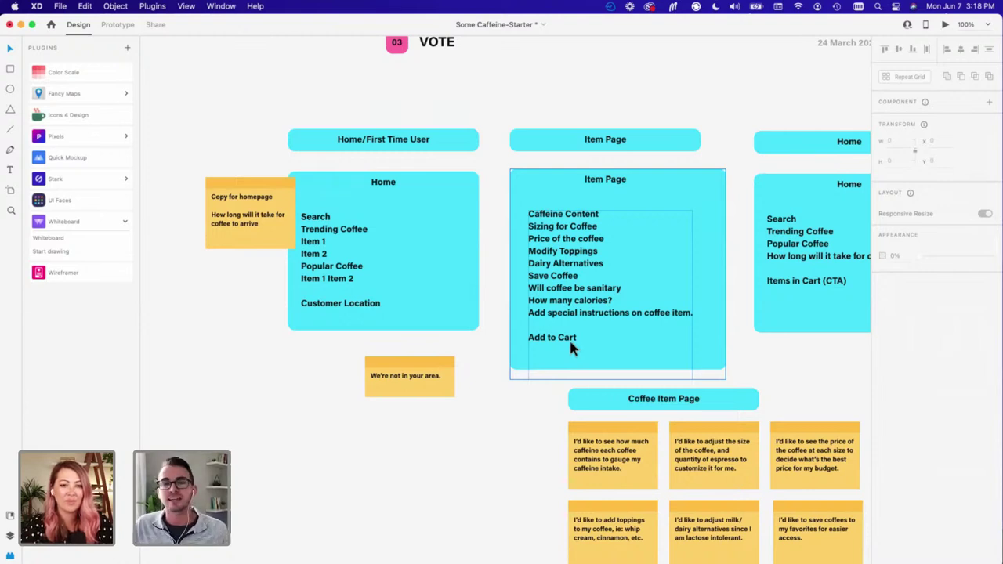
scroll(486, 295, up, 2)
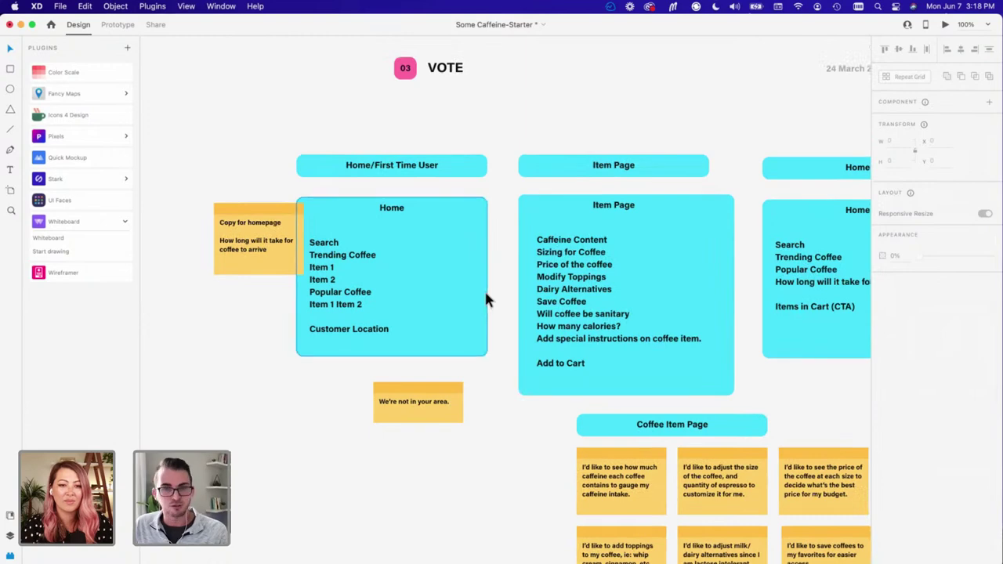
scroll(478, 296, up, 3)
scroll(480, 307, left, 3)
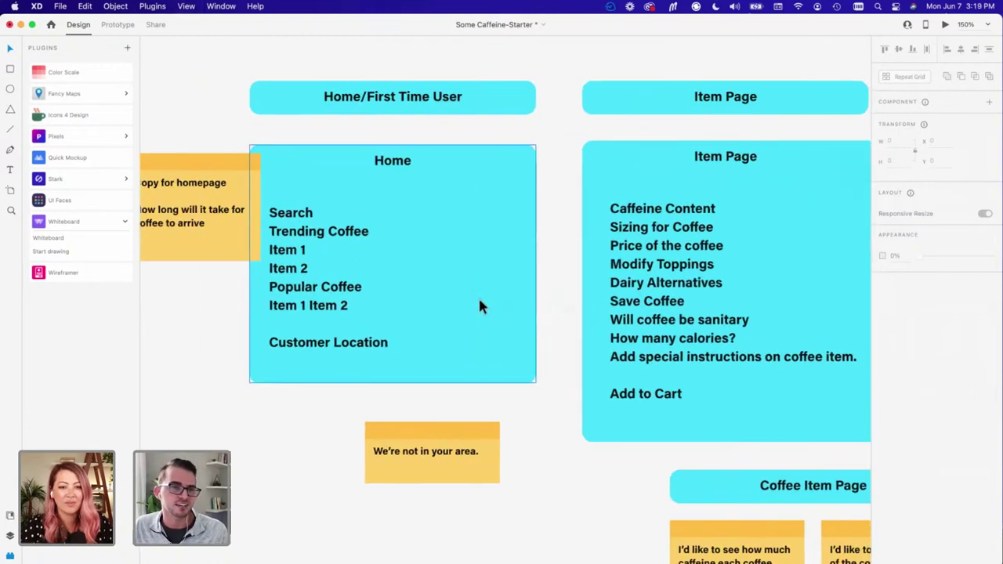
Step: Add iPhone X, XS, 11 Pro artboards in the empty space above the Vote section, beside the Outcome board
scroll(478, 307, right, 1)
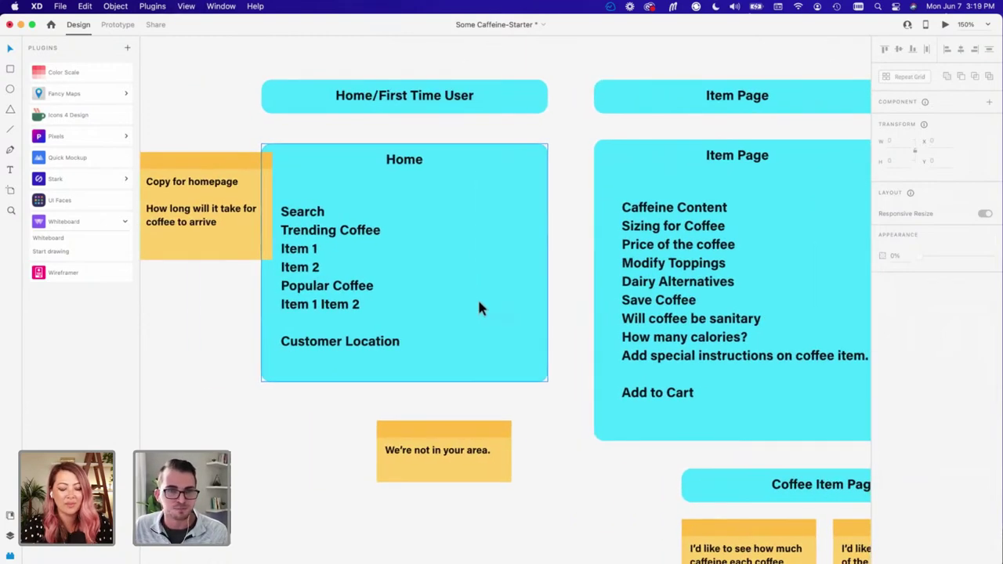
scroll(478, 307, left, 1)
scroll(474, 308, up, 2)
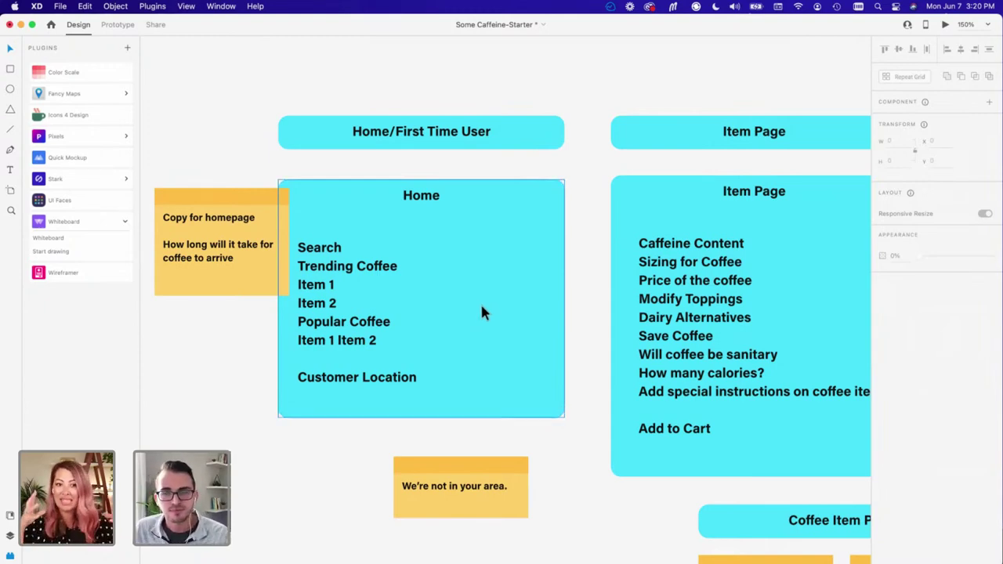
key(super+minus)
key(super+minus)
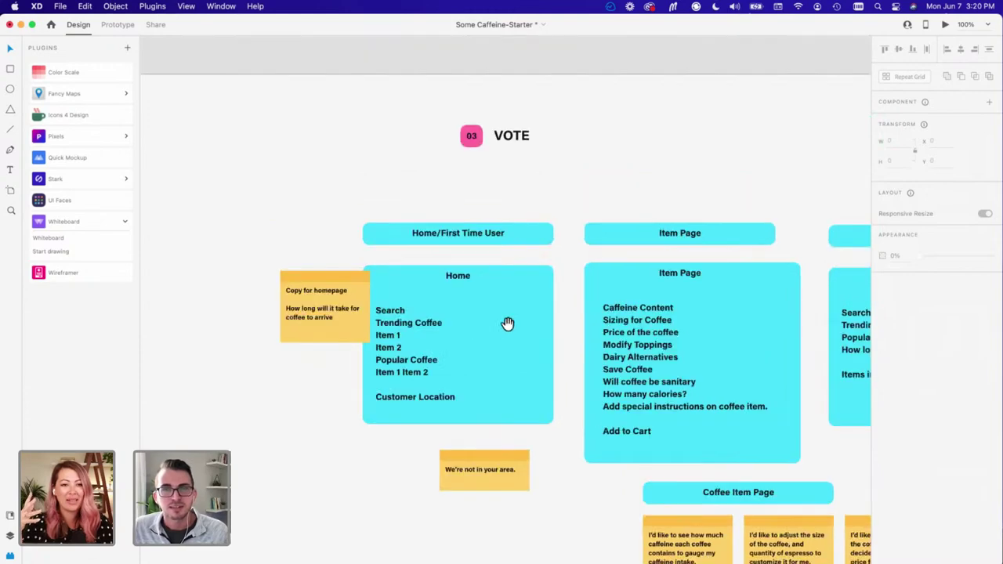
scroll(493, 290, up, 10)
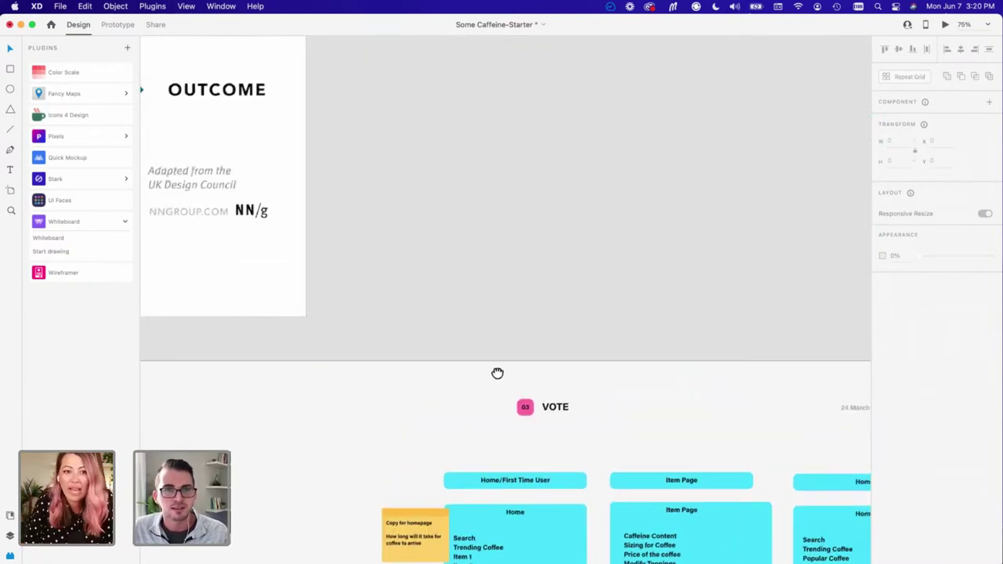
key(a)
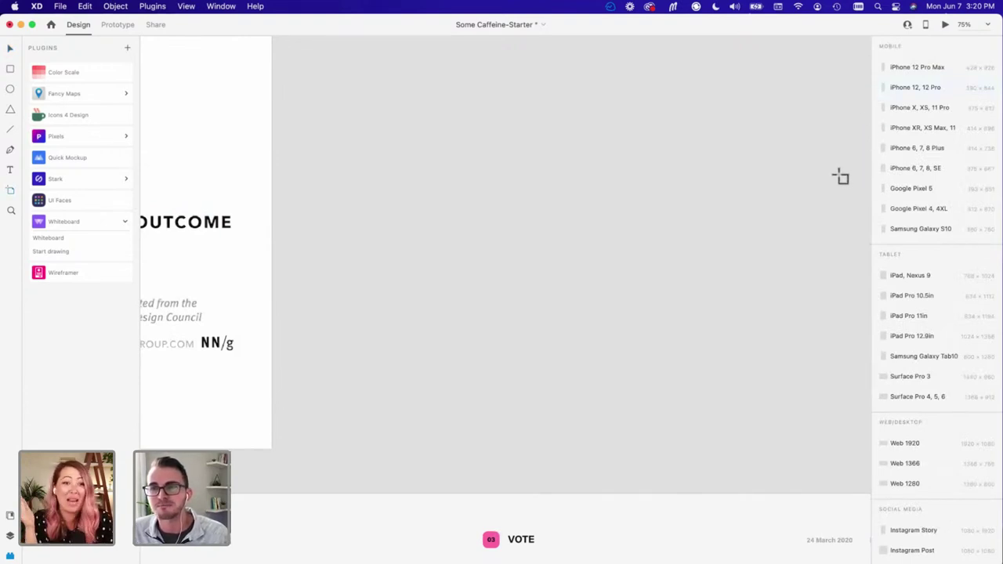
click(919, 107)
click(680, 304)
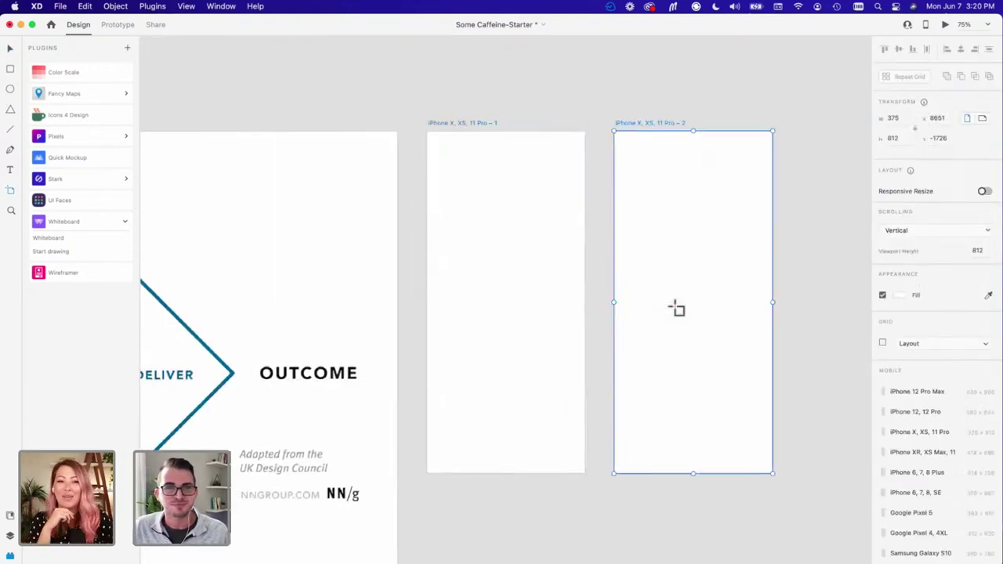
Step: Delete the extra second iPhone artboard and move the remaining one near the Outcome board, above the Vote section
click(9, 48)
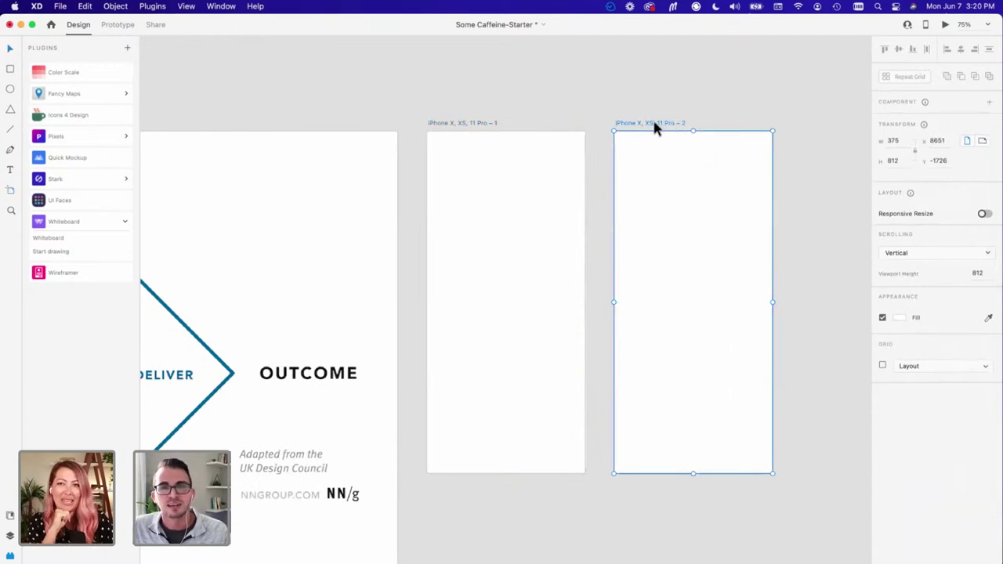
key(Delete)
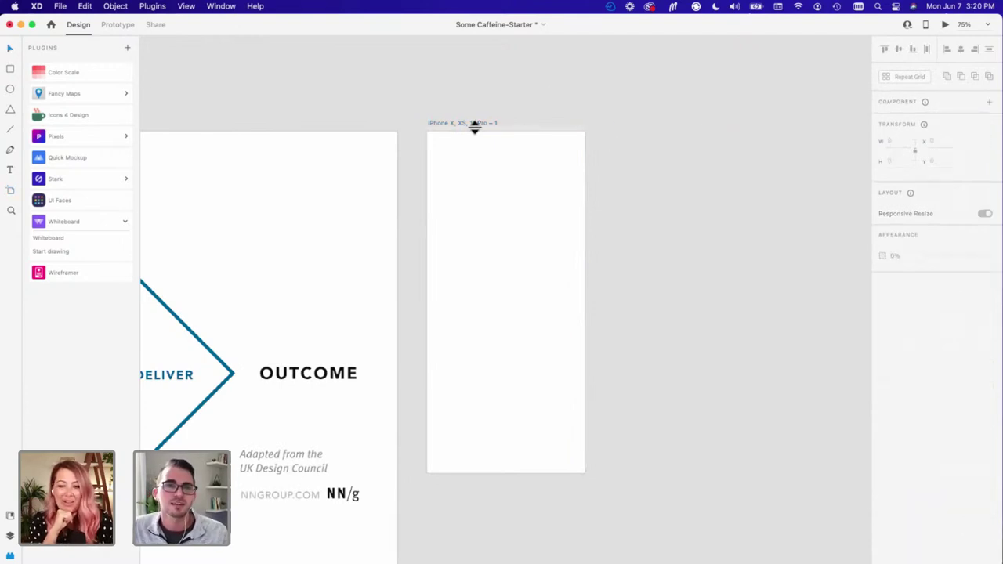
drag(462, 129, 559, 197)
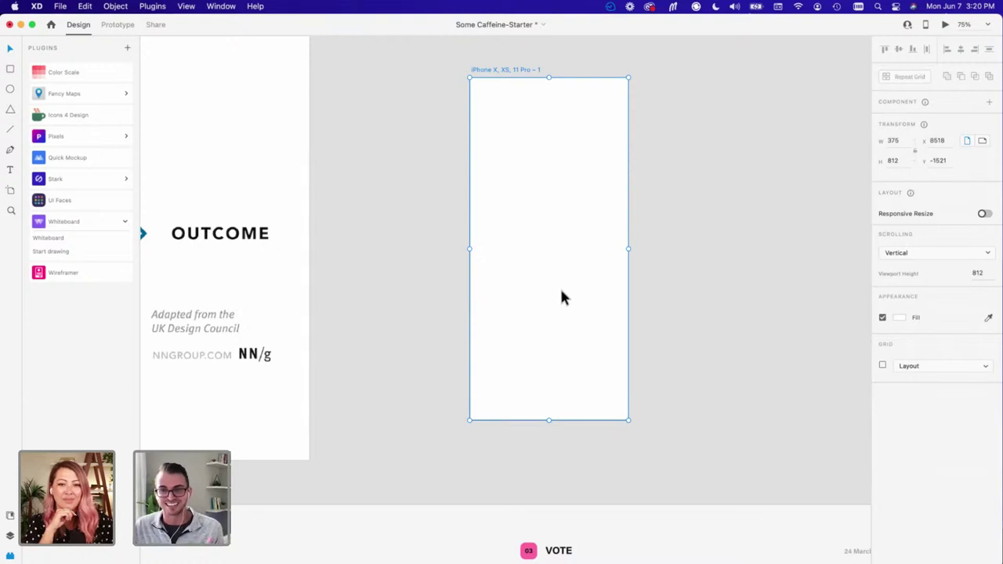
drag(508, 72, 414, 47)
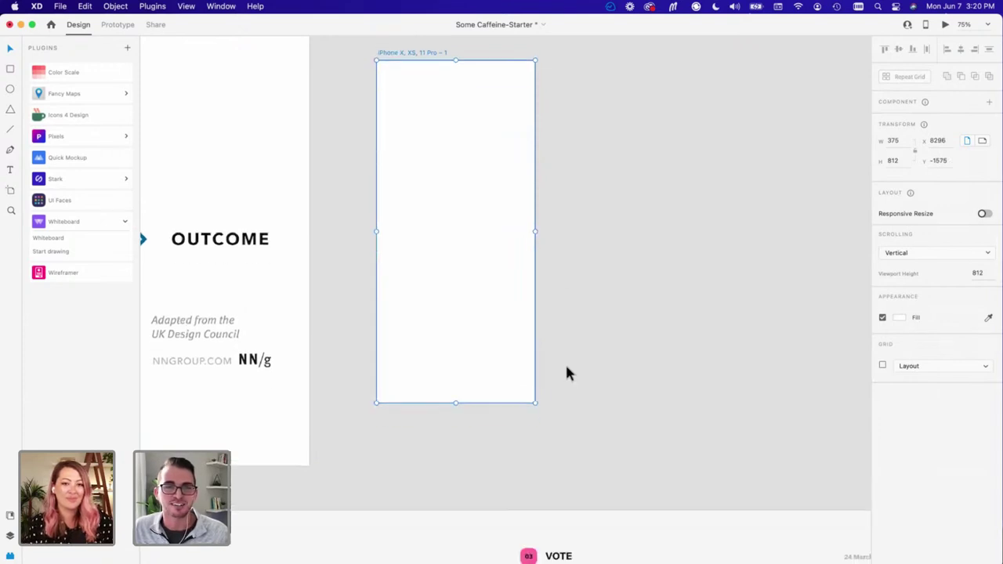
Step: Examine the Vote section's Home/First Time User, Item Page and Home cards in relation to the blank iPhone artboard
scroll(565, 369, down, 5)
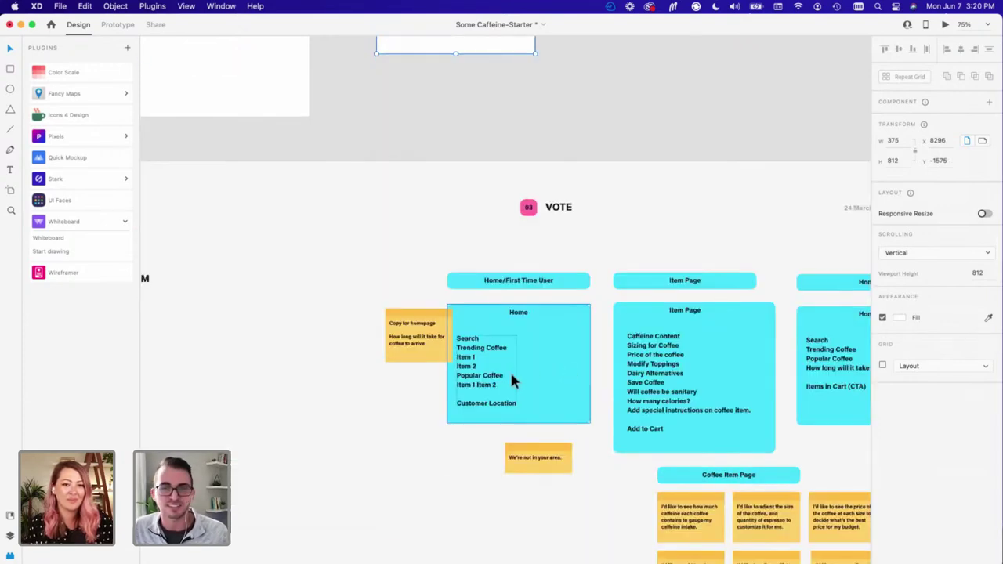
scroll(510, 377, up, 1)
scroll(510, 376, up, 5)
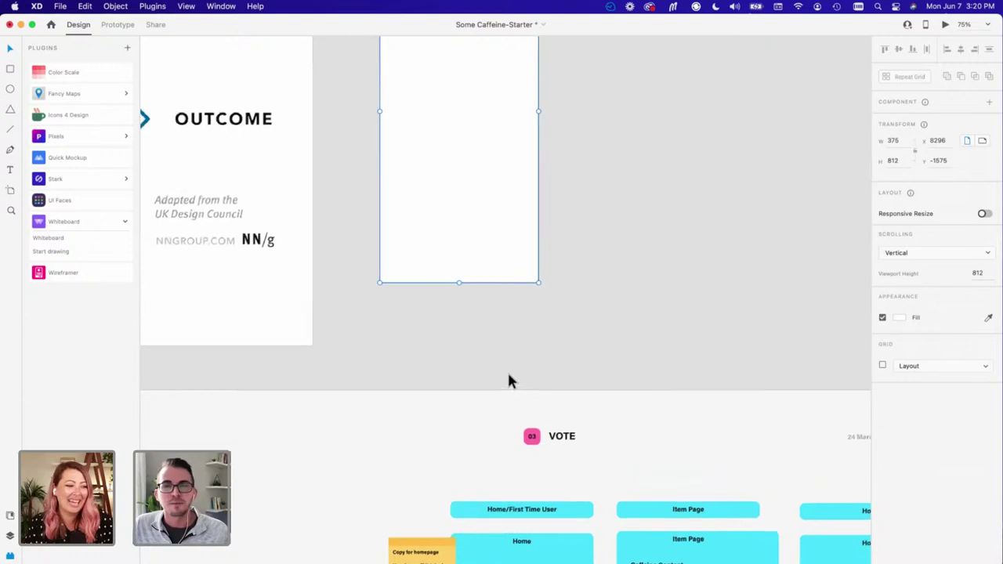
scroll(507, 376, up, 2)
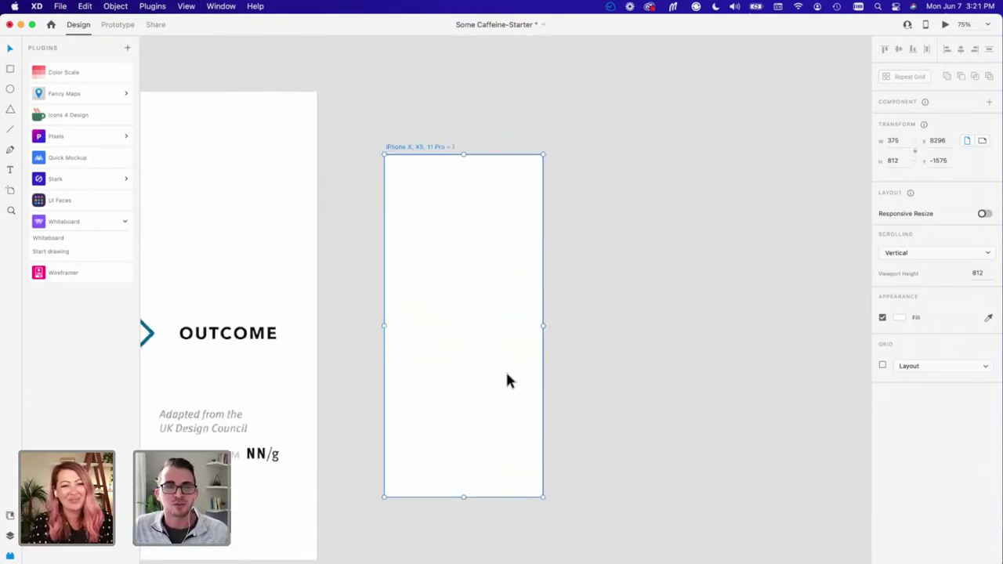
scroll(507, 376, down, 7)
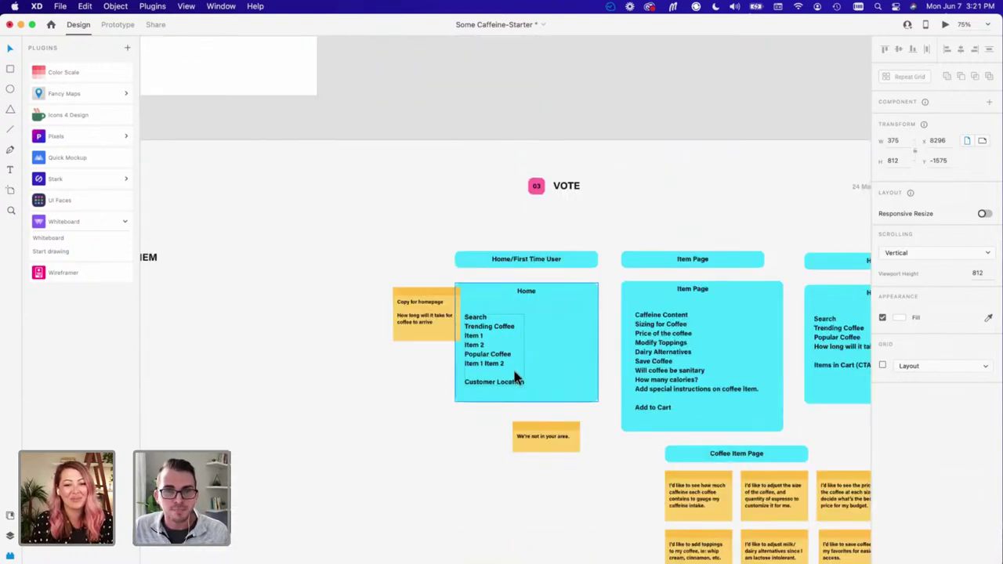
scroll(512, 375, right, 5)
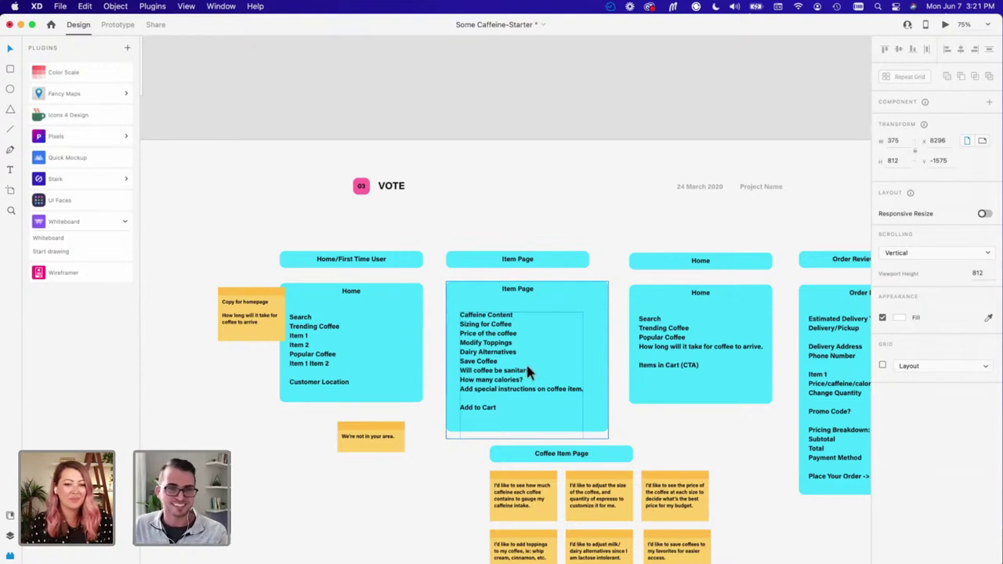
click(462, 226)
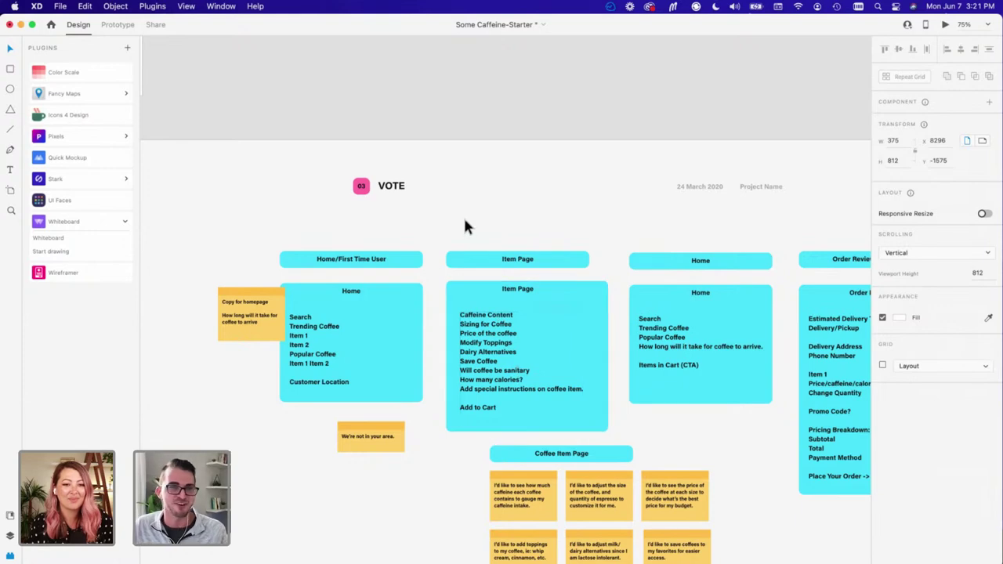
scroll(531, 246, up, 10)
scroll(531, 246, left, 5)
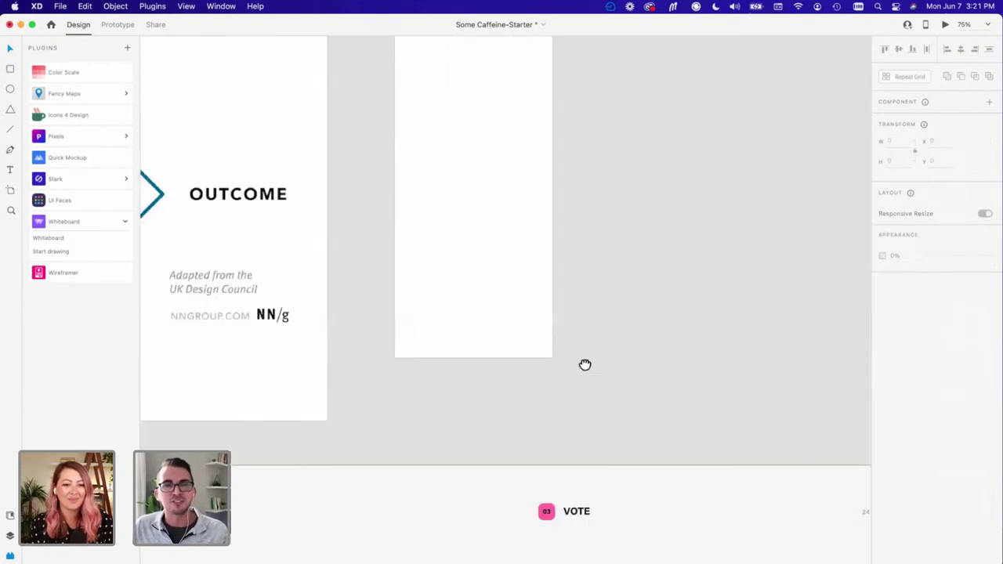
scroll(586, 362, down, 10)
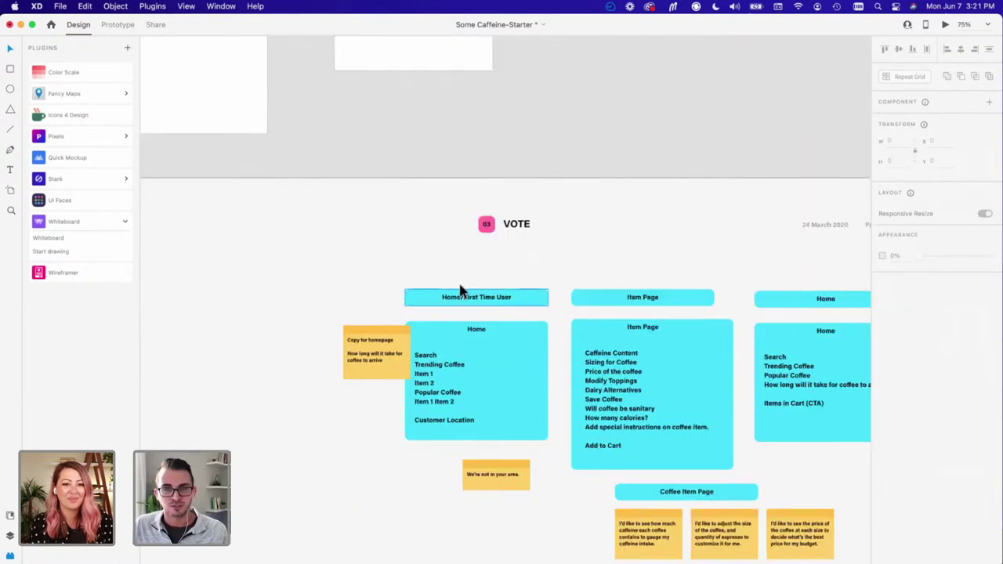
Step: Duplicate the Home card under Home/First Time User and place the copy outside the Vote board, near the iPhone artboard
key(super+1)
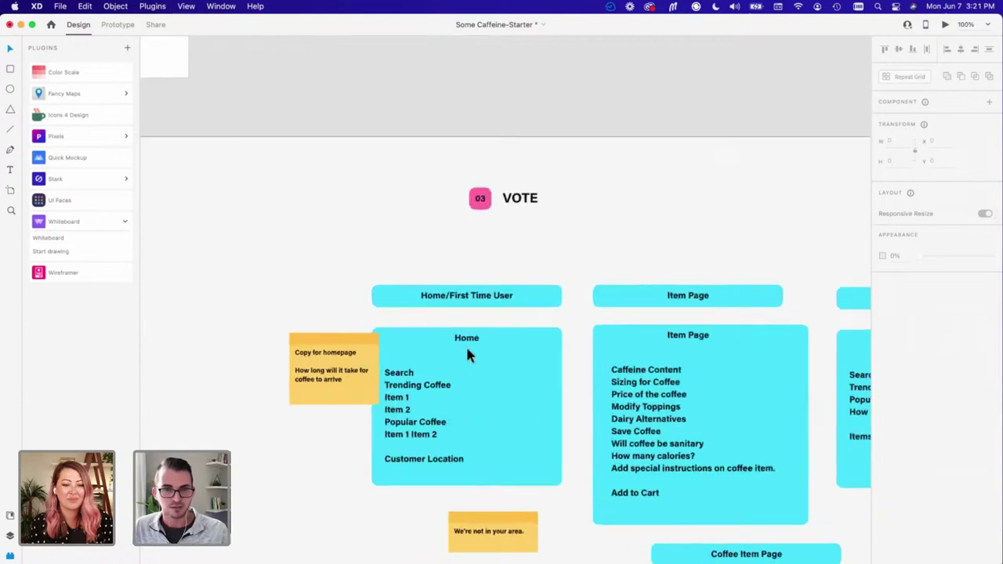
click(473, 350)
drag(477, 342, 485, 336)
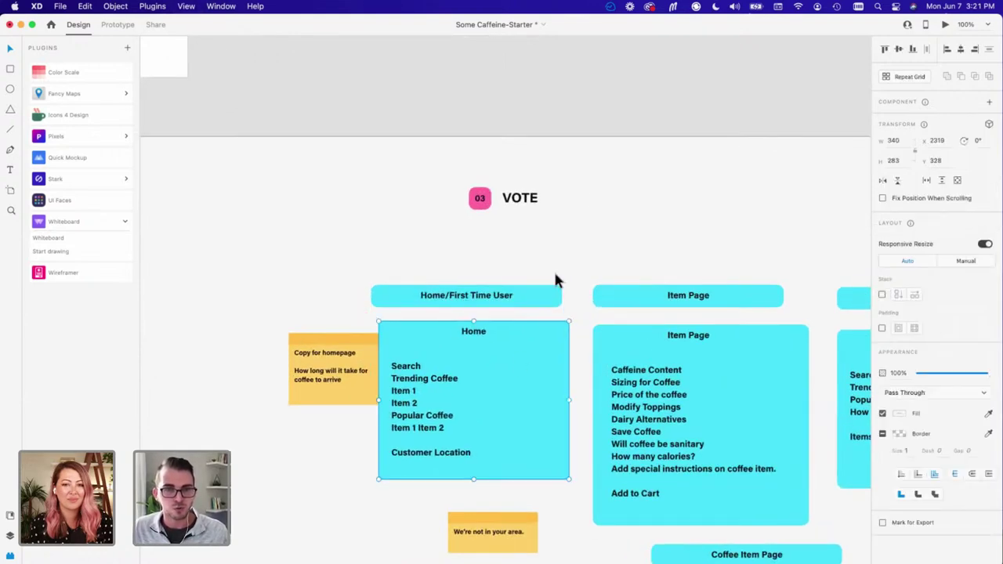
scroll(555, 280, up, 2)
scroll(556, 280, right, 2)
drag(412, 459, 590, 78)
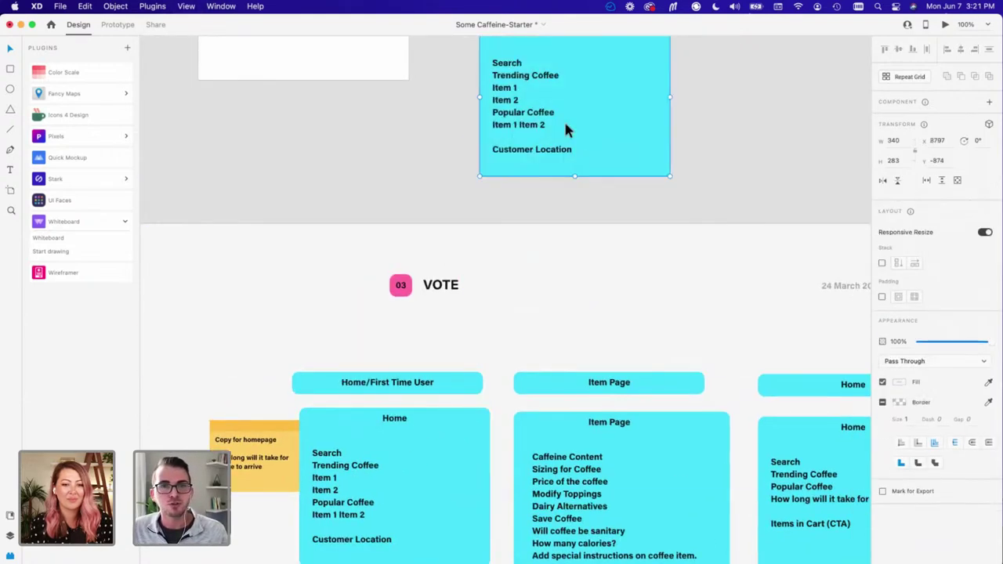
Step: Position the copied Home card directly beside the iPhone artboard, with its top edge level with the artboard's
drag(566, 130, 618, 204)
scroll(635, 373, up, 3)
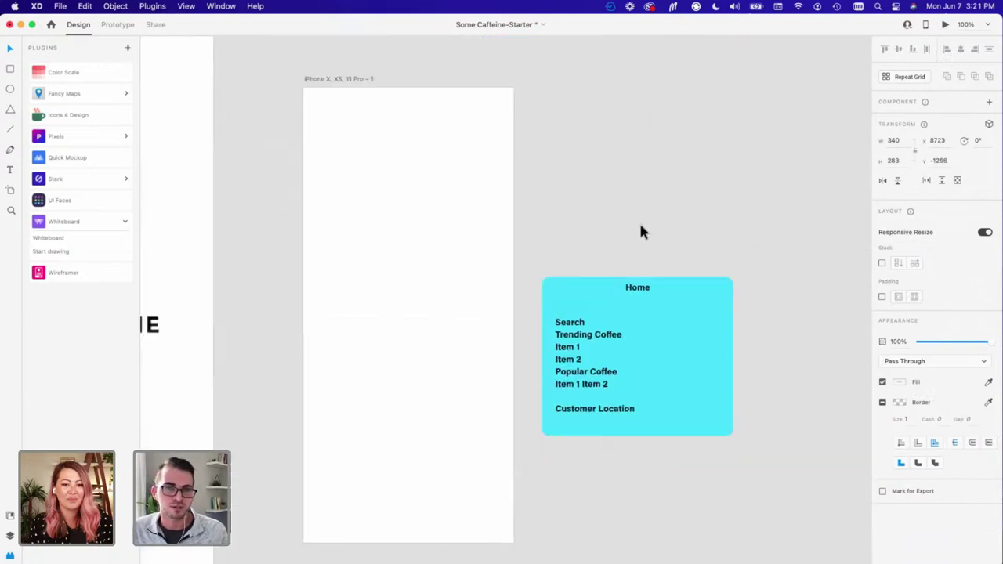
drag(650, 340, 635, 168)
click(624, 295)
scroll(627, 293, up, 3)
scroll(626, 293, left, 2)
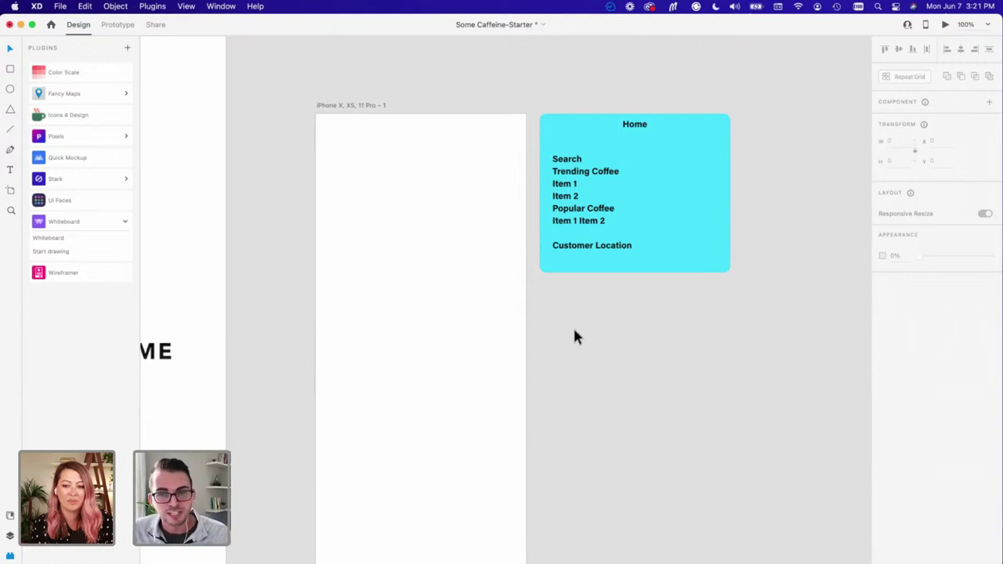
Step: Examine the Vote section's Home/First Time User content again, and compare the copied Home card with the blank iPhone artboard
scroll(578, 330, down, 10)
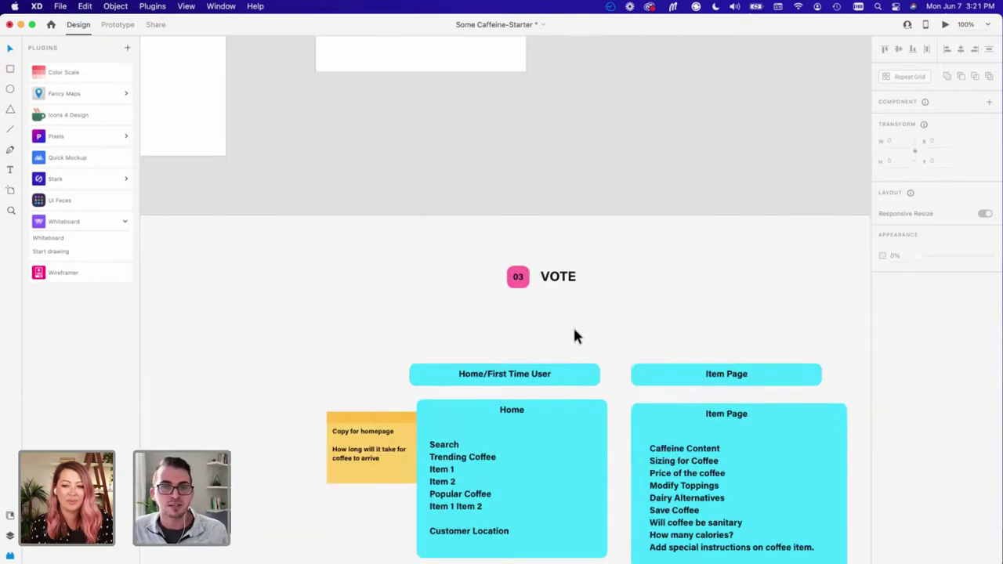
scroll(574, 333, down, 3)
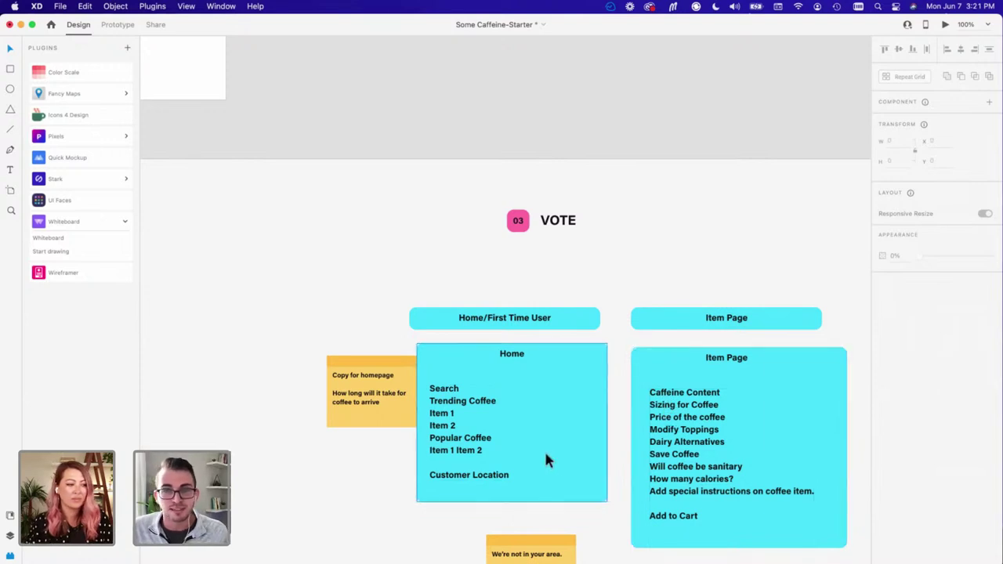
scroll(546, 461, up, 10)
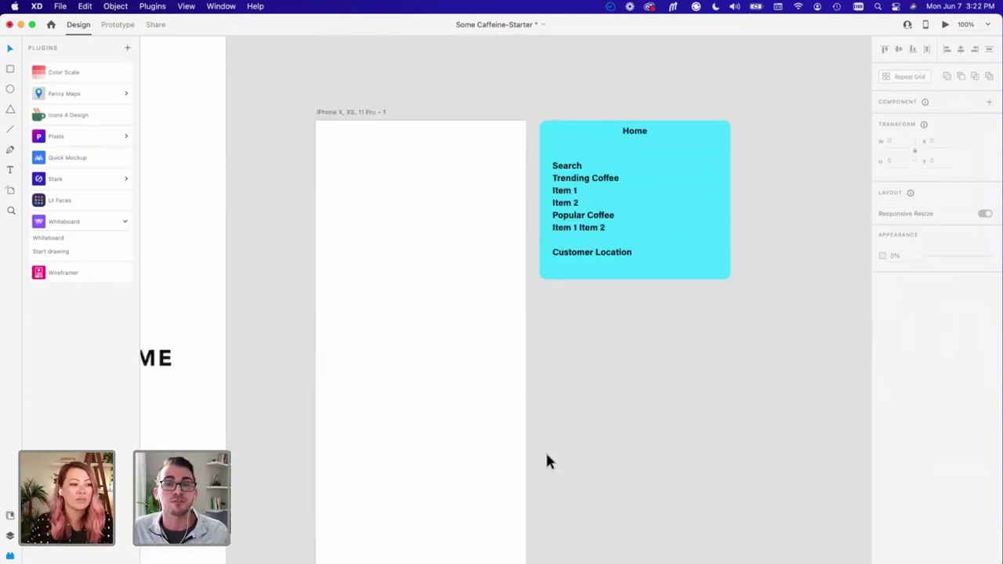
key(super+equal)
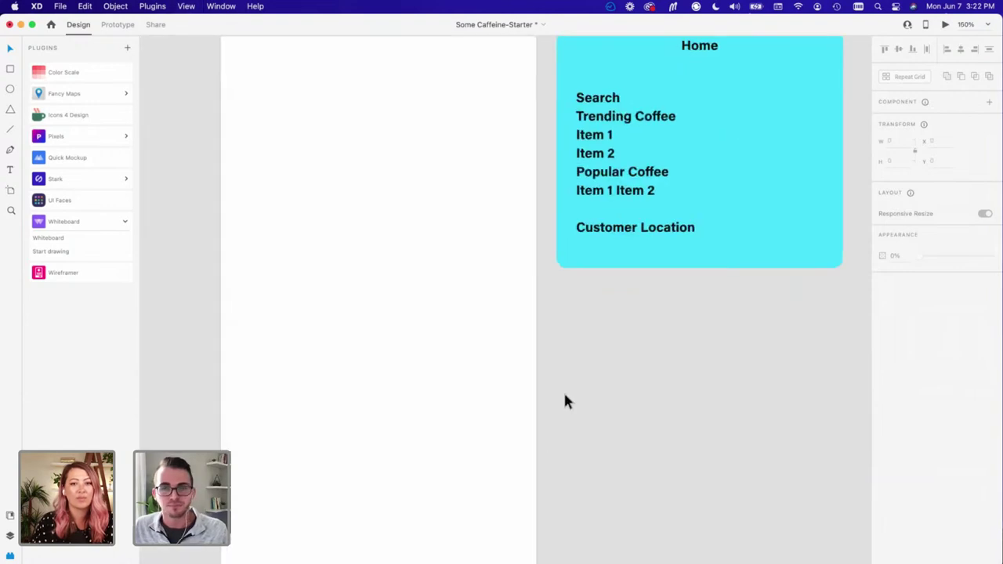
scroll(626, 411, up, 3)
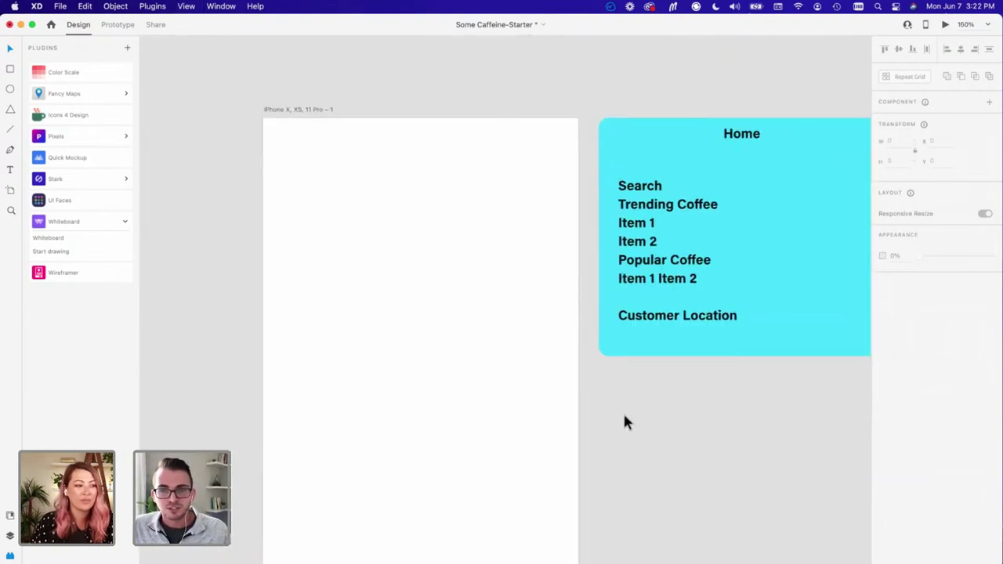
scroll(624, 421, right, 3)
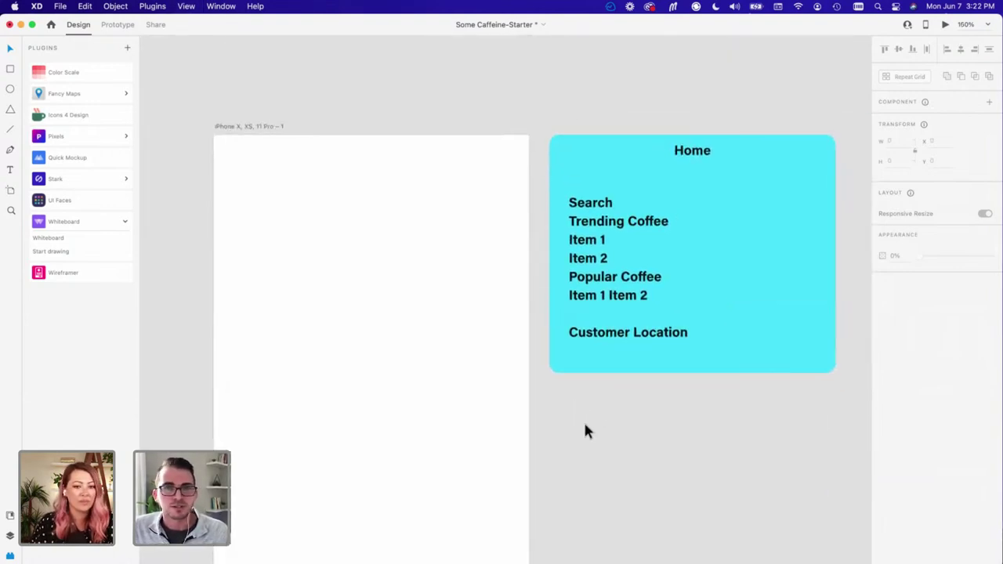
scroll(452, 251, down, 5)
scroll(452, 251, left, 2)
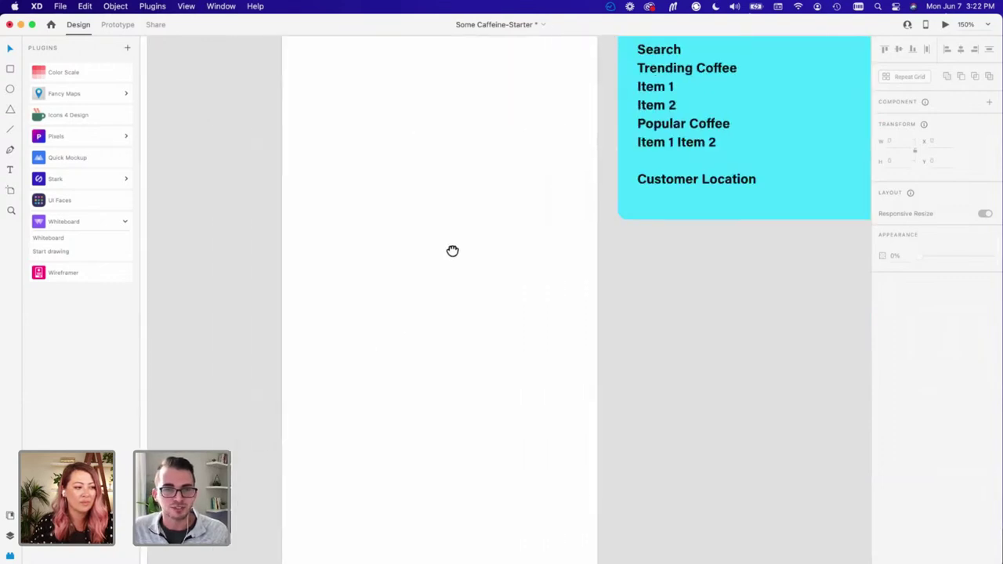
scroll(444, 284, up, 4)
scroll(389, 265, right, 2)
scroll(392, 267, down, 1)
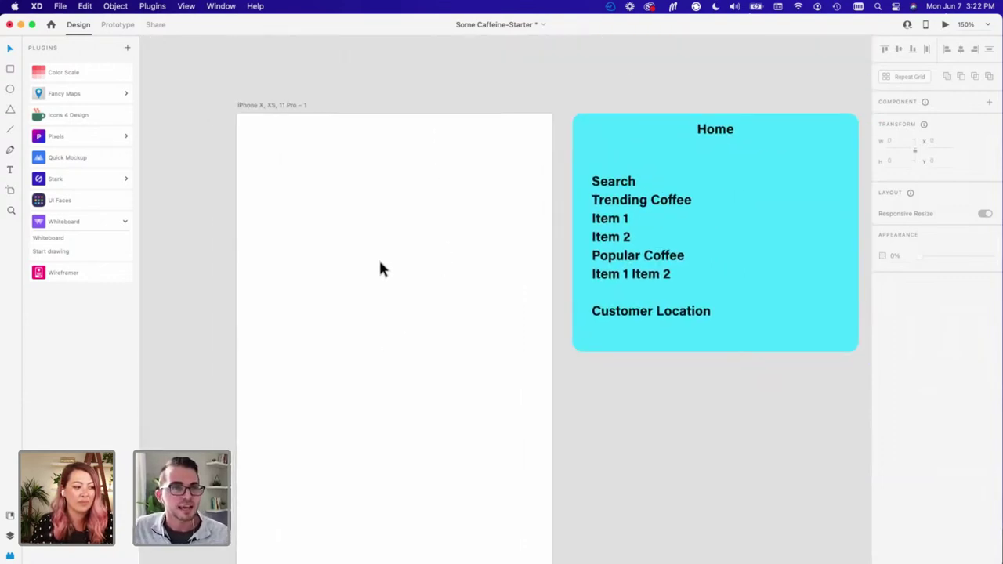
Step: Add the text "Let's Drink Coffee" as a heading in the upper part of the blank iPhone artboard
click(11, 171)
click(321, 216)
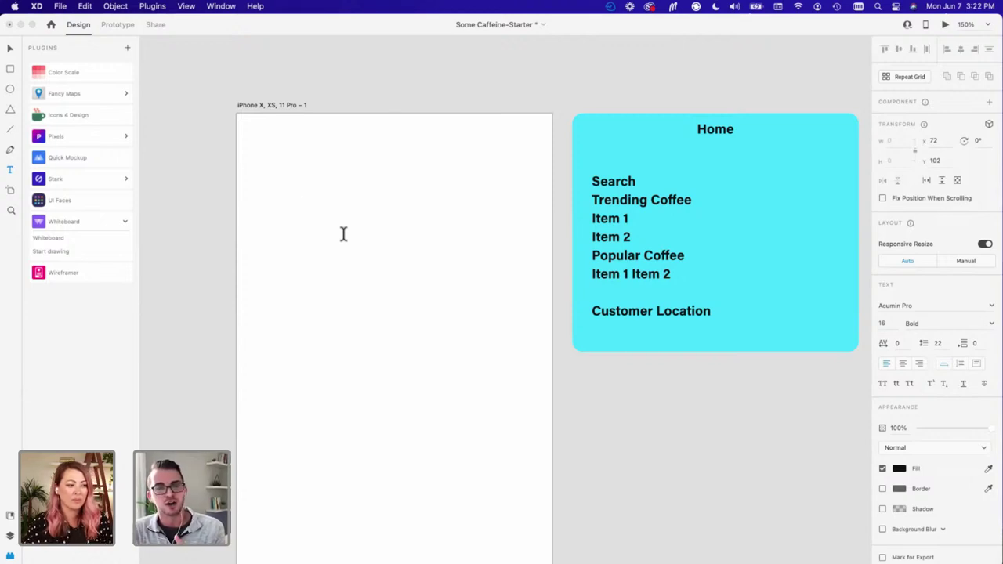
text(L)
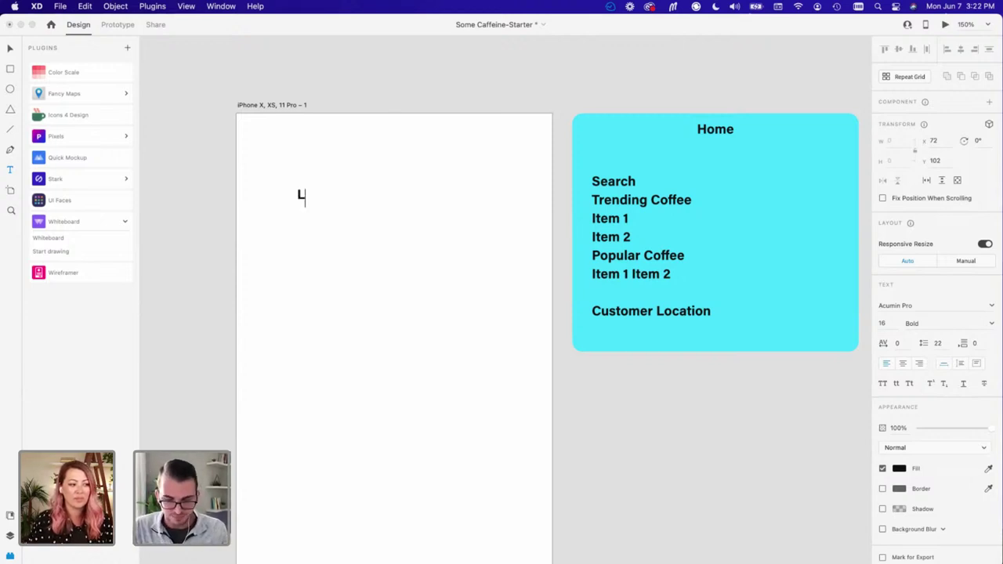
text(et's Drink)
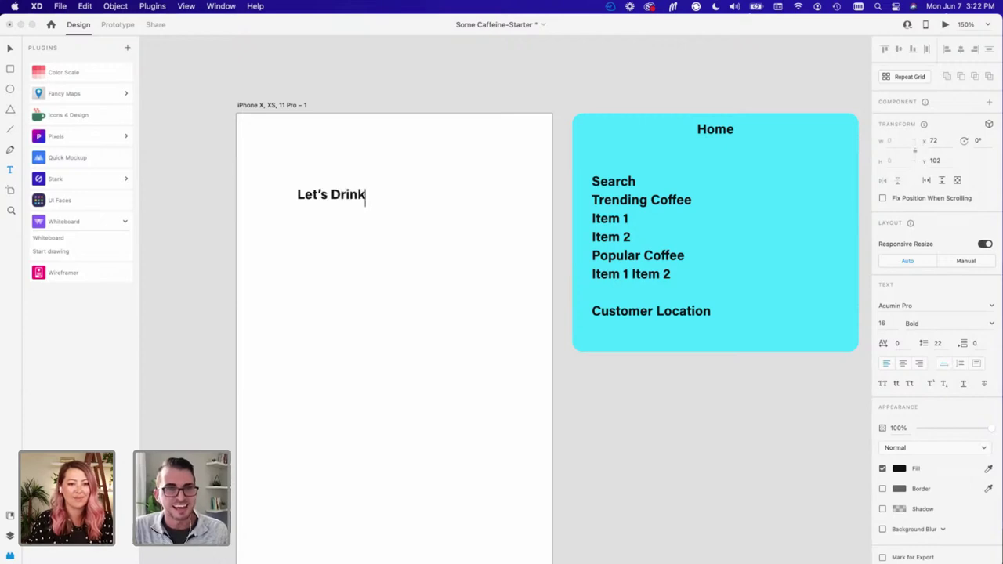
text( Coffee)
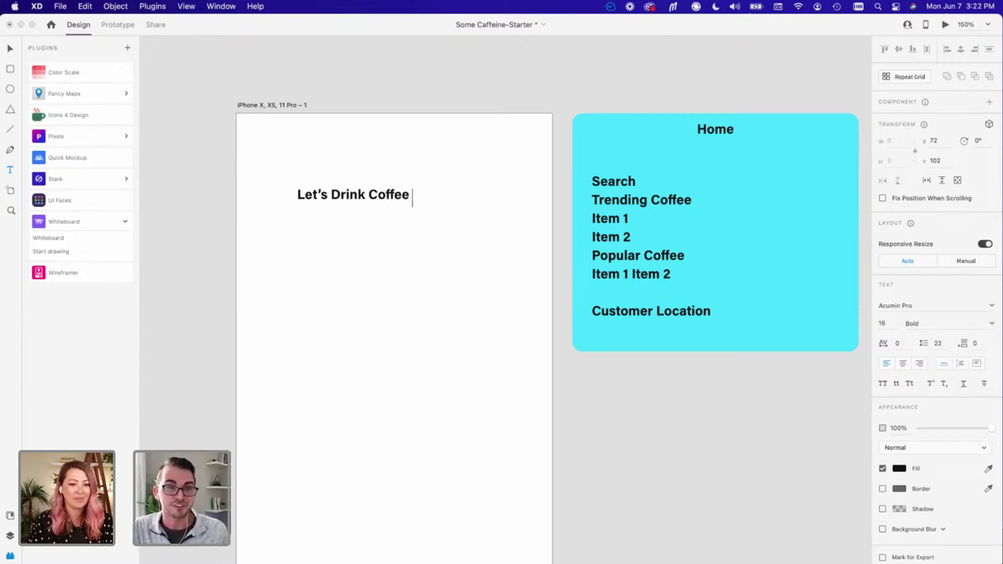
key(Escape)
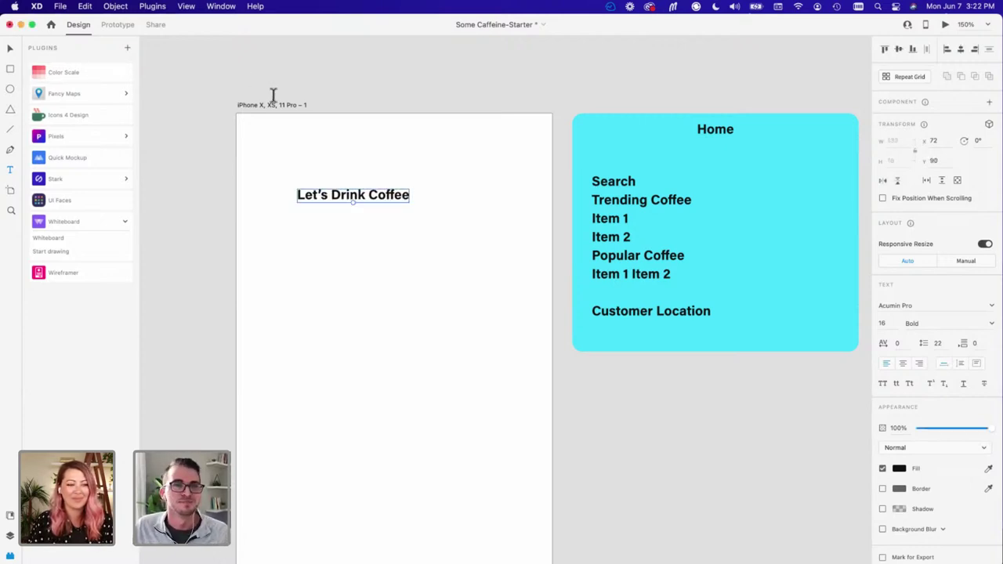
click(318, 145)
click(10, 47)
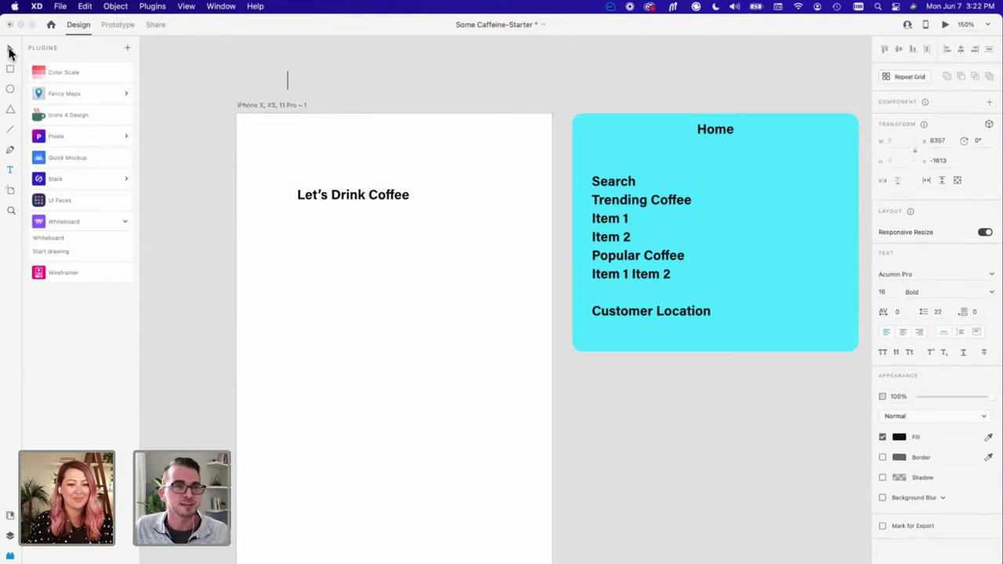
Step: Show the iPhone artboard's layout grid and move the heading to the first column's left edge at X 20, Y 80
click(260, 104)
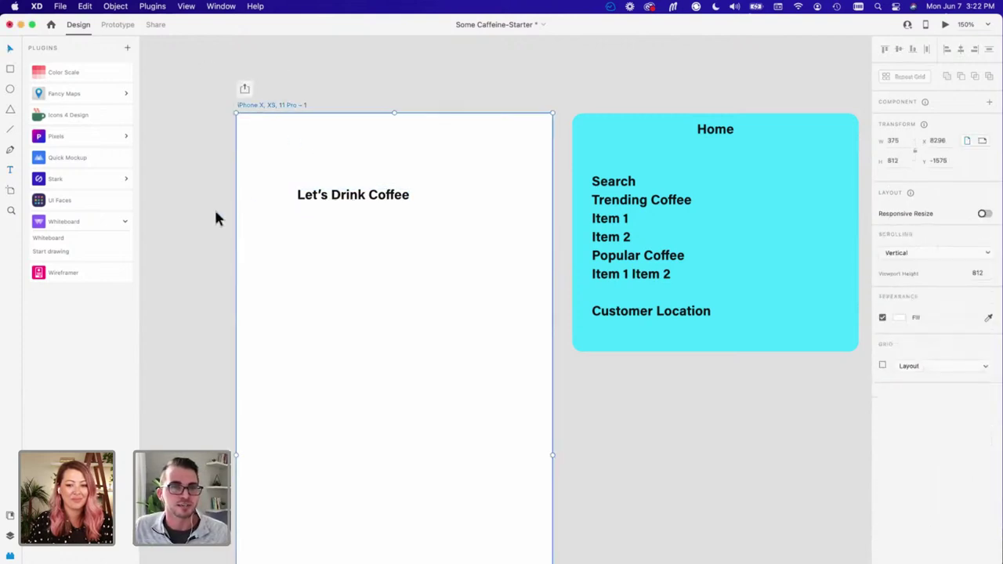
click(327, 199)
key(super+shift+apostrophe)
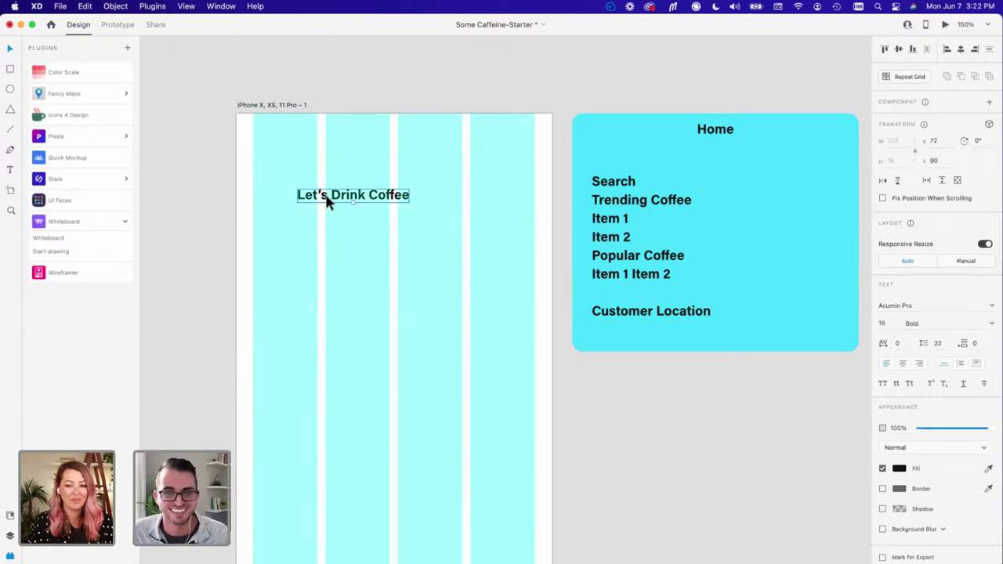
click(275, 105)
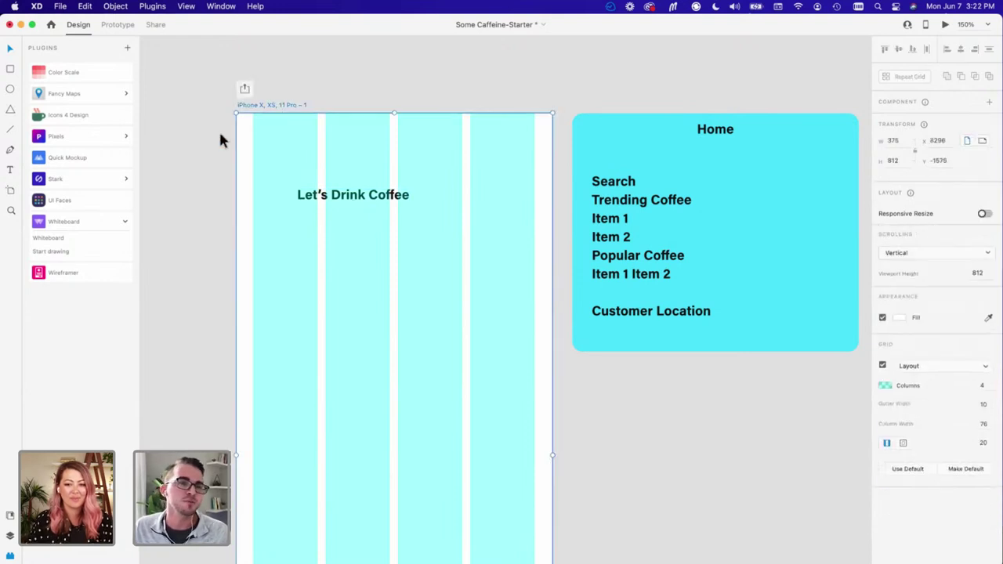
drag(315, 197, 289, 187)
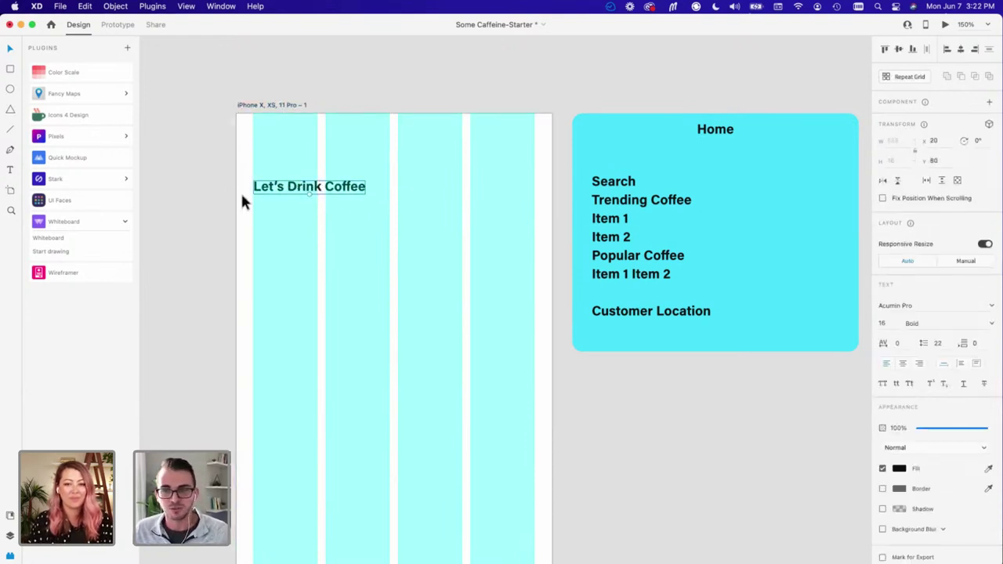
click(204, 208)
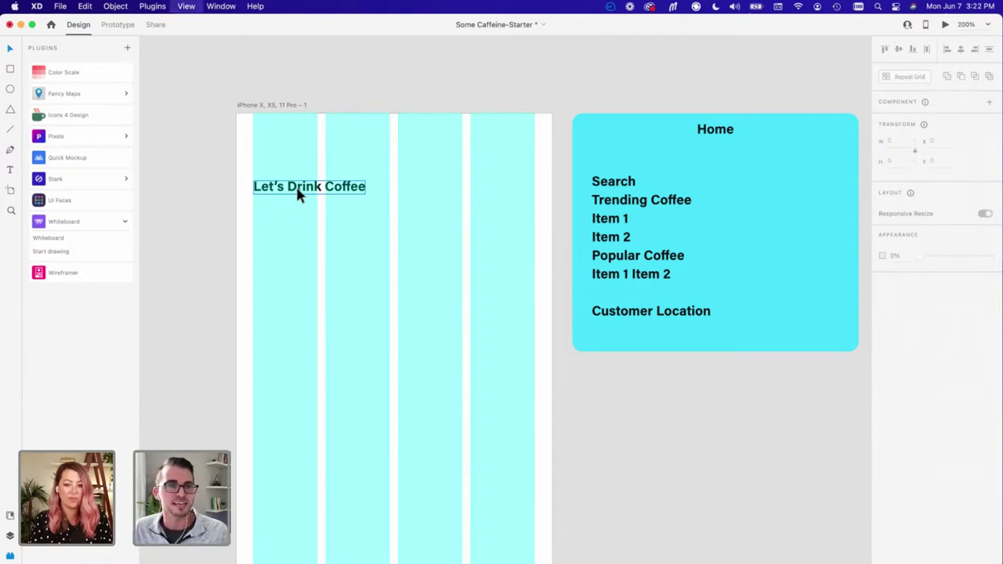
Step: Change the font of the "Let's Drink Coffee" heading to Open Sans
key(super+equal)
scroll(282, 190, left, 3)
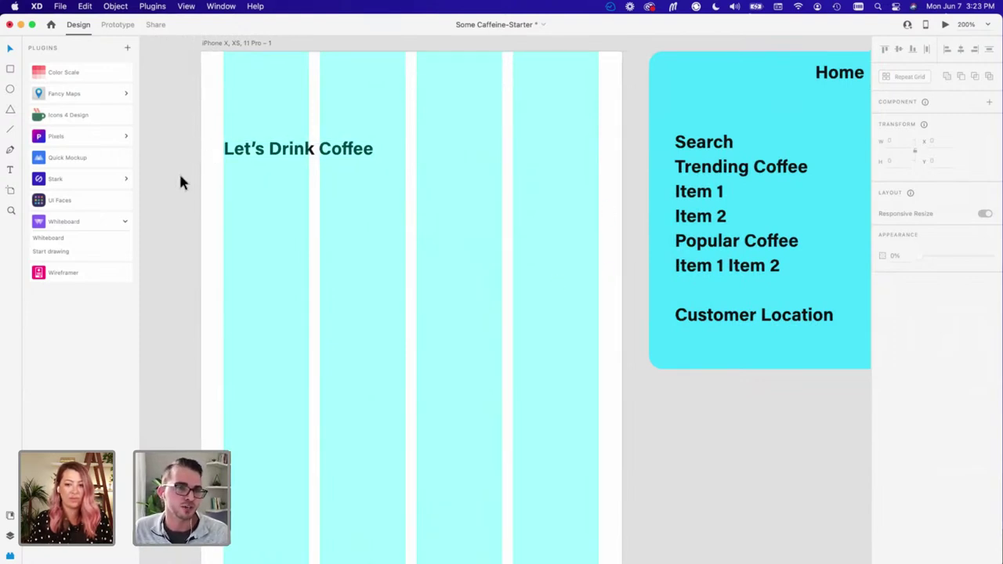
scroll(235, 187, up, 2)
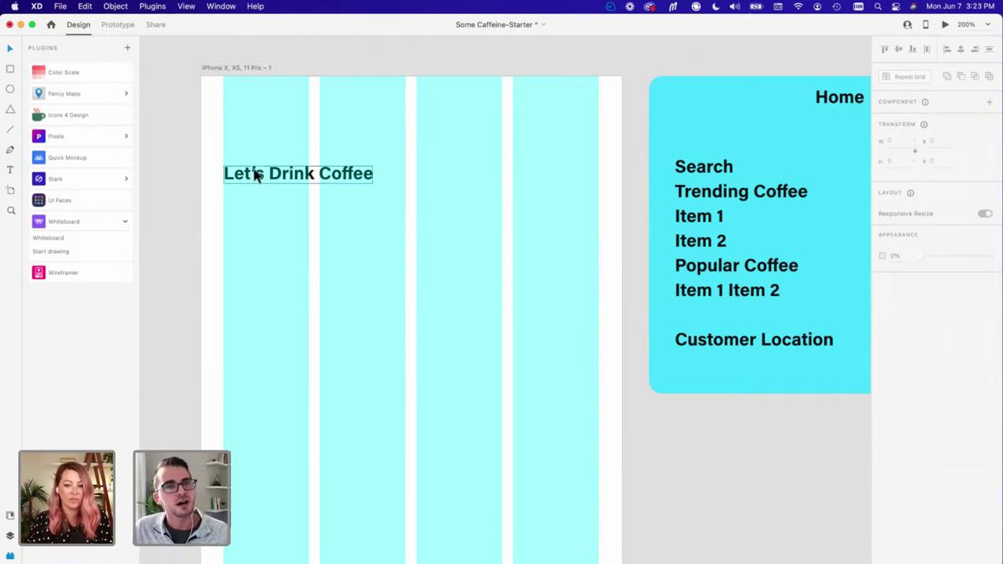
click(297, 181)
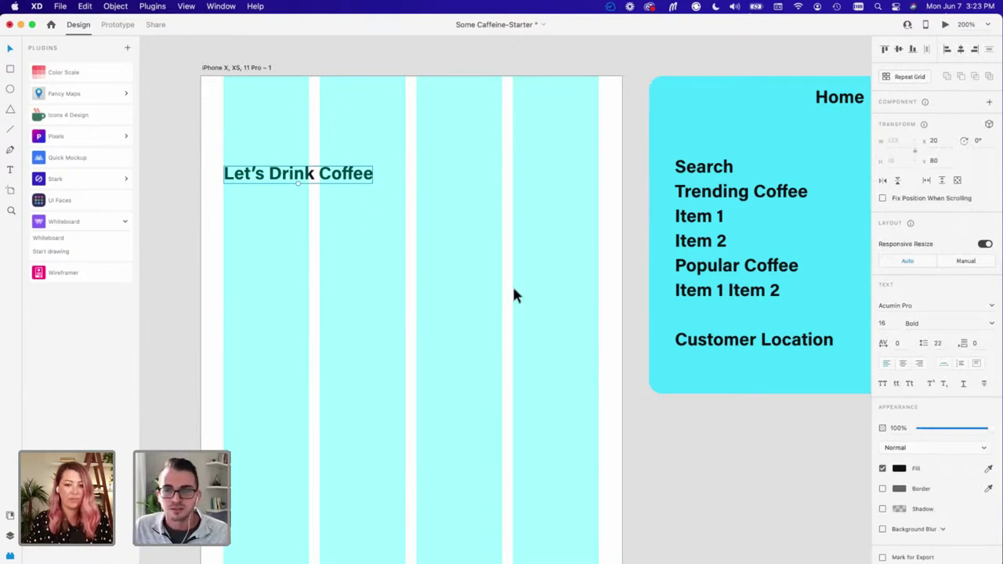
click(907, 307)
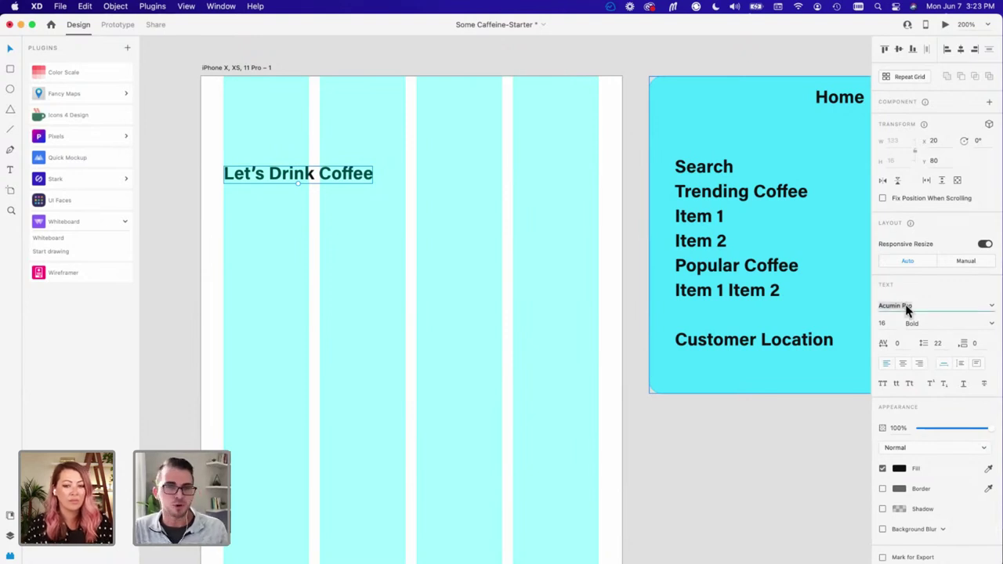
text(Open Sans)
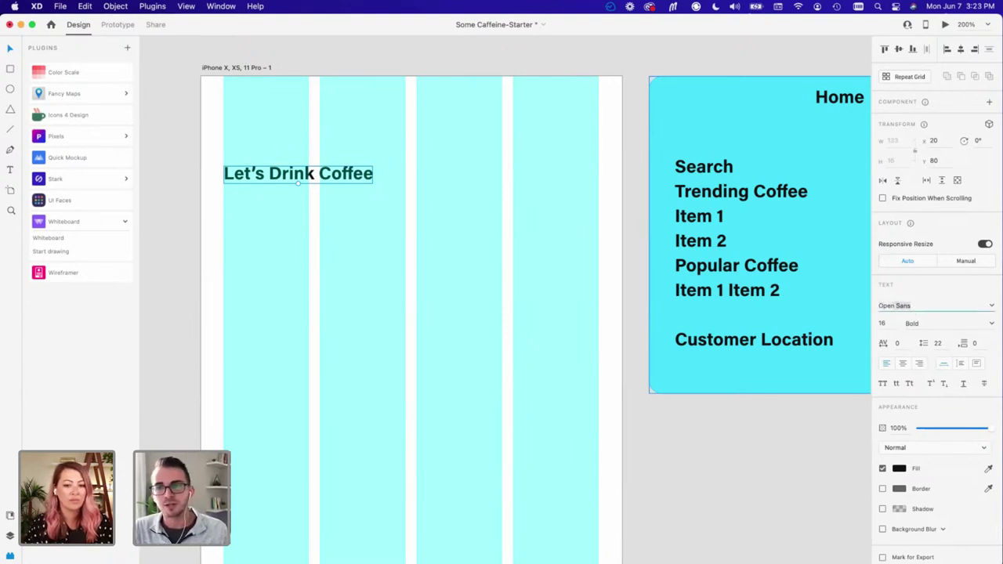
key(Return)
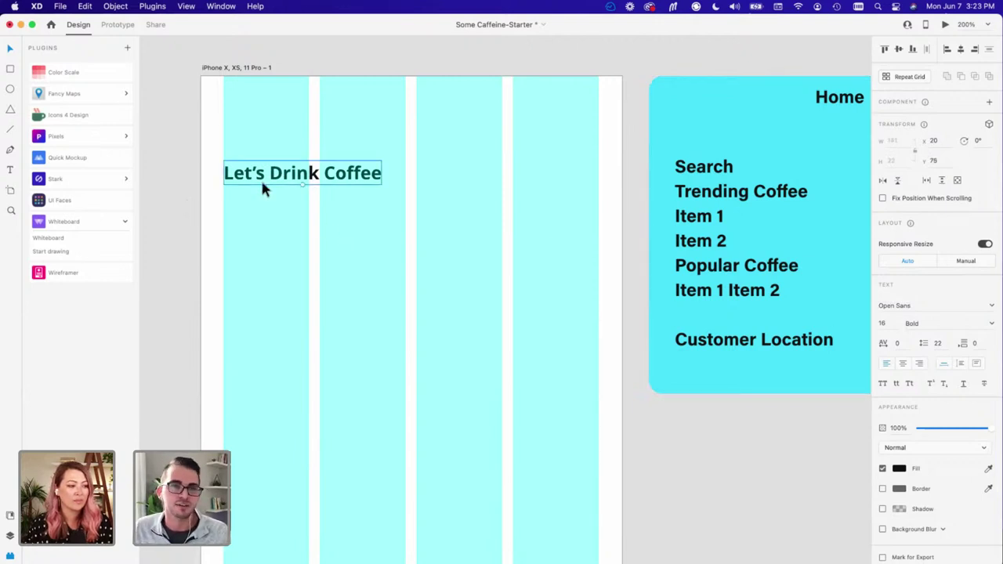
Step: Set the heading's font size to 24 and move it down to Y 81, keeping it on the first column's edge
click(293, 175)
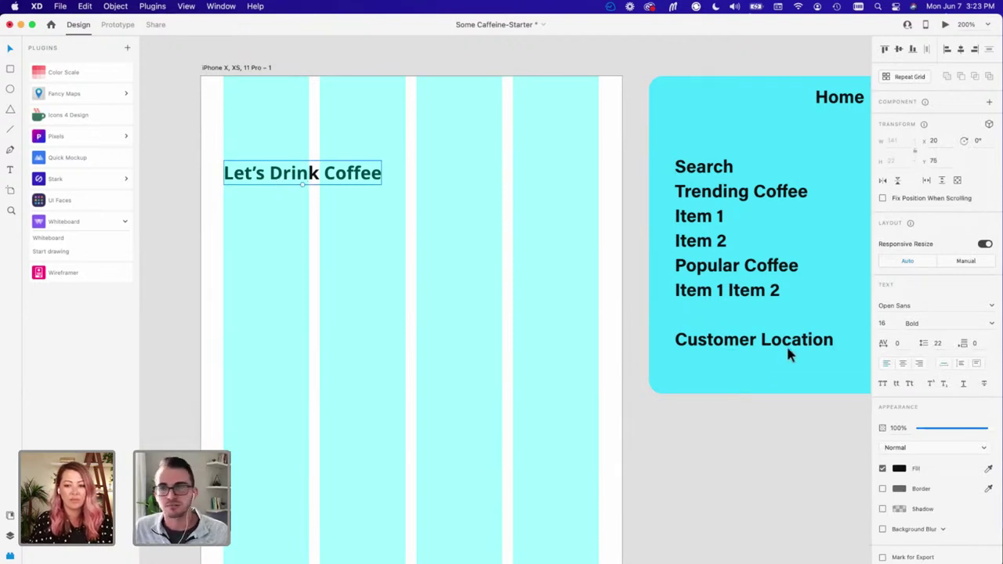
click(884, 323)
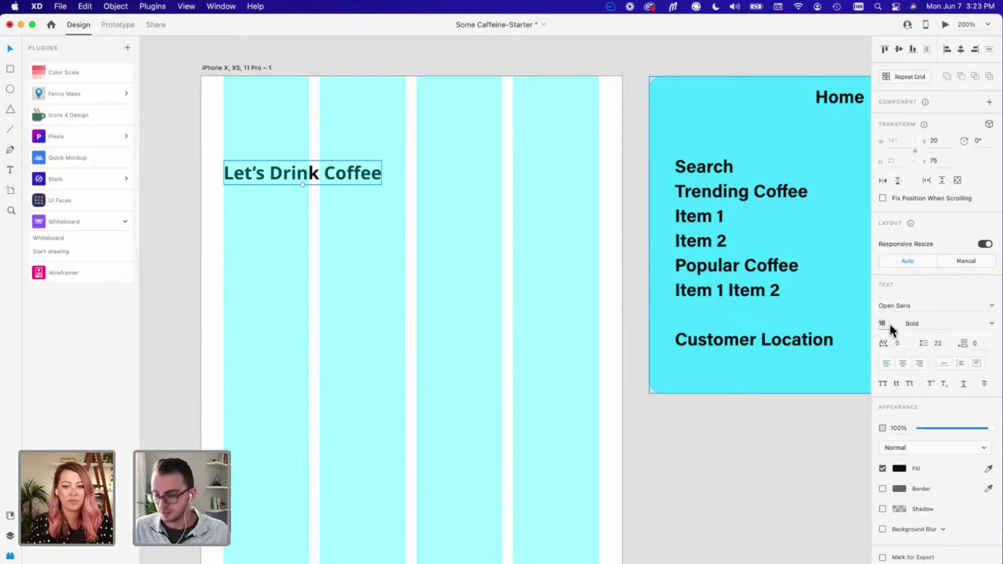
text(24)
key(Return)
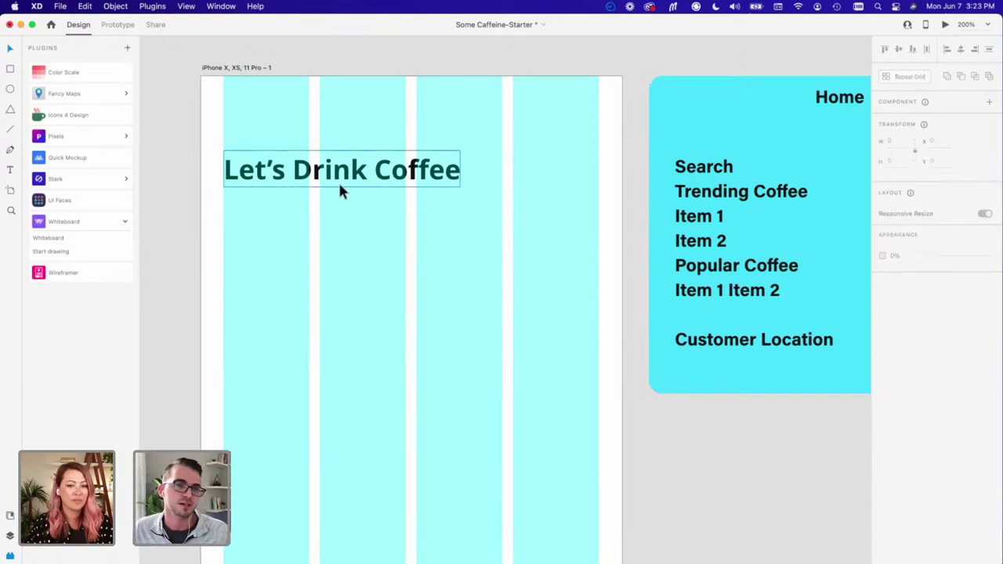
drag(349, 177, 344, 196)
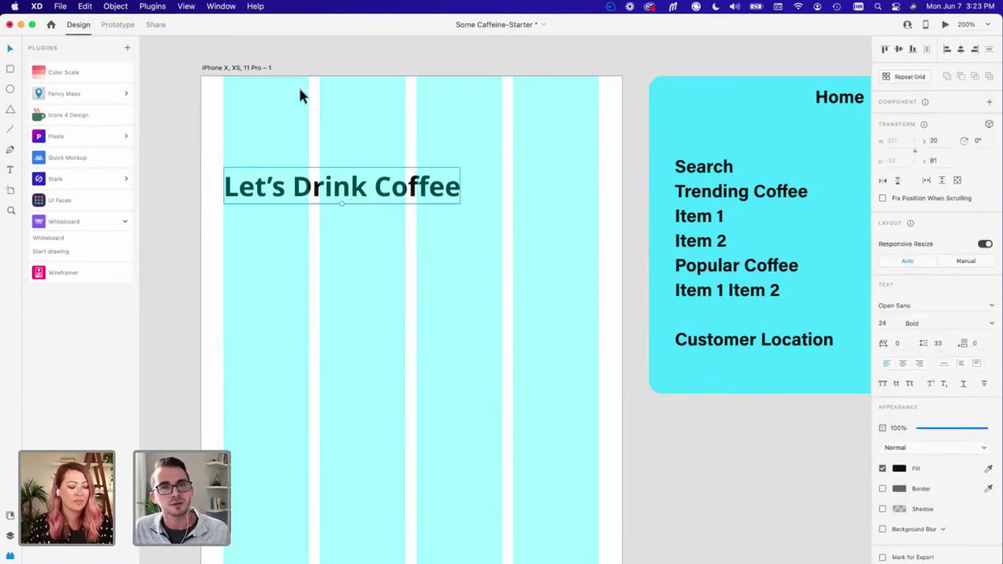
click(240, 69)
click(291, 291)
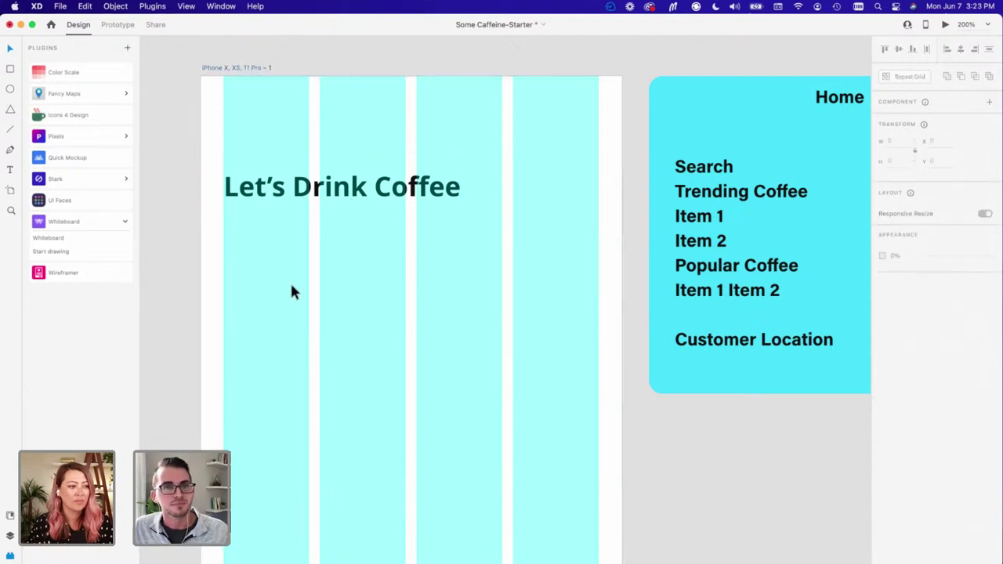
click(298, 193)
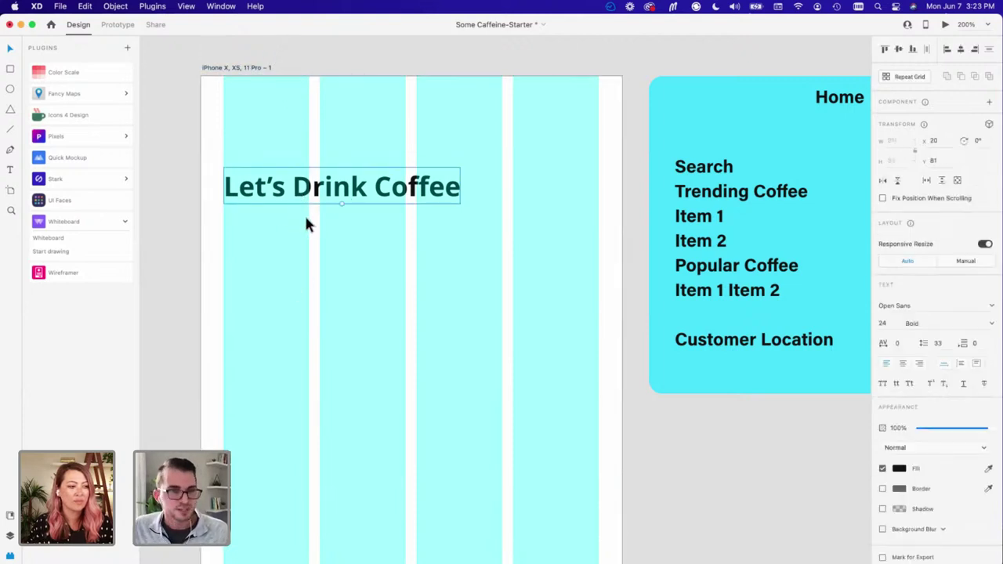
Step: Draw a rectangle about 334 by 68 directly beneath the heading, spanning all four grid columns from X 20, Y 122
click(209, 237)
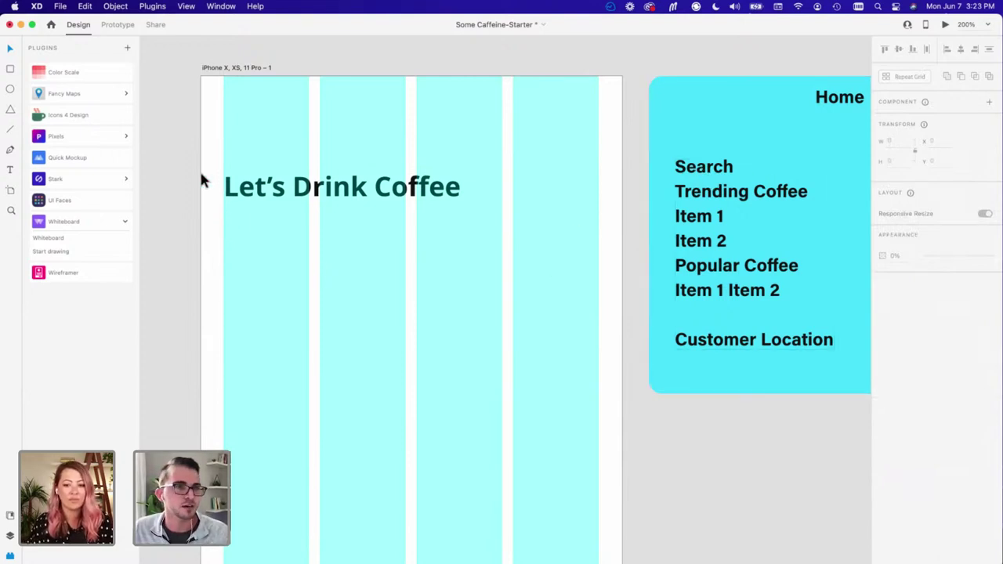
click(10, 69)
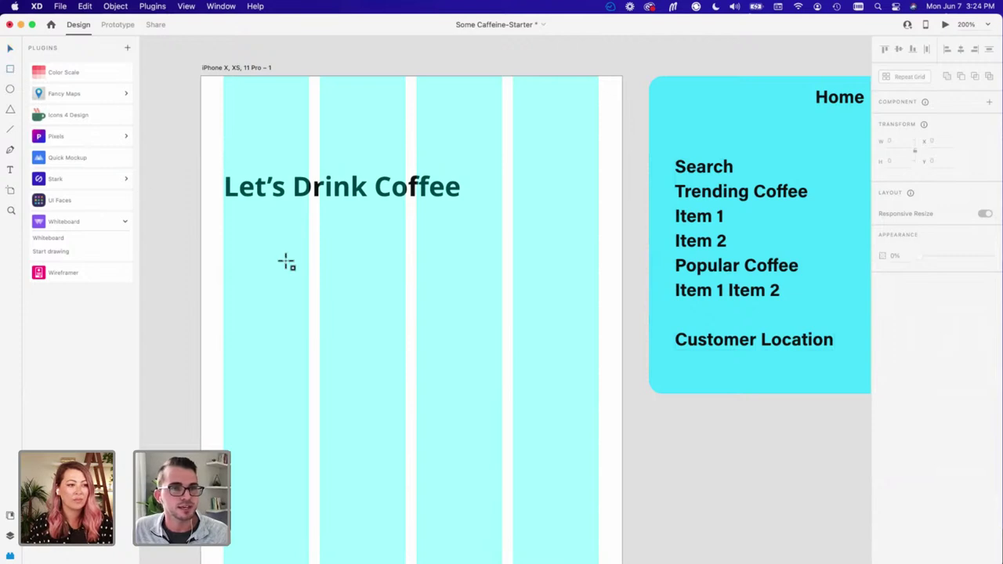
mouse_move(225, 214)
mouse_down()
mouse_move(430, 295)
mouse_move(597, 289)
mouse_up()
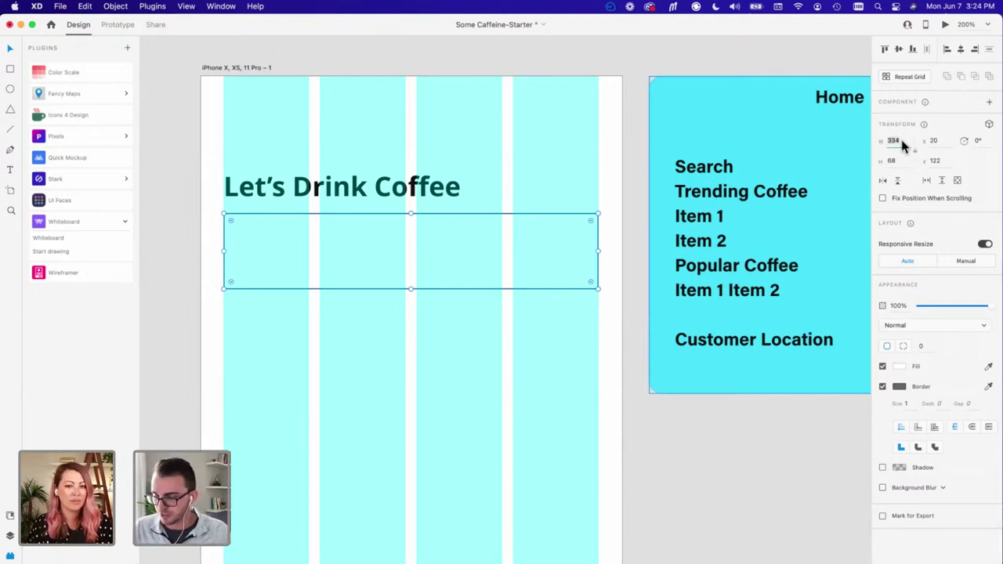
Step: Set the rectangle's width to 335 and height to 50, and centre it horizontally on the artboard
click(903, 142)
key(Up)
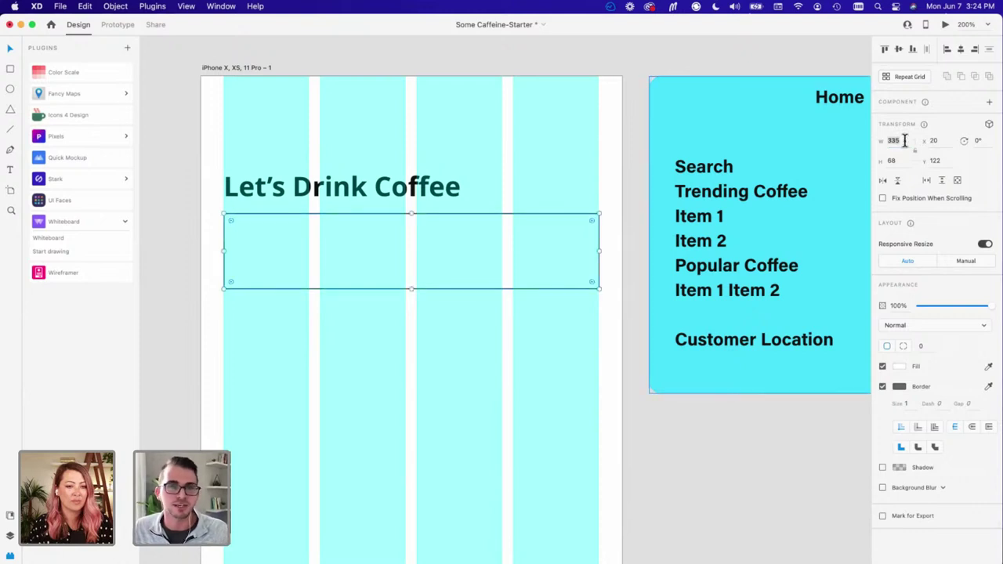
click(962, 49)
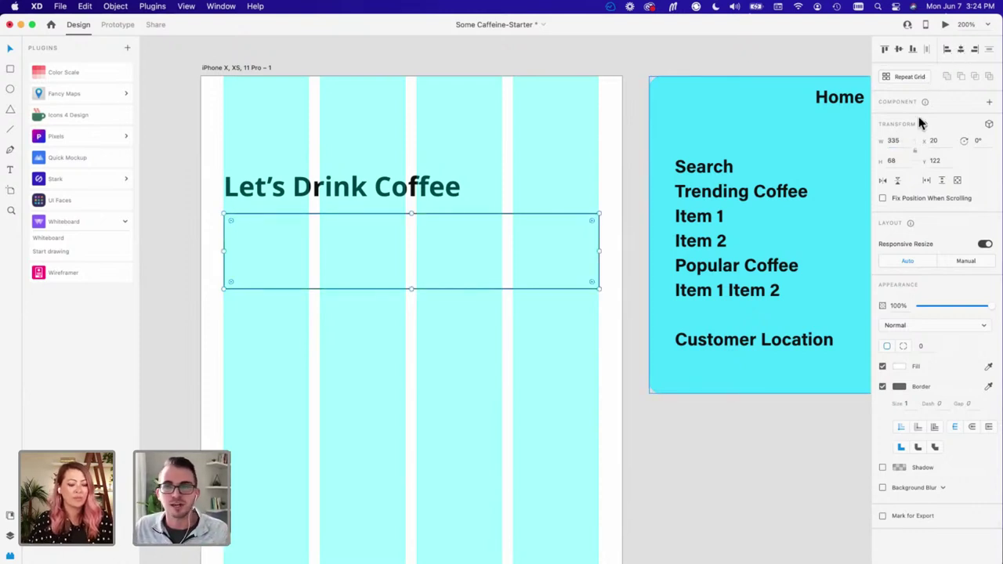
click(890, 160)
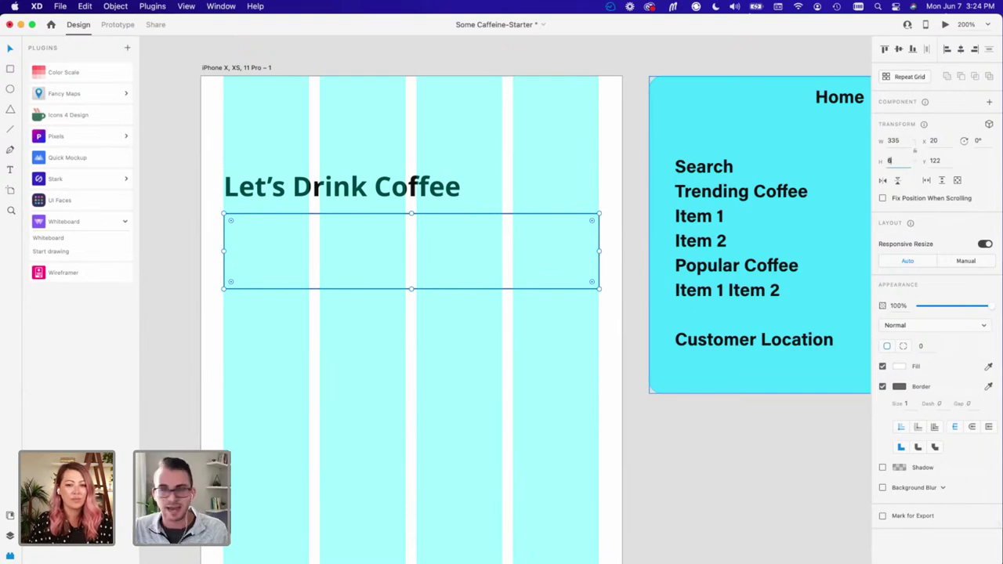
text(50)
key(Return)
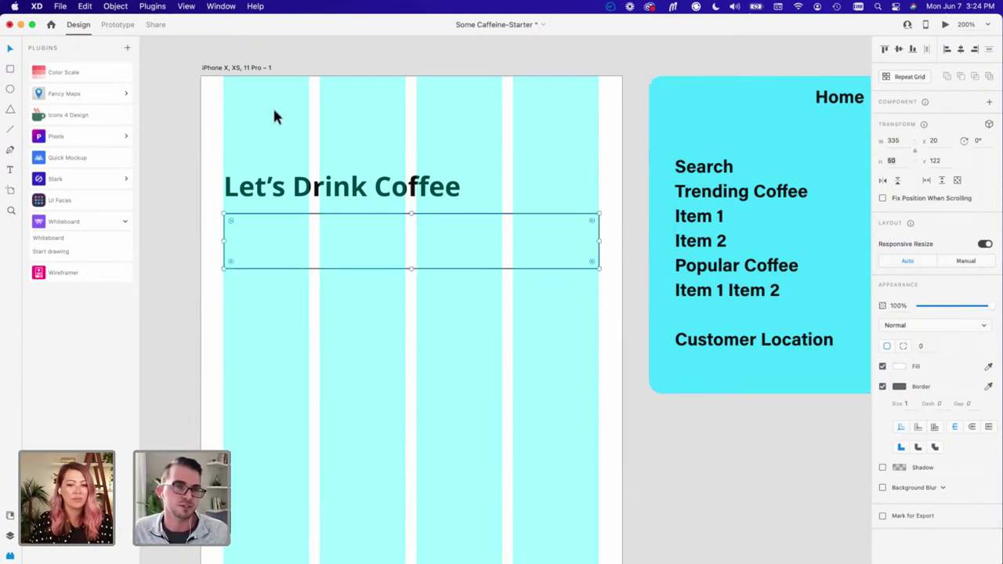
key(Escape)
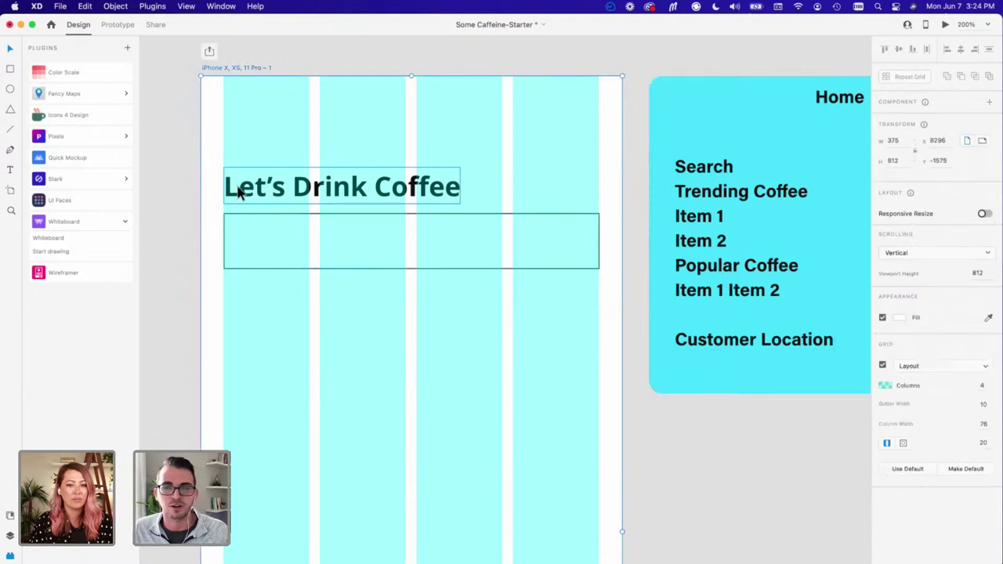
key(Escape)
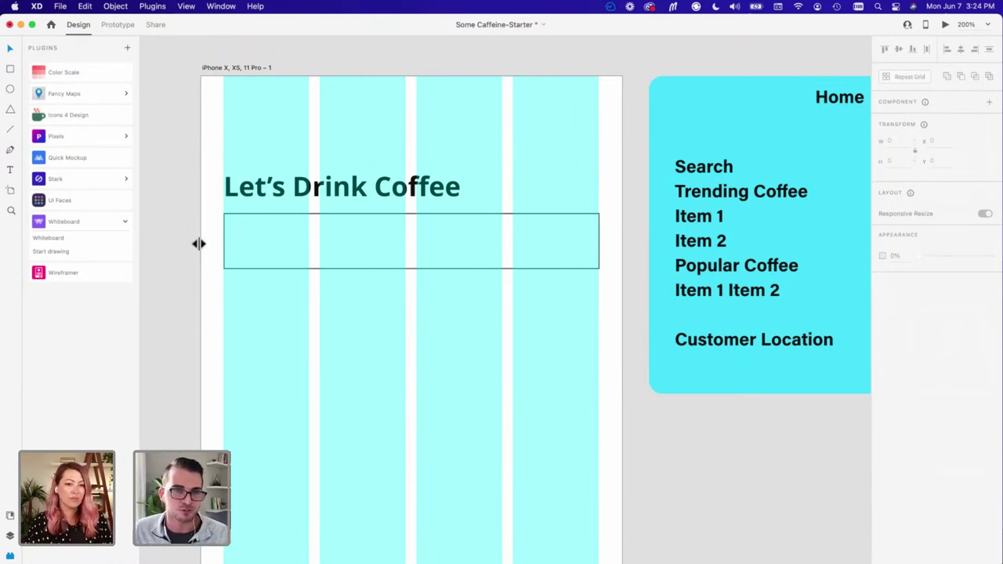
click(429, 268)
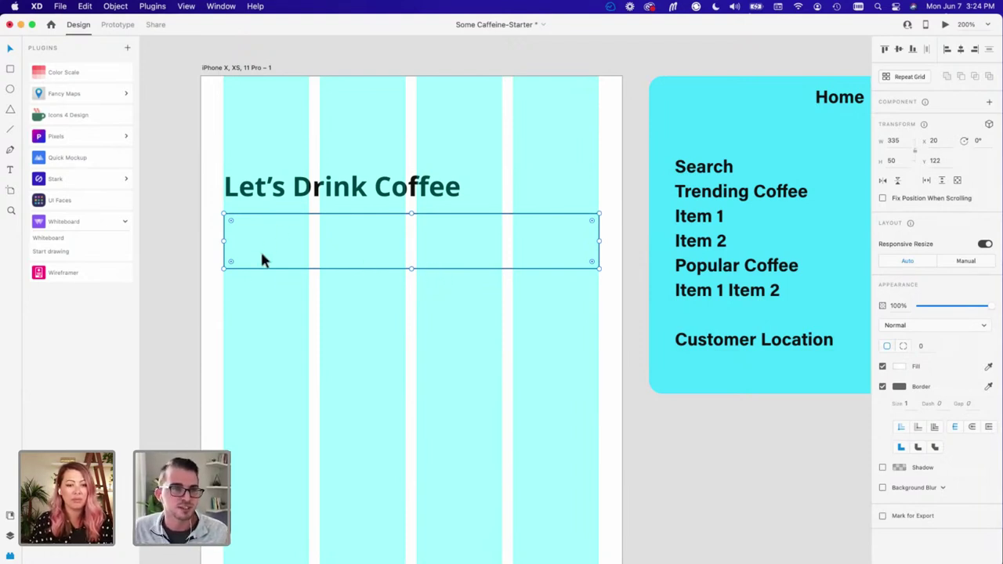
click(318, 195)
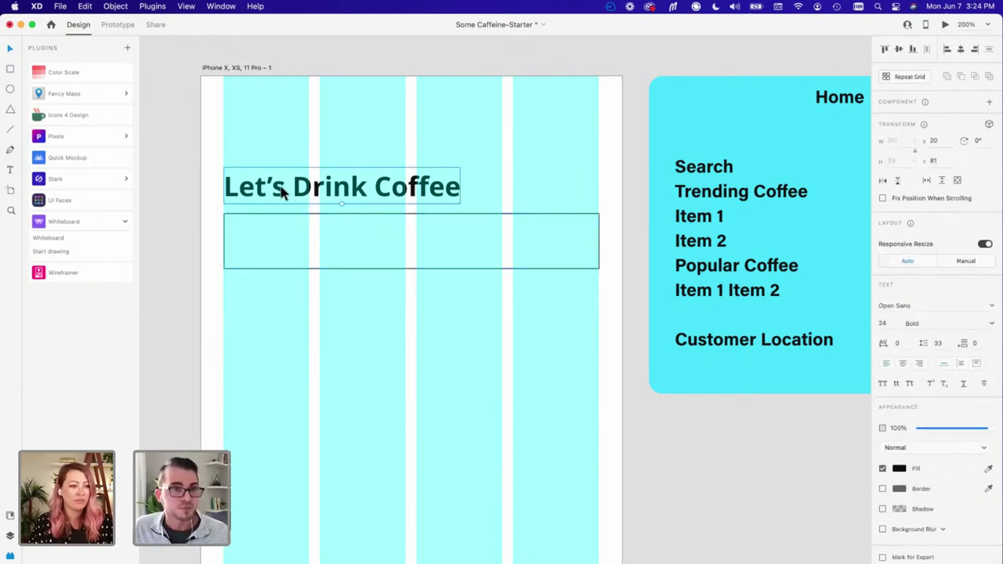
drag(281, 186, 304, 219)
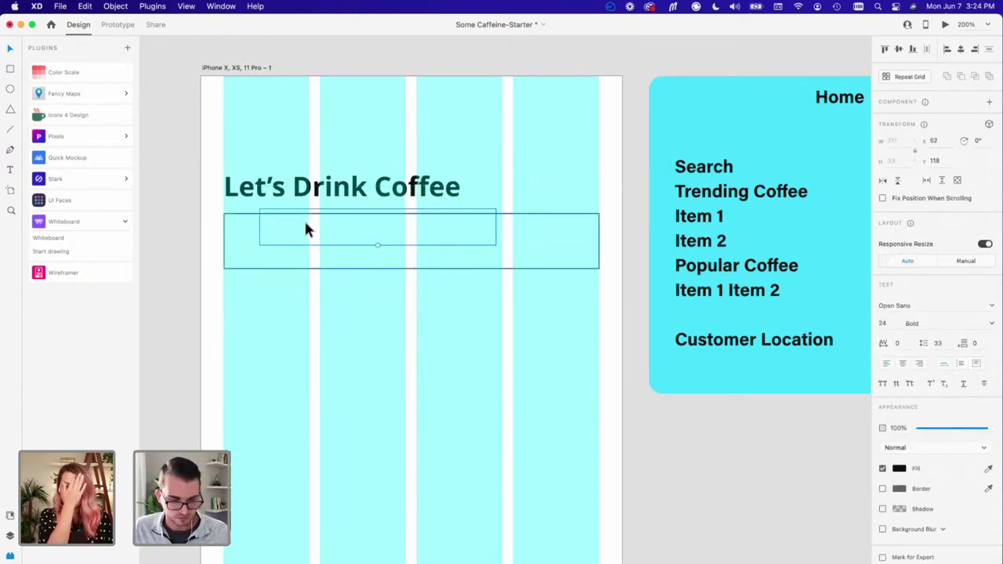
key(super+z)
click(295, 250)
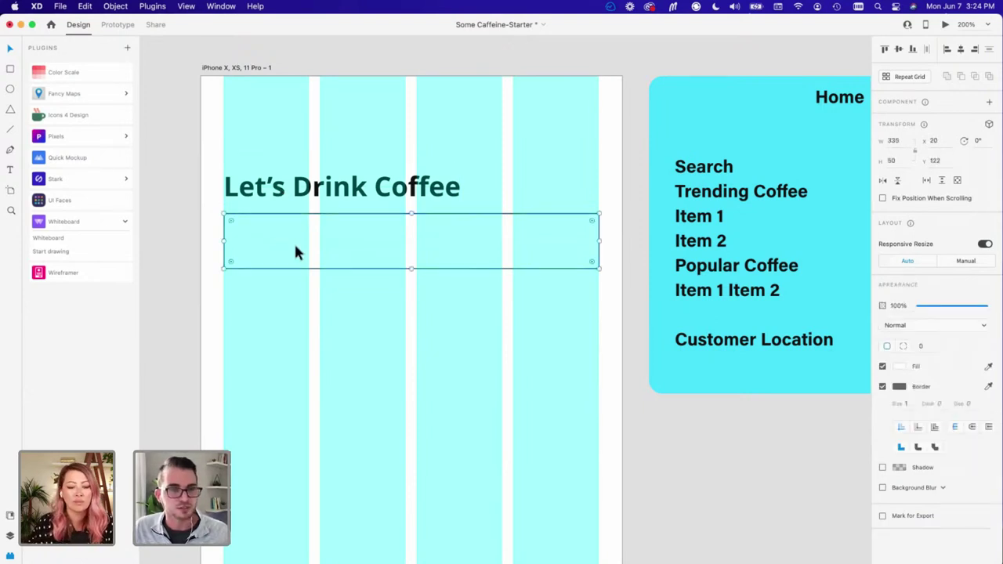
Step: Duplicate the "Let's Drink Coffee" heading into the rectangle below it, placing the copy at X 30, Y 128
click(297, 199)
alt+drag(296, 195, 314, 248)
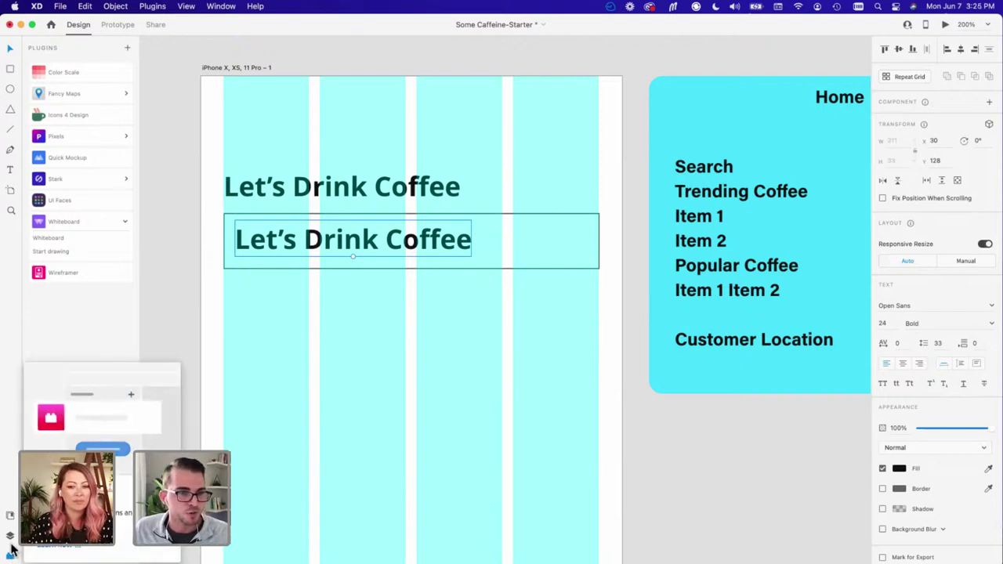
Step: Save the original heading's Open Sans Bold 24pt formatting as a character style in the document assets
click(10, 537)
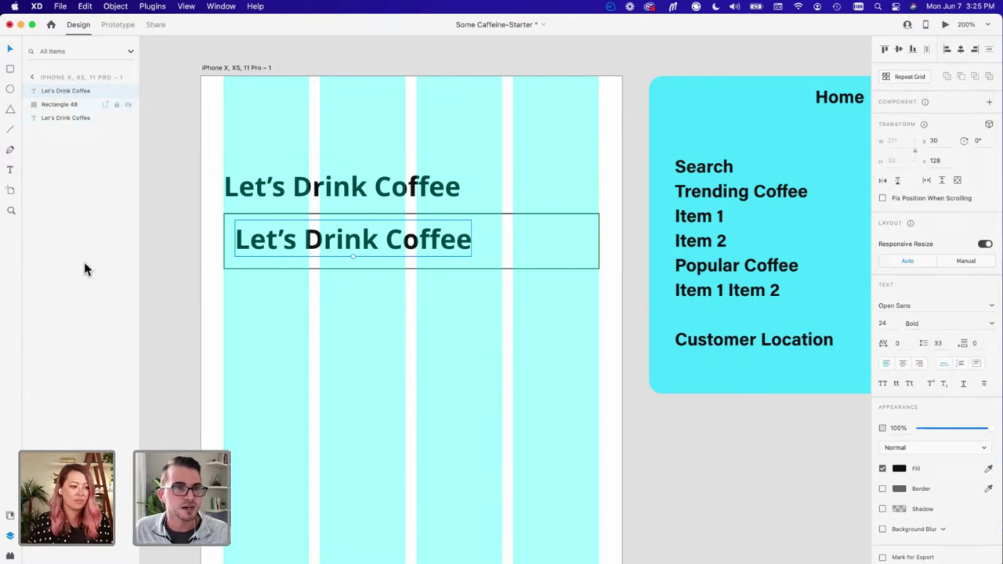
click(11, 517)
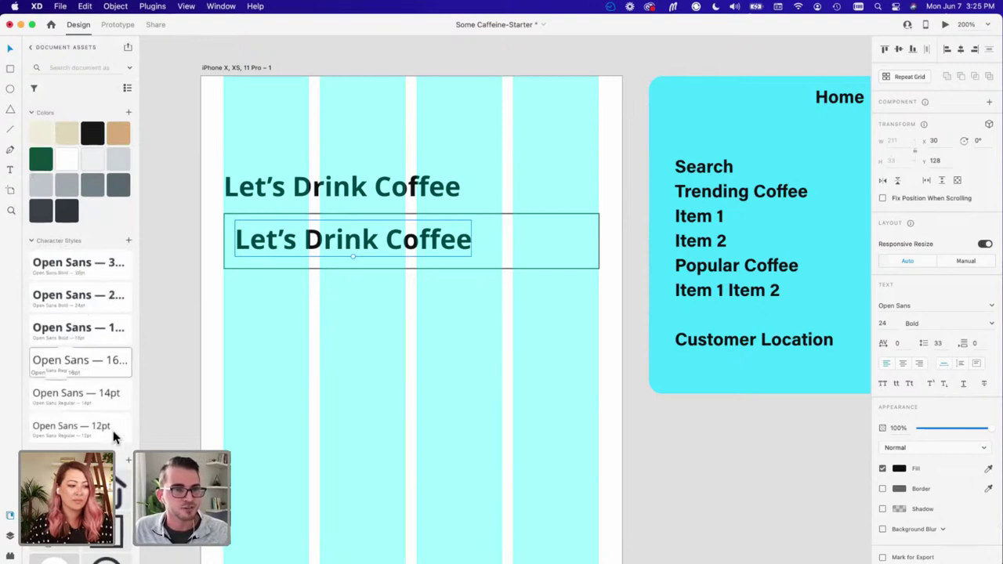
click(352, 193)
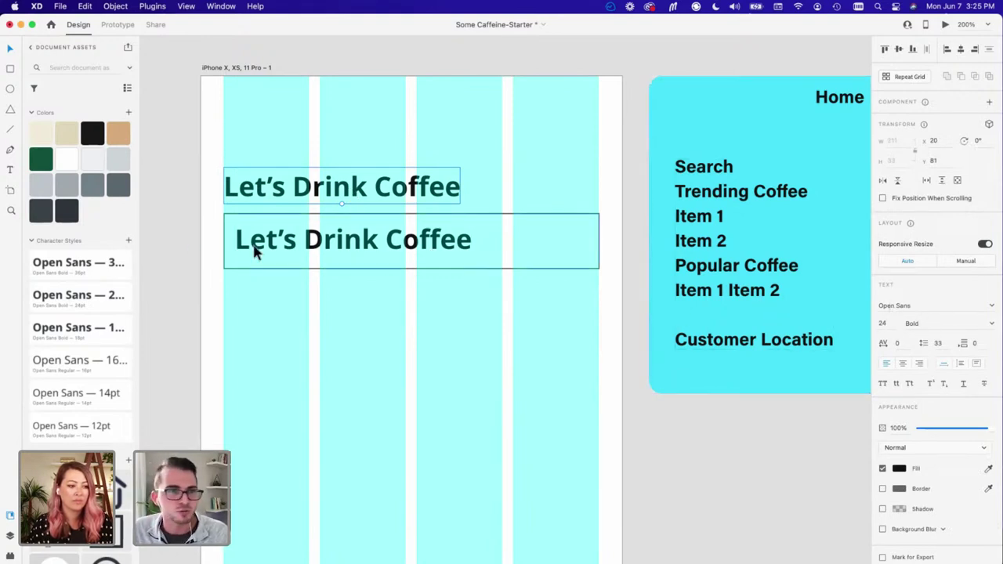
click(129, 242)
scroll(110, 211, down, 4)
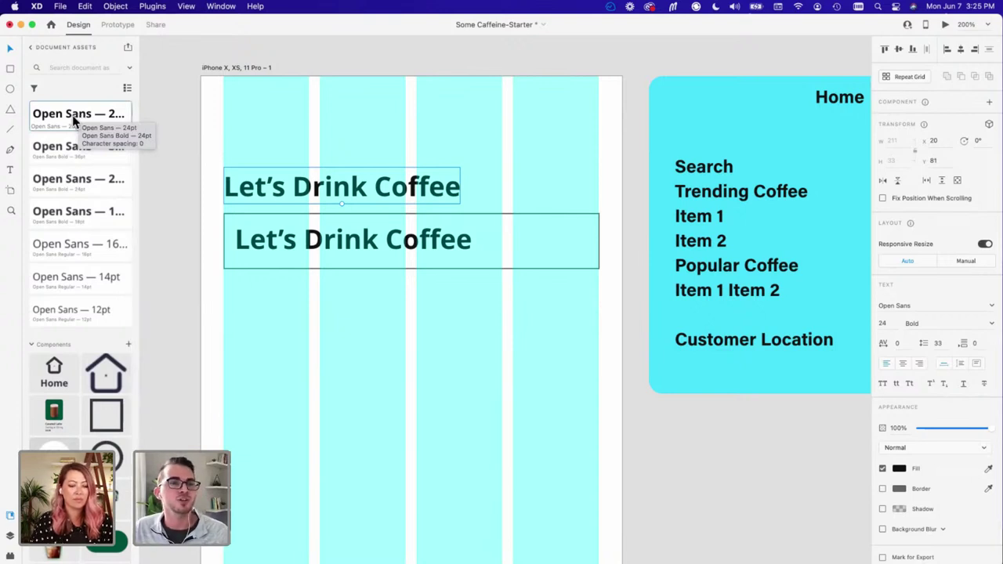
click(73, 118)
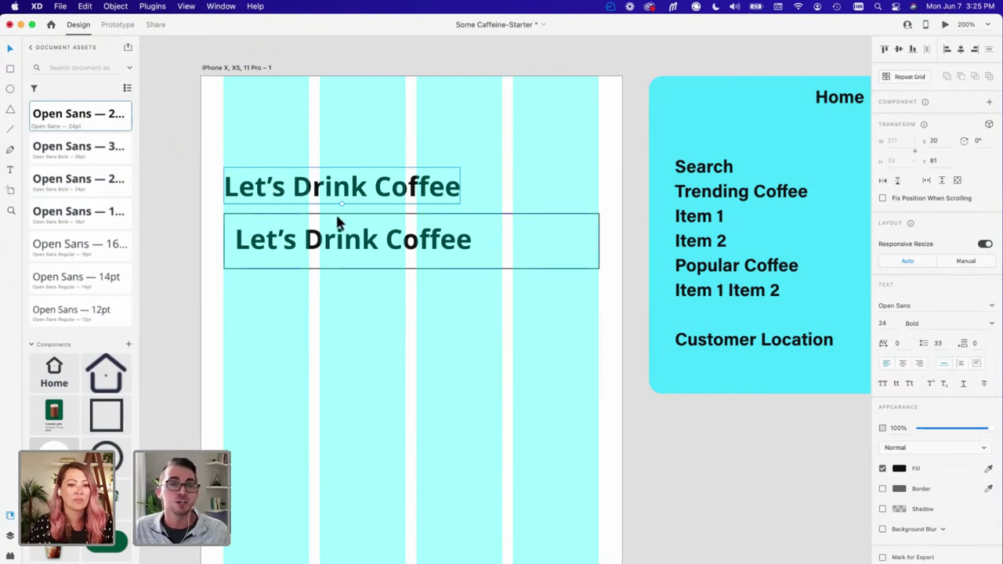
Step: Replace the text of the heading copy inside the rectangle with "Let's find coffee"
scroll(330, 265, up, 2)
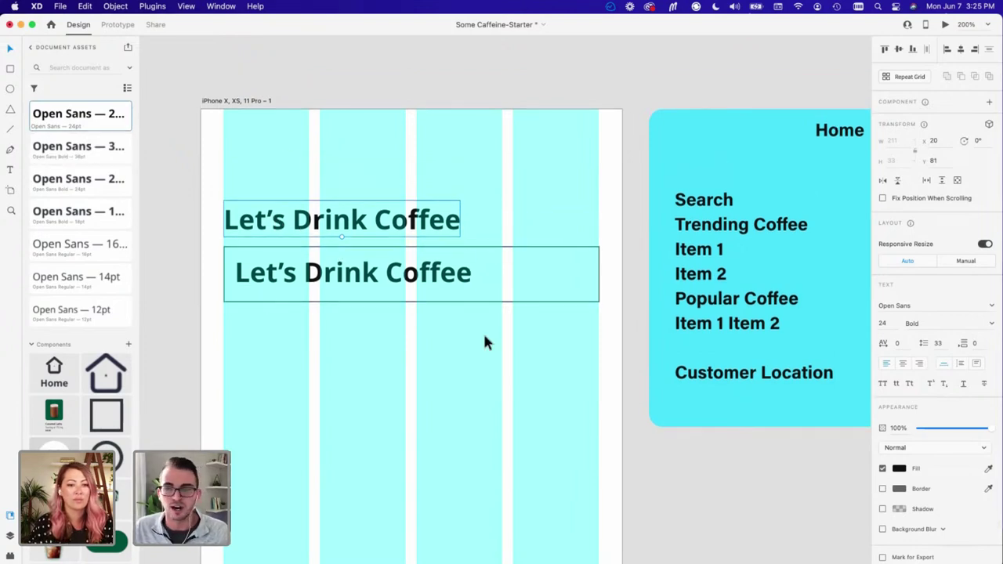
scroll(295, 368, up, 2)
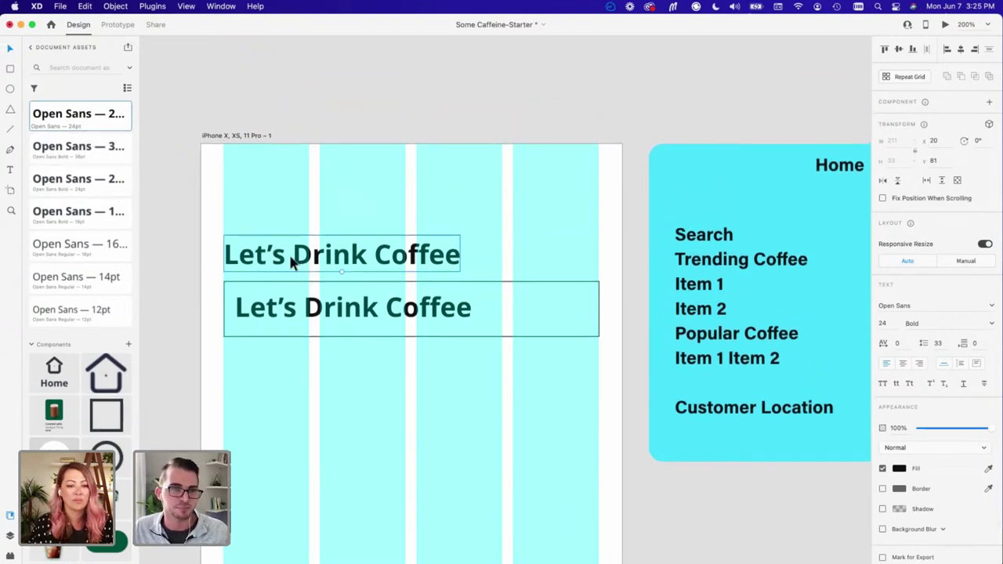
click(318, 309)
double_click(358, 308)
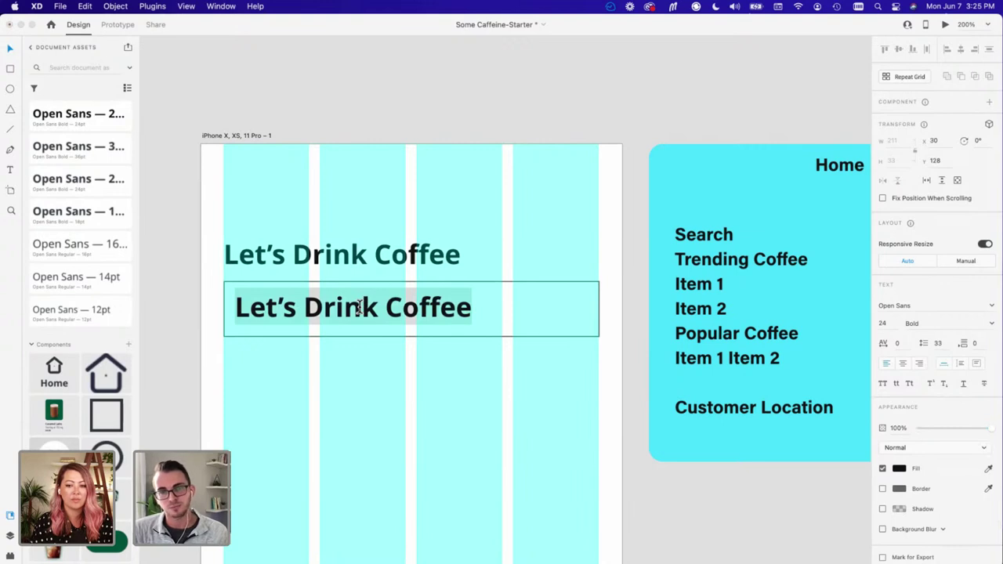
text(Let's)
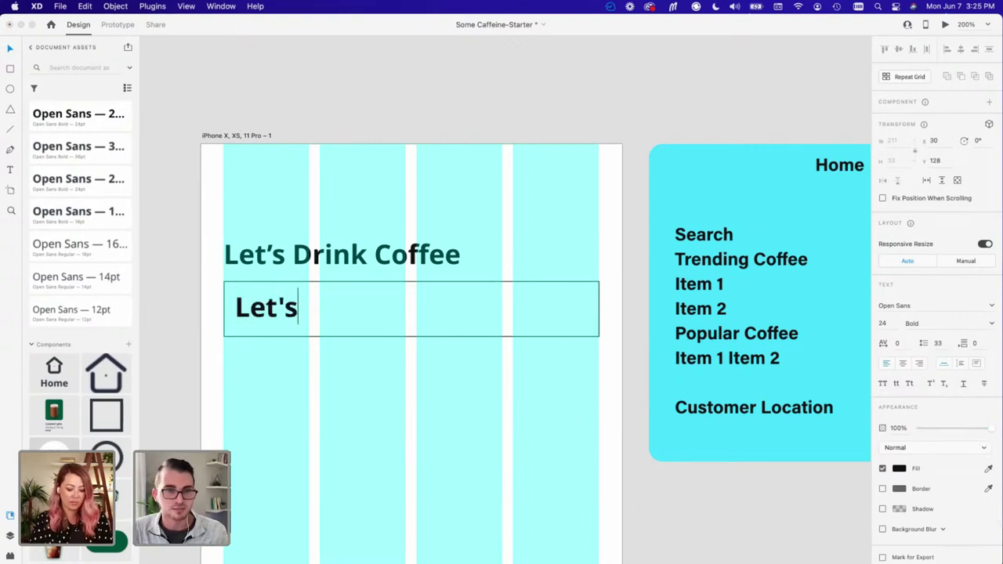
text( find c)
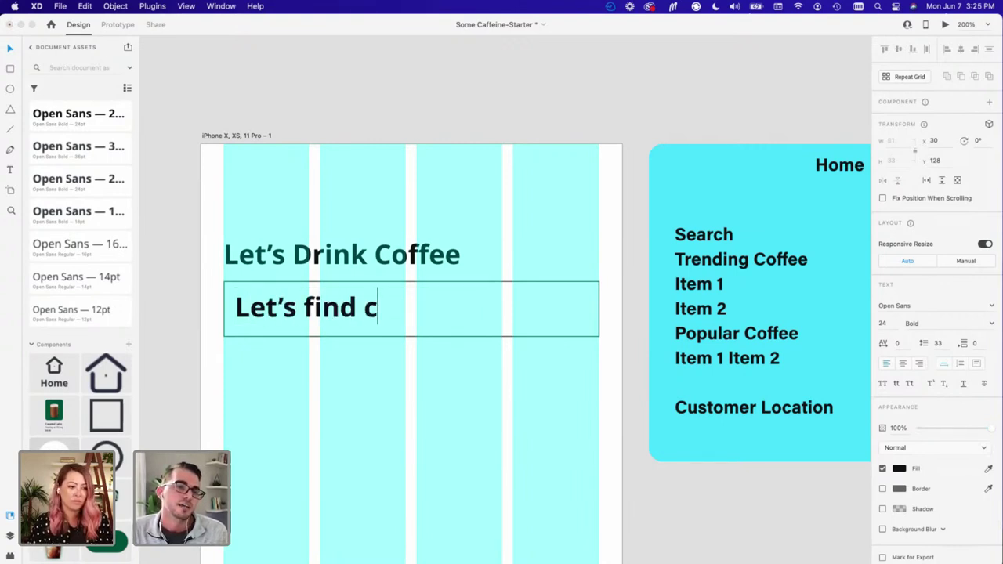
text(offee)
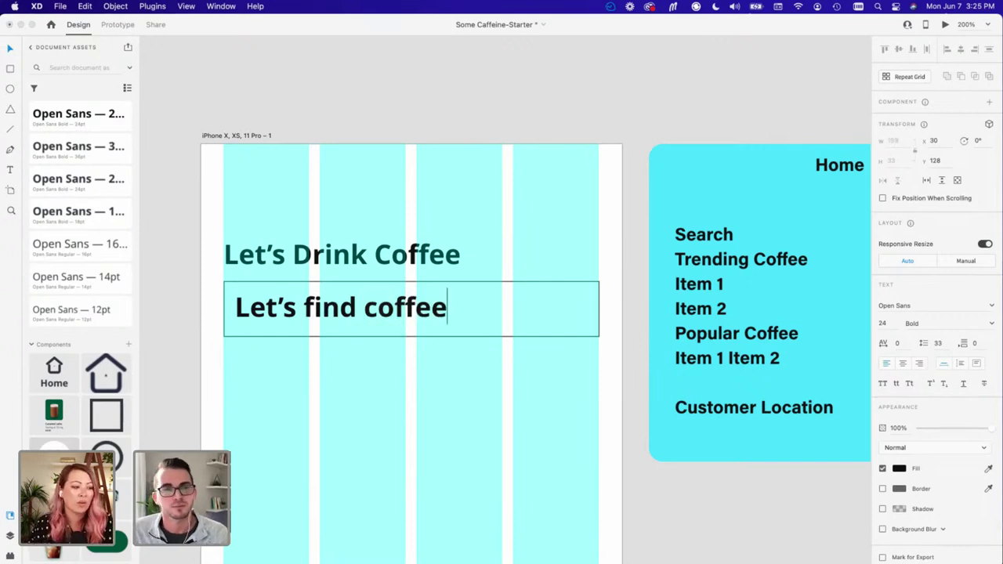
key(Escape)
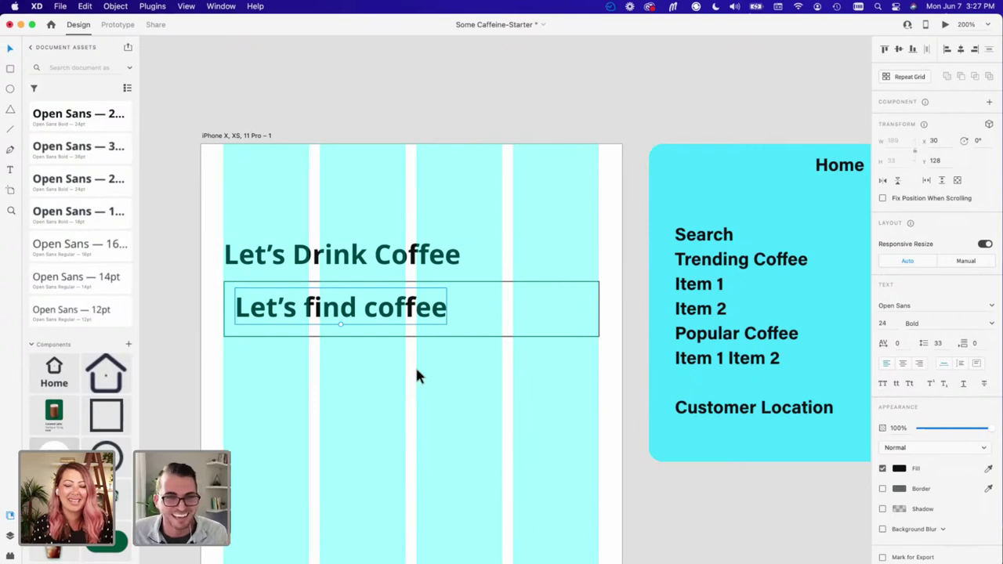
double_click(387, 309)
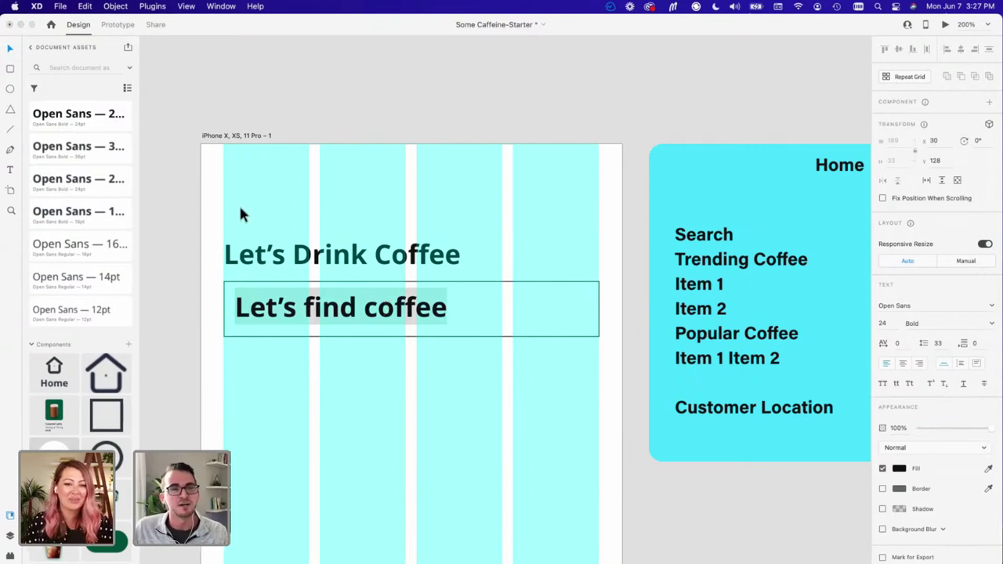
key(Escape)
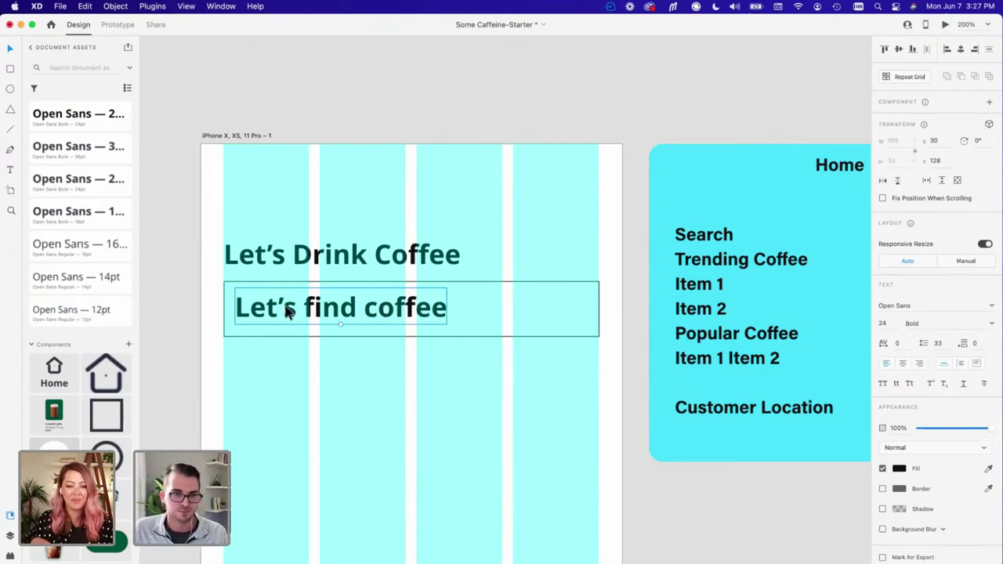
Step: Set the font size of the "Let's find coffee" placeholder text to 16
click(882, 323)
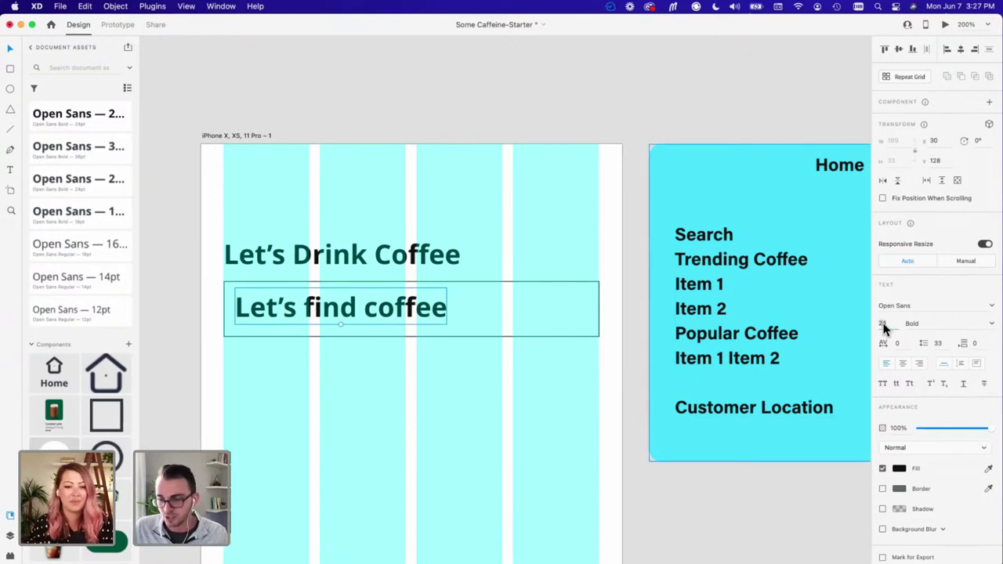
text(16)
key(Return)
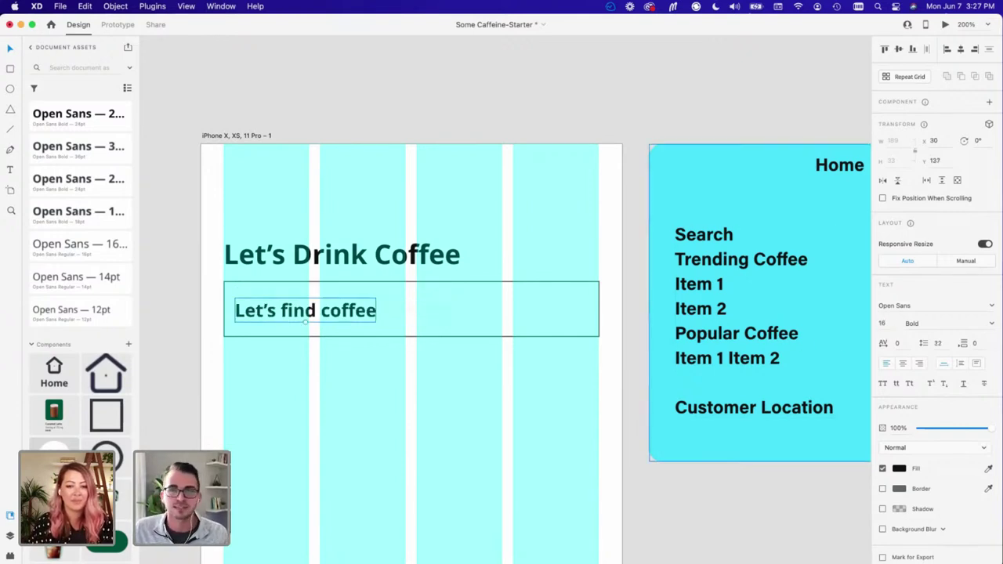
click(587, 186)
Step: Change the fill of the "Let's find coffee" text to the mid grey #817D7D
click(305, 311)
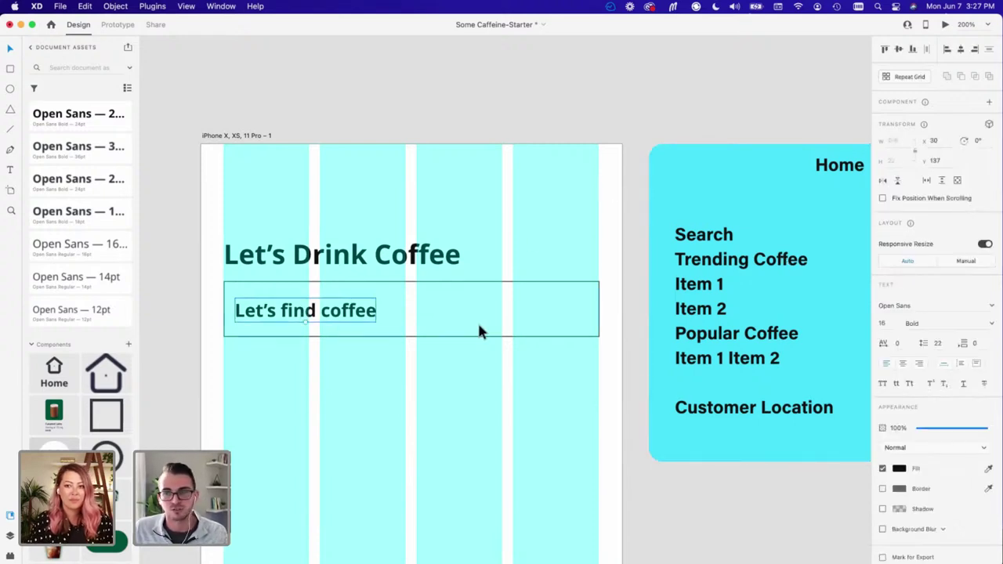
click(899, 488)
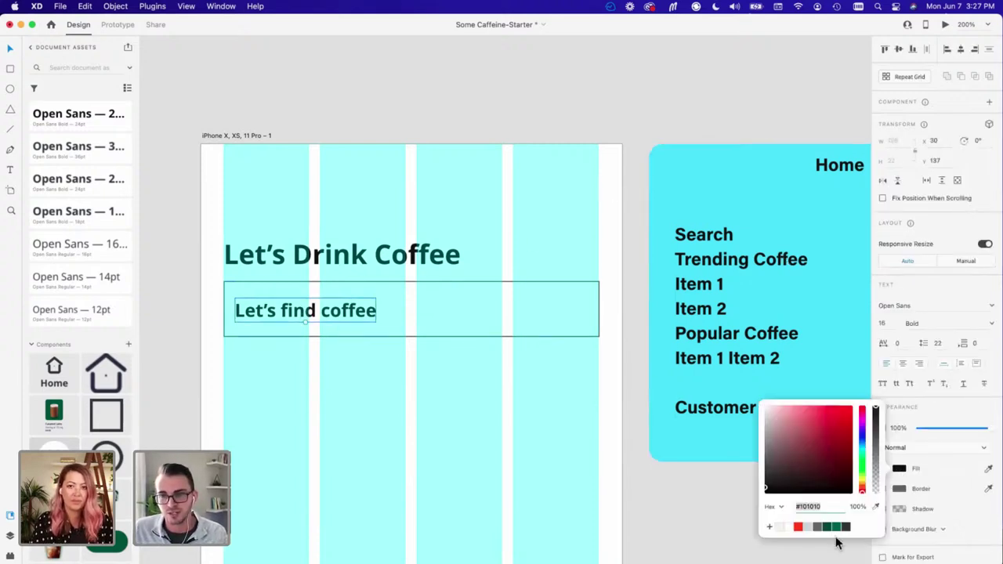
drag(768, 488, 770, 455)
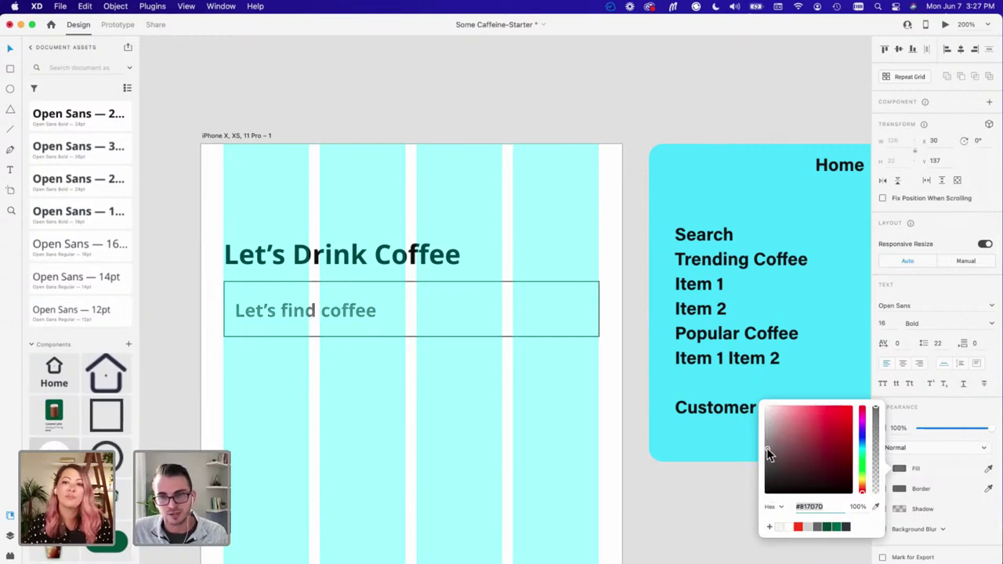
click(281, 409)
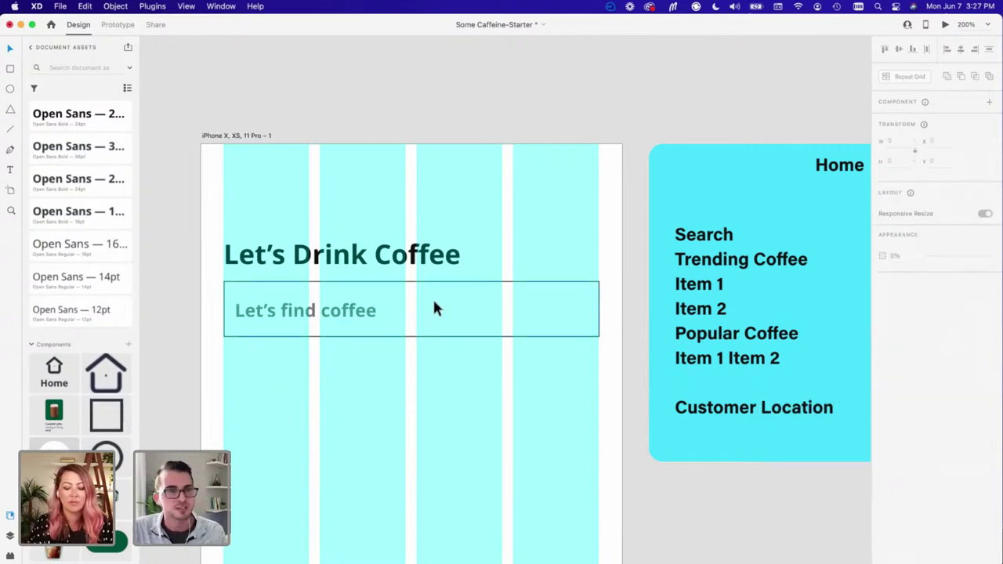
Step: Hide the artboard's layout grid and set the weight of the "Let's find coffee" text to Regular
key(super+shift+apostrophe)
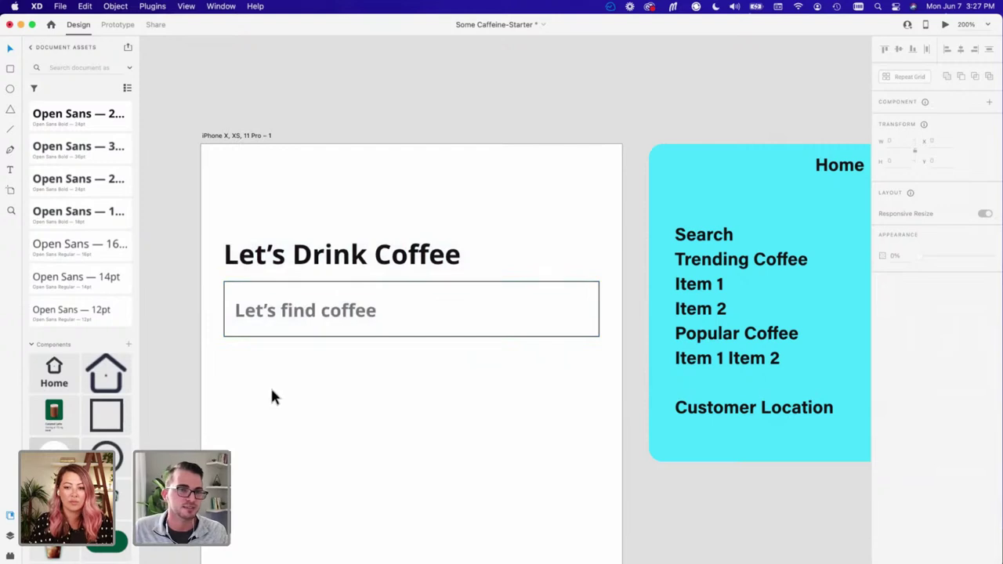
click(306, 313)
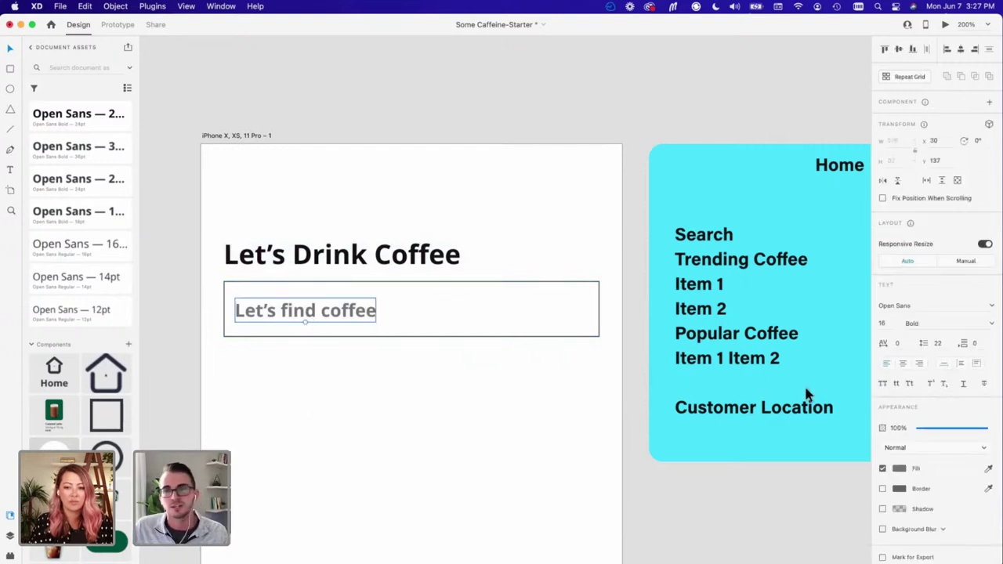
click(984, 326)
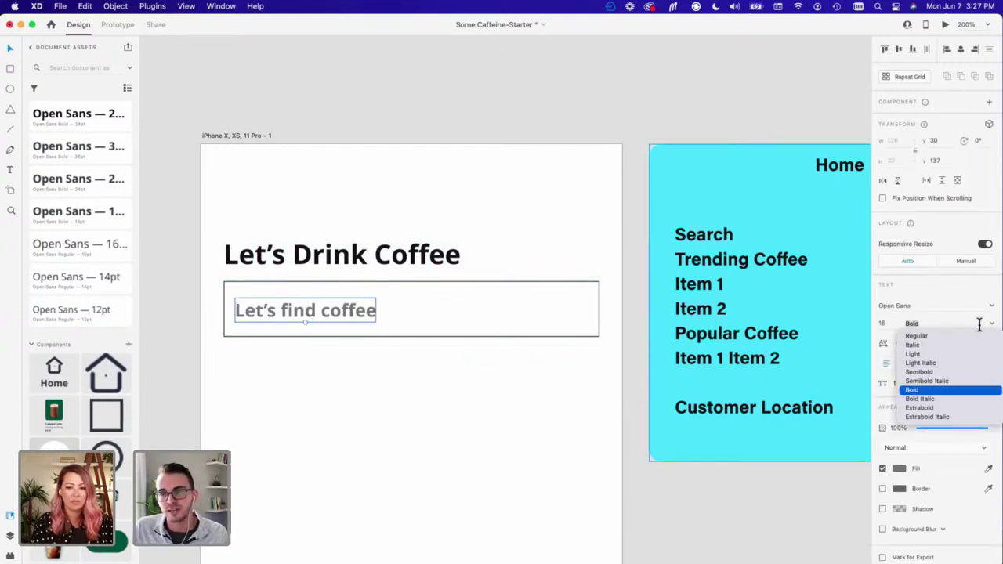
click(941, 338)
click(287, 412)
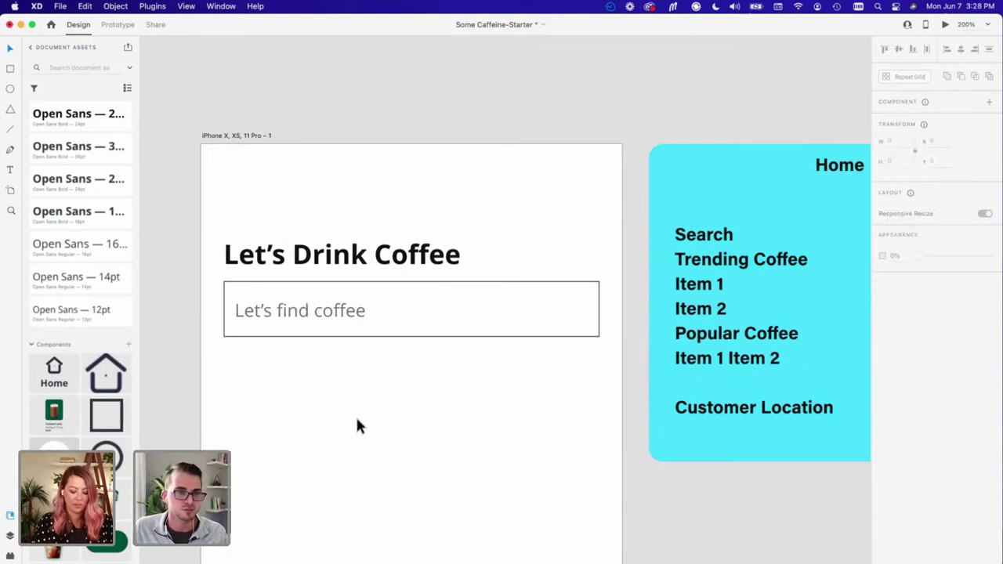
Step: Search the Icons 4 Design plugin for "search" icons
drag(343, 432, 349, 420)
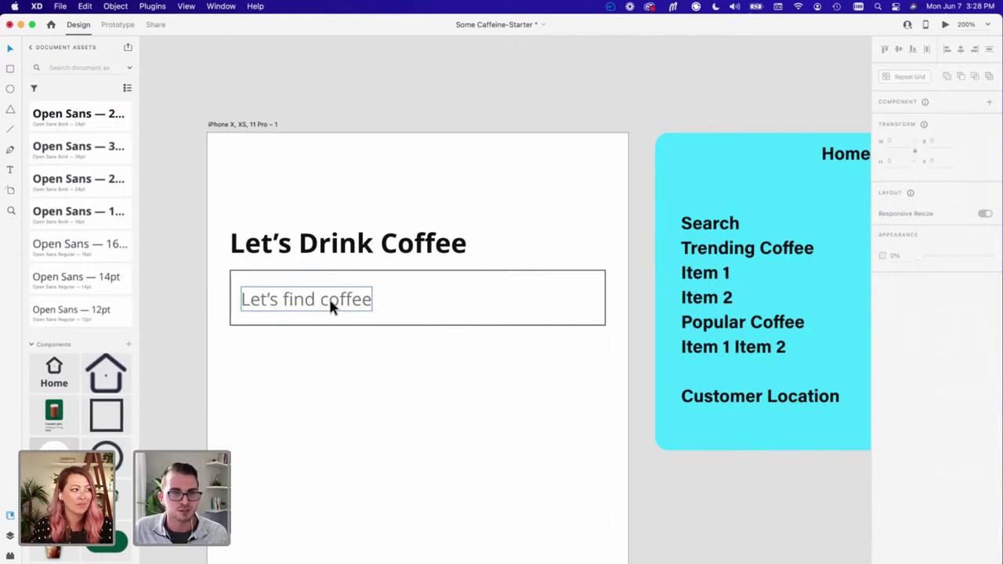
click(9, 555)
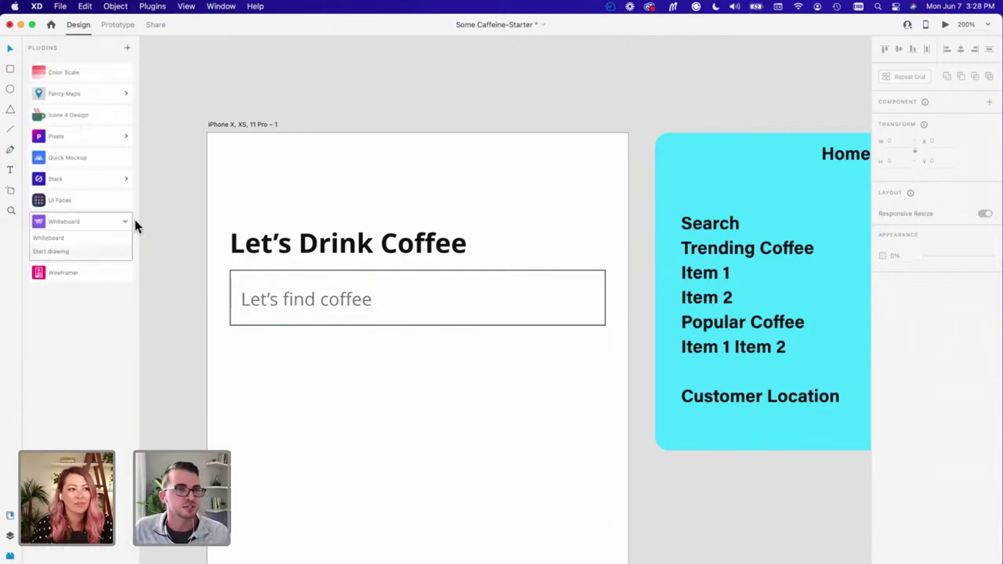
click(70, 118)
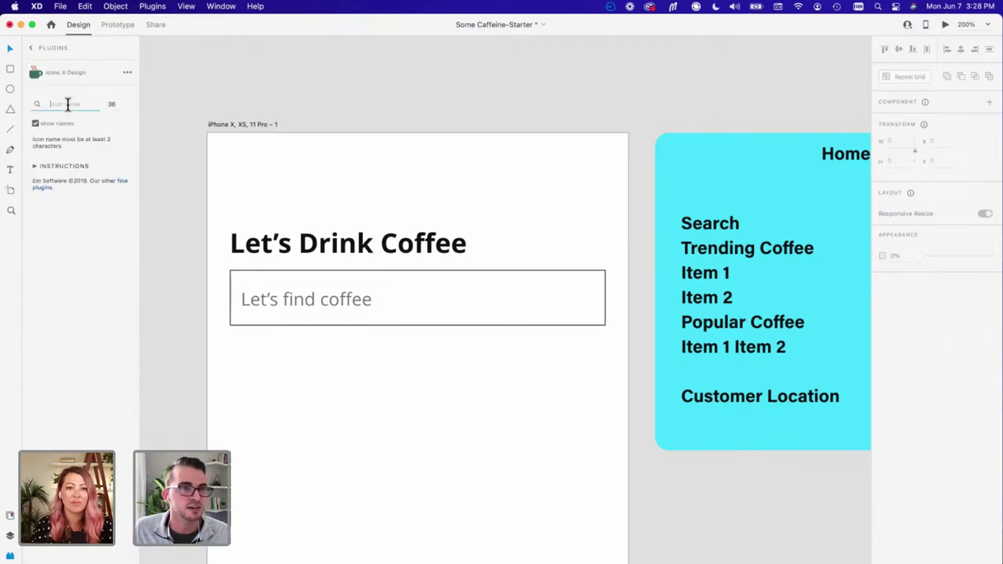
text(ch)
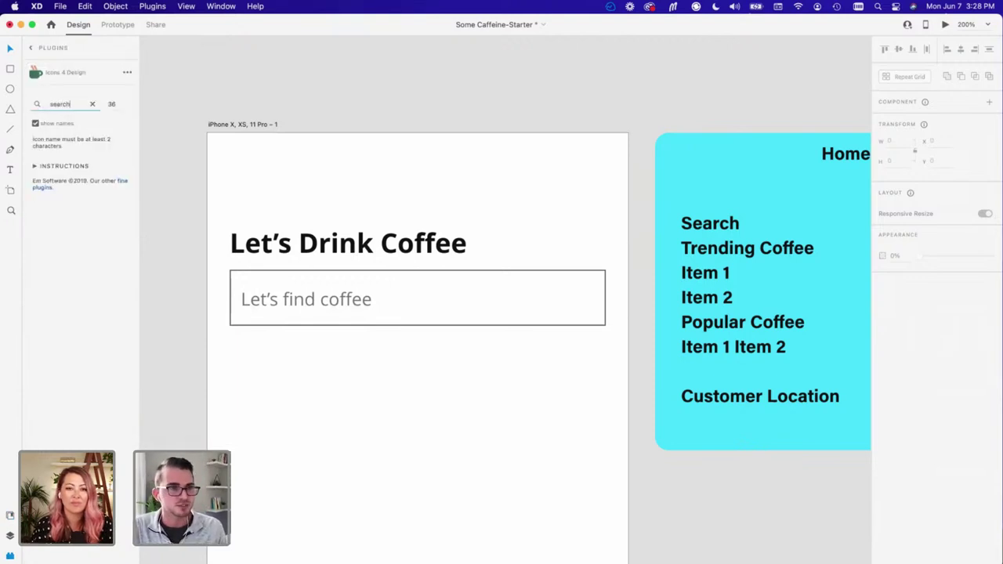
key(Return)
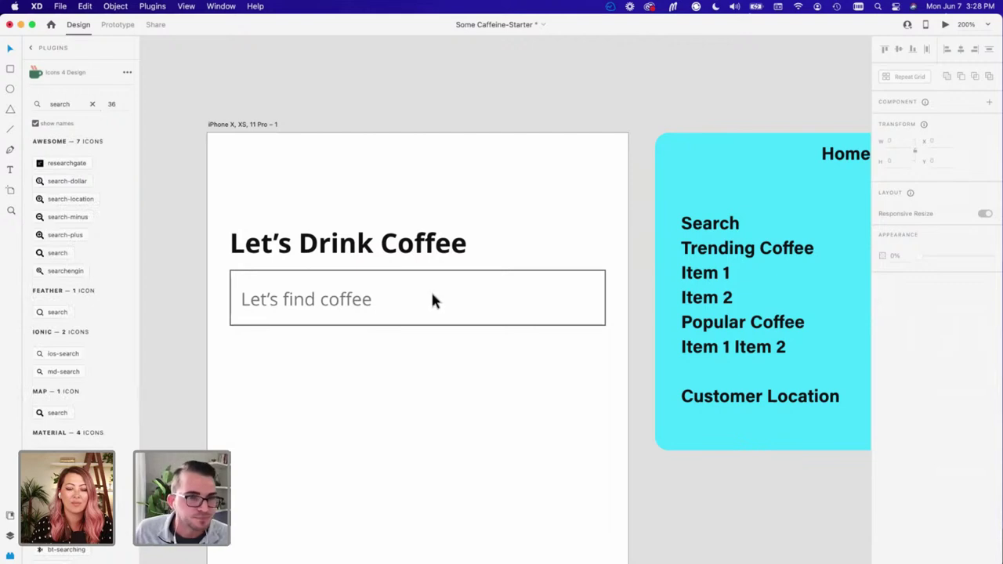
Step: Place the Ionic search icon inside the right end of the search field, beside the "Let's find coffee" placeholder
click(529, 323)
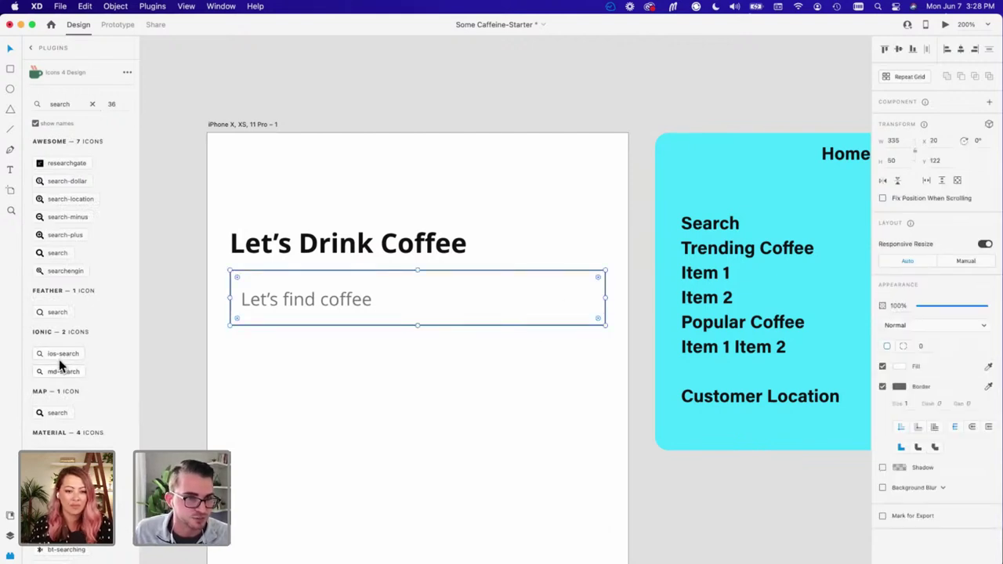
drag(55, 359, 584, 312)
click(546, 369)
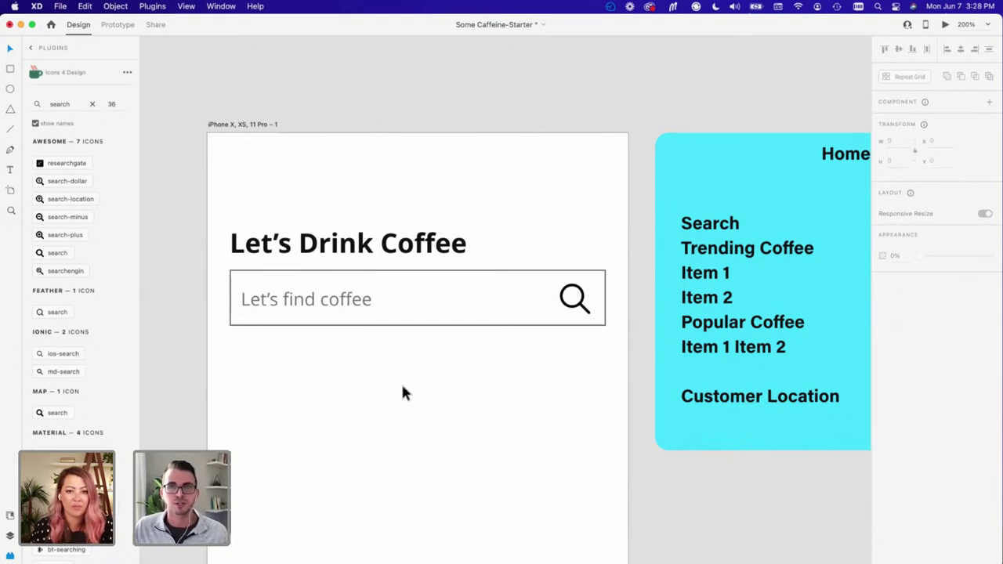
Step: Duplicate the "Let's Drink Coffee" heading below the search field and change the copy's text to "Trending Coffee"
scroll(401, 388, down, 2)
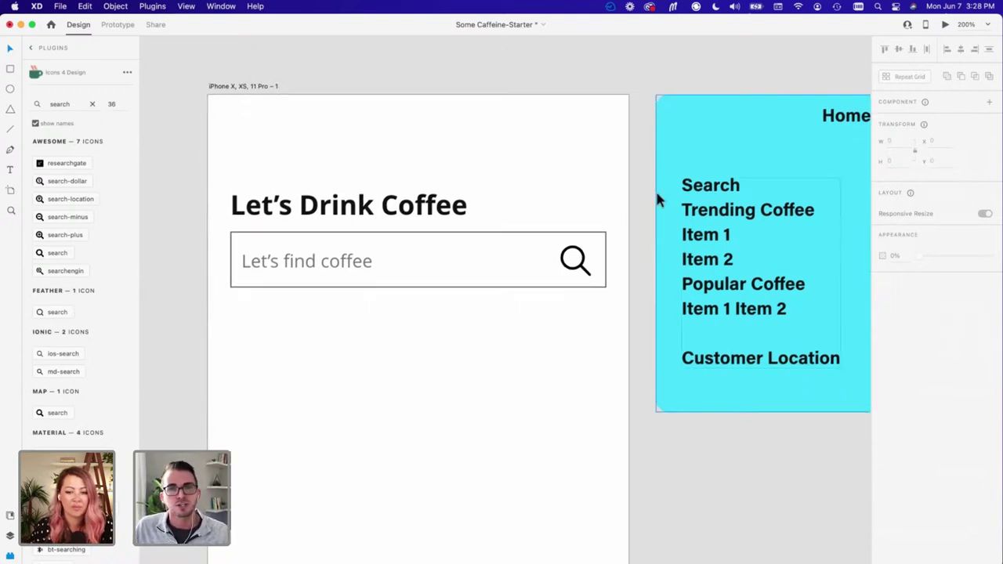
scroll(403, 345, down, 2)
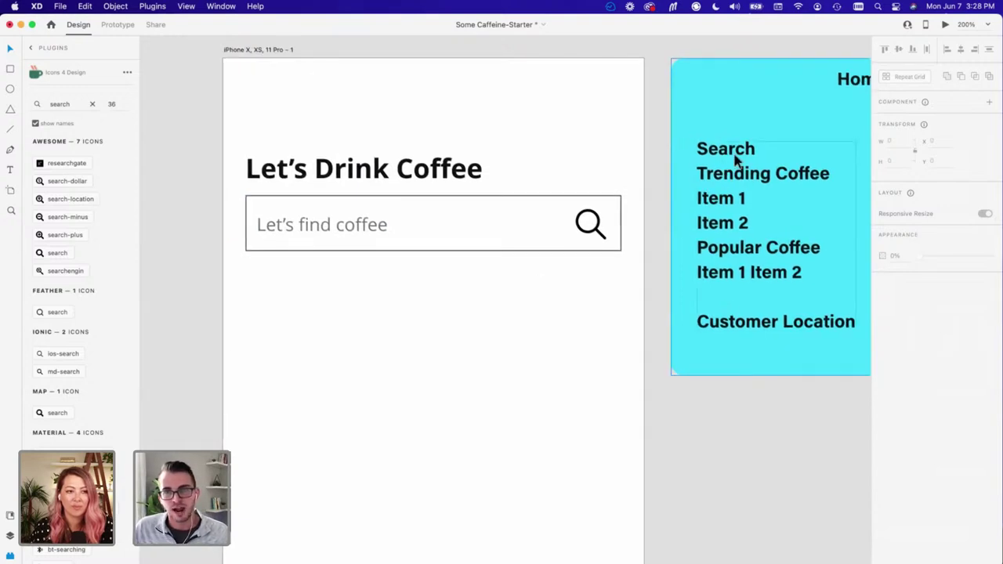
click(386, 170)
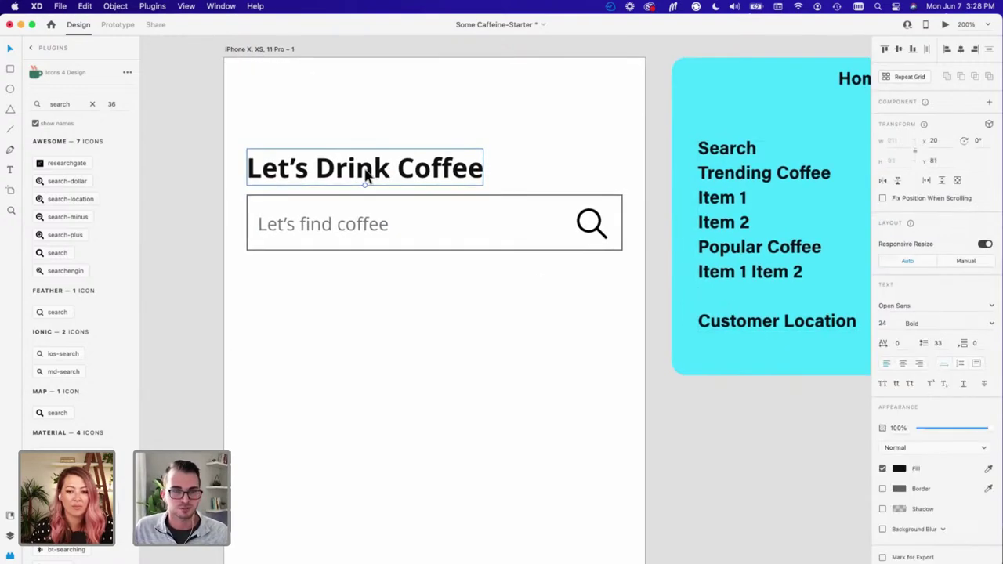
drag(366, 189, 356, 335)
double_click(347, 331)
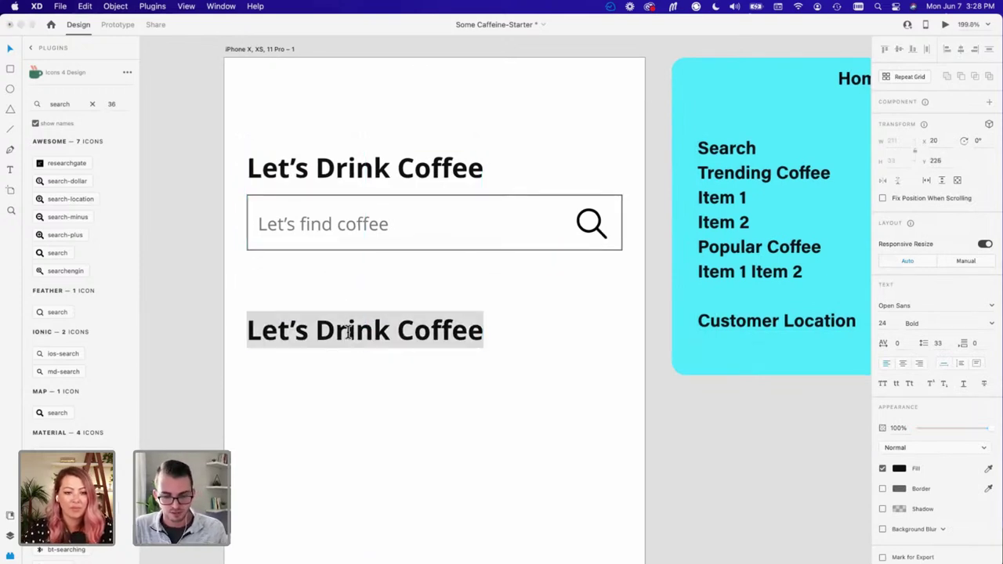
text(Trending )
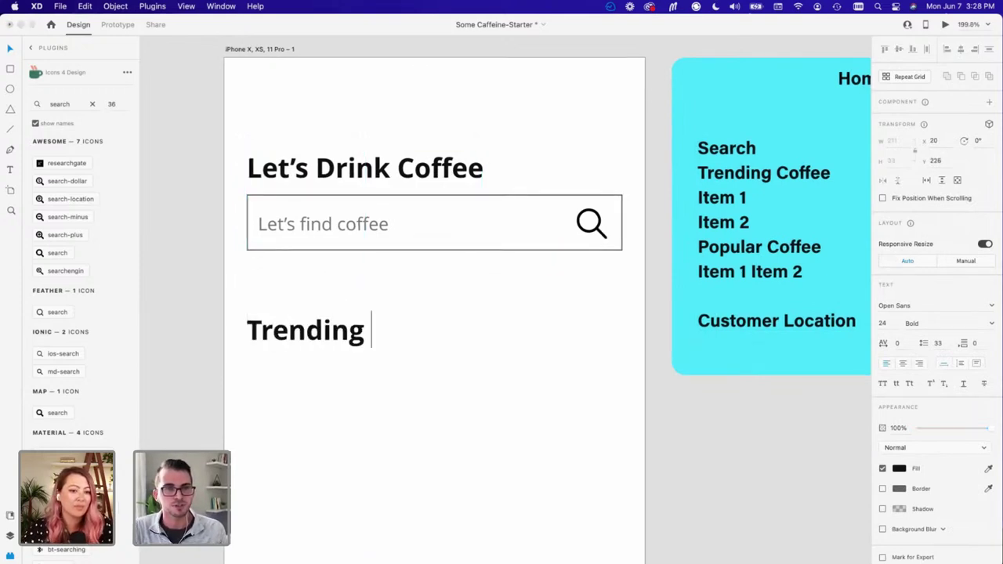
text(Coffee)
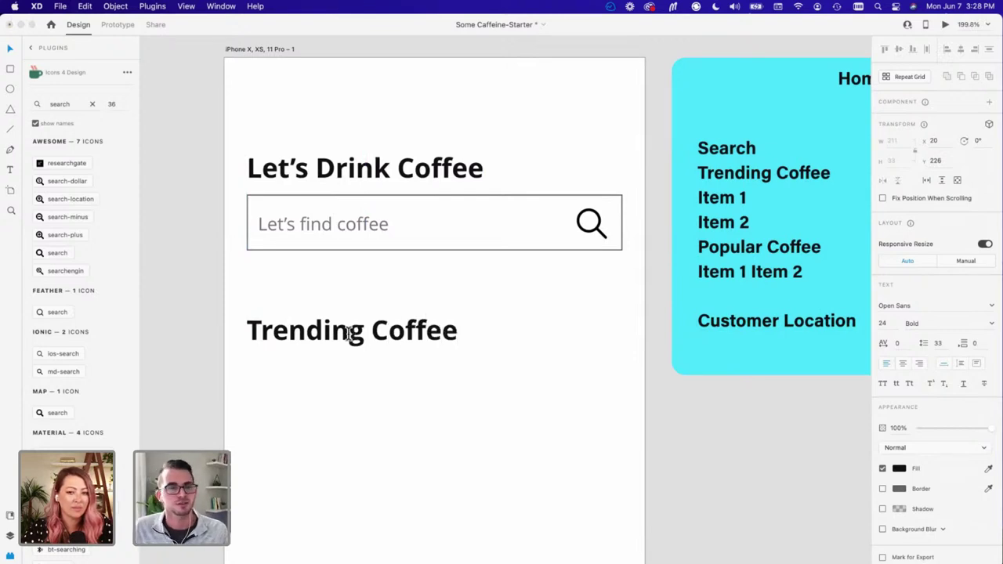
Step: Set the font size of the "Trending Coffee" heading to 18
key(super+a)
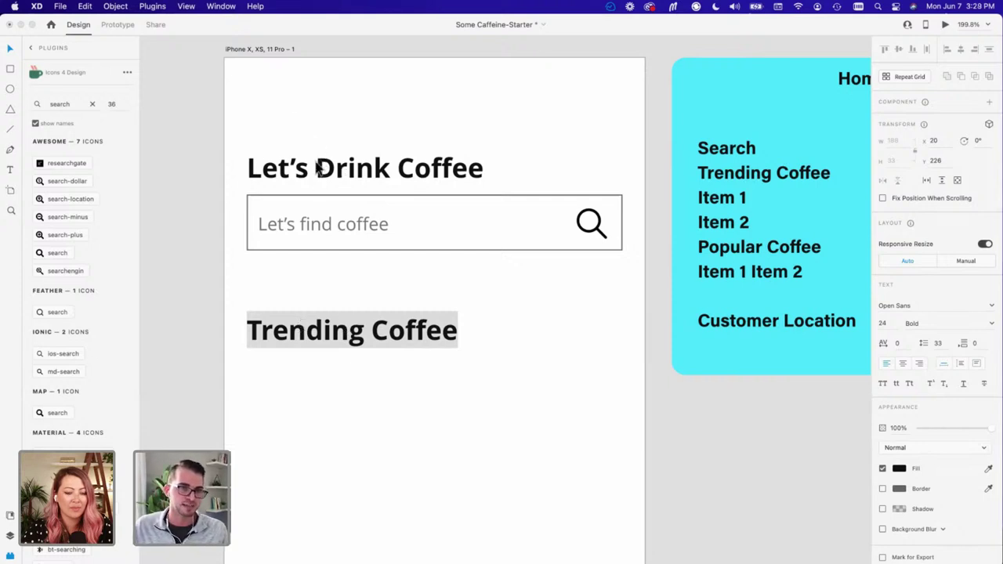
click(890, 322)
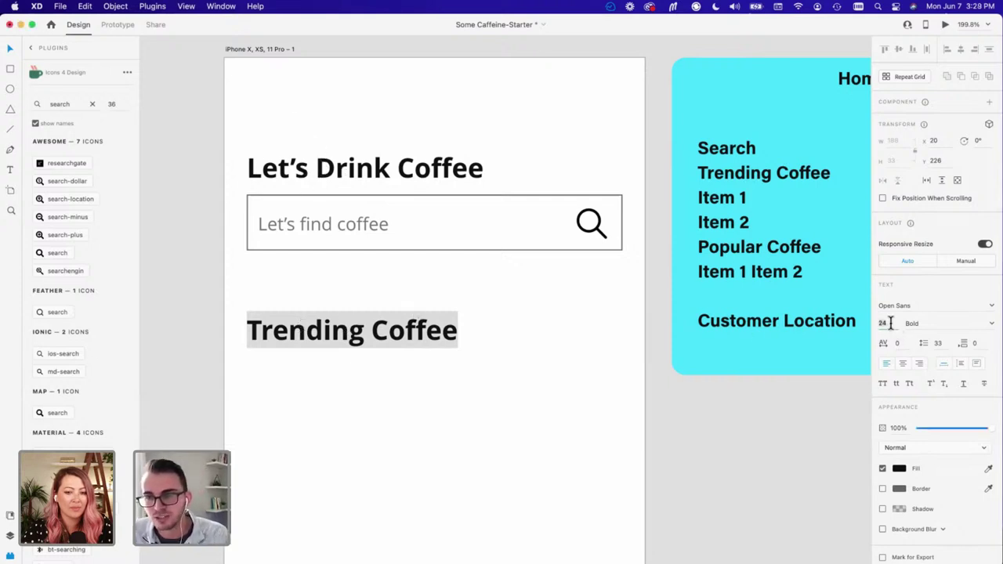
text(18)
key(Return)
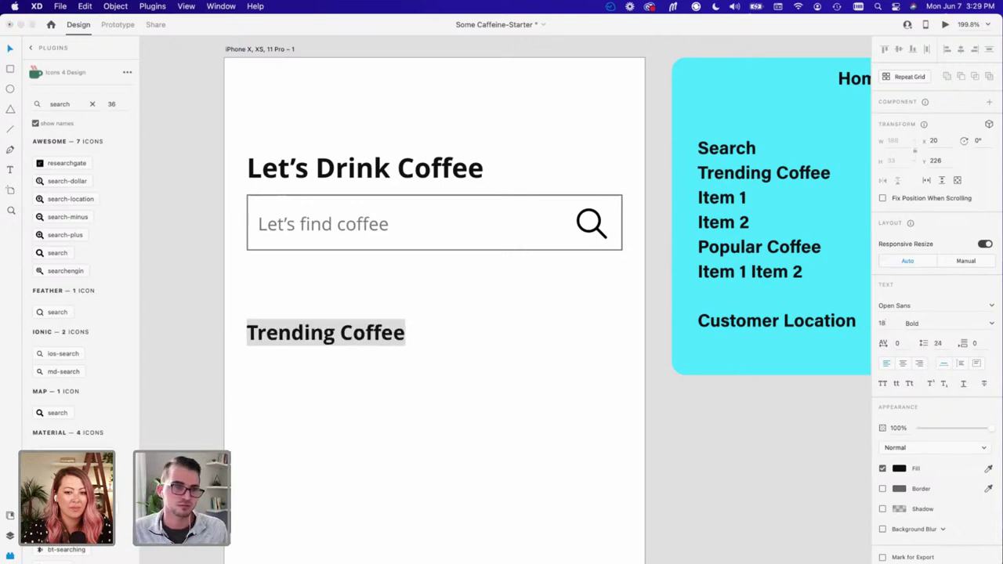
click(248, 308)
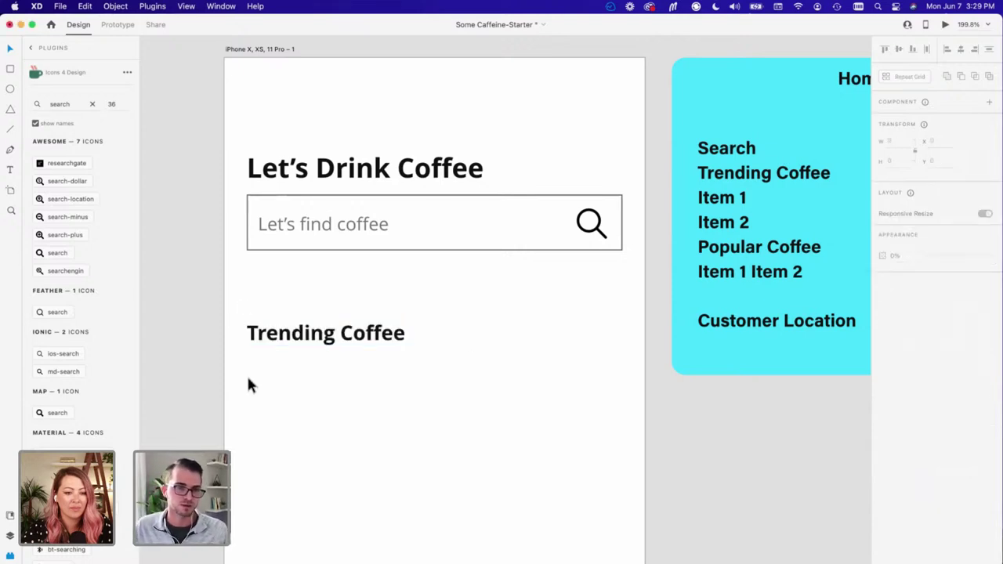
Step: Move the "Trending Coffee" heading up closer to the search field, to Y 207
click(291, 338)
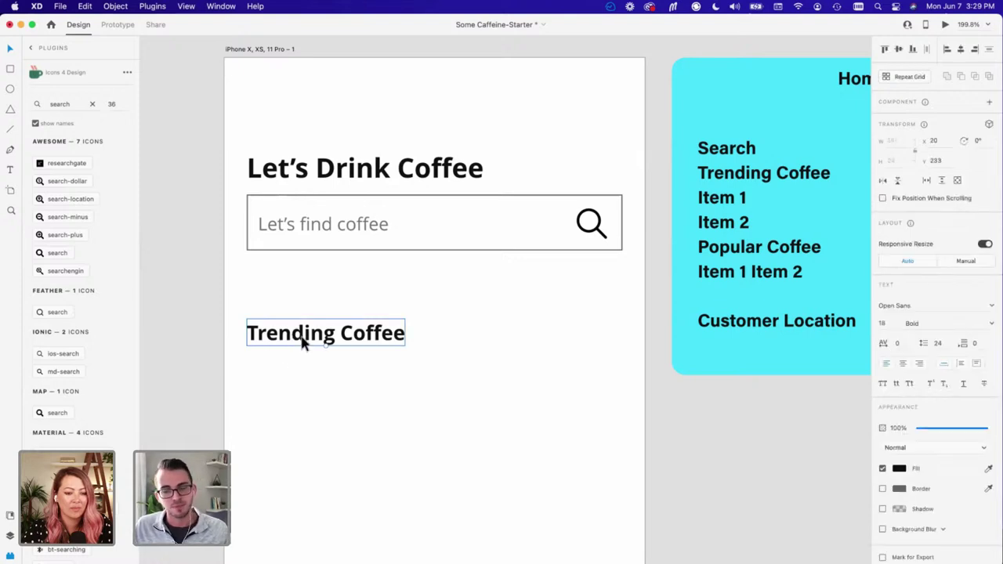
drag(303, 345, 305, 315)
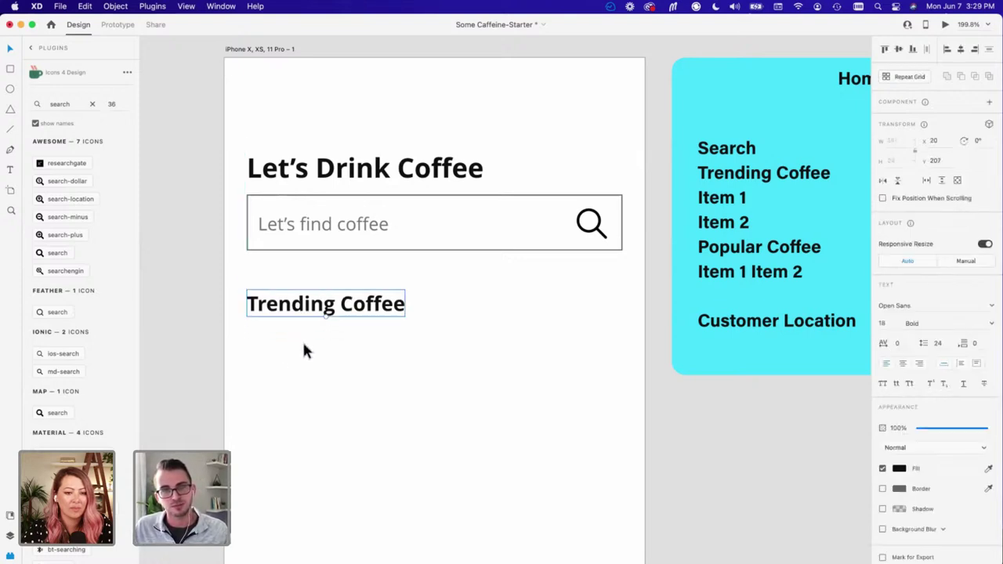
click(324, 413)
Step: Show the layout grid and draw a rectangle about 162 by 137 across the first two columns under "Trending Coffee"
drag(324, 413, 345, 357)
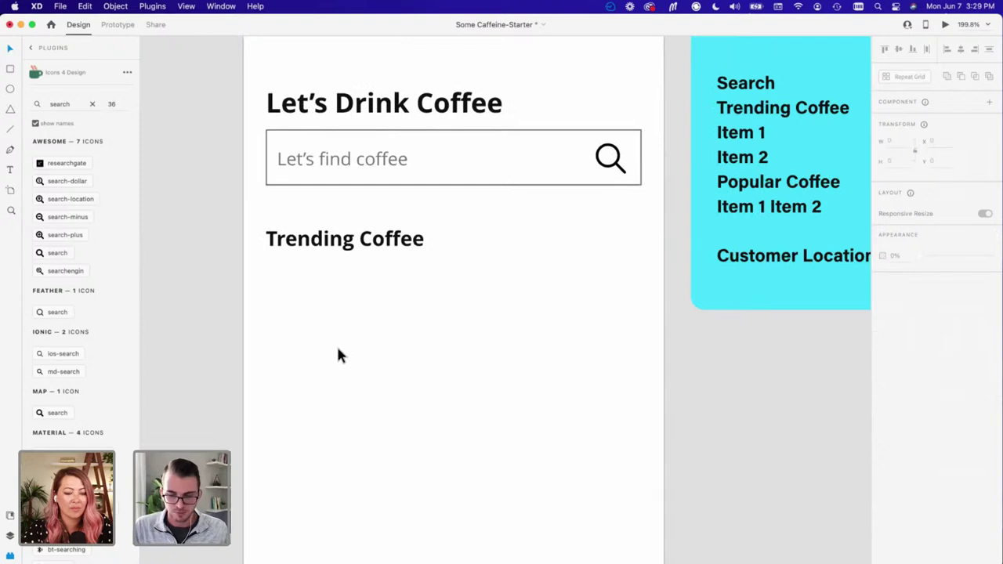
key(super+shift+apostrophe)
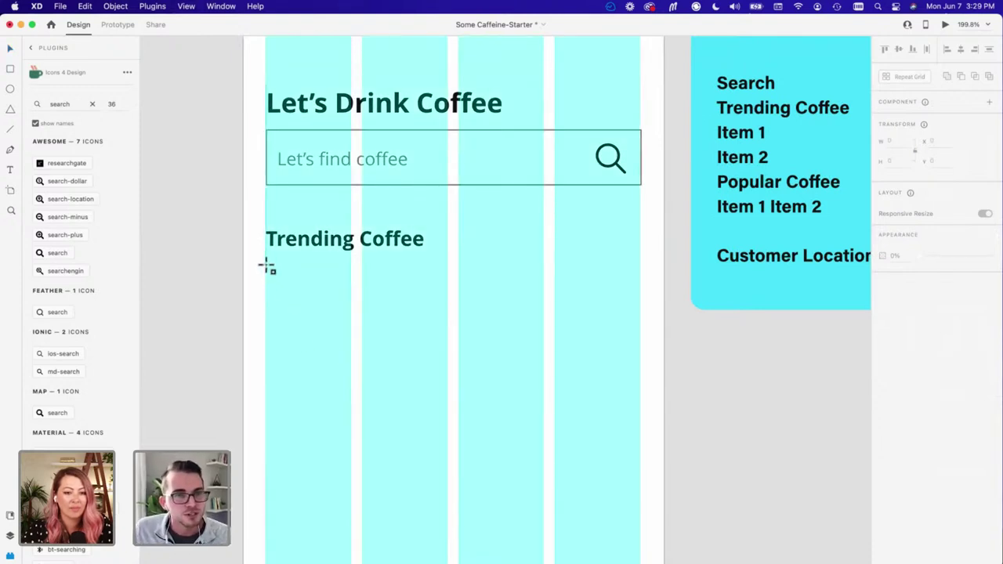
drag(267, 267, 339, 354)
mouse_move(388, 385)
mouse_down()
mouse_move(445, 404)
mouse_move(448, 418)
mouse_up()
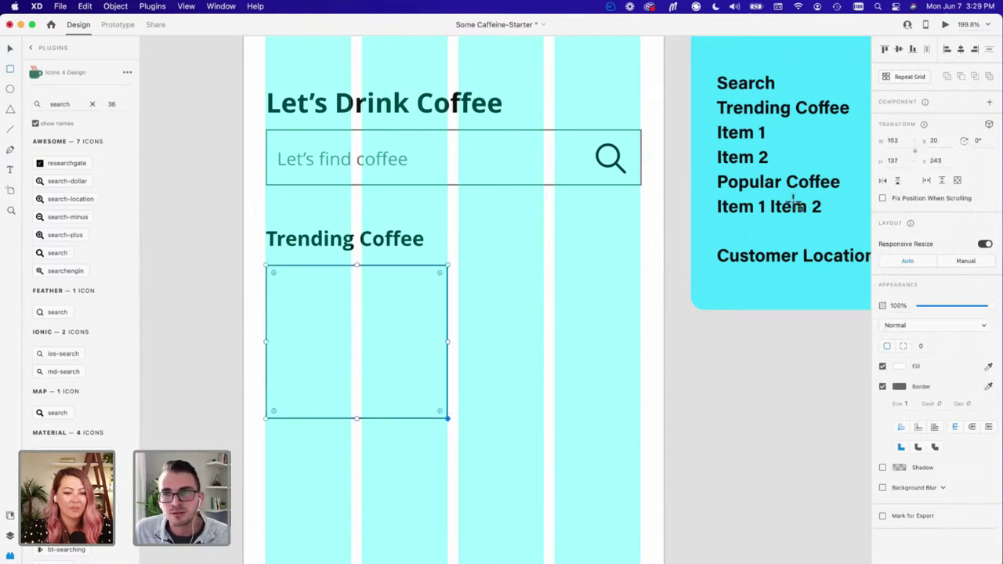
Step: Set the height of the rectangle under "Trending Coffee" to 162
click(898, 160)
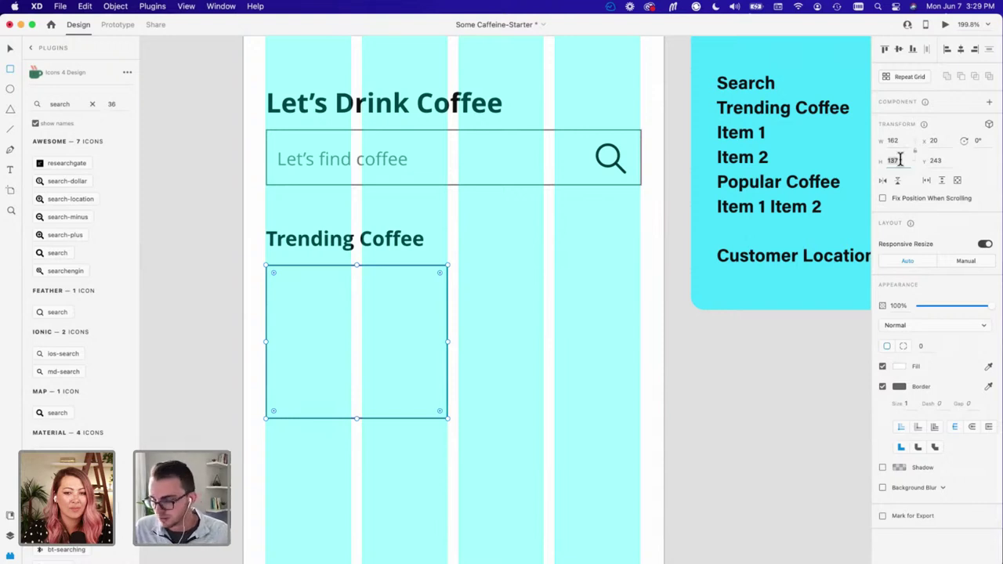
text(162)
key(Return)
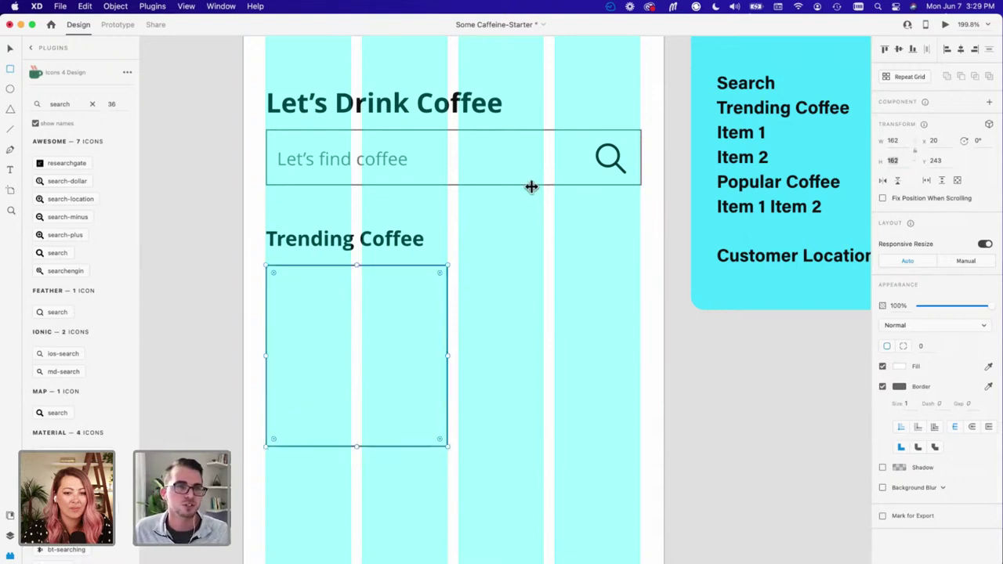
Step: Fill the square under "Trending Coffee" with the saved grey #707070
click(899, 367)
click(818, 431)
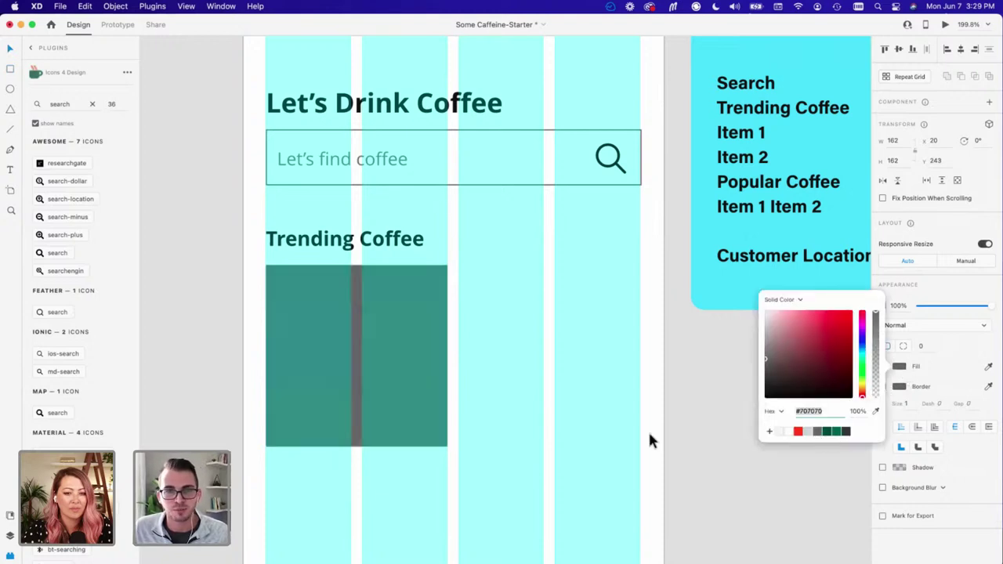
click(499, 419)
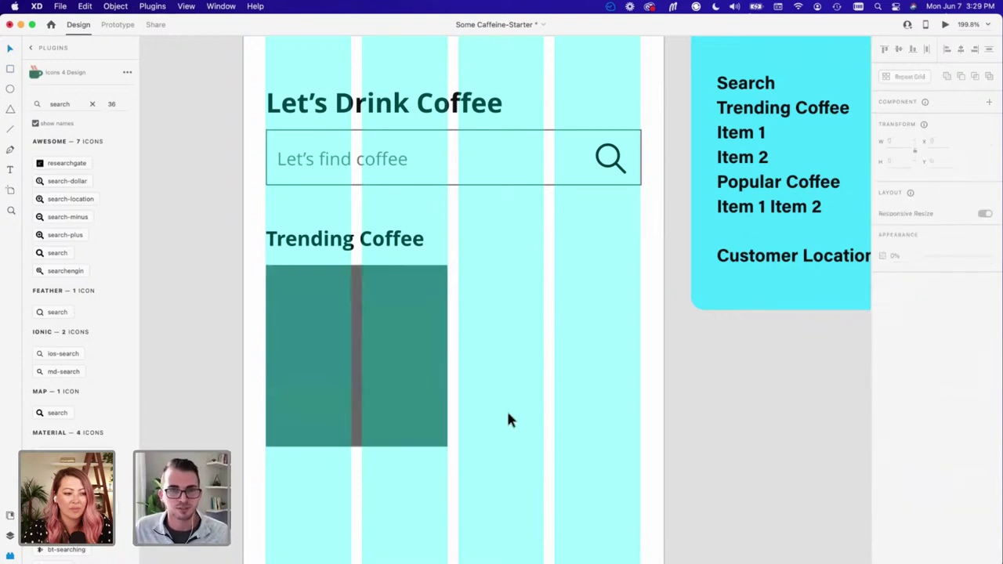
Step: Duplicate the grey square and align the copy beside it across the last two grid columns
click(421, 388)
drag(392, 380, 569, 373)
click(211, 357)
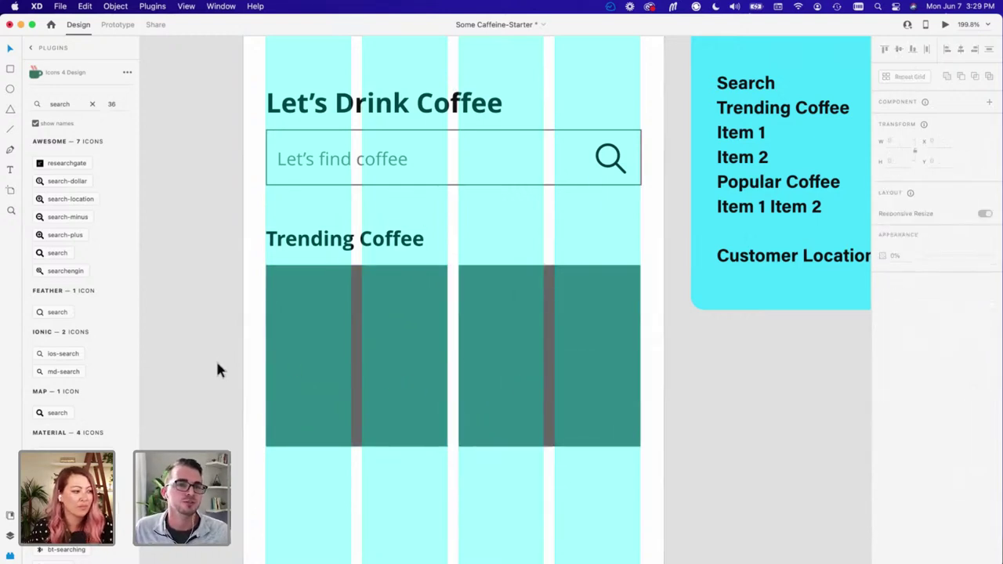
Step: Hide the artboard's layout grid
scroll(214, 358, up, 5)
scroll(215, 358, down, 3)
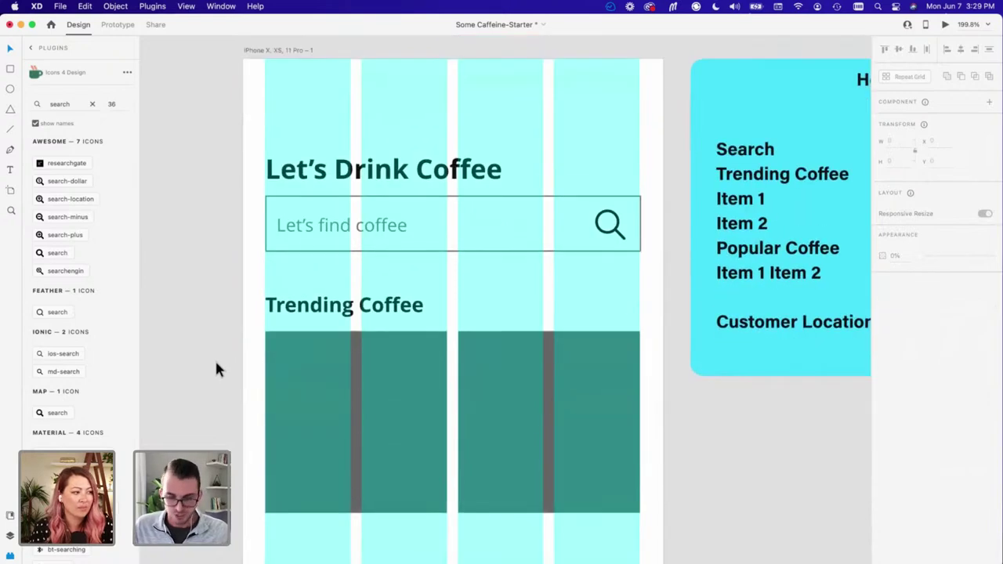
key(super+shift+apostrophe)
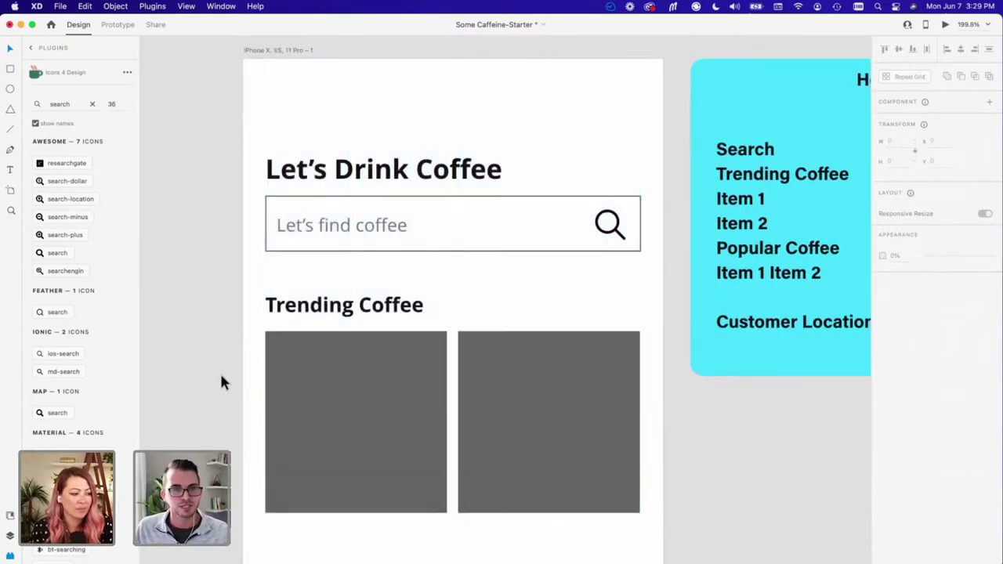
scroll(262, 419, down, 2)
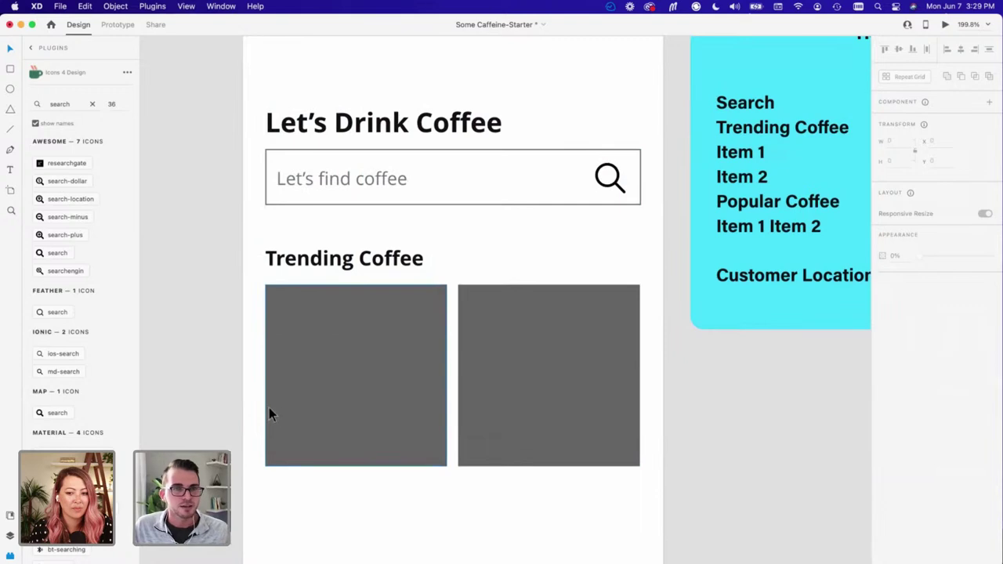
scroll(274, 270, up, 1)
drag(266, 258, 541, 430)
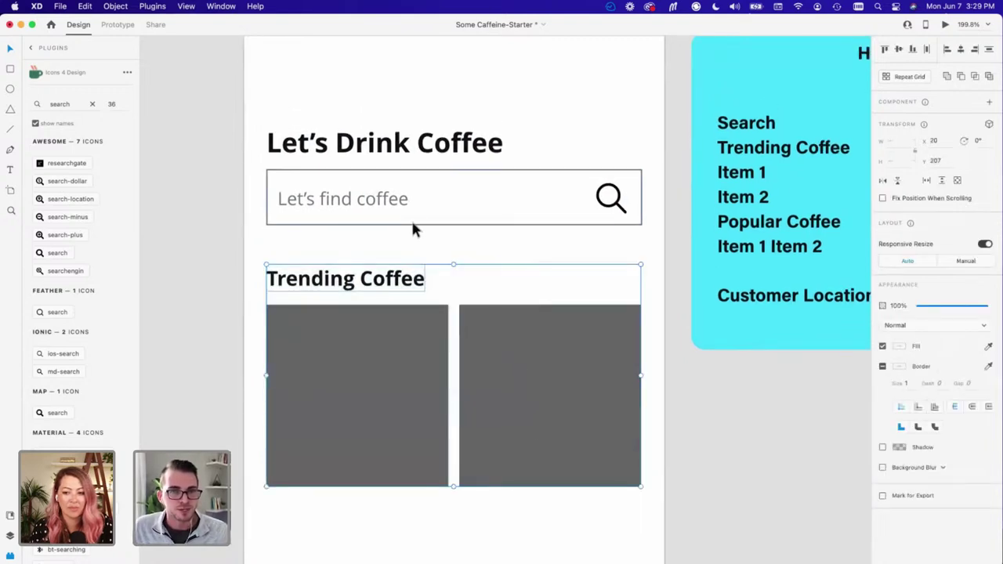
click(202, 371)
scroll(497, 217, down, 3)
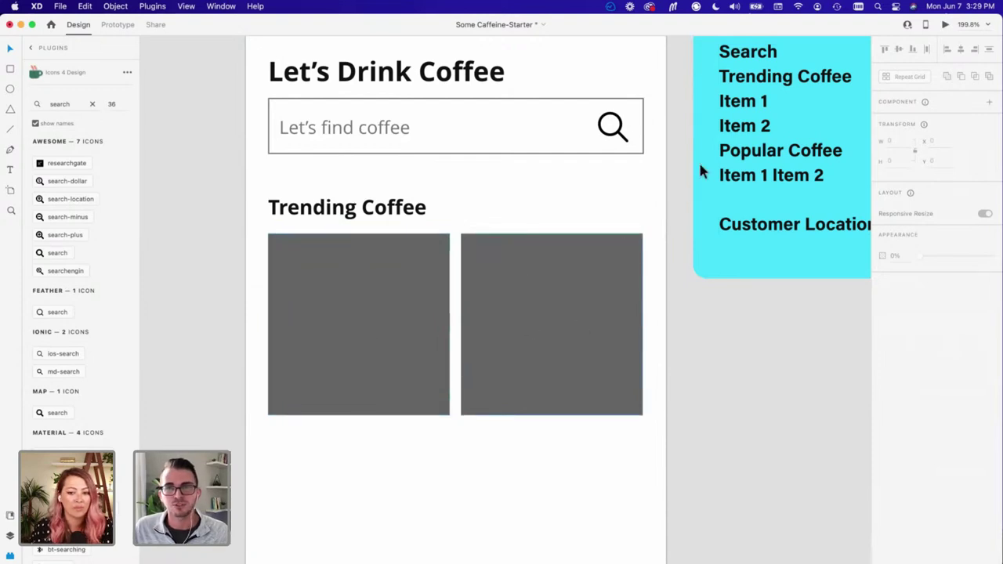
scroll(394, 173, down, 2)
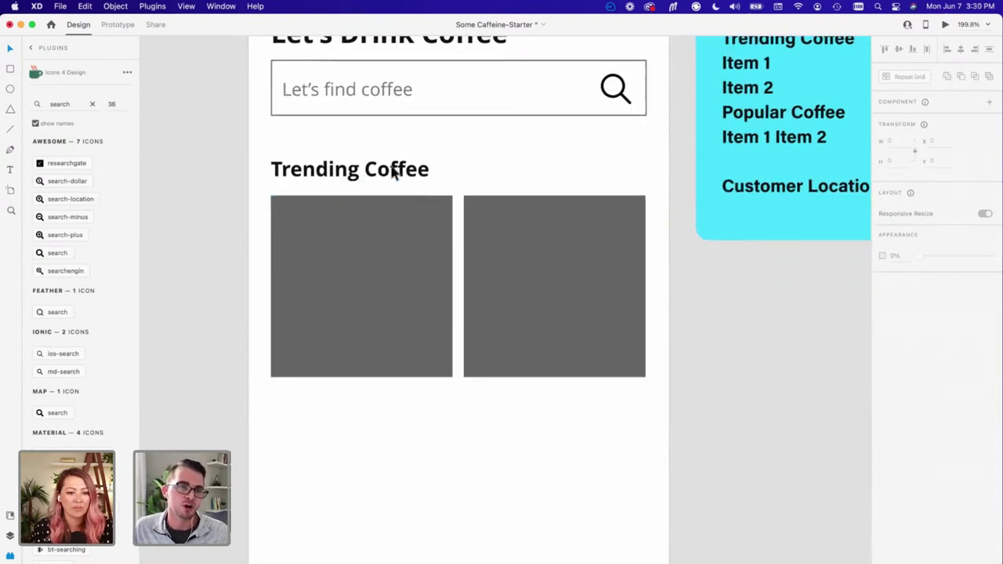
Step: Group the "Trending Coffee" heading with the two grey squares below it
click(394, 174)
drag(258, 156, 574, 328)
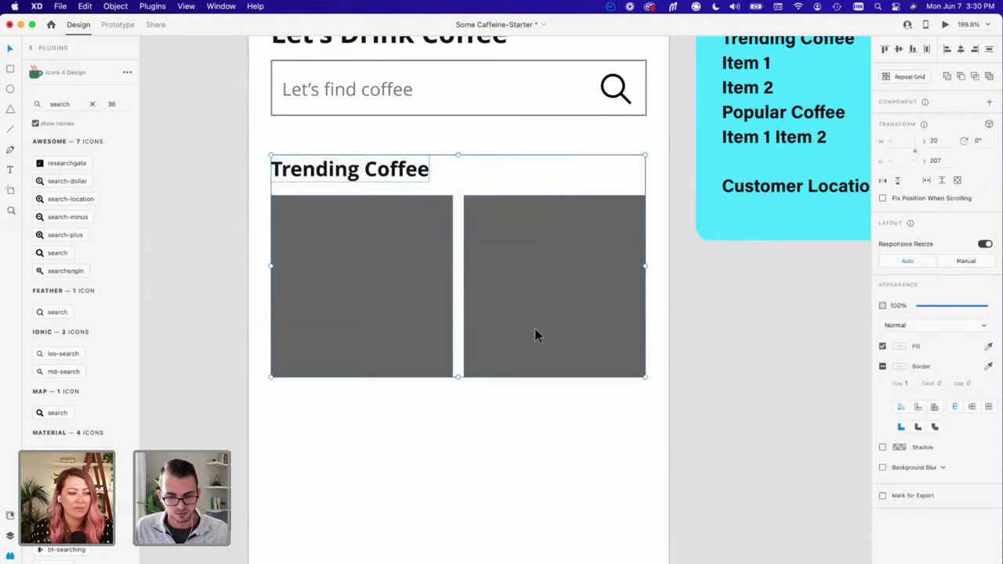
key(super+g)
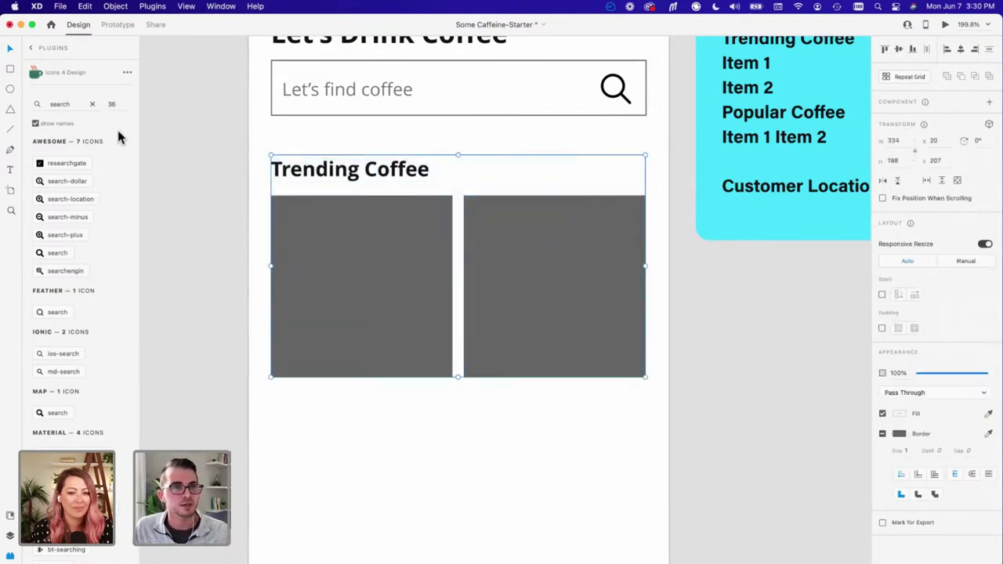
Step: Rename the group holding the "Trending Coffee" heading and two grey squares as "Trending Coffee Section"
click(10, 536)
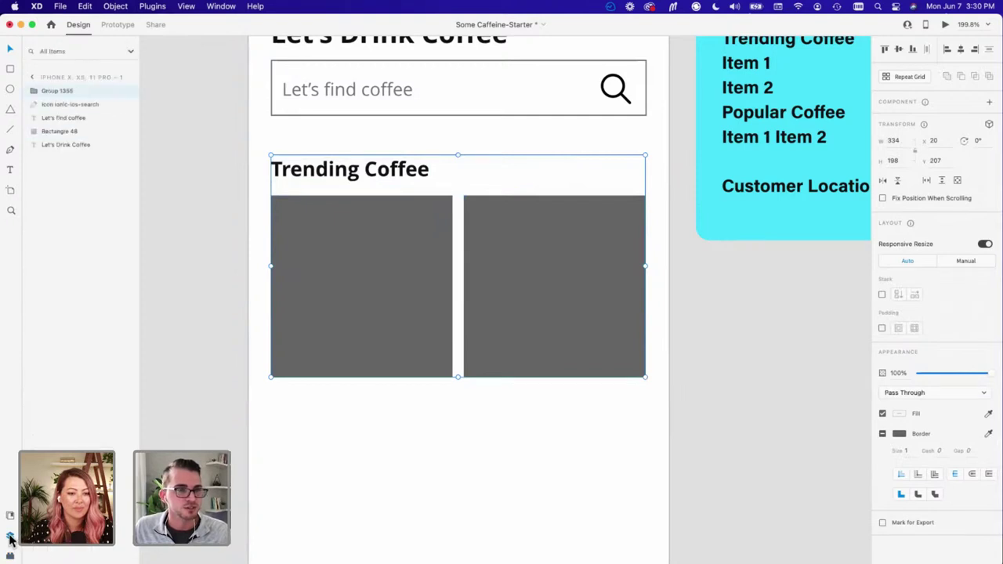
click(10, 557)
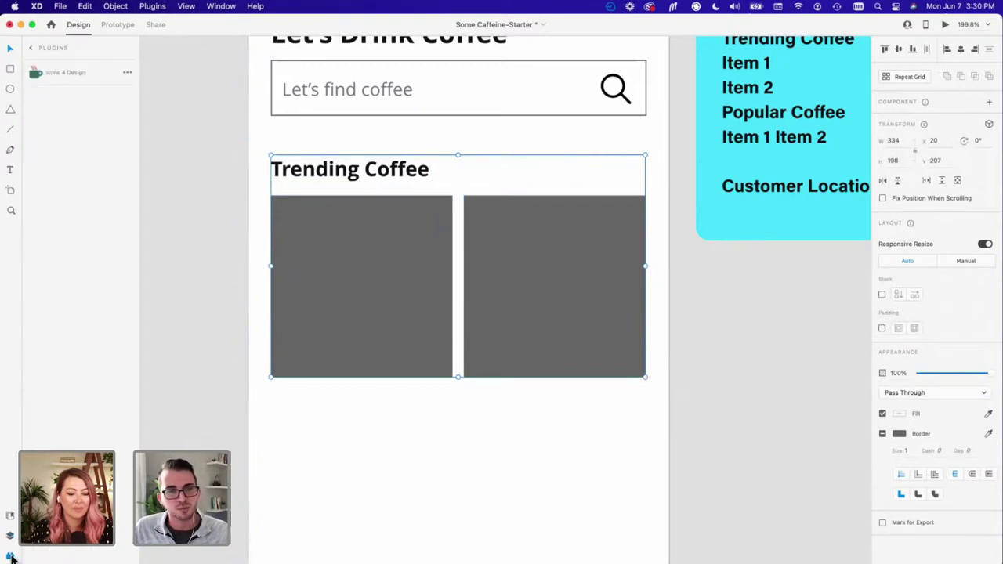
click(9, 516)
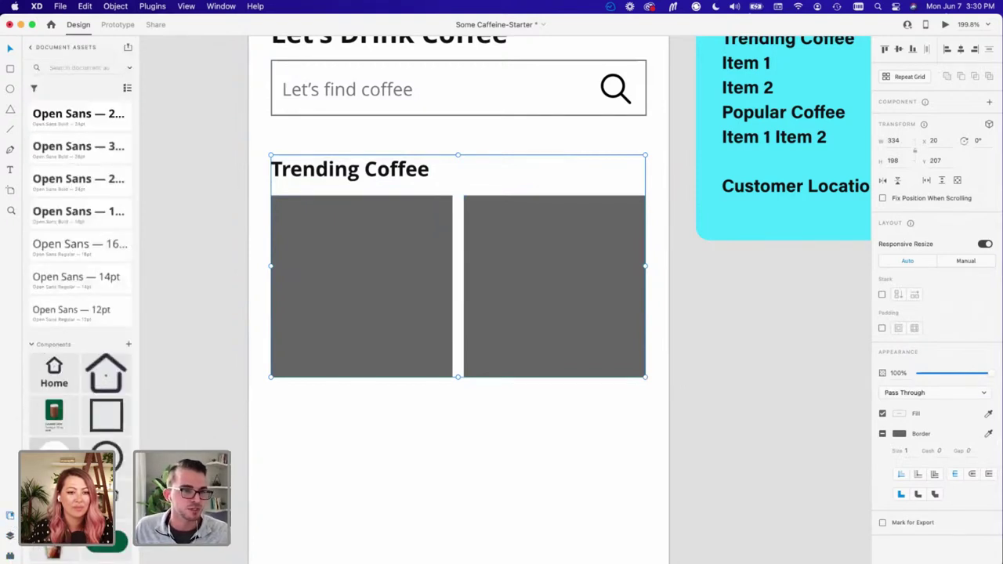
click(10, 556)
click(11, 538)
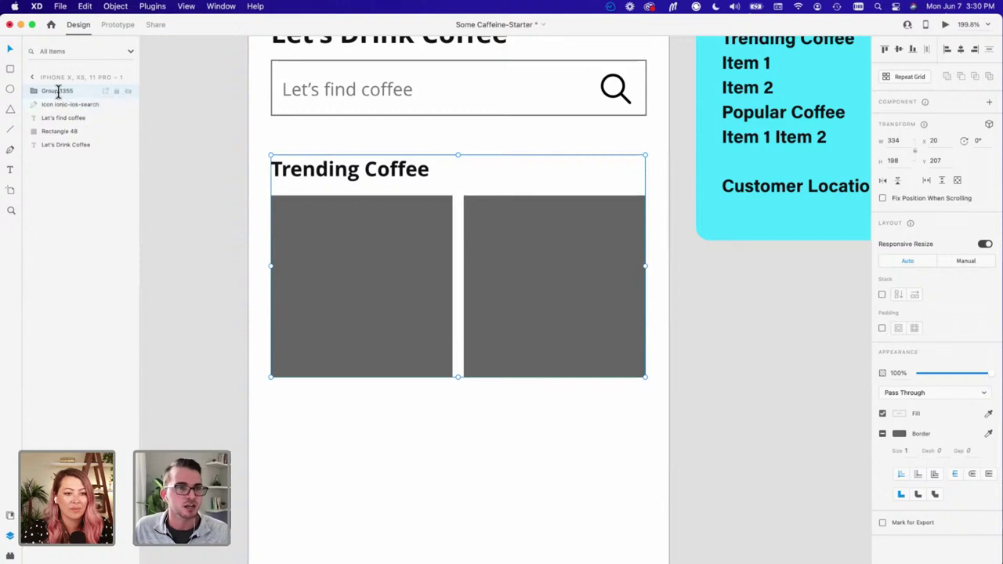
double_click(58, 91)
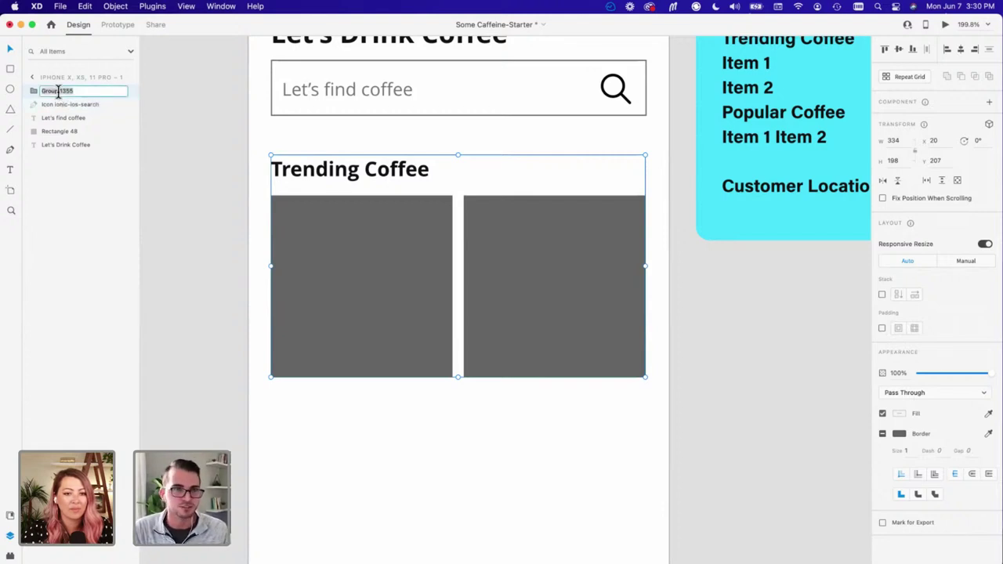
text(Trending C)
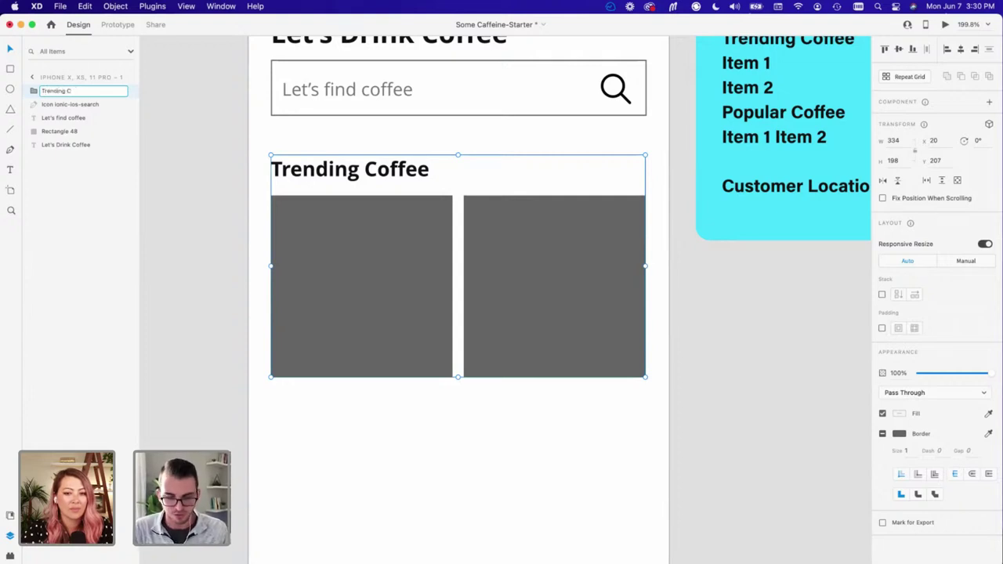
text(offee Sec)
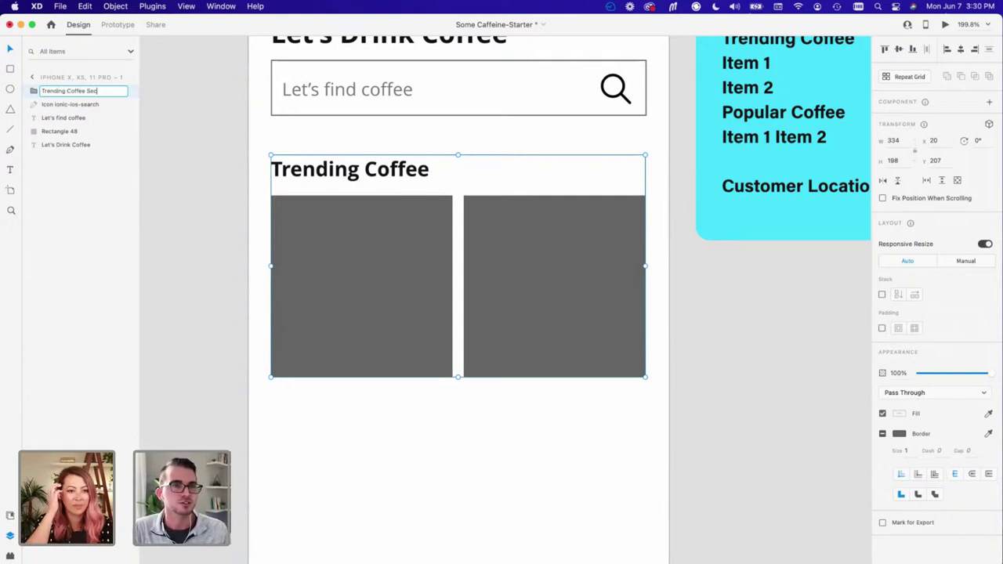
text(tion)
key(Return)
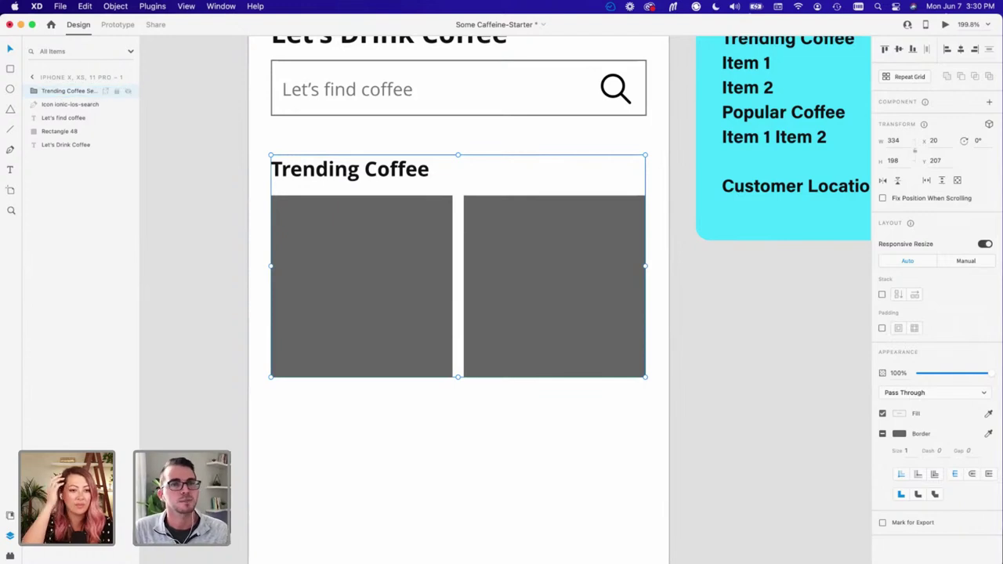
click(202, 192)
Step: Group the search box, its "Let's find coffee" text and the magnifier icon, and name the group "Search"
scroll(217, 134, up, 5)
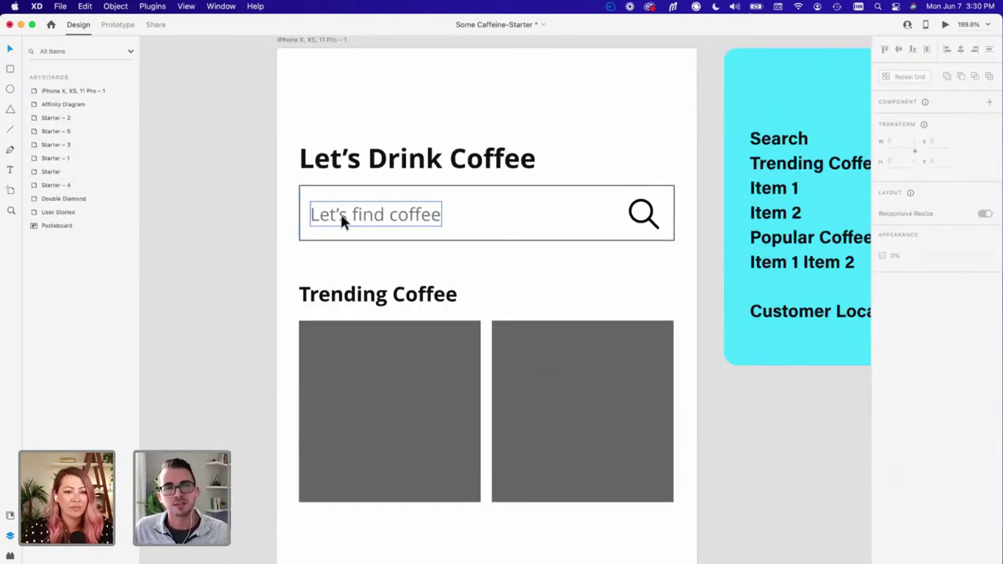
drag(289, 202, 664, 237)
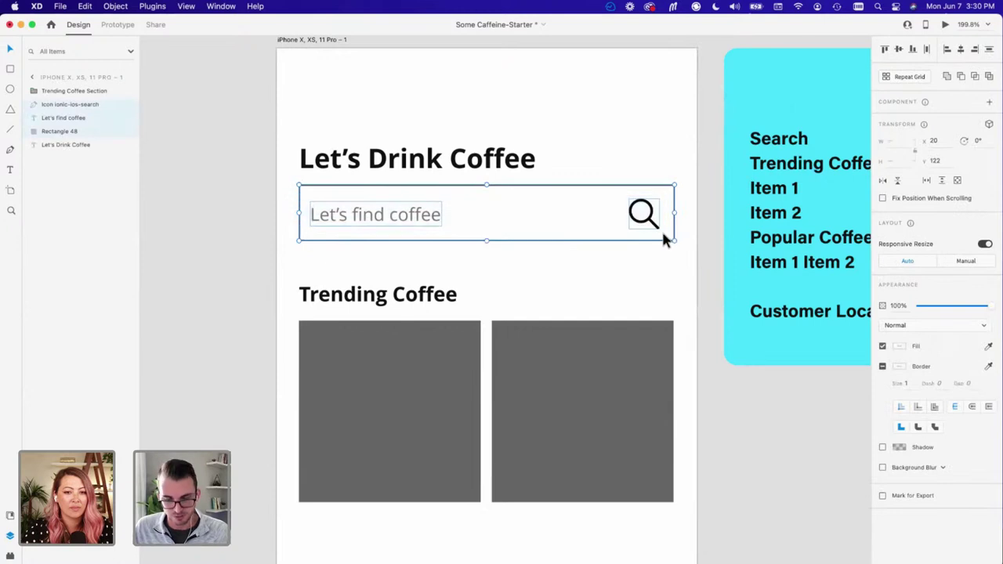
key(super+g)
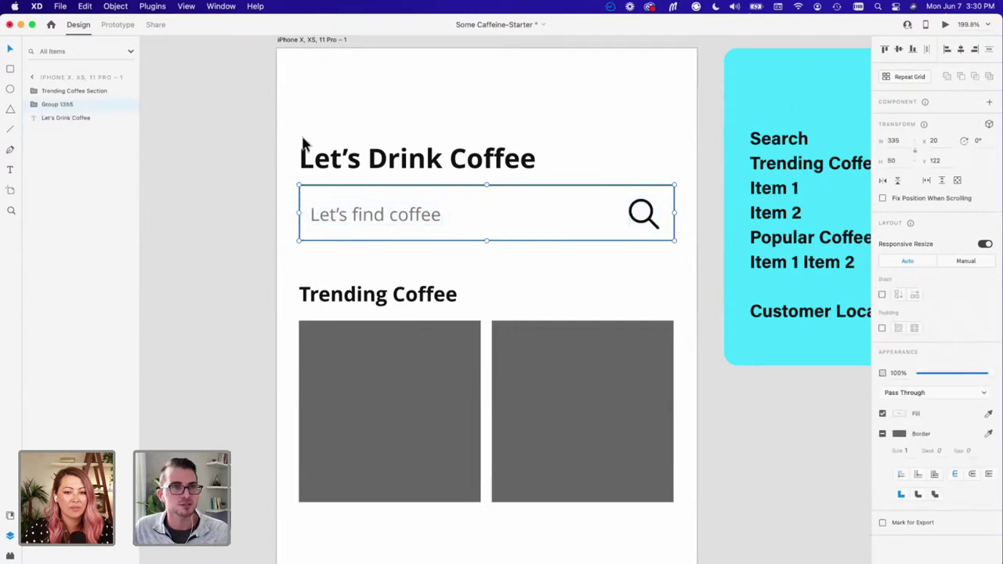
double_click(54, 104)
text(Search)
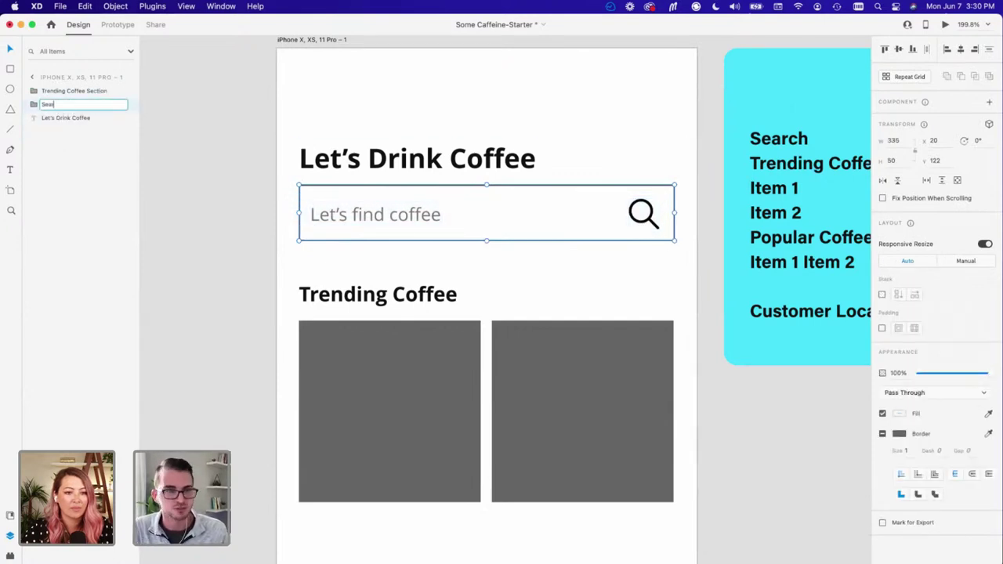
key(Return)
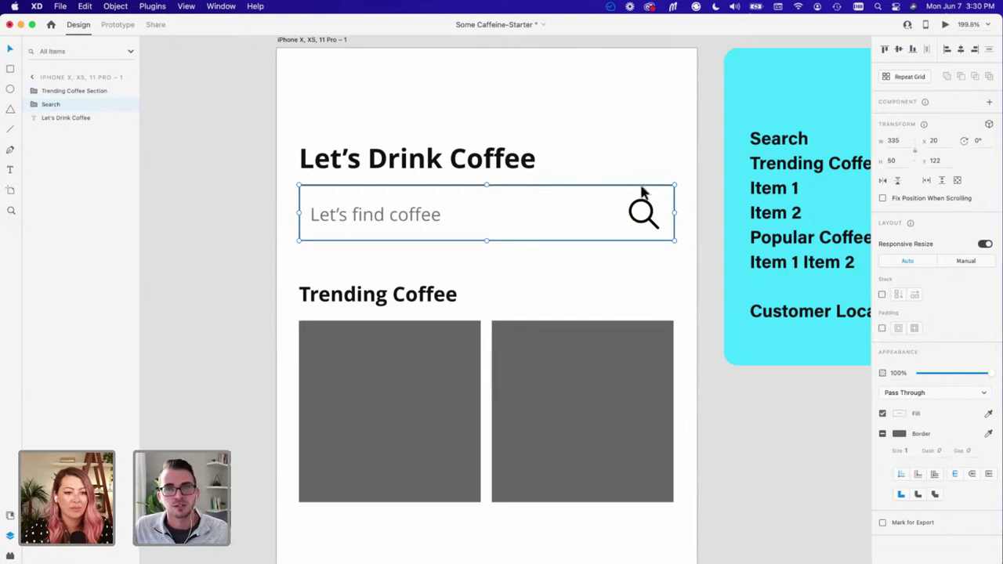
Step: Mark the magnifier icon inside the Search group for export
key(Escape)
click(651, 222)
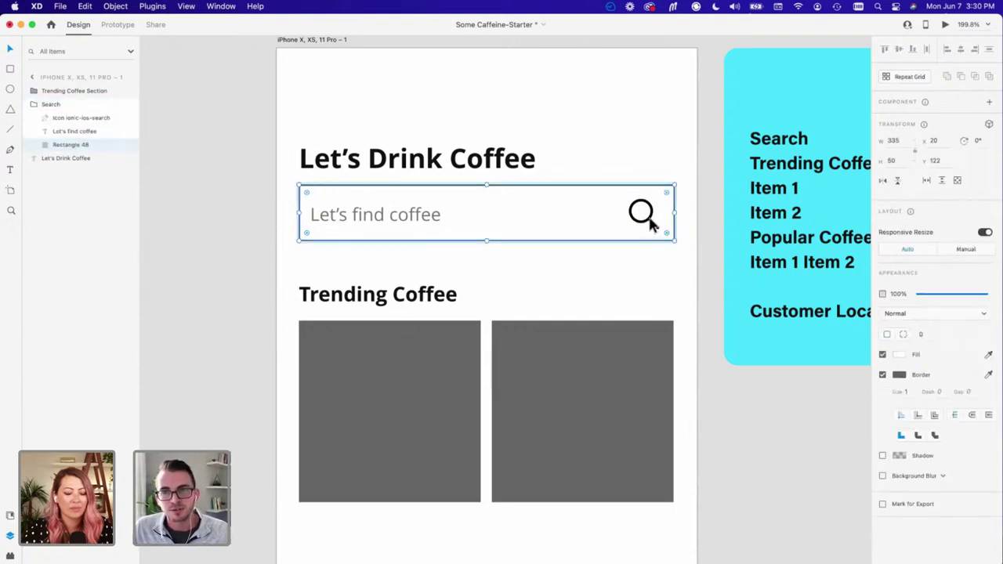
double_click(642, 220)
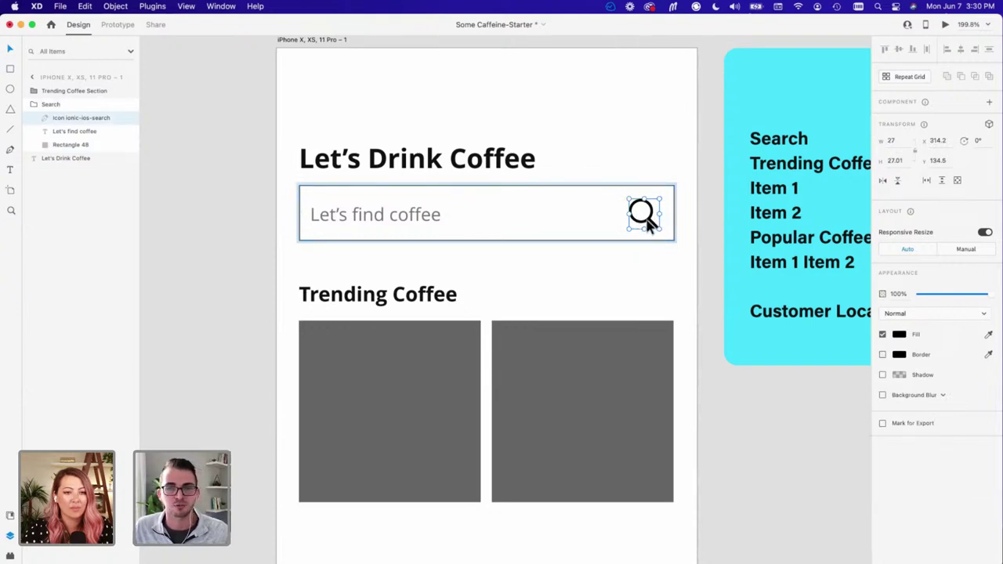
click(883, 425)
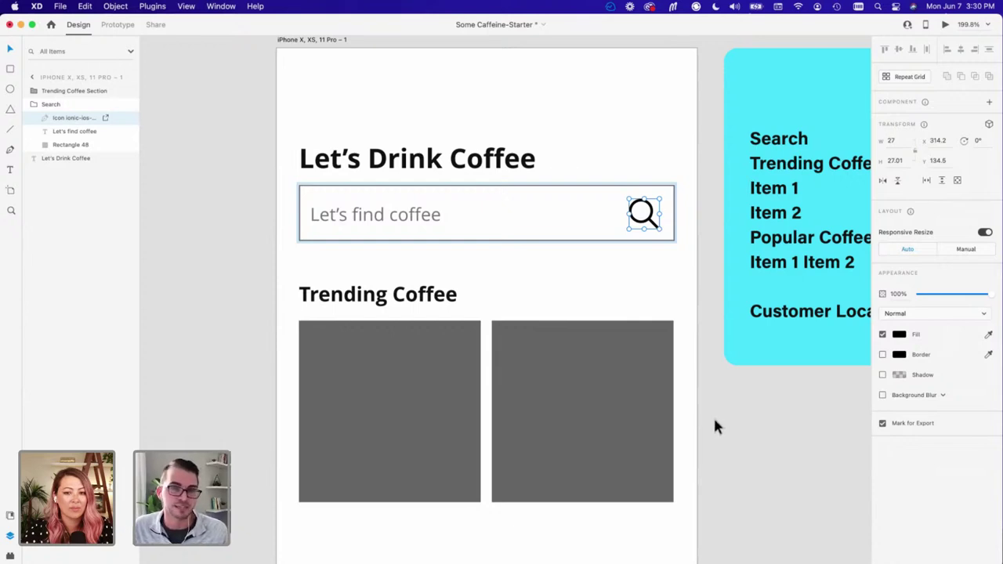
click(465, 275)
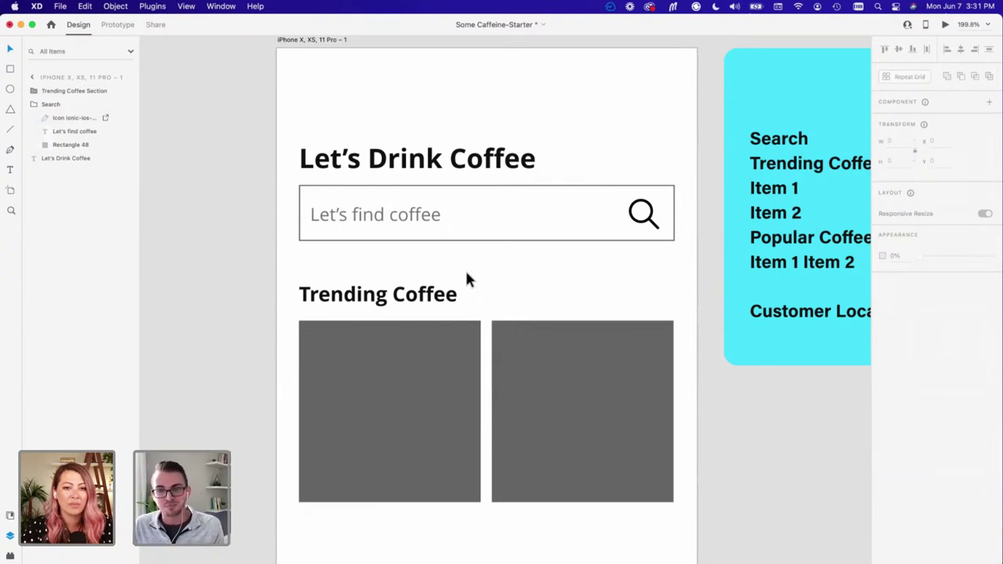
Step: Rename the magnifier icon's layer in the Search group as "Search Icon"
scroll(467, 276, down, 4)
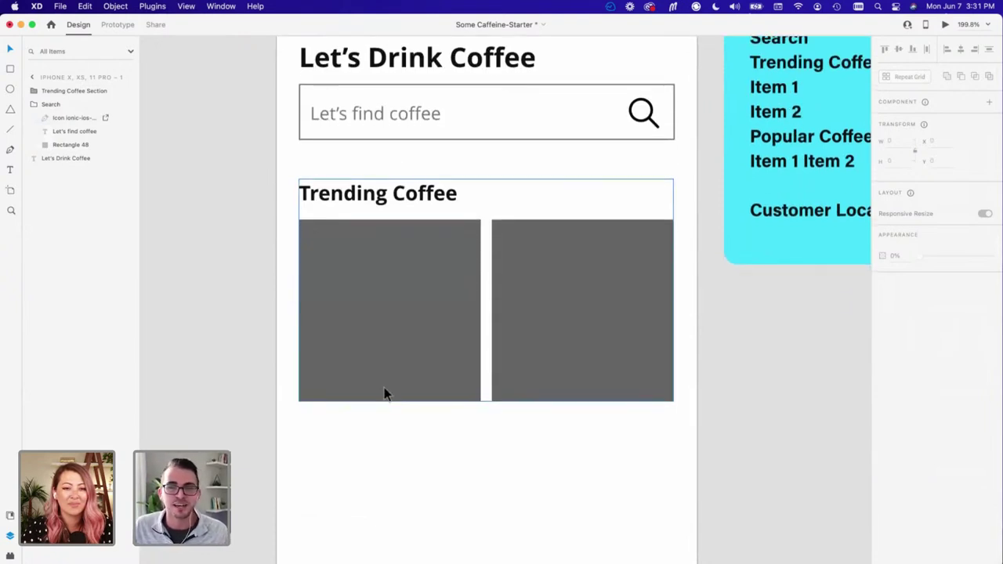
double_click(650, 123)
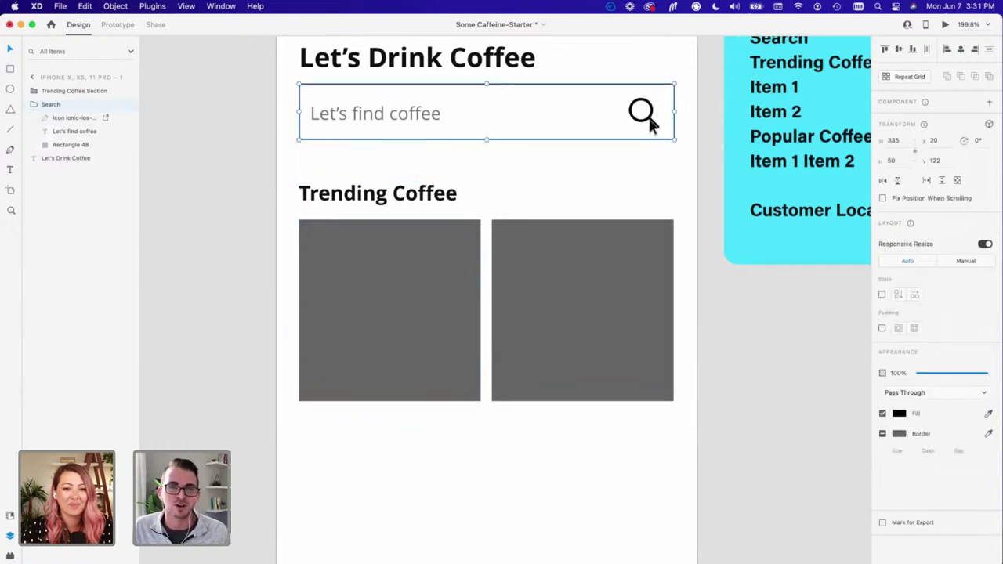
double_click(75, 118)
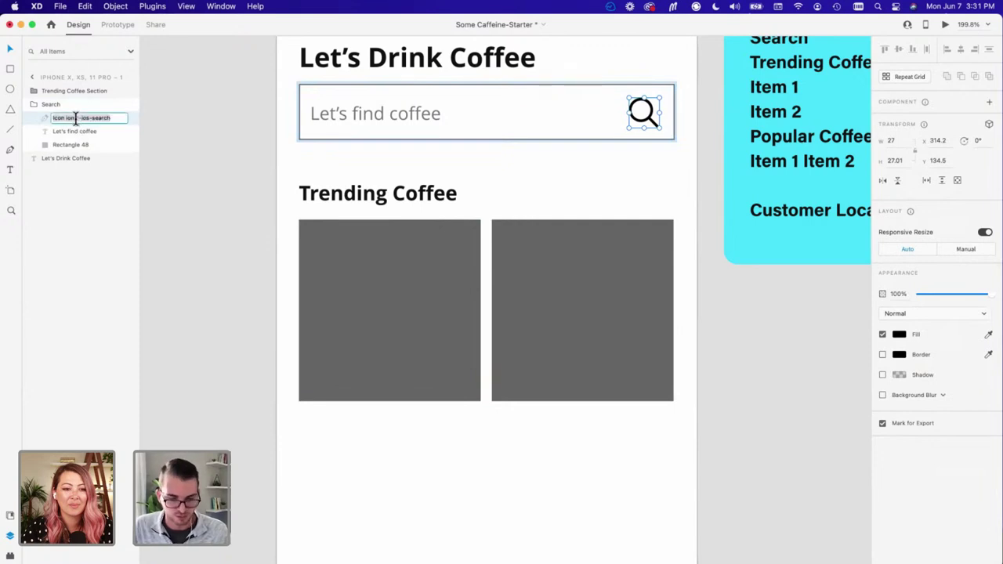
text(Search Icon)
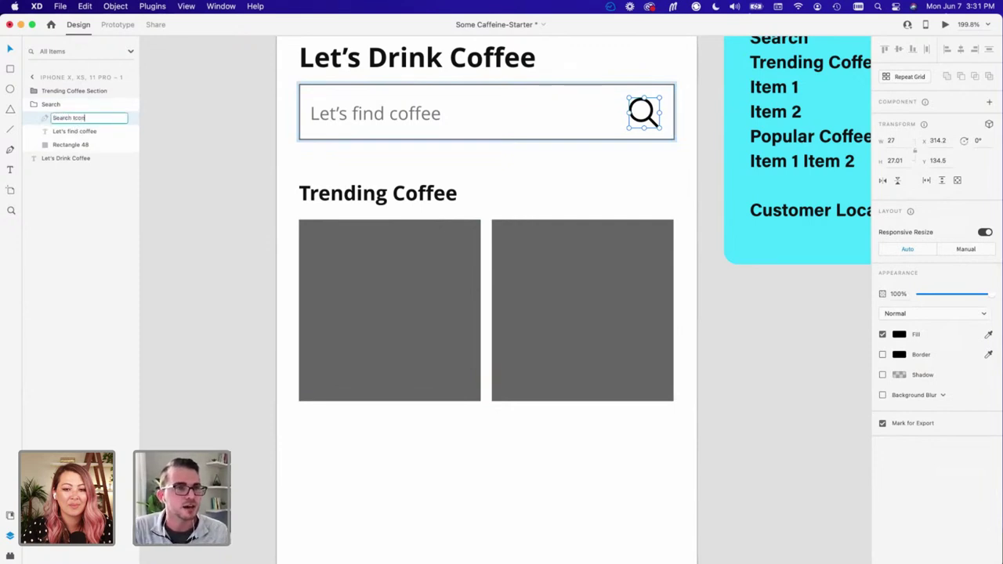
key(Return)
click(252, 238)
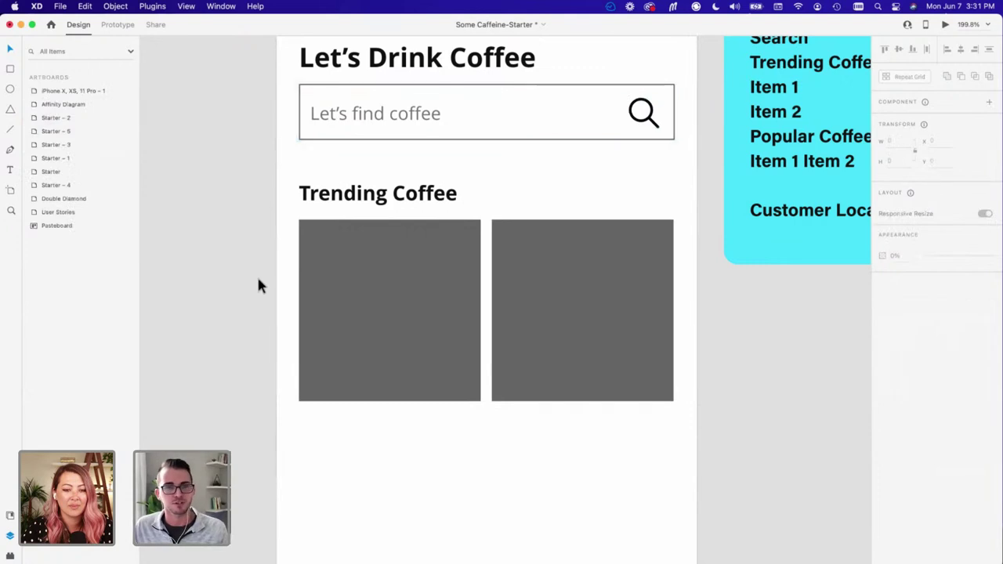
Step: Copy the "Trending Coffee" heading out of its group and place the copy left-aligned, 20 px below the grey squares
scroll(259, 259, down, 3)
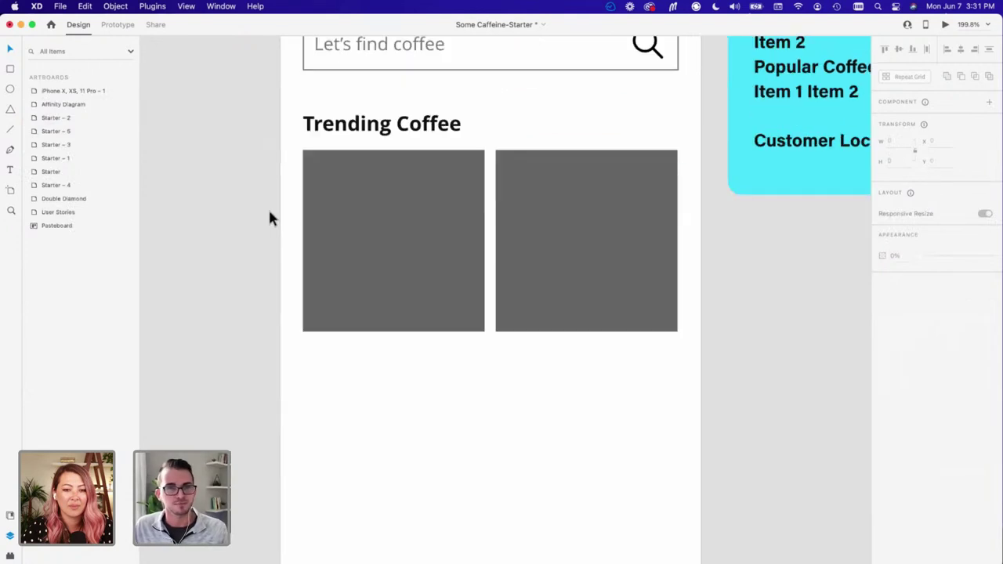
double_click(345, 135)
click(741, 301)
drag(727, 307, 721, 310)
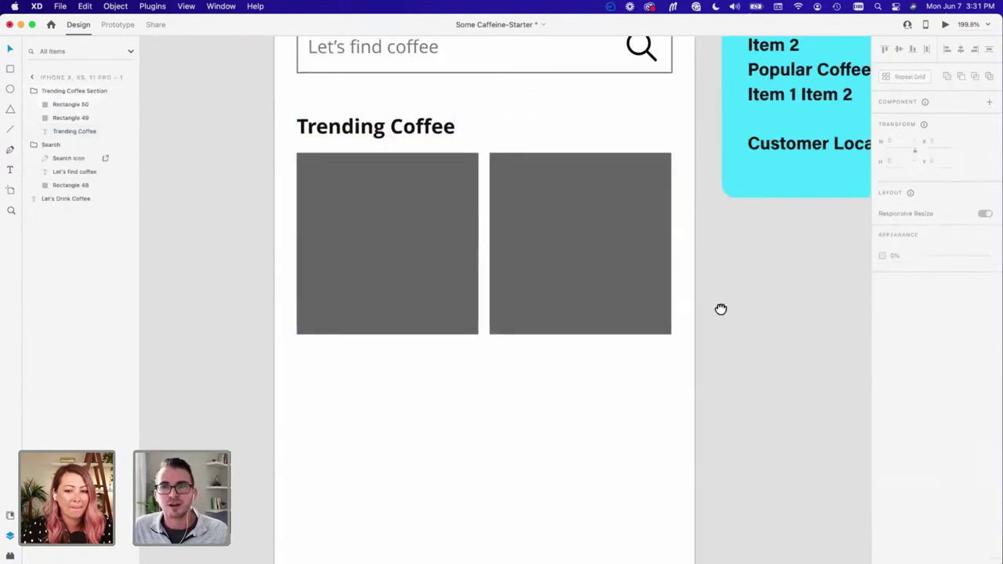
scroll(721, 309, right, 3)
key(super+v)
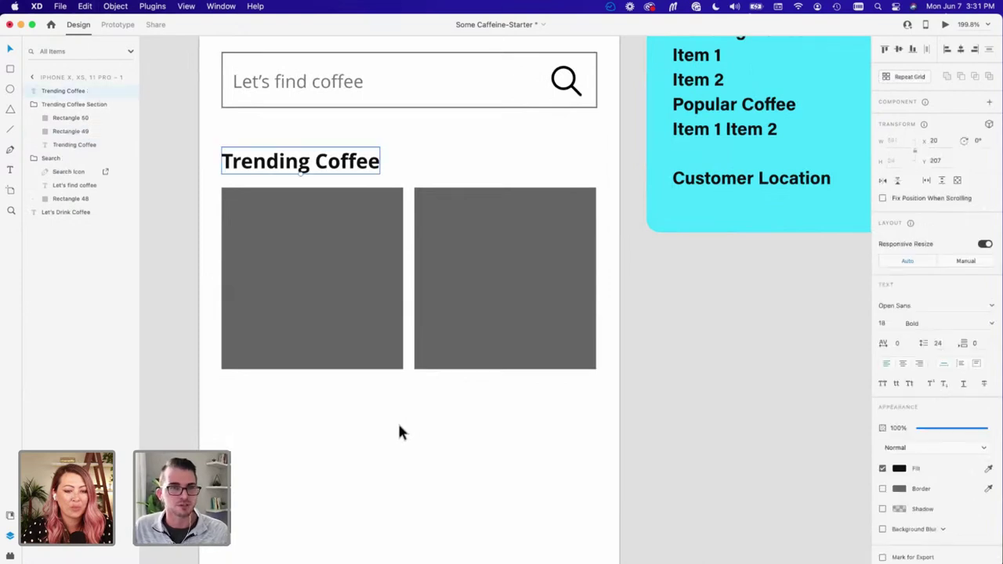
drag(279, 168, 303, 419)
drag(304, 414, 303, 416)
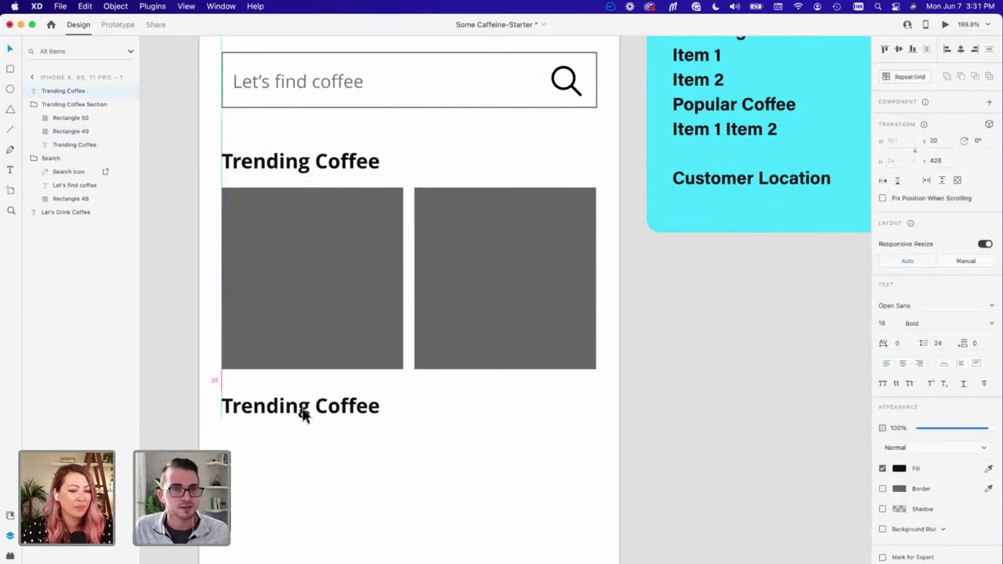
click(287, 448)
Step: Draw a circle about 86 px in diameter below the copied "Trending Coffee" heading
scroll(347, 419, left, 3)
scroll(328, 396, down, 2)
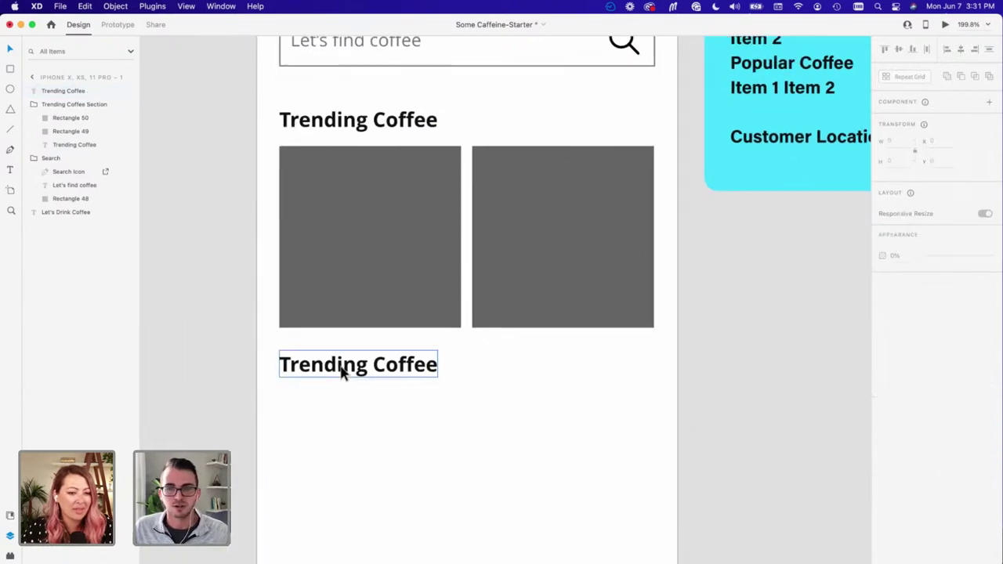
scroll(339, 374, down, 2)
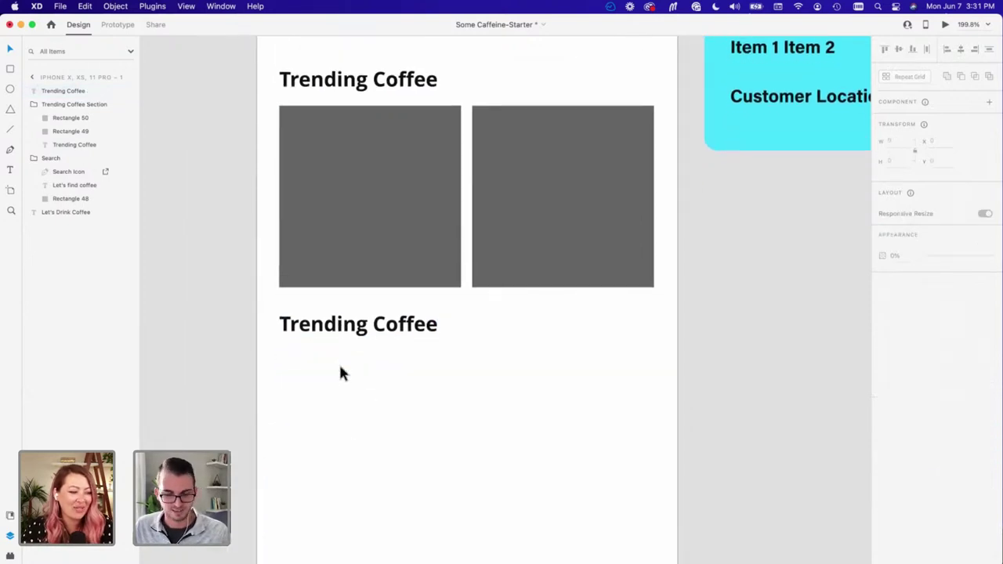
key(e)
drag(285, 351, 403, 447)
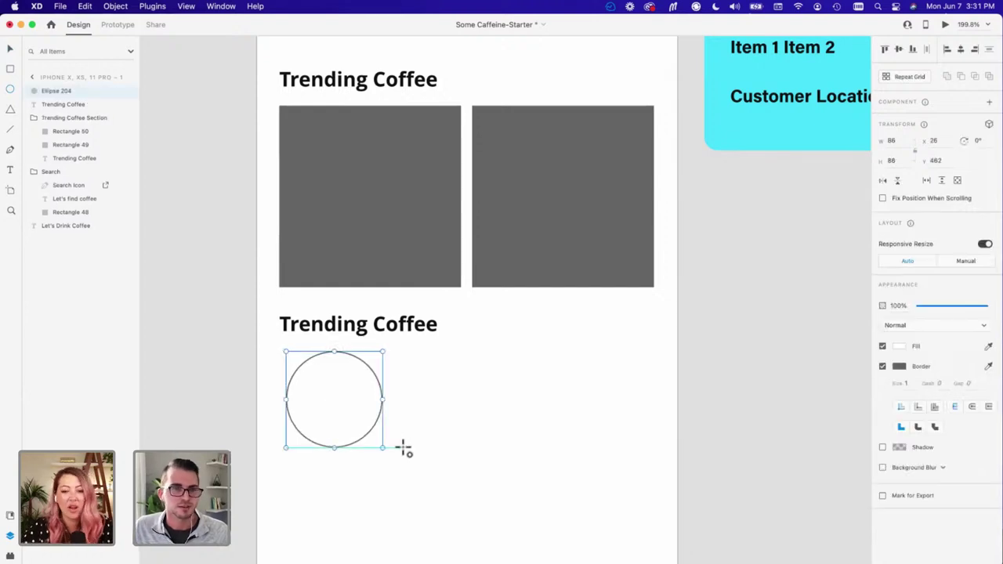
Step: Fill the circle with the saved grey #707070 and remove its border
click(899, 347)
click(817, 412)
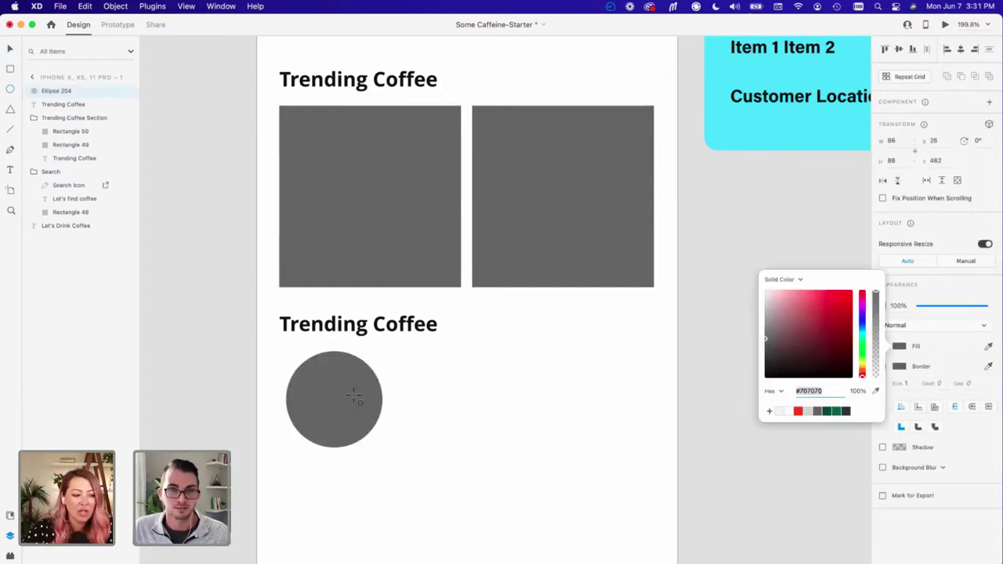
click(899, 347)
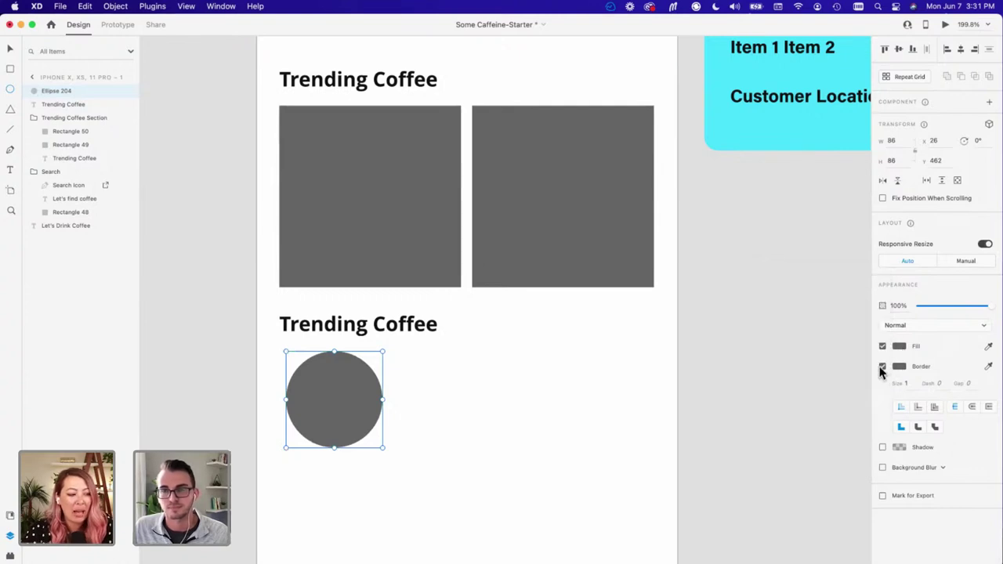
click(882, 366)
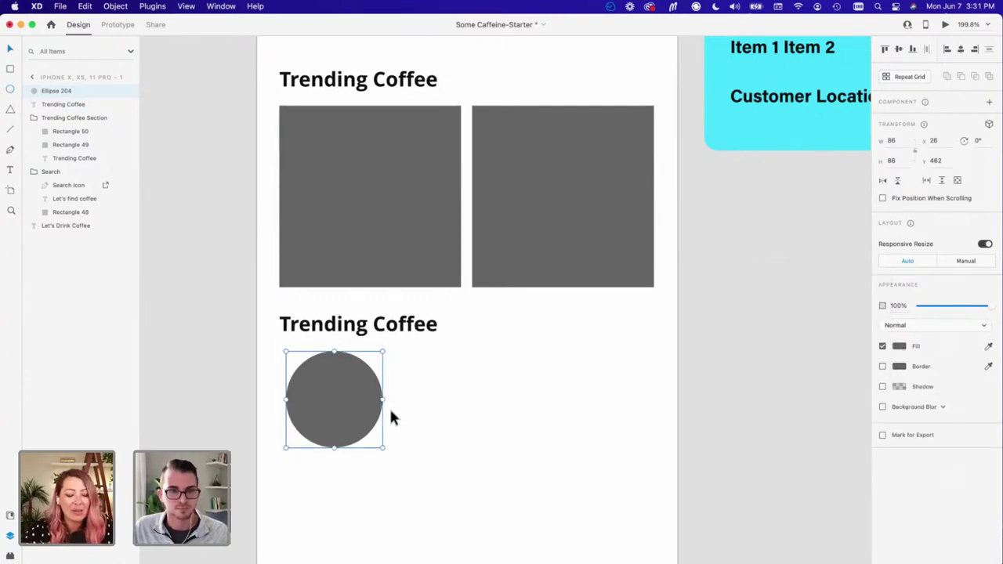
click(477, 421)
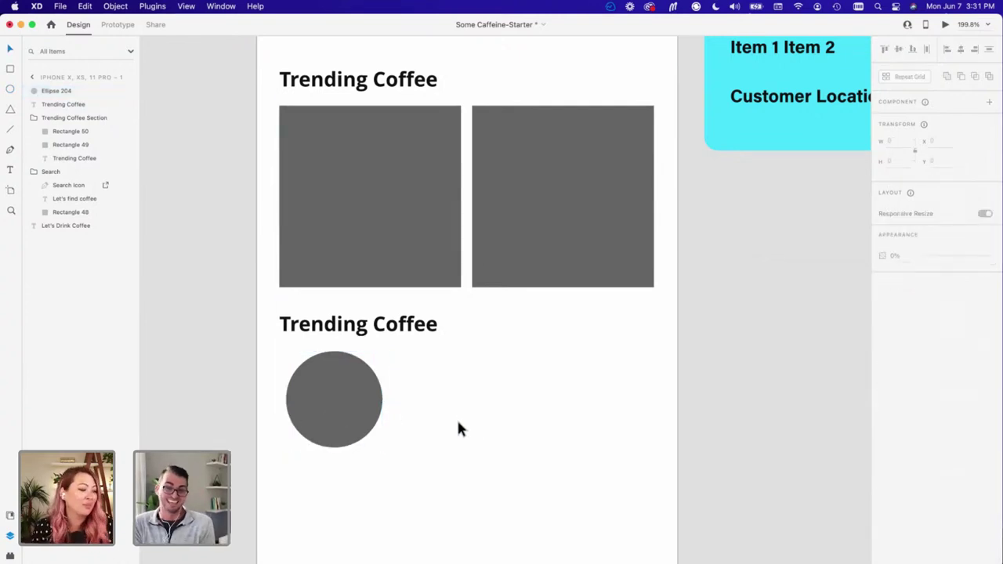
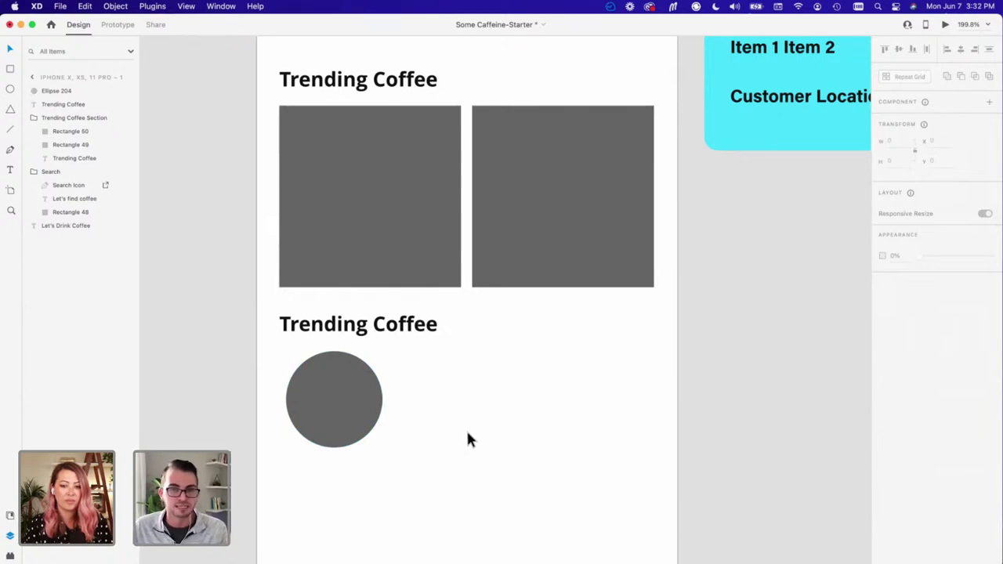
Step: Show the artboard's layout grid
key(super+shift+apostrophe)
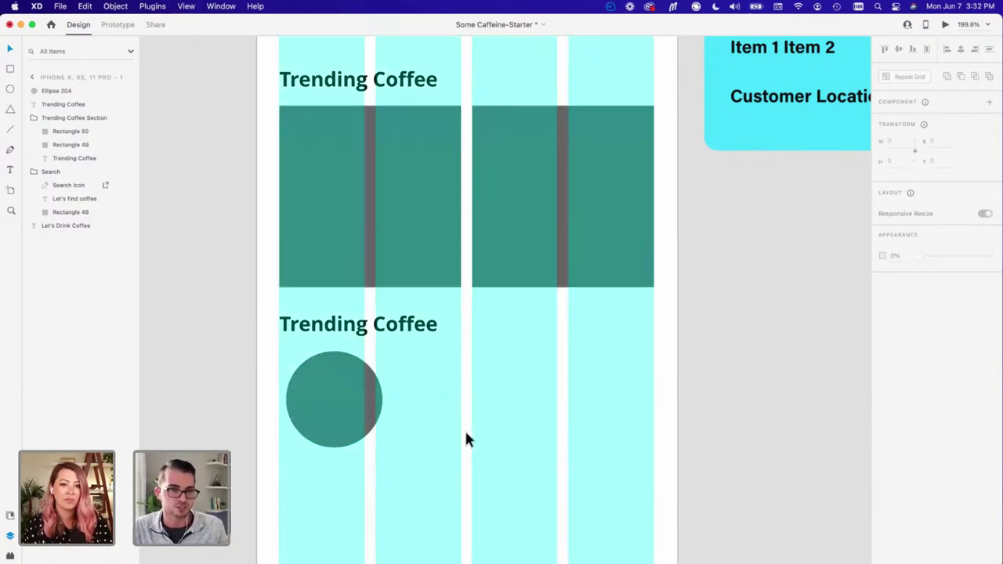
Step: Fit the grey circle to the first grid column, with copies in the other three columns, and hide the layout grid
drag(351, 406, 335, 409)
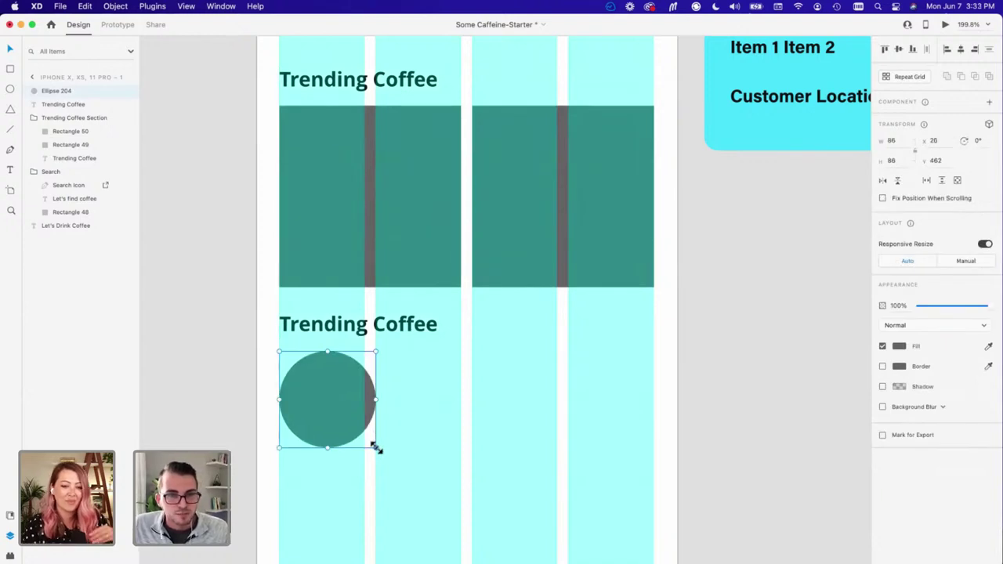
drag(375, 447, 502, 409)
key(super+d)
drag(569, 415, 600, 410)
click(504, 476)
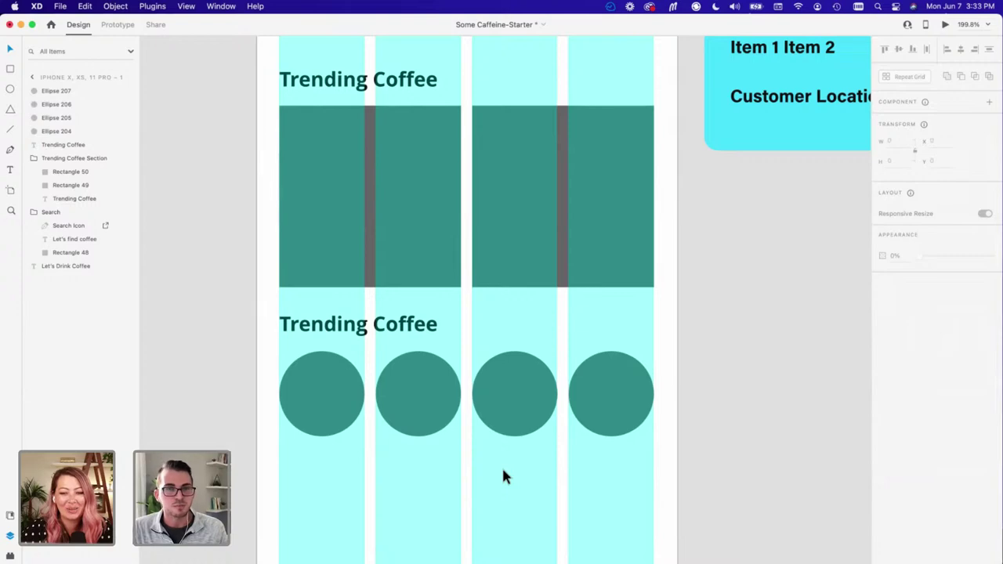
key(super+shift+apostrophe)
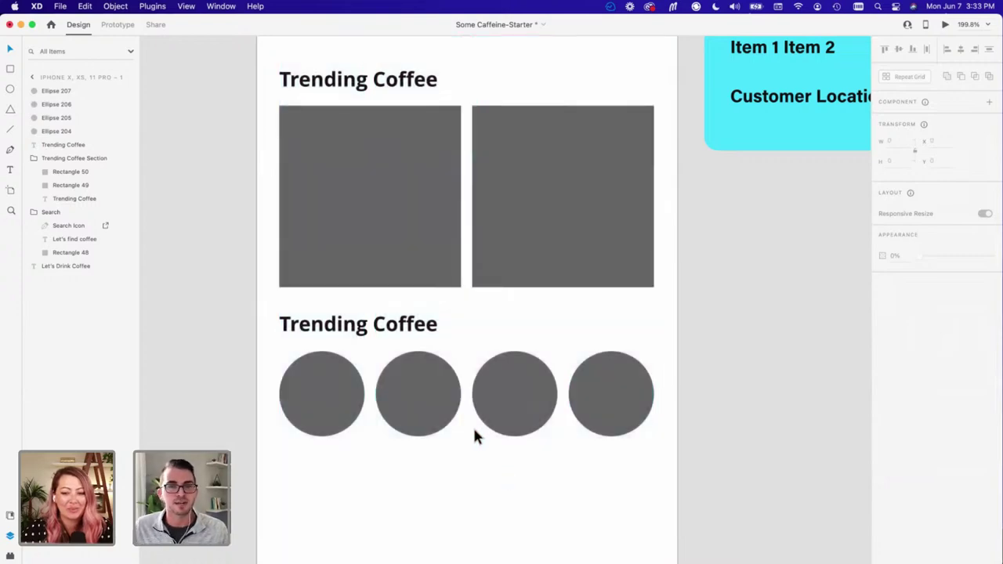
Step: Examine the share link settings for the home screen, including the available view setting options, and return to the design workspace
scroll(450, 194, up, 5)
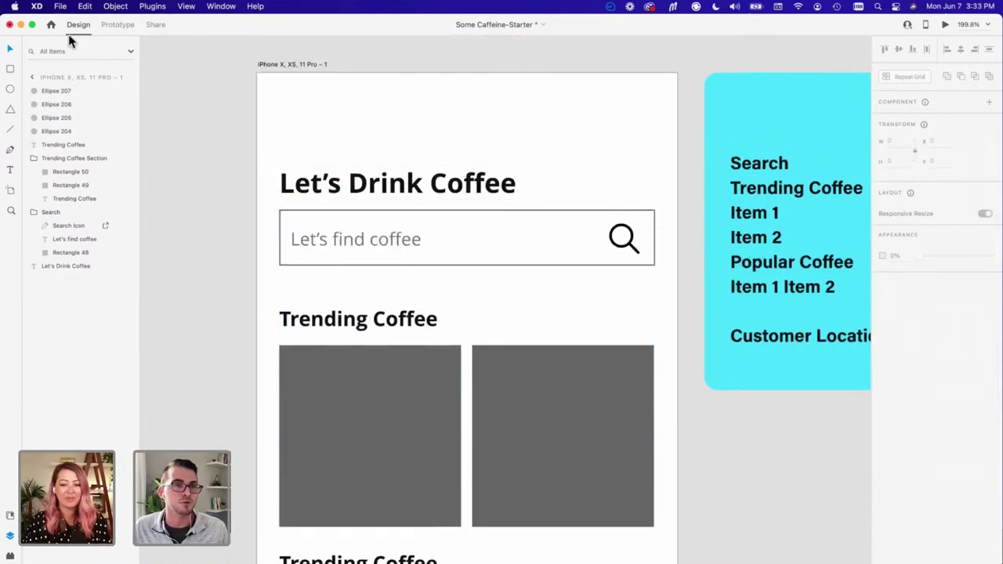
click(116, 24)
click(156, 25)
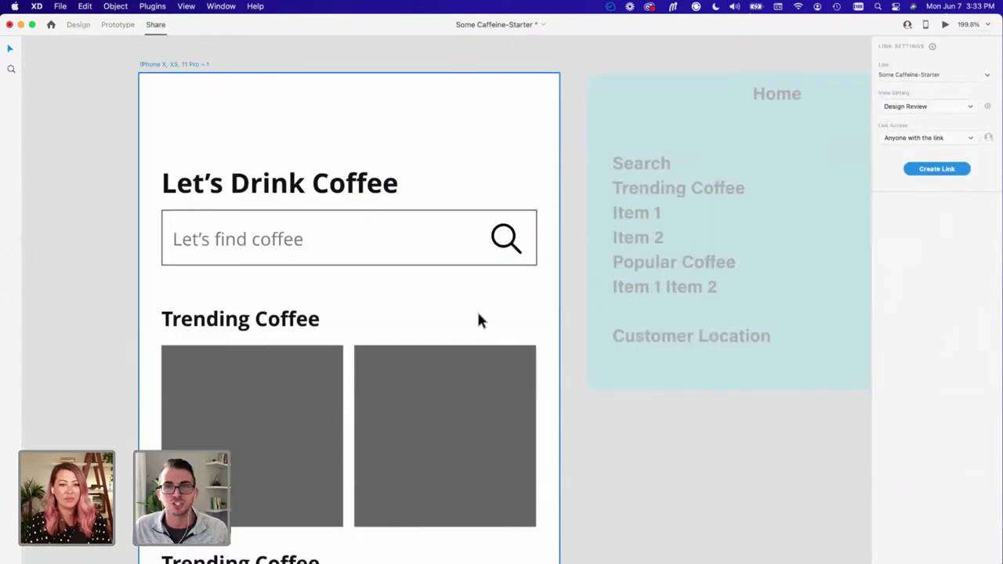
scroll(292, 404, down, 3)
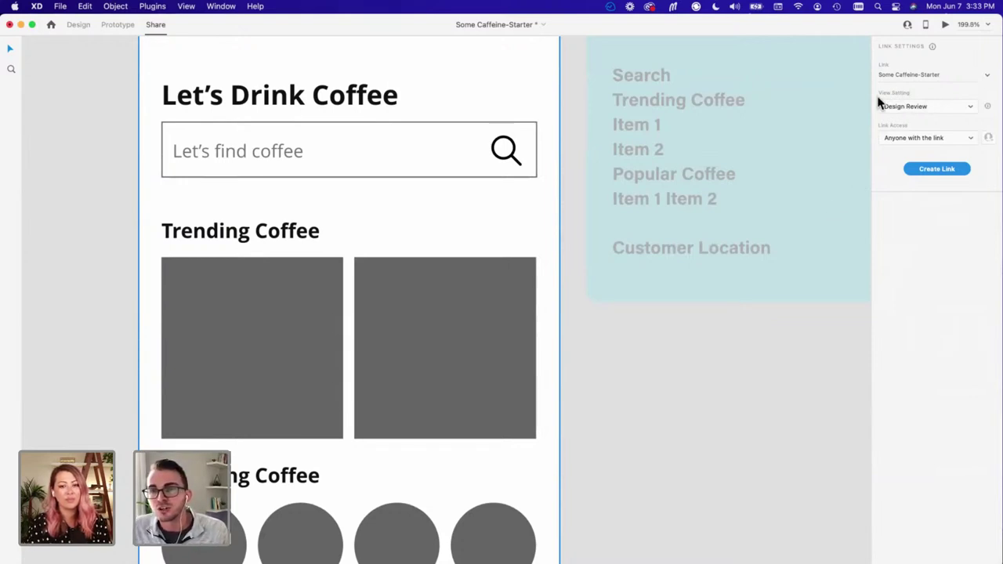
click(971, 110)
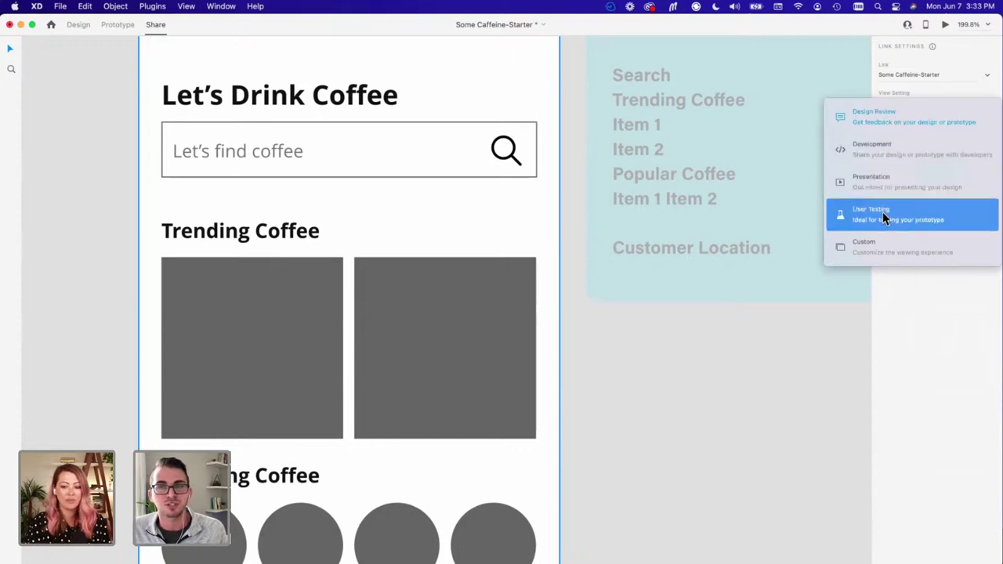
click(899, 336)
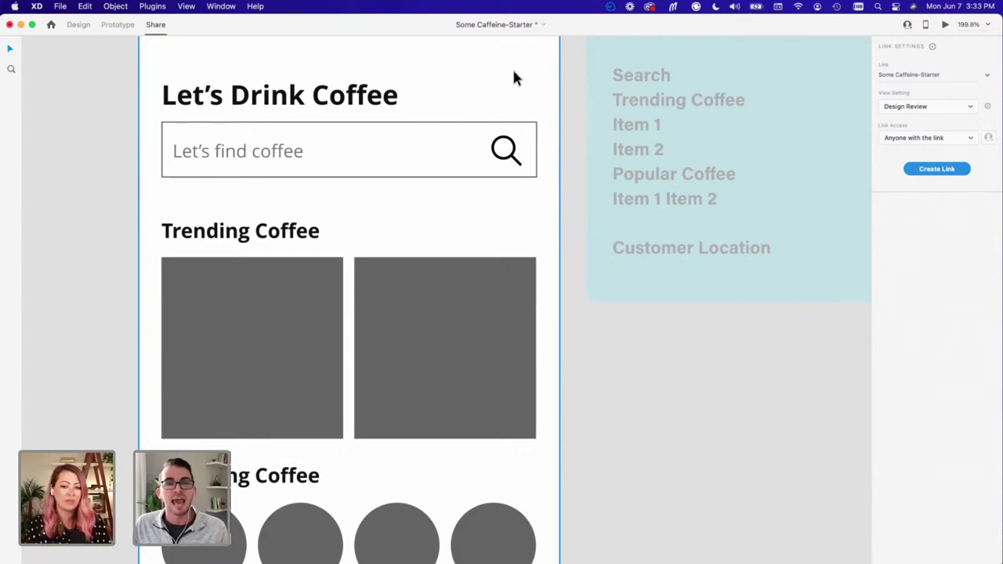
click(77, 24)
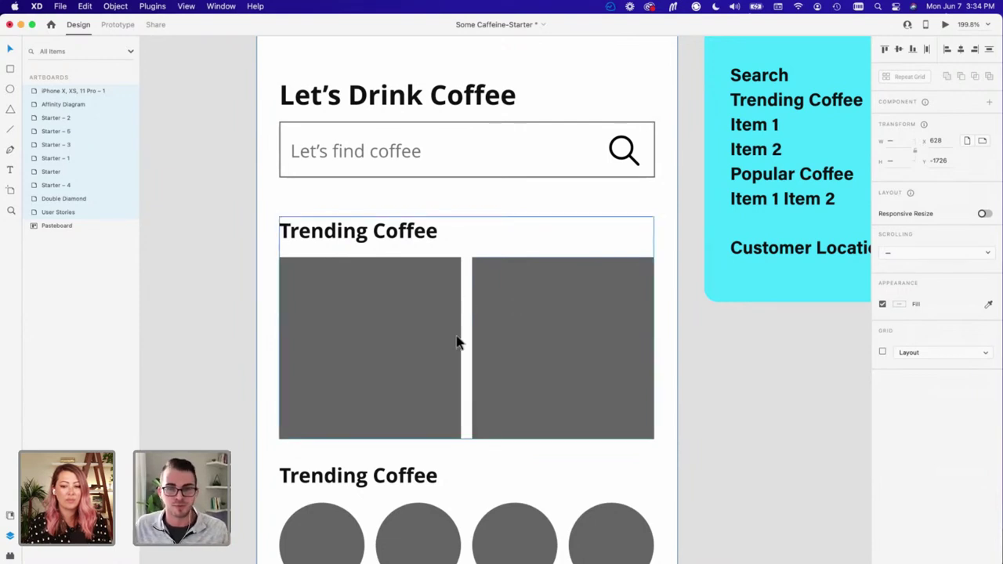
Step: Review the home screen wireframe from its main heading down to the row of circles
scroll(467, 344, down, 1)
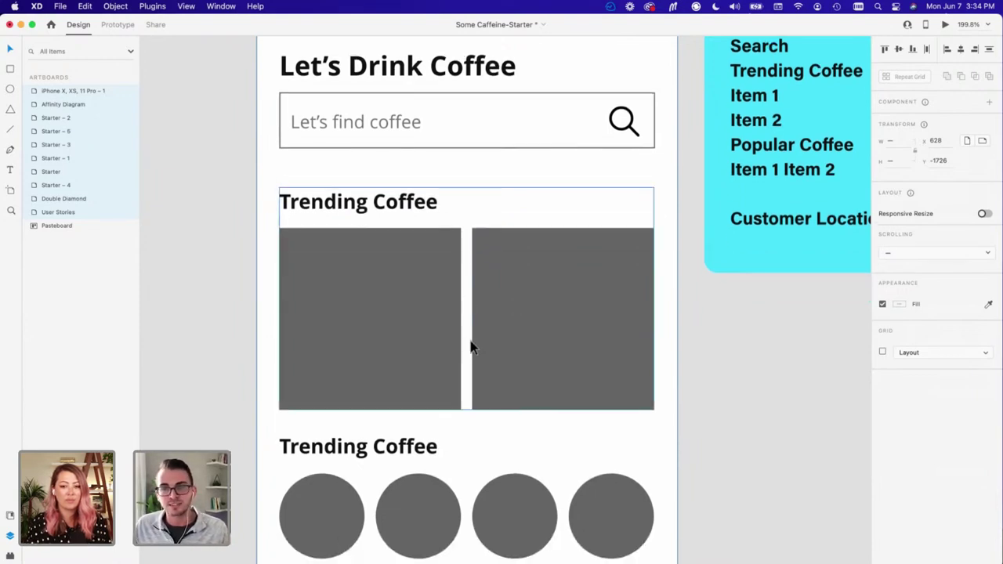
scroll(470, 346, down, 1)
scroll(470, 347, down, 2)
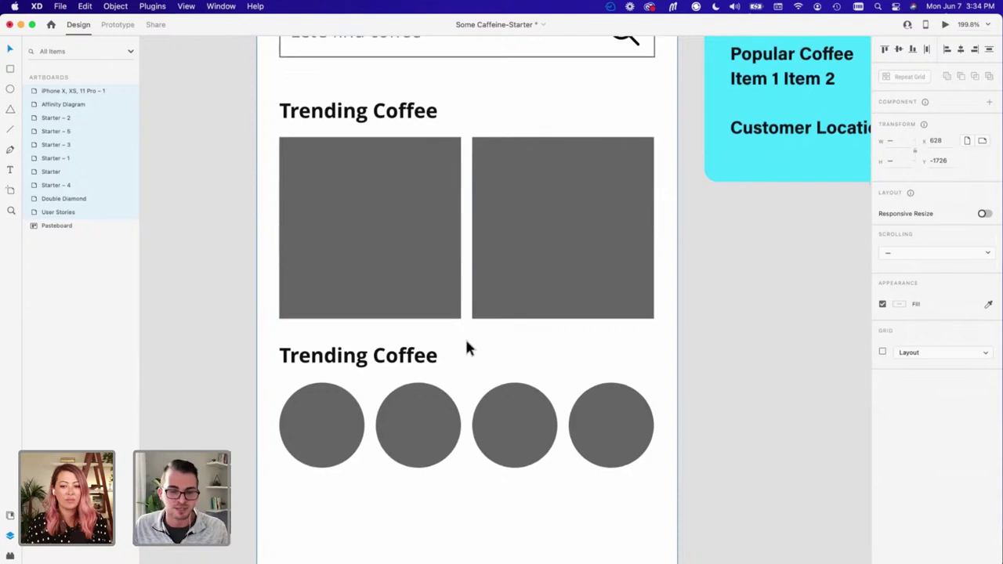
scroll(446, 351, down, 1)
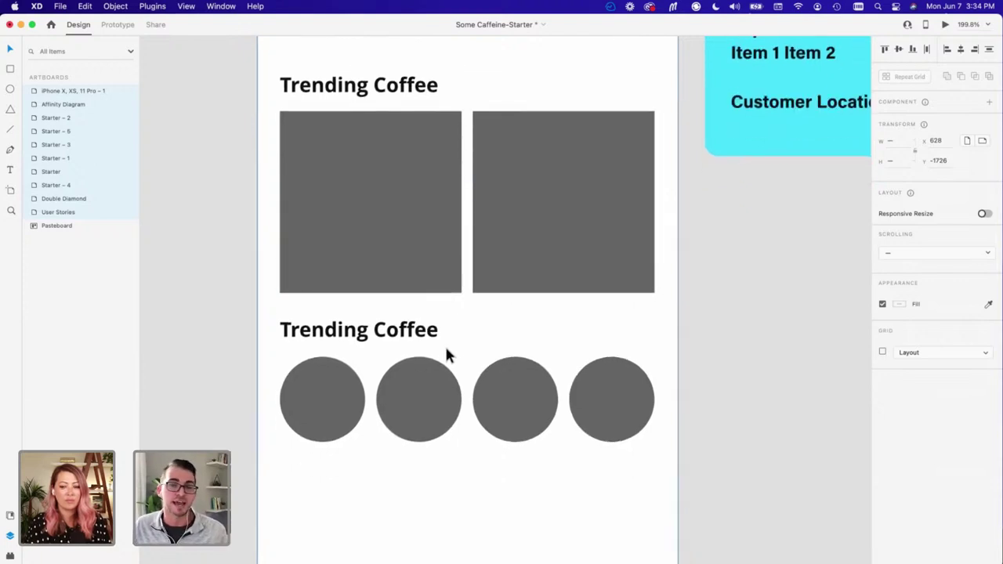
key(super+minus)
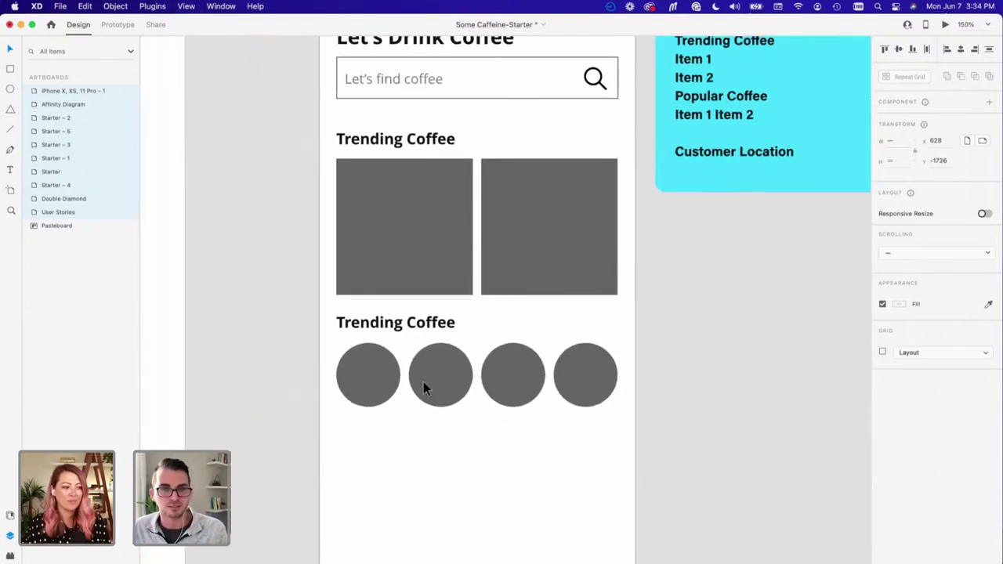
scroll(415, 447, up, 3)
scroll(380, 308, down, 3)
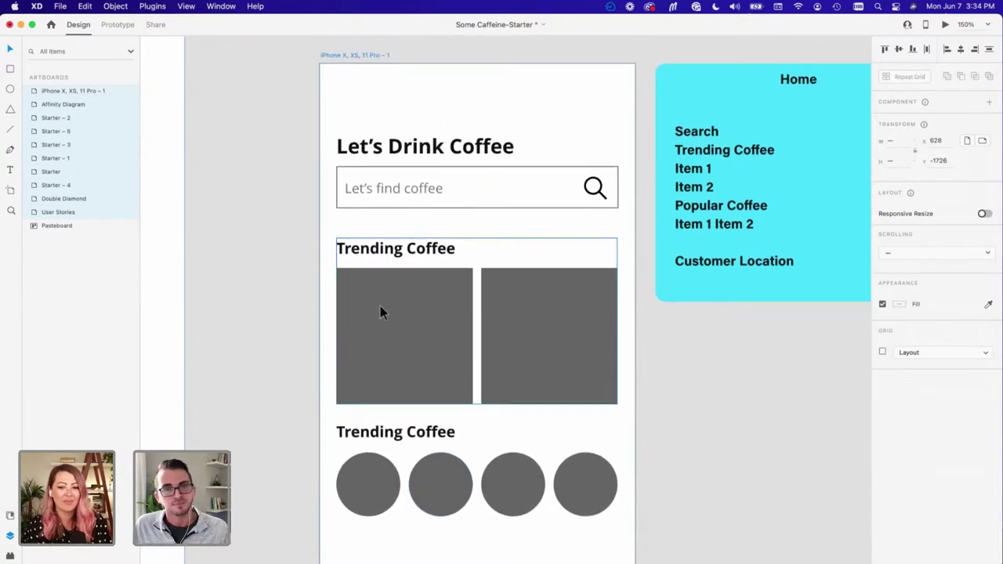
scroll(377, 307, up, 2)
scroll(380, 306, down, 5)
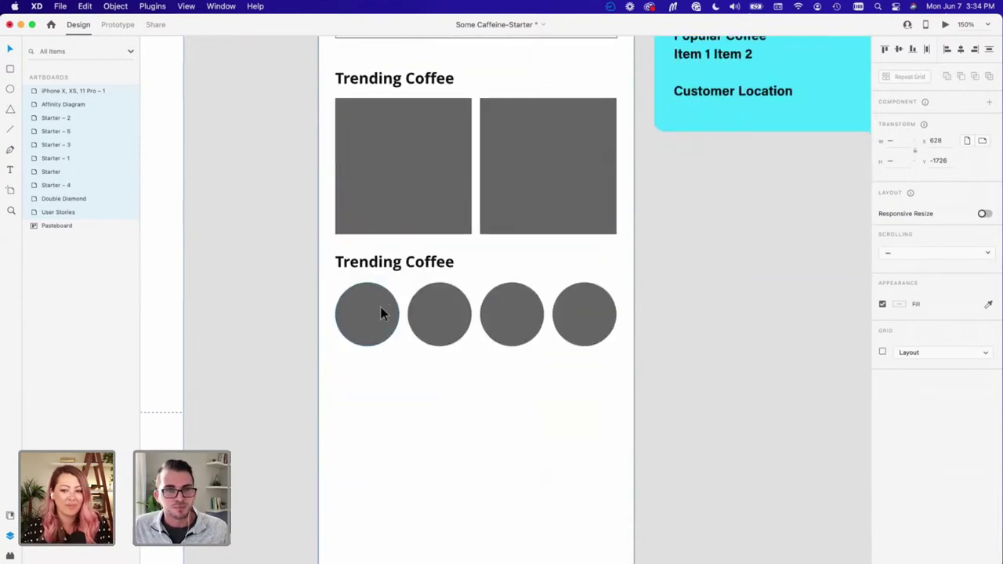
scroll(384, 312, up, 3)
scroll(700, 85, up, 1)
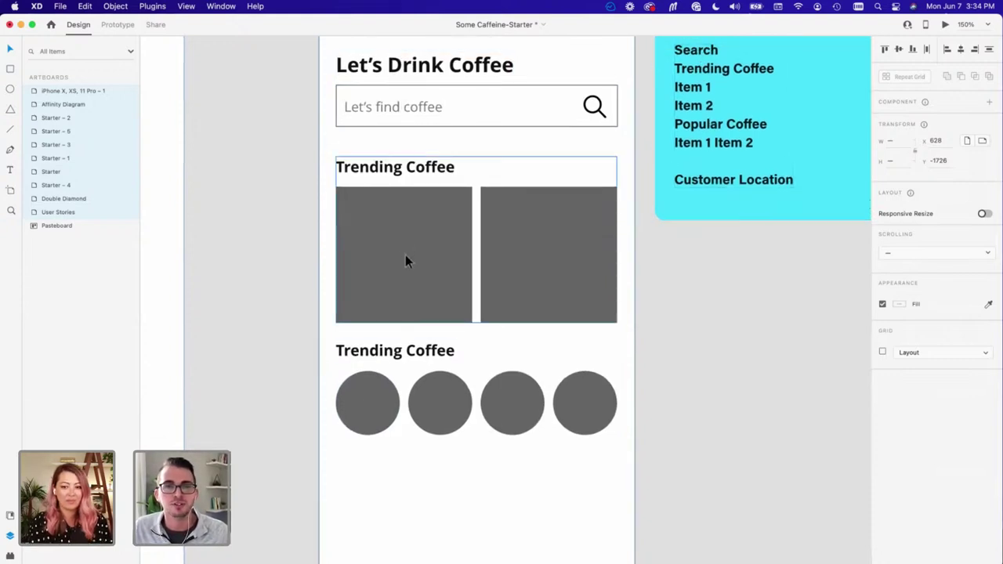
Step: Change the heading above the four circles to "Popular Coffee"
double_click(389, 352)
click(402, 350)
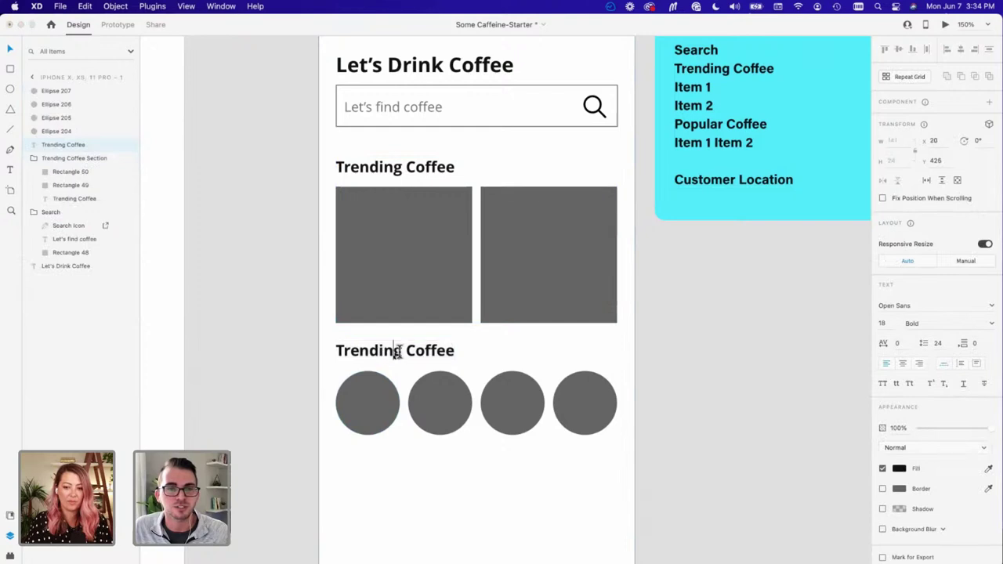
key(alt+shift+Left)
text(Popular)
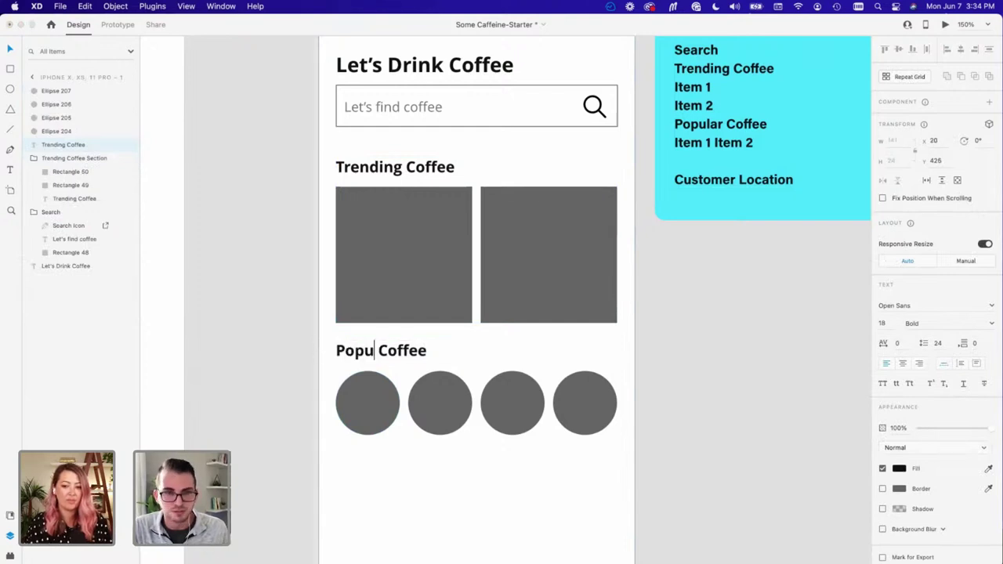
key(Escape)
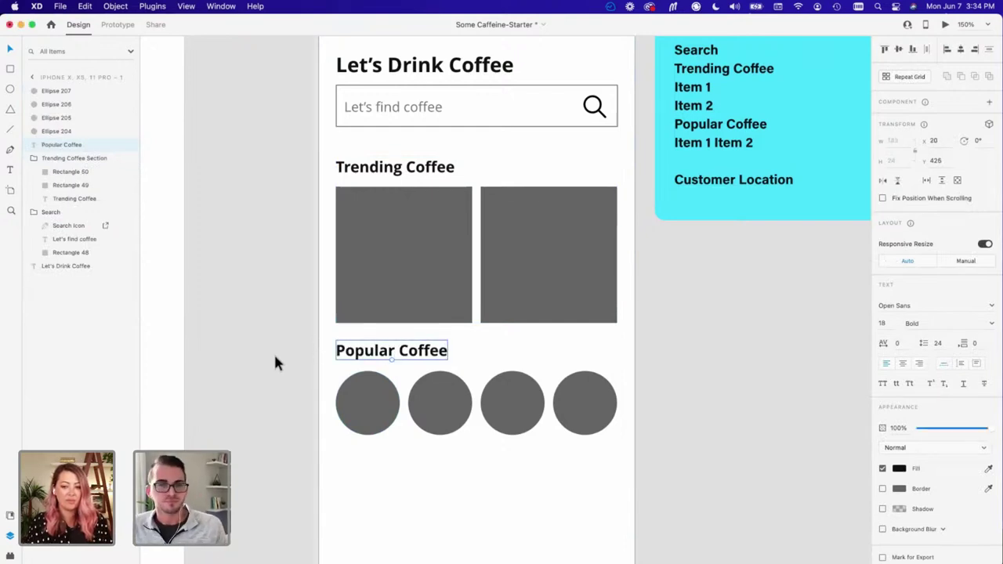
click(480, 468)
Step: Draw a 375 by 54 px bar across the artboard below the circles and fill it with the saved grey #707070
scroll(479, 464, down, 3)
scroll(481, 470, up, 4)
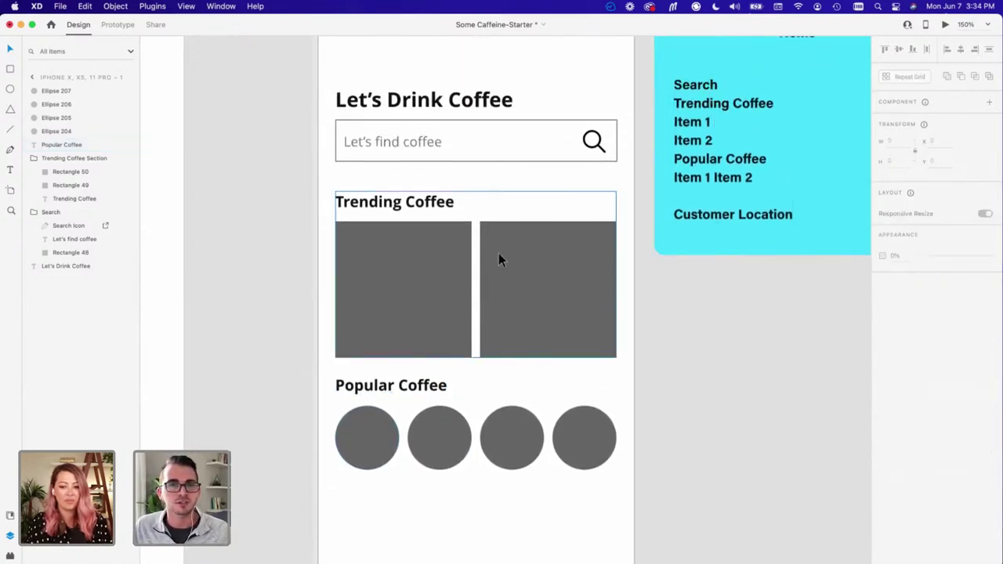
scroll(498, 259, down, 8)
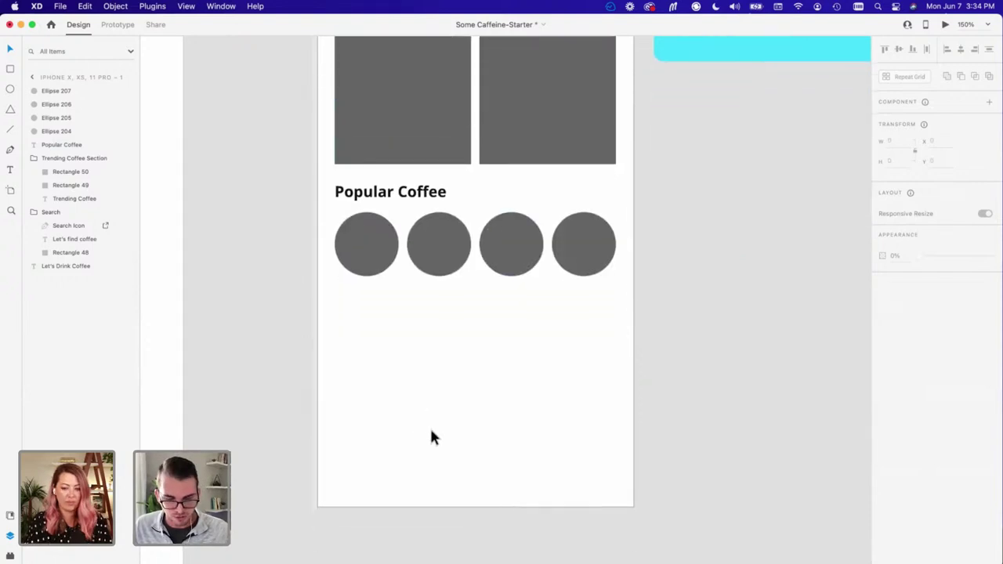
key(r)
drag(318, 327, 328, 334)
drag(516, 366, 633, 373)
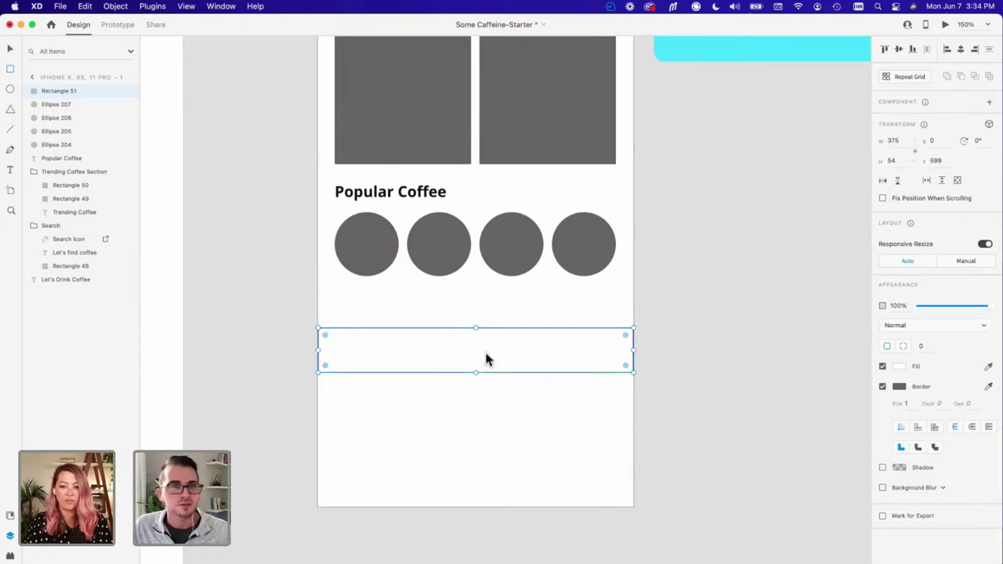
click(901, 368)
click(816, 432)
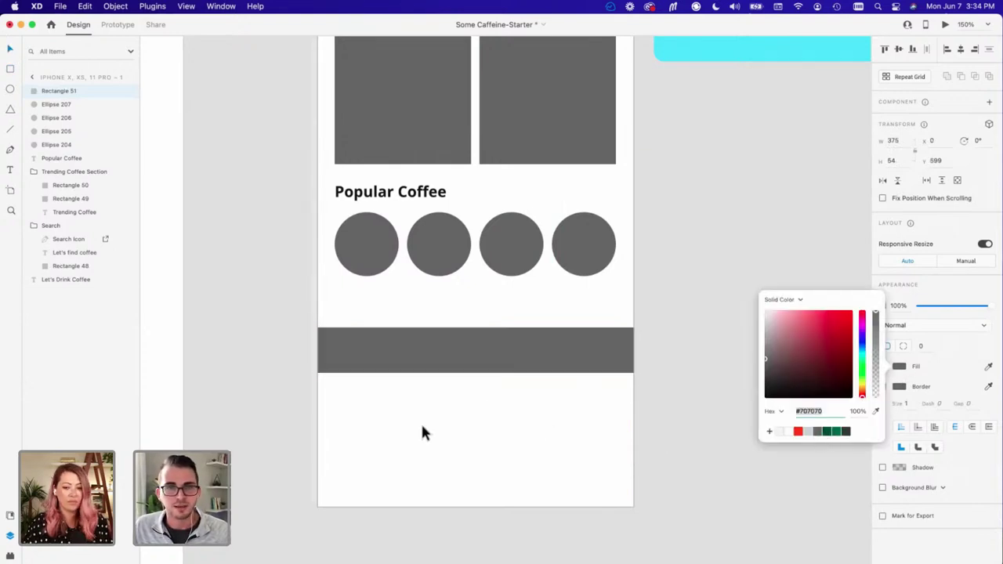
click(417, 302)
Step: Copy the "Popular Coffee" heading onto the grey bar and change the copy's text to "Location Bar"
click(392, 195)
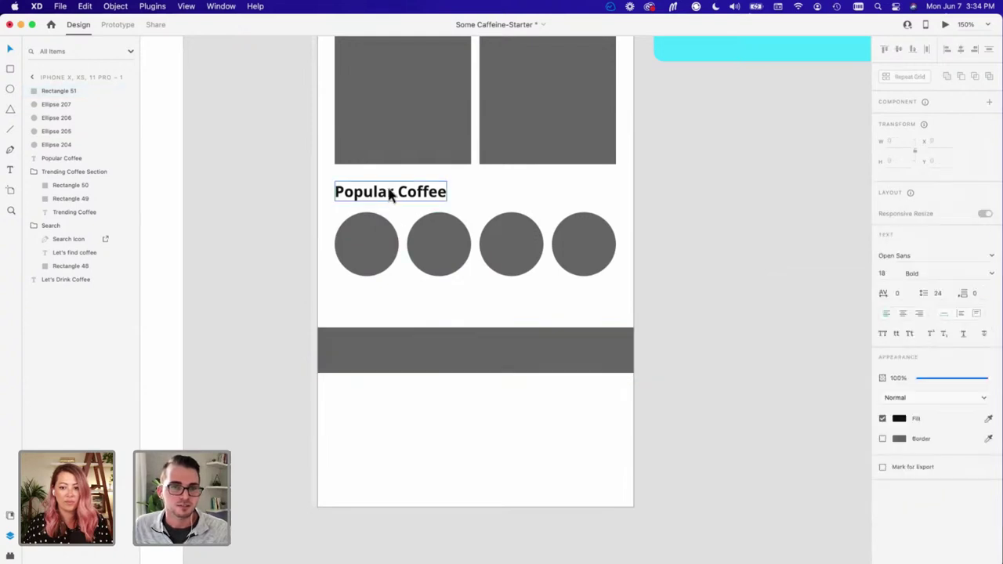
key(super+d)
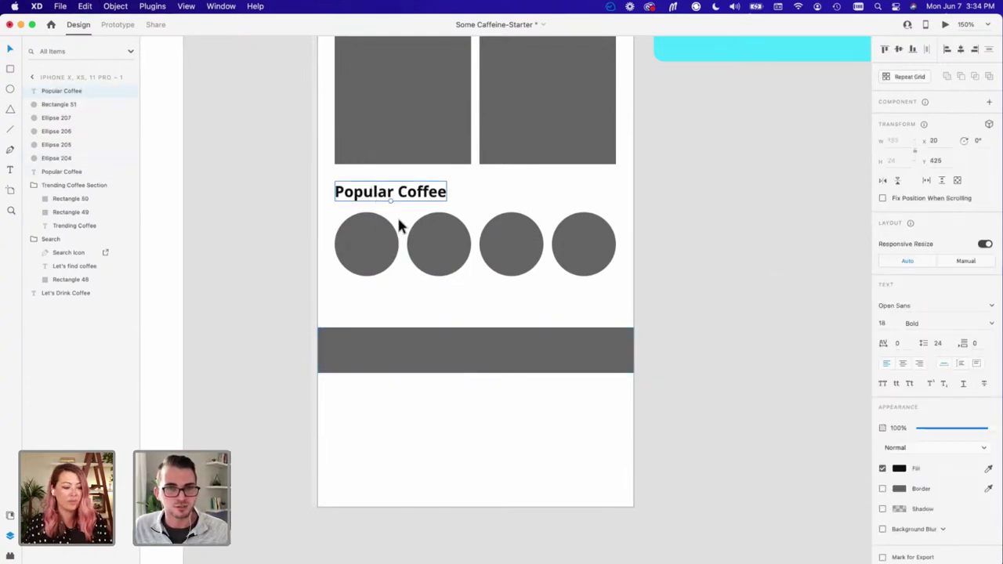
drag(371, 192, 460, 350)
double_click(459, 350)
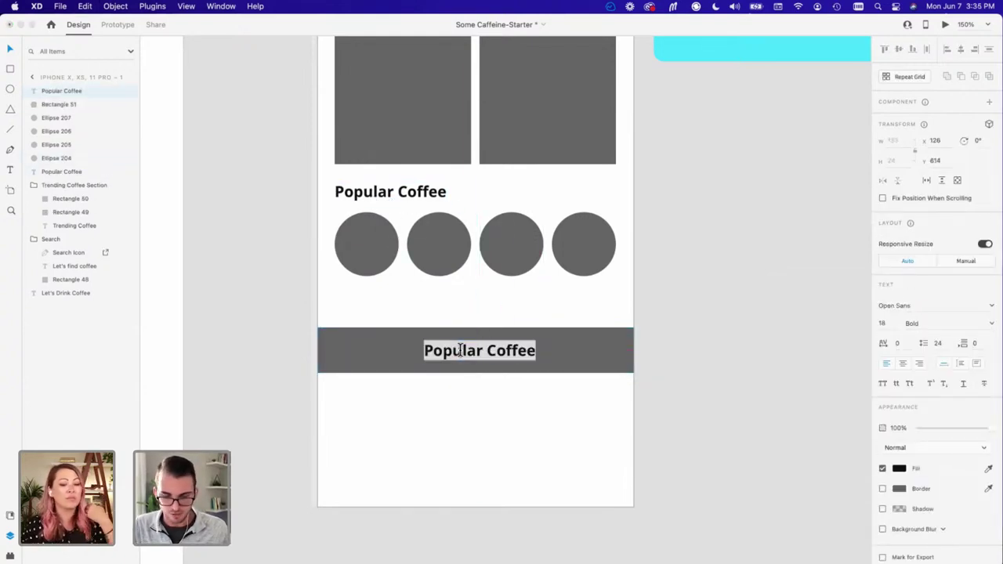
text(Location bar)
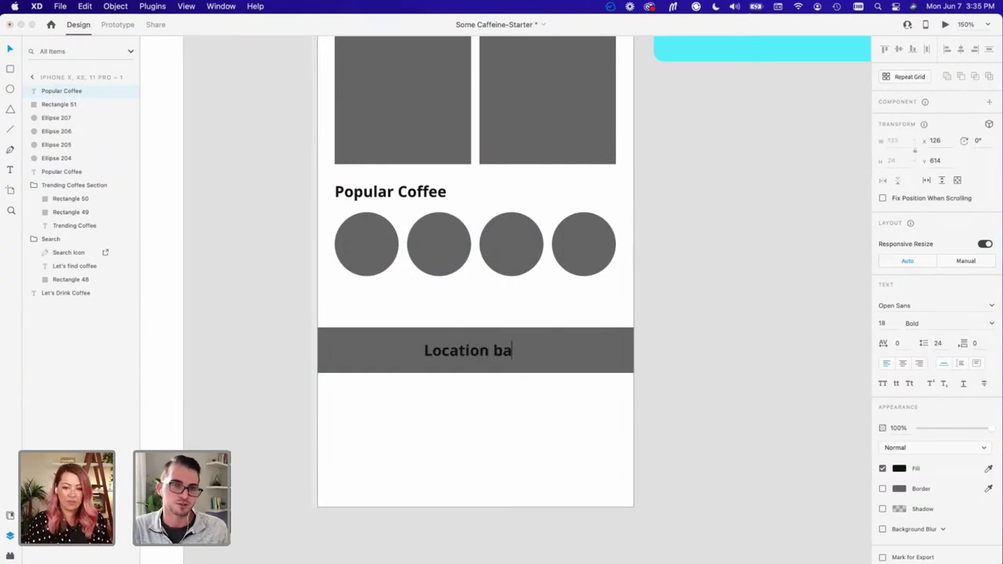
key(BackSpace)
key(BackSpace)
text(Bar)
key(Escape)
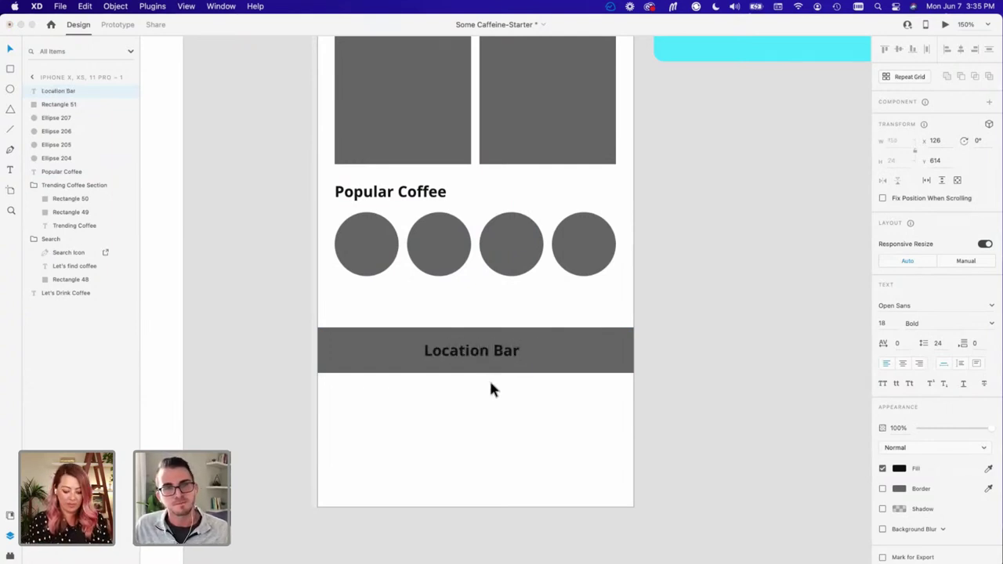
Step: Align the "Location Bar" text with the left edge of the first column and show the layout grid
drag(470, 354, 401, 358)
key(super+shift+apostrophe)
key(Escape)
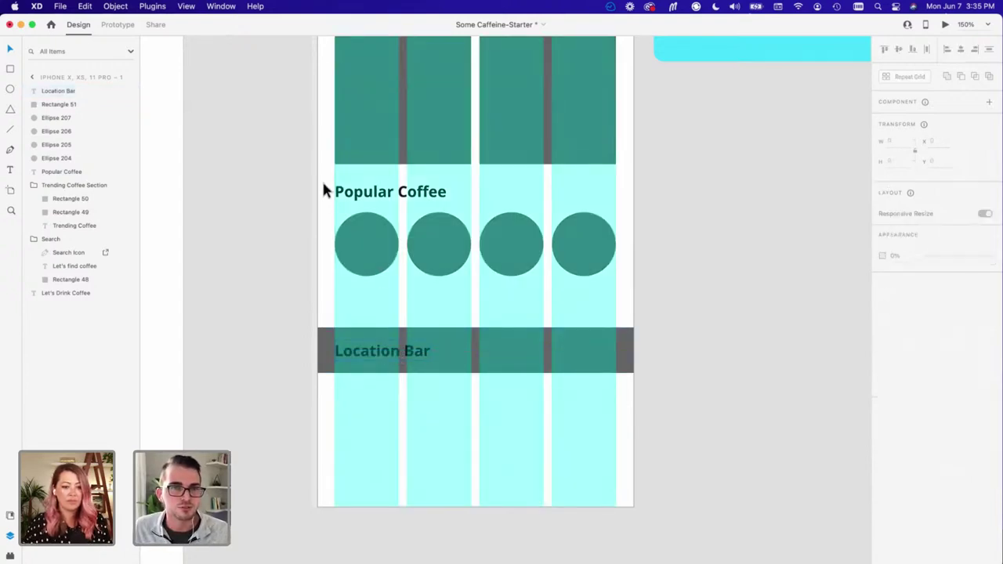
drag(322, 192, 486, 240)
key(super+z)
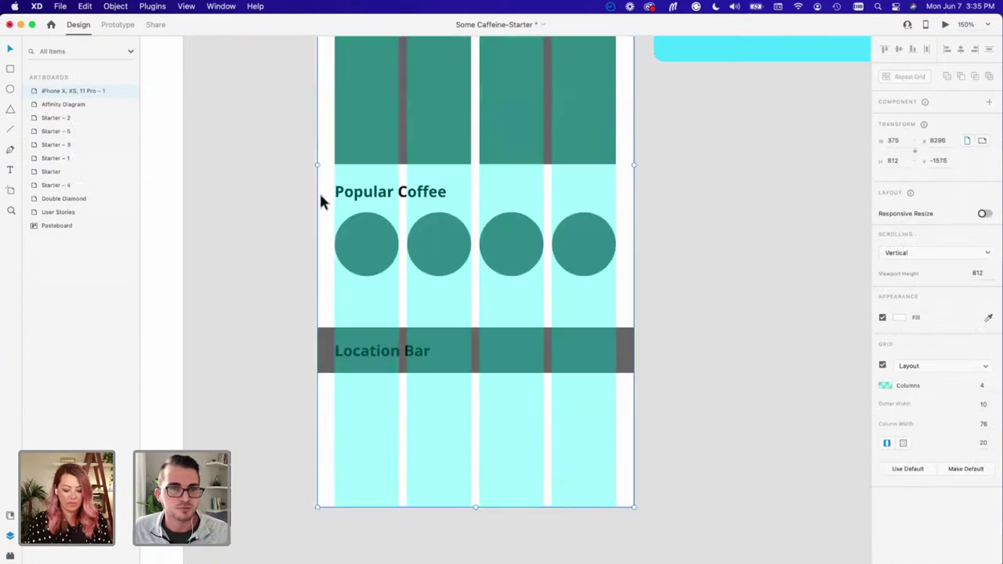
key(Escape)
Step: Group the "Popular Coffee" heading with its four circles as "Popular Coffee" and hide the layout grid
drag(605, 298, 380, 186)
key(super+g)
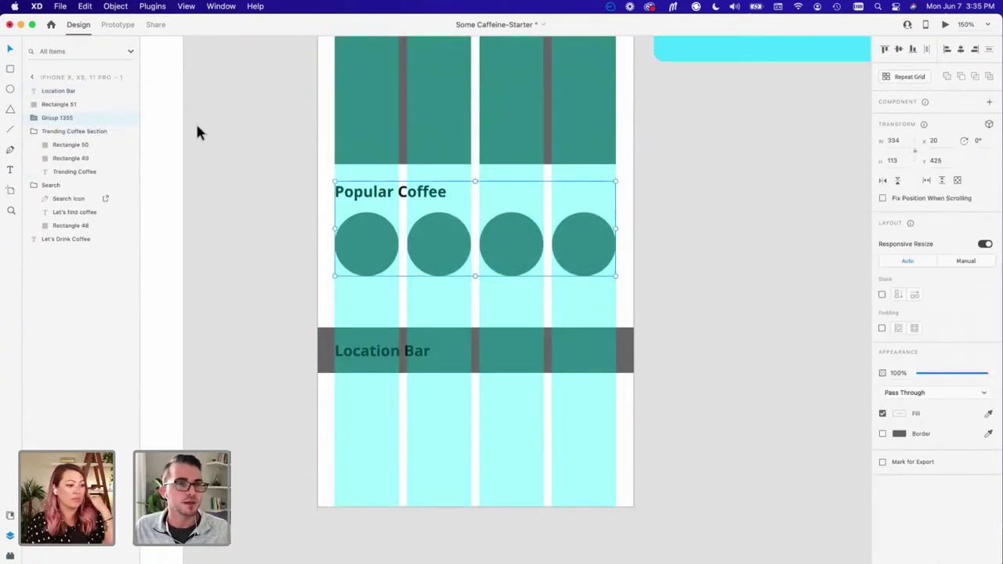
double_click(64, 118)
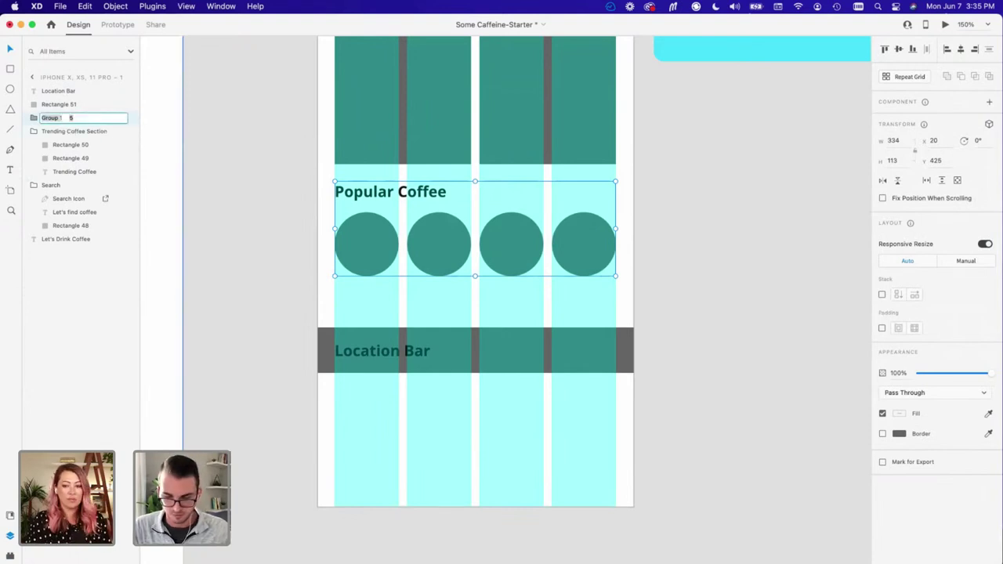
text(Popular Coffee)
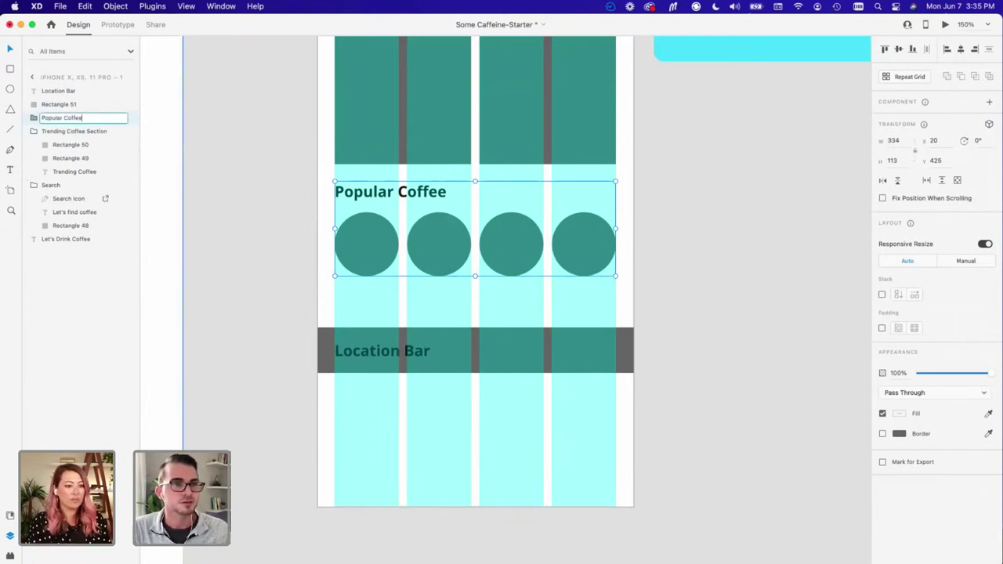
key(Return)
click(296, 291)
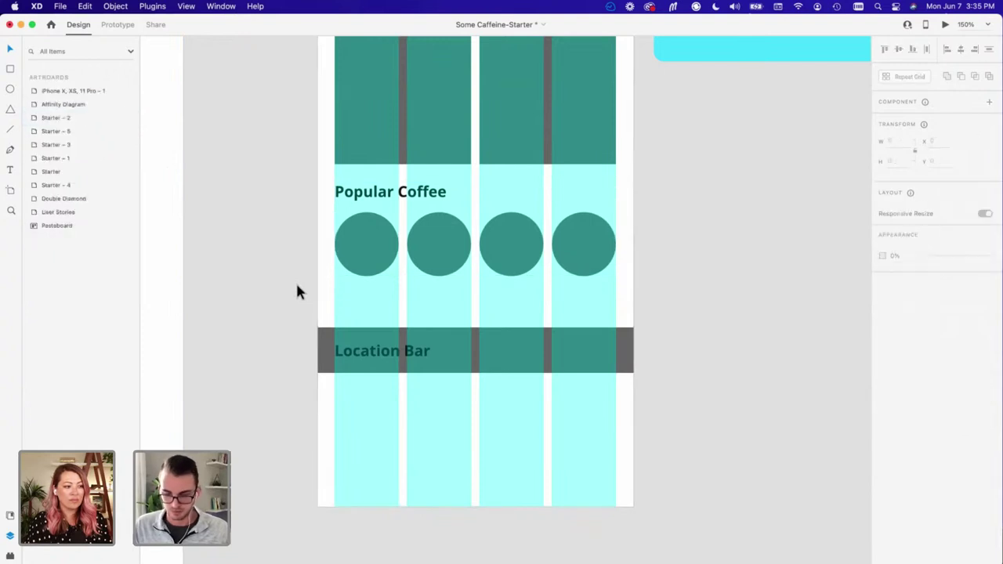
key(super+shift+apostrophe)
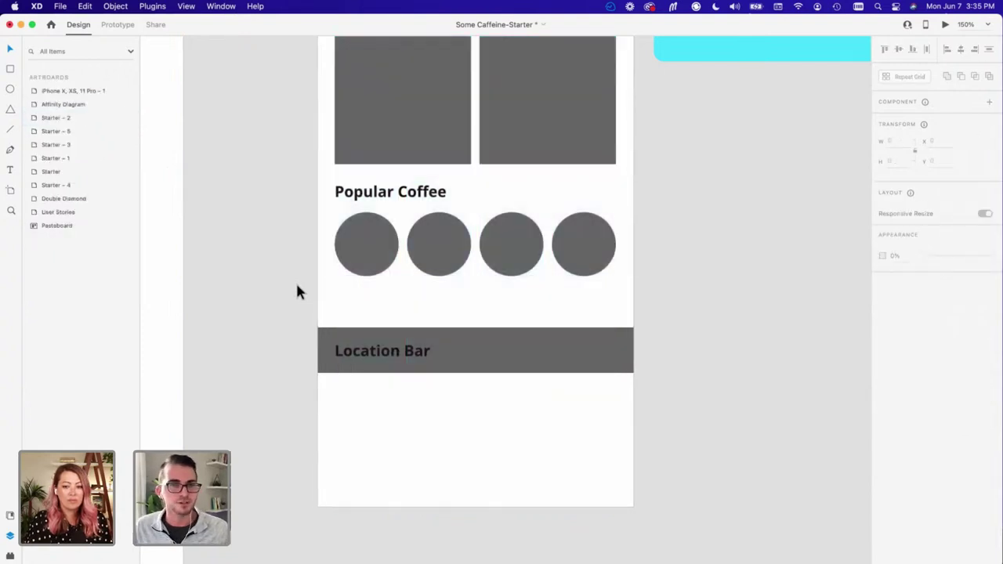
Step: Draw a 375 by 81 px rectangle across the full artboard width just below the location bar
click(434, 362)
click(396, 313)
key(super+1)
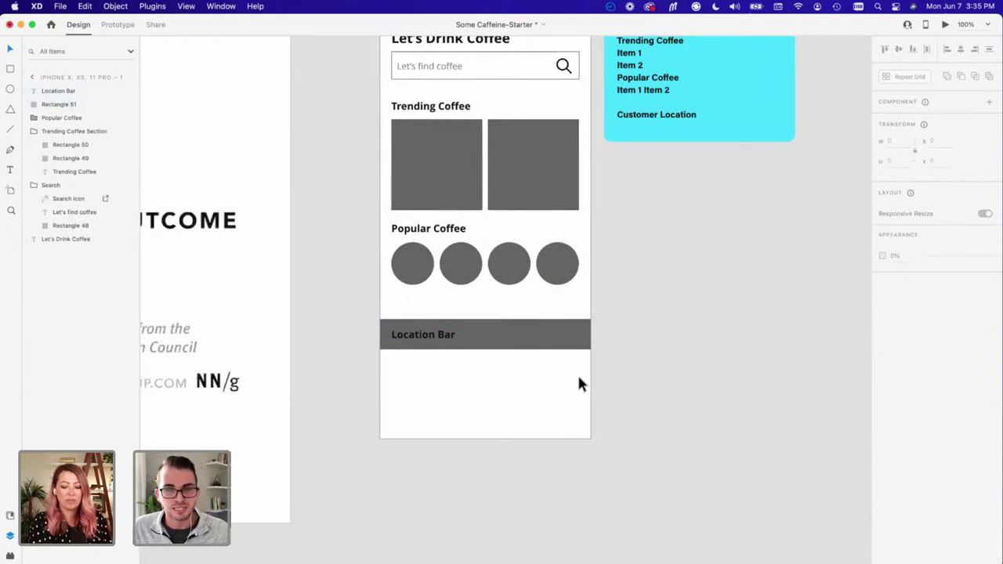
key(super+2)
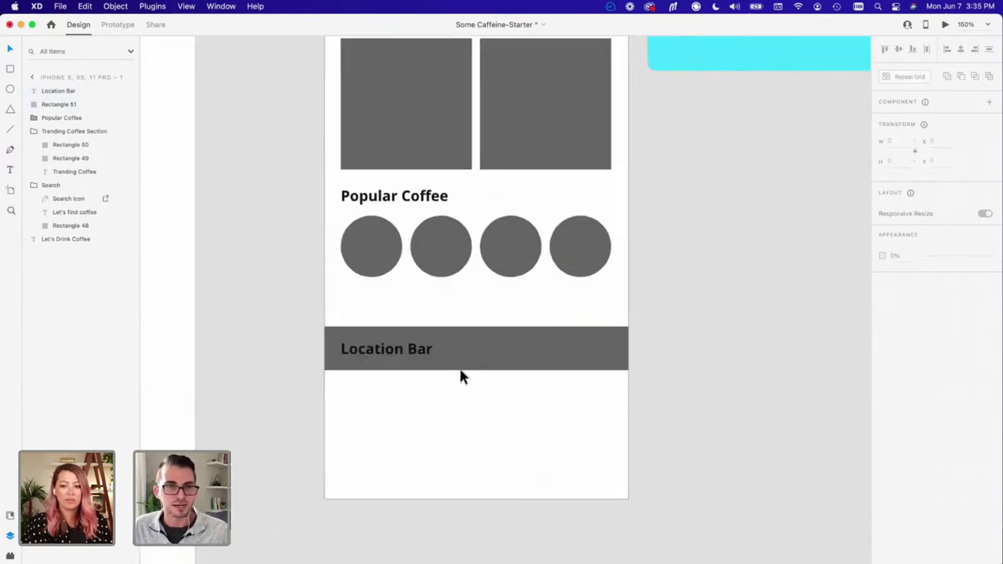
scroll(454, 371, down, 2)
scroll(393, 403, down, 1)
key(r)
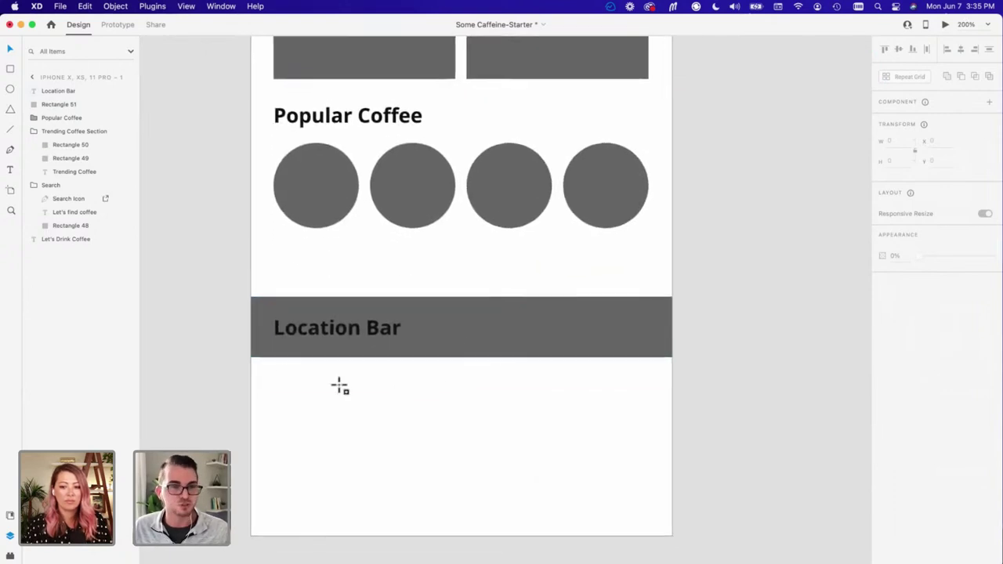
mouse_move(251, 361)
mouse_down()
mouse_move(469, 463)
mouse_move(672, 450)
mouse_up()
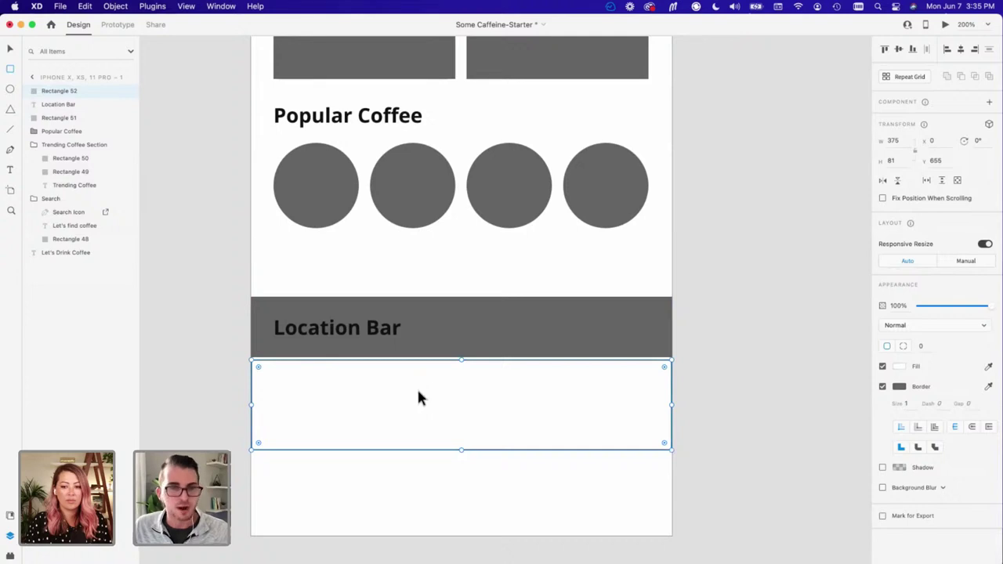
Step: Give the new rectangle the saved light grey #D4D9DC fill with no border and move it down to the artboard's lower edge
click(899, 366)
click(809, 431)
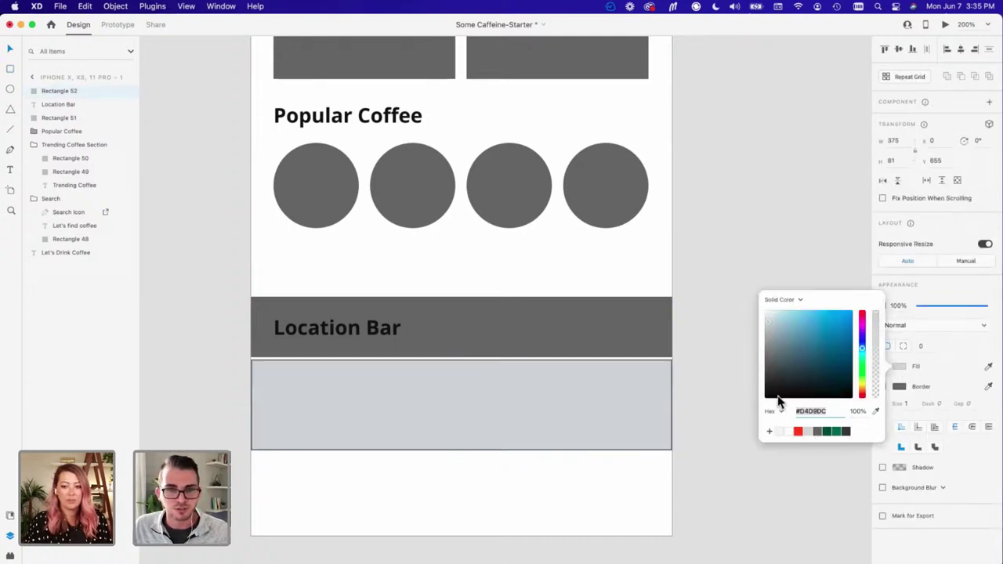
click(935, 382)
click(882, 386)
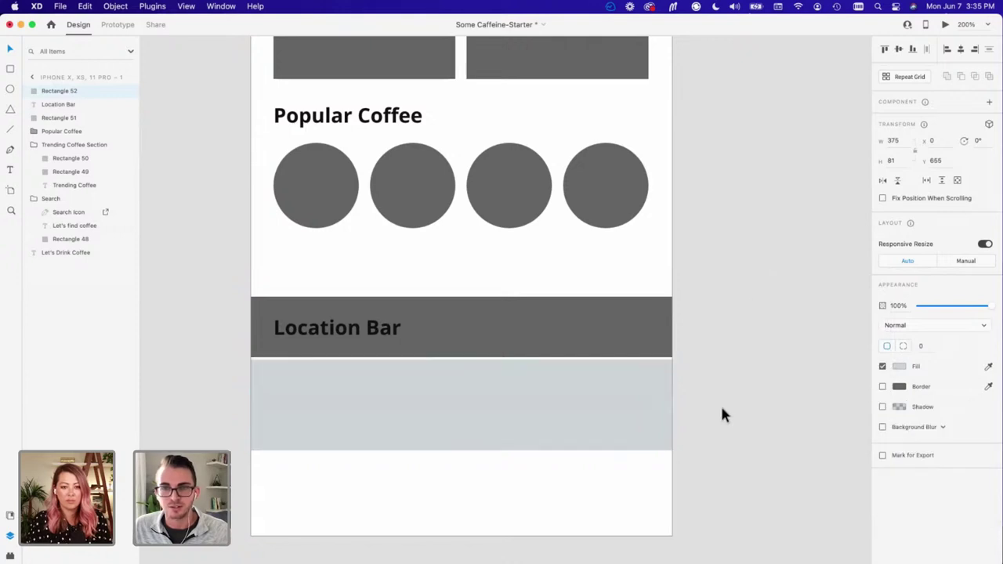
click(720, 416)
drag(513, 418, 506, 501)
Step: Group the "Location Bar" text with its dark grey bar and name the group "Location Bar"
click(318, 331)
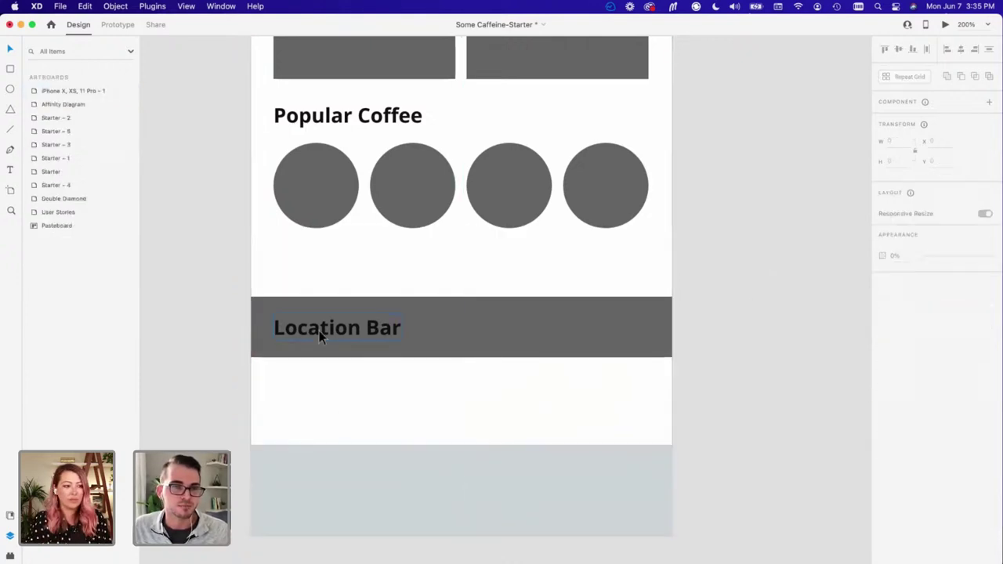
shift+click(488, 336)
key(super+g)
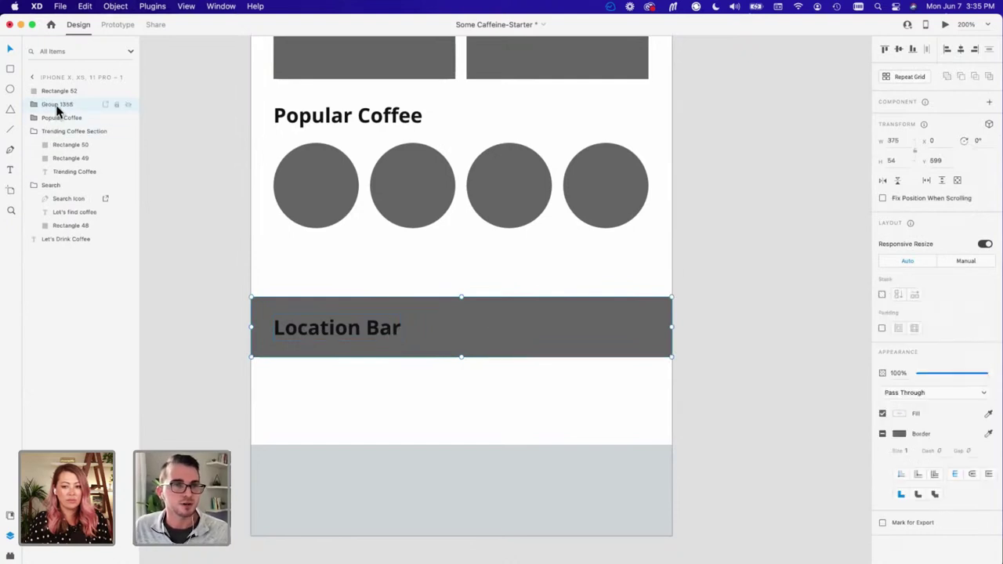
double_click(56, 108)
text(Location)
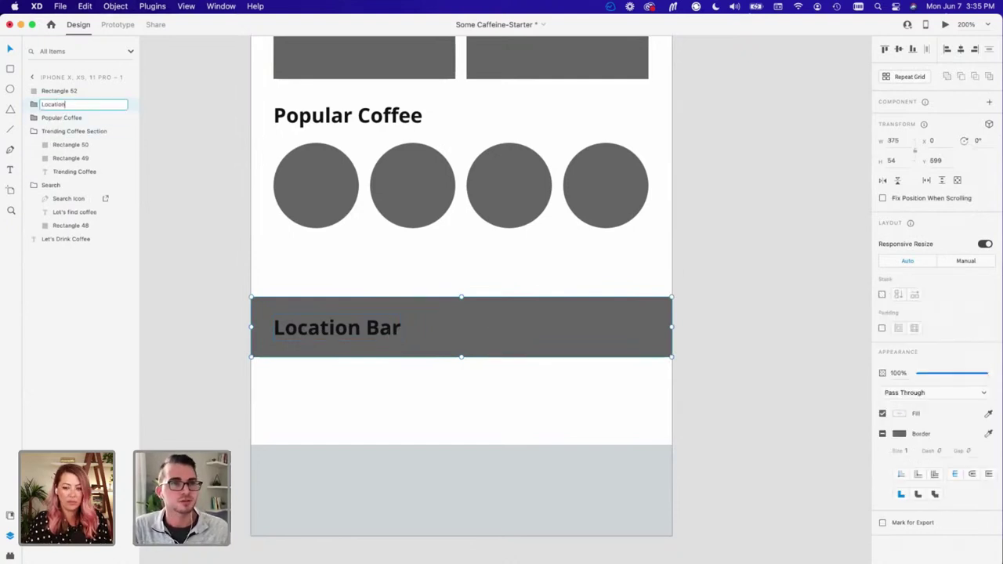
text( Bar)
key(Return)
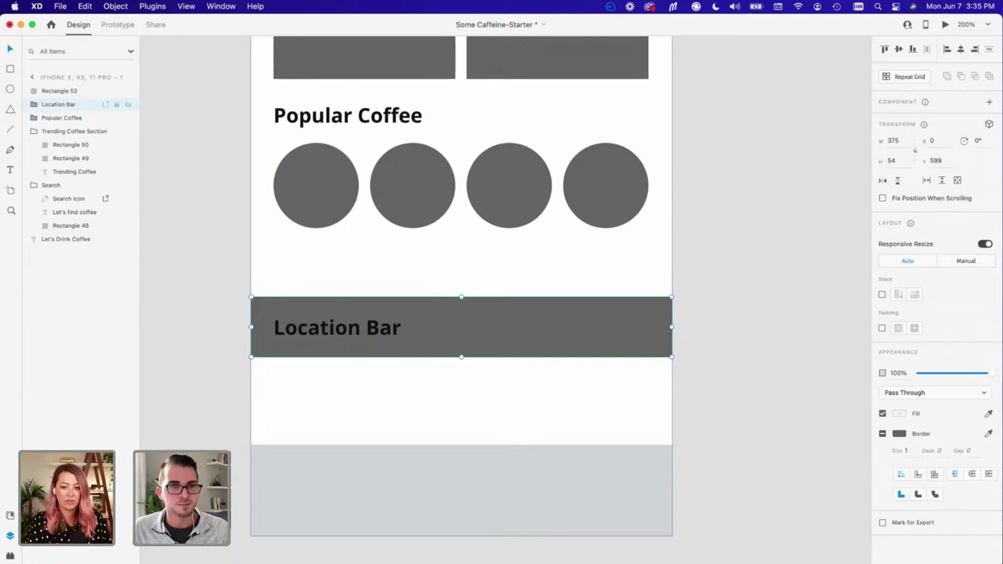
Step: Move the Location Bar group down so it sits directly on top of the light grey rectangle
key(Escape)
drag(488, 350, 498, 431)
click(486, 340)
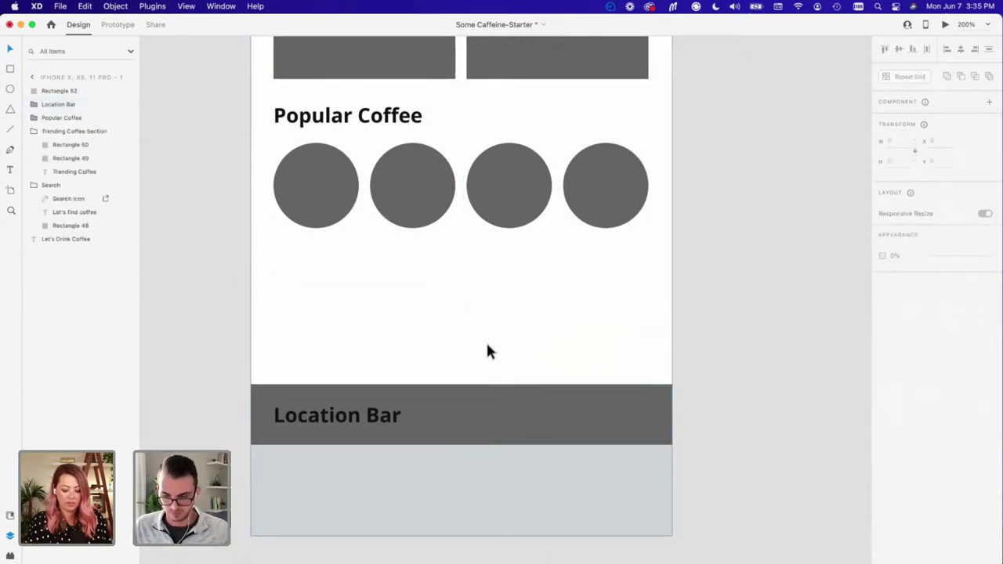
Step: Examine the whole home screen layout, comparing its sections and spacing with the Home card of the affinity diagram
key(super+minus)
scroll(497, 336, down, 2)
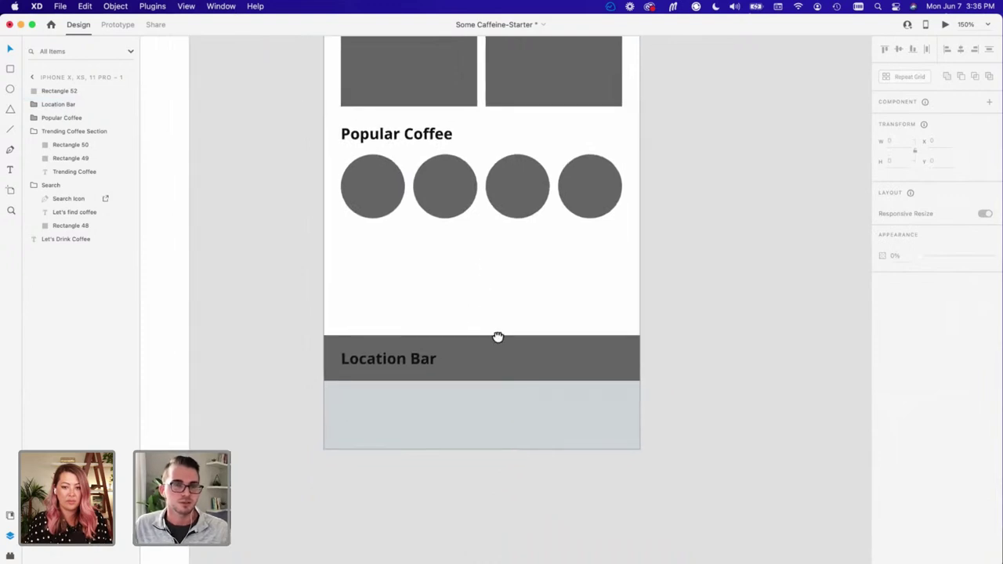
scroll(370, 477, up, 4)
scroll(460, 345, up, 5)
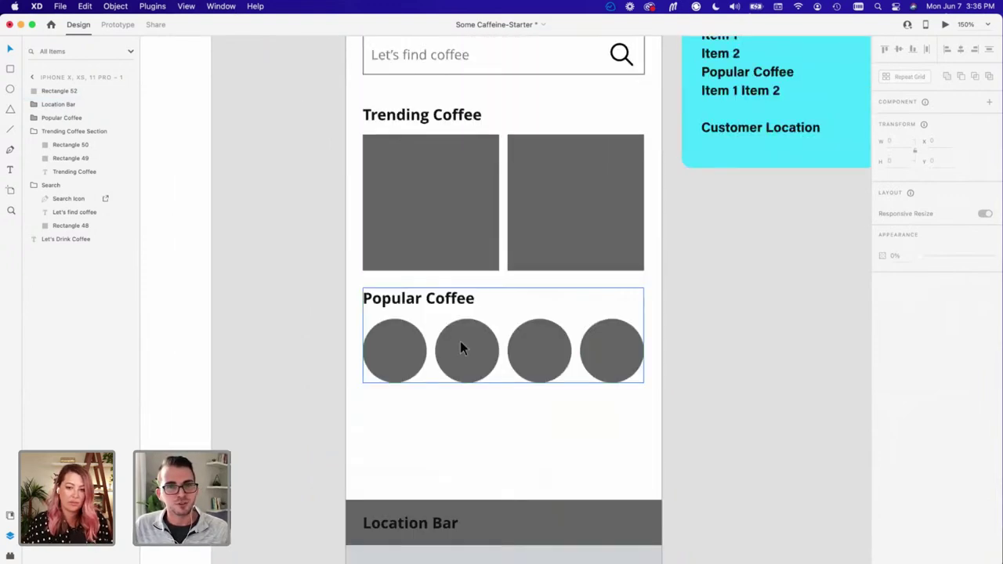
scroll(457, 345, down, 1)
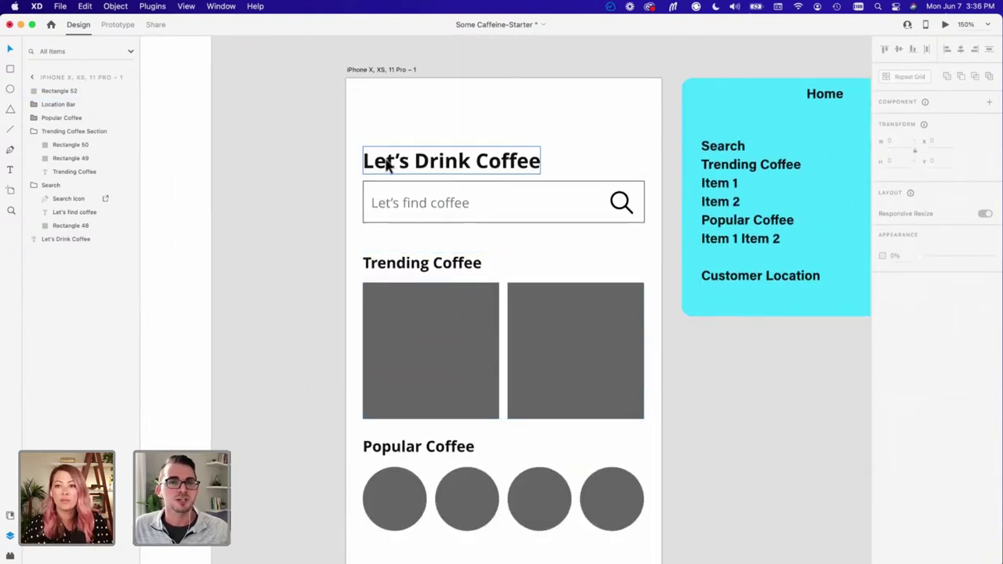
scroll(505, 225, down, 3)
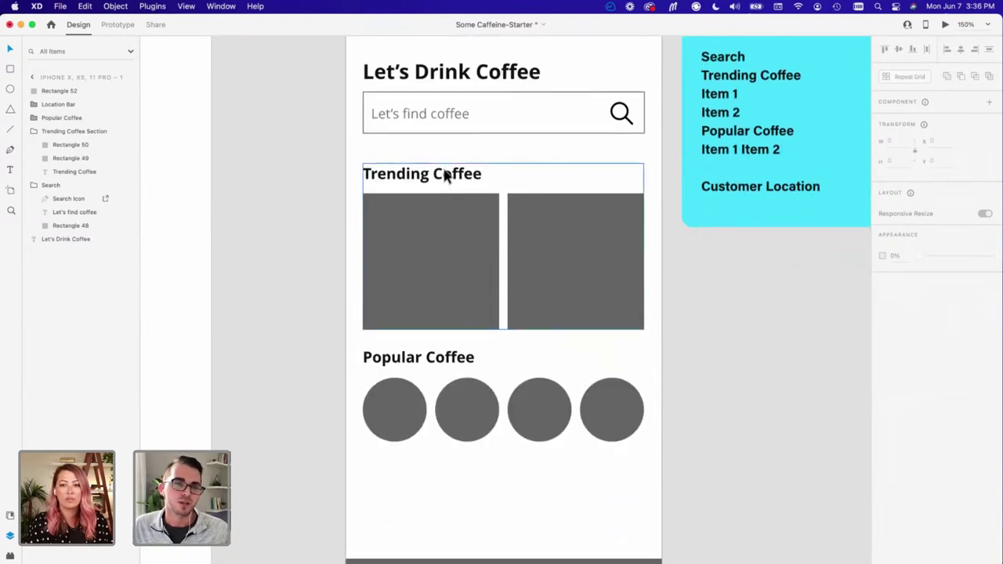
scroll(455, 335, down, 3)
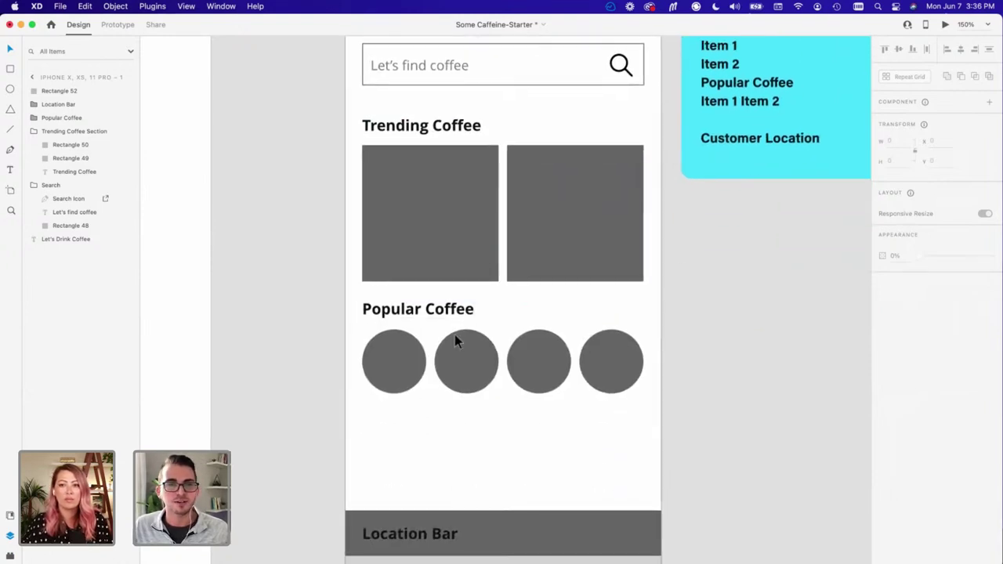
key(super+minus)
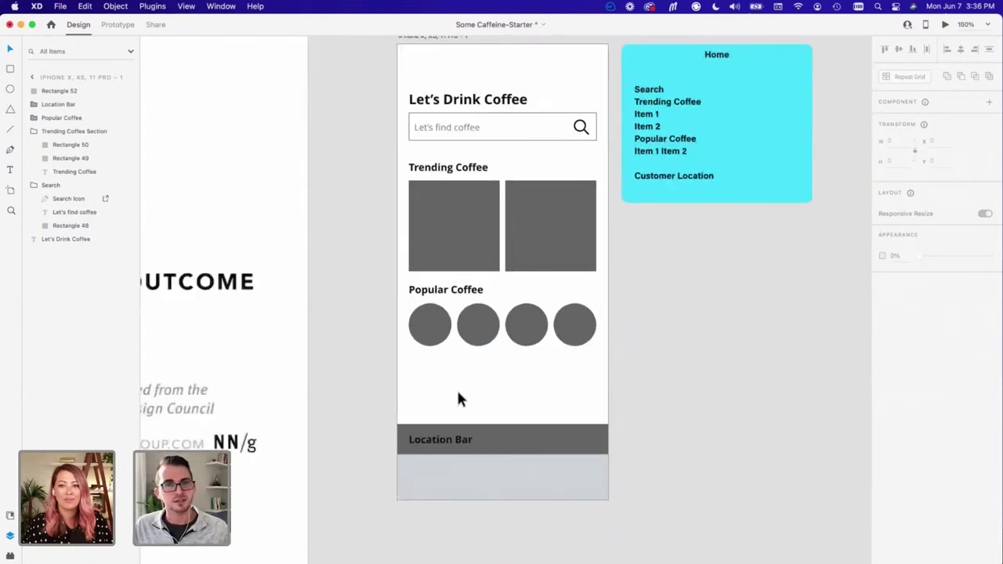
scroll(458, 394, up, 1)
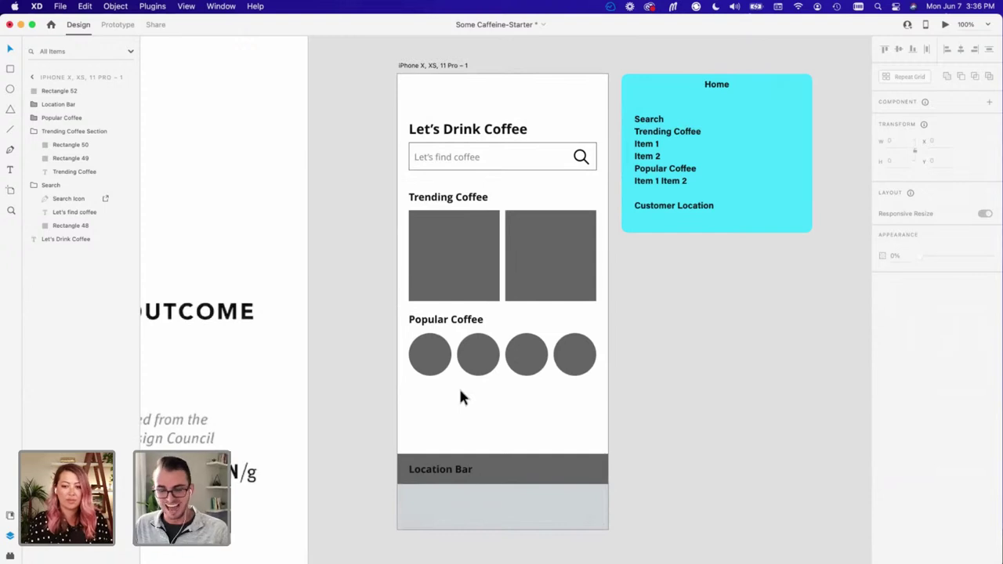
scroll(461, 394, down, 1)
key(super+plus)
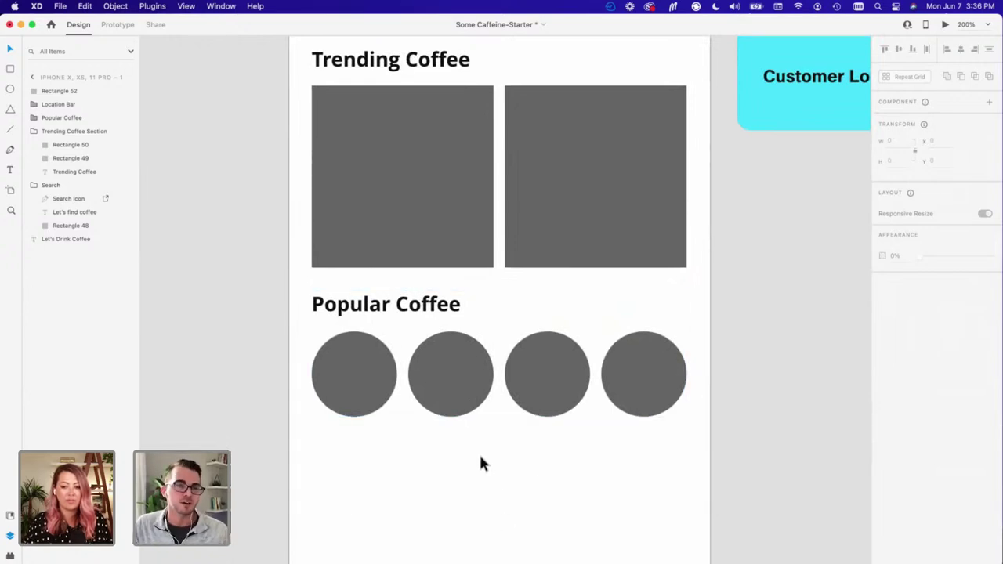
scroll(479, 463, down, 1)
key(super+minus)
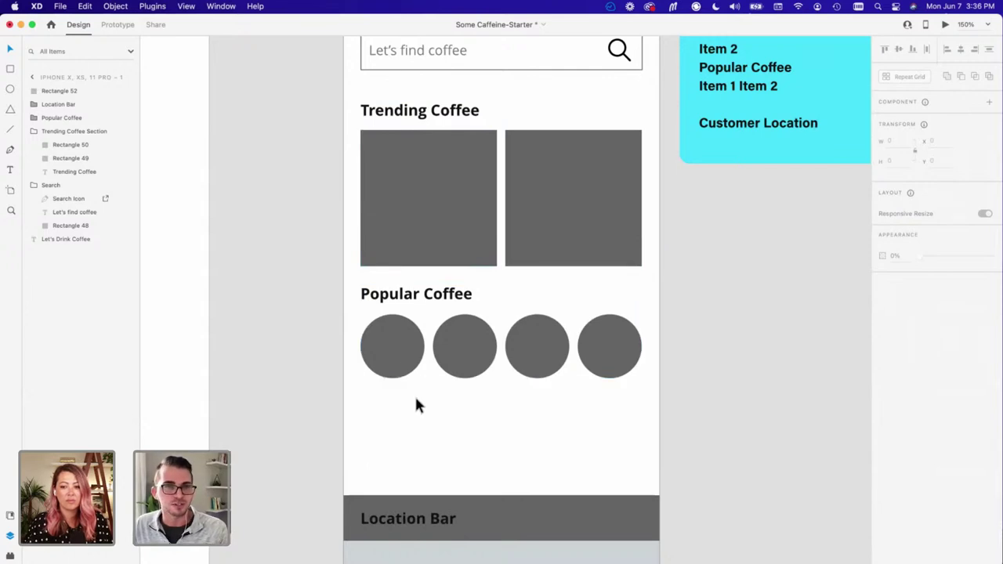
Step: Move the Popular Coffee group further down to leave more space beneath the Trending Coffee squares
key(super+equal)
click(373, 293)
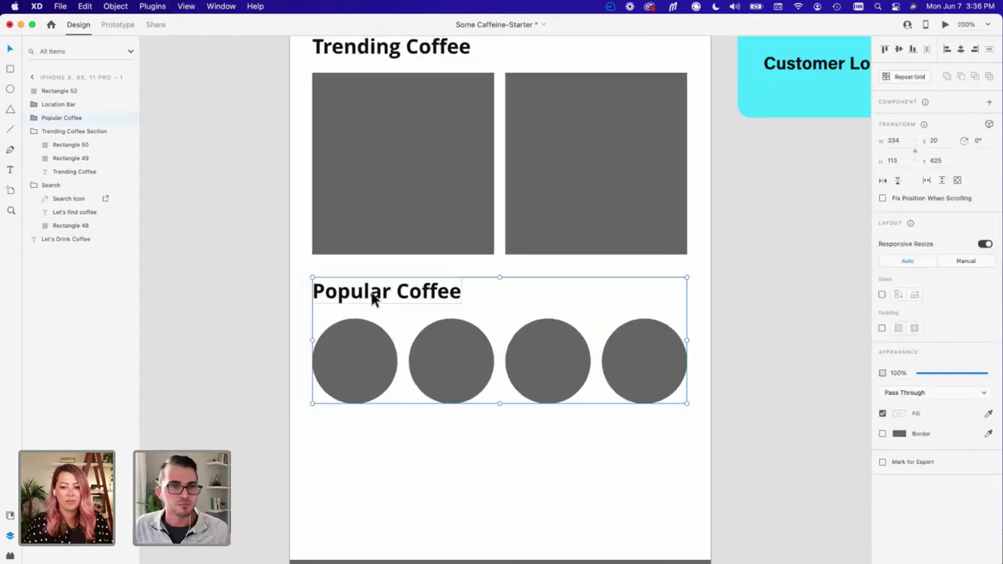
drag(375, 294, 376, 365)
click(376, 315)
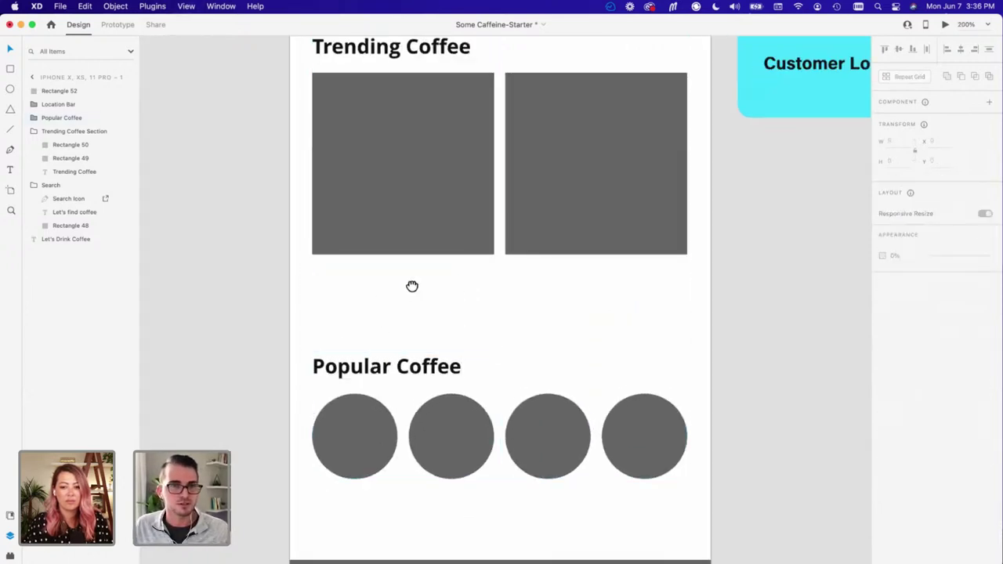
scroll(412, 287, up, 3)
scroll(449, 305, down, 2)
scroll(450, 305, right, 2)
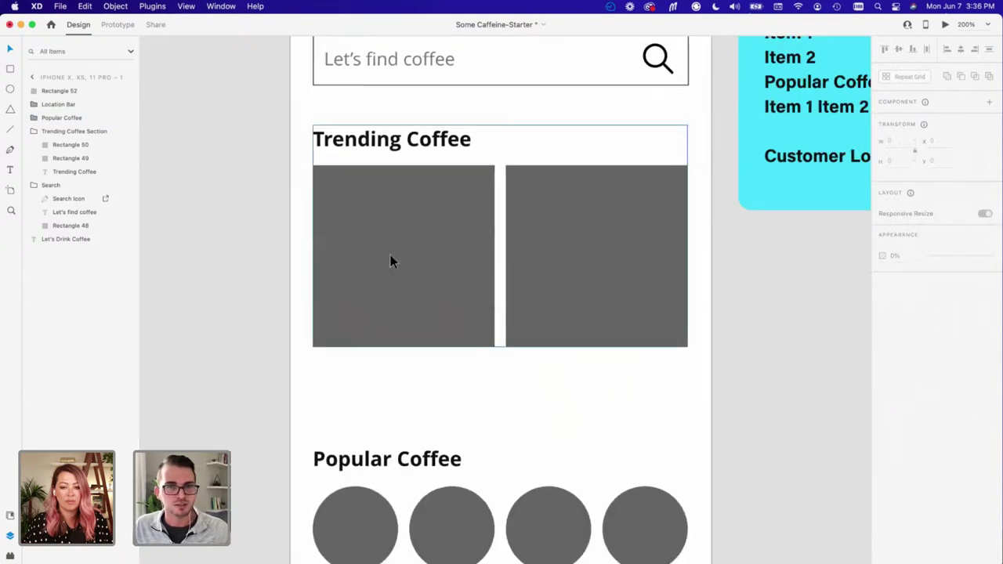
click(391, 262)
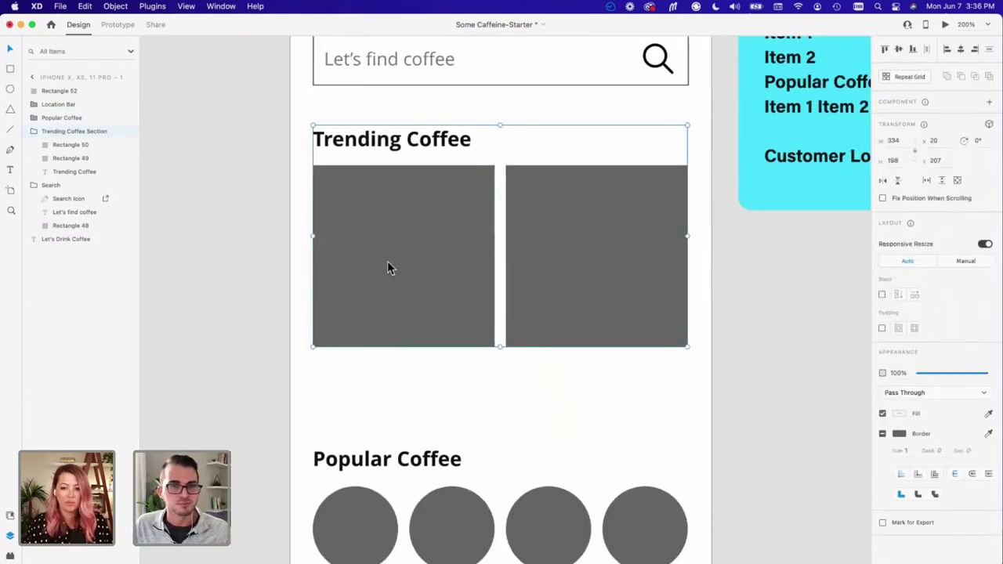
right_click(388, 267)
click(270, 385)
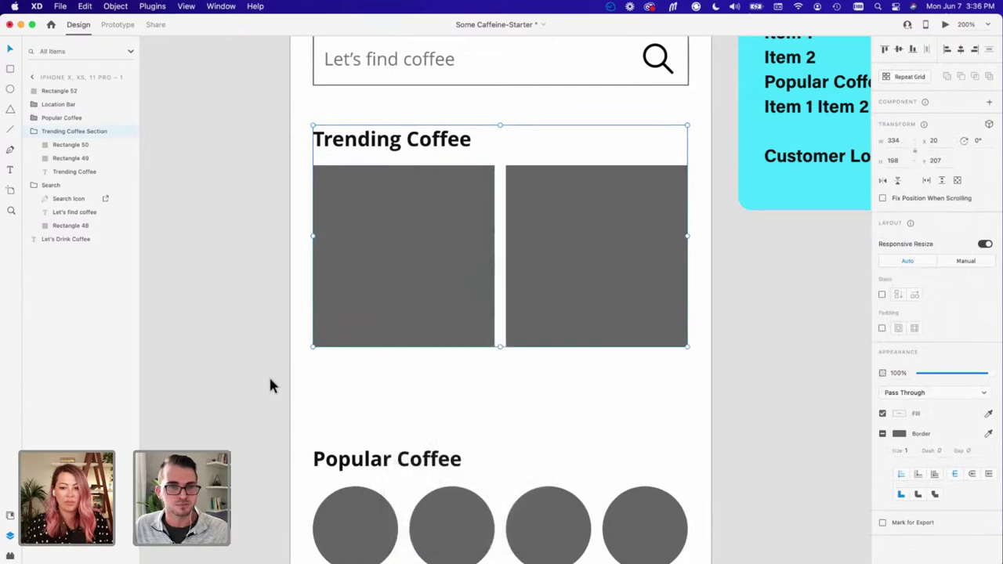
click(268, 385)
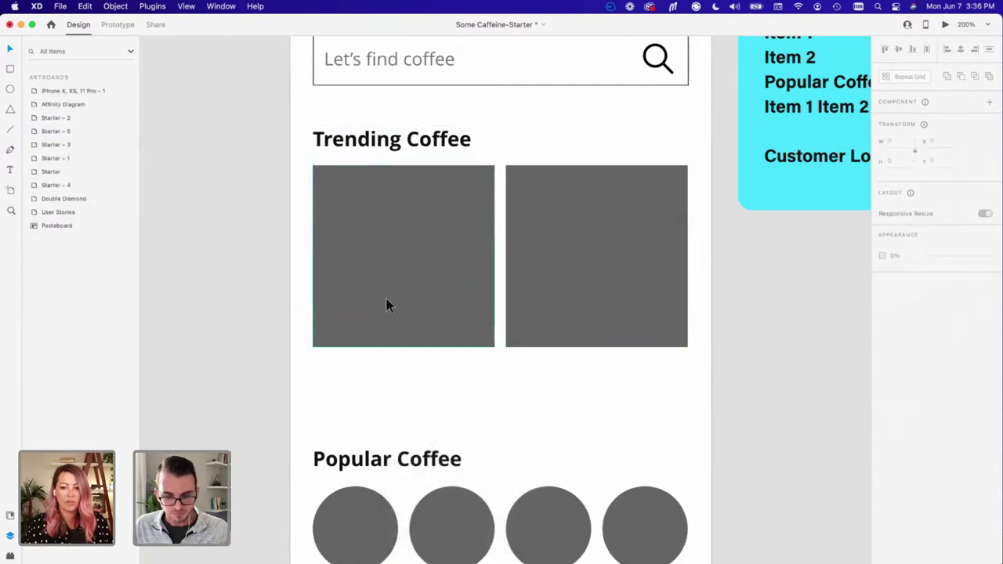
Step: Add a text label reading "Caramel Cold Brew" directly below the first Trending Coffee image placeholder
key(t)
click(328, 380)
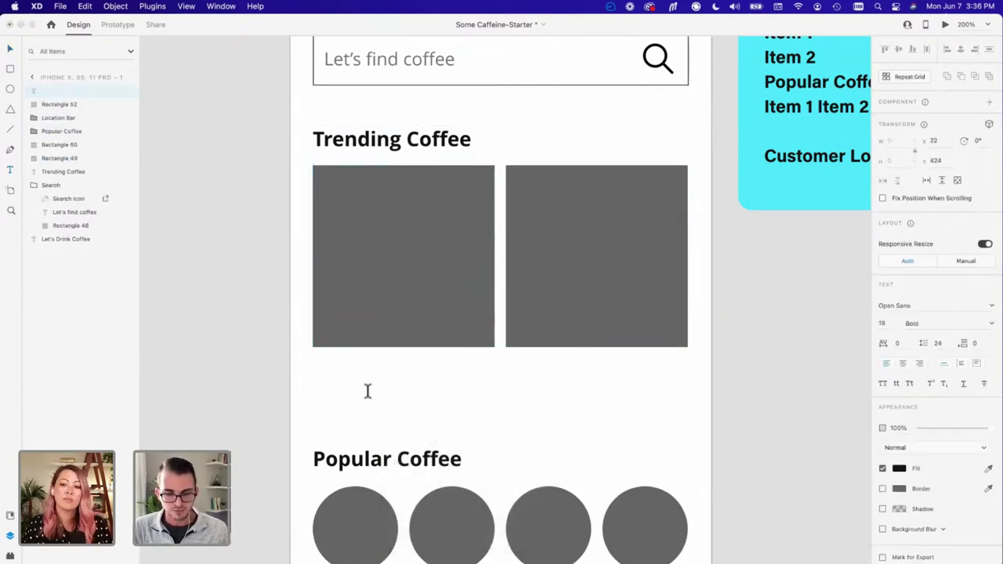
text(Coffee)
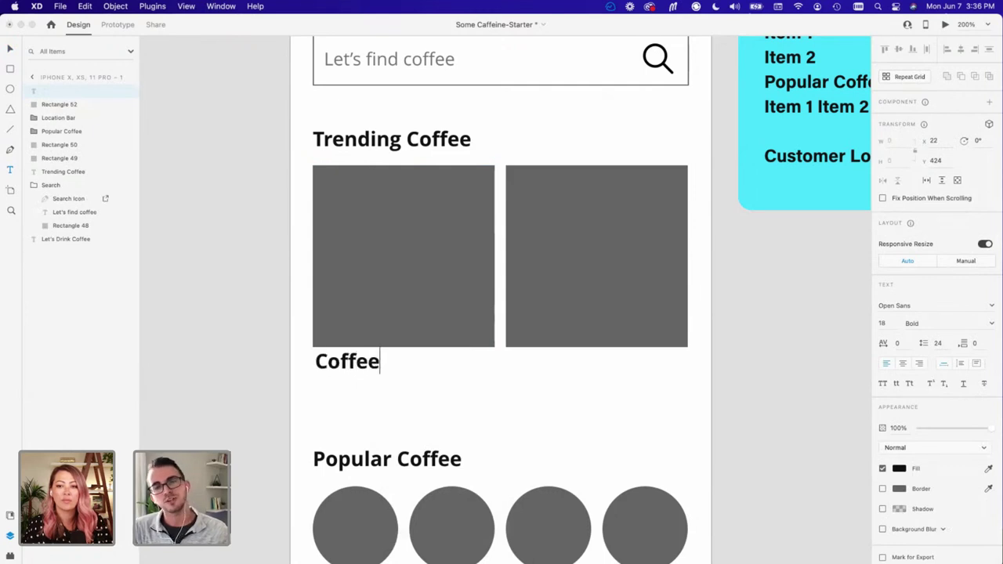
key(super+a)
text(C)
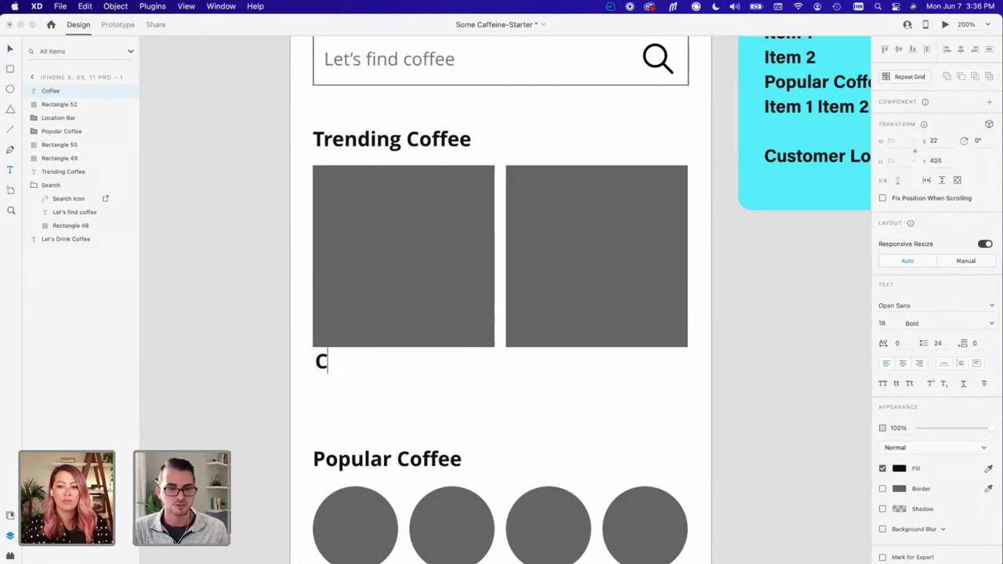
text(armael )
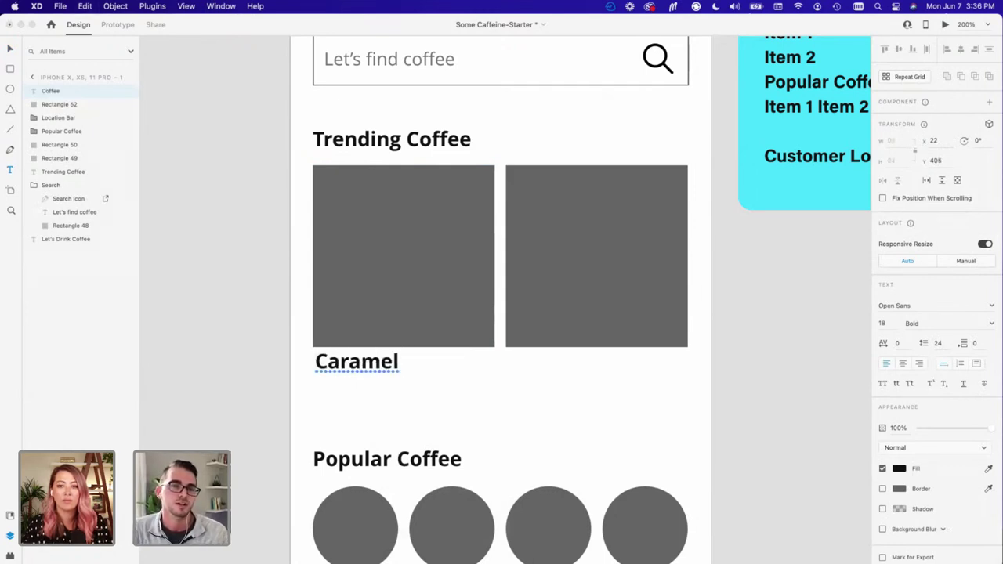
text(Cold B)
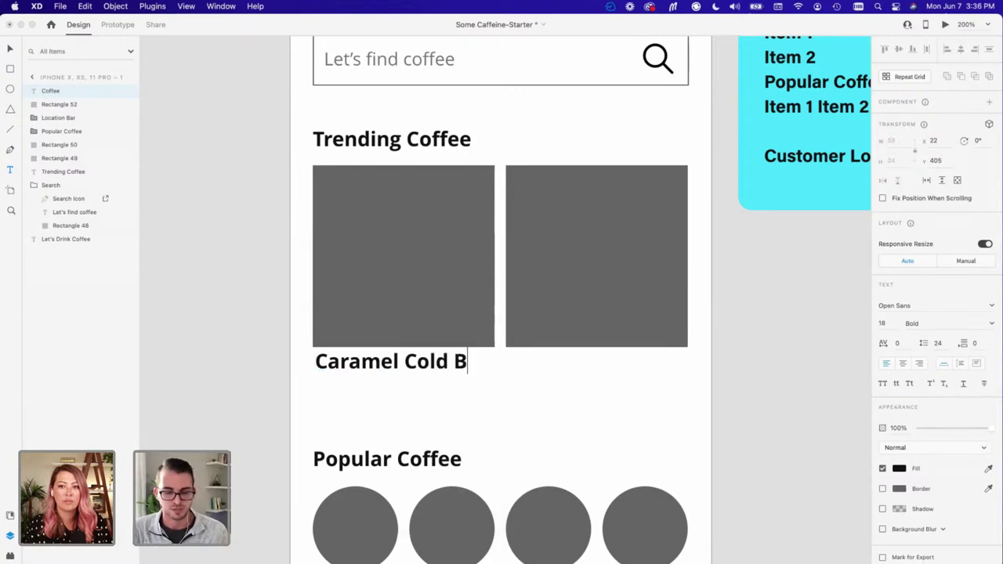
text(rew)
Step: Reduce the Caramel Cold Brew label's font size, trying 16 before settling on 14
key(super+a)
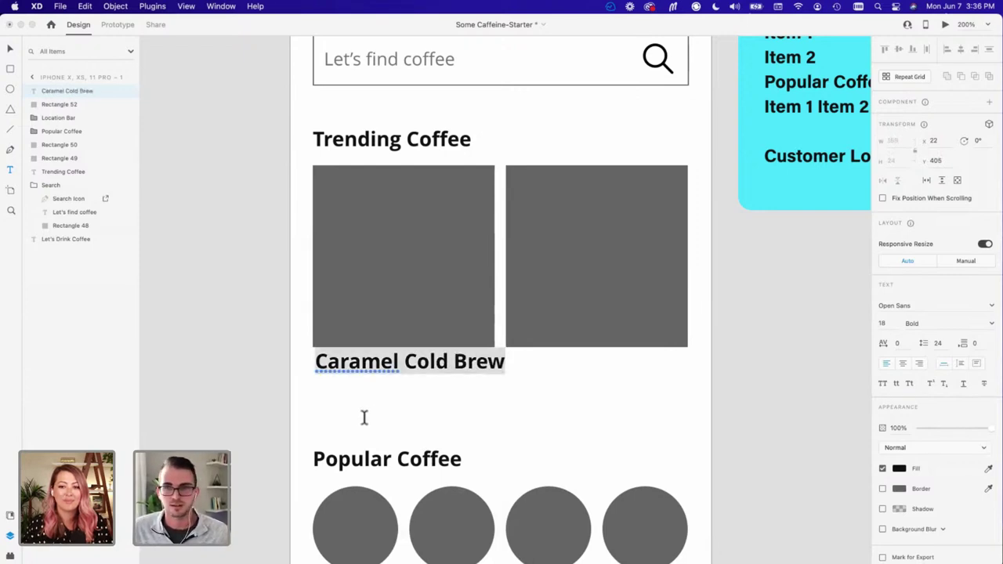
click(888, 322)
text(16)
key(Return)
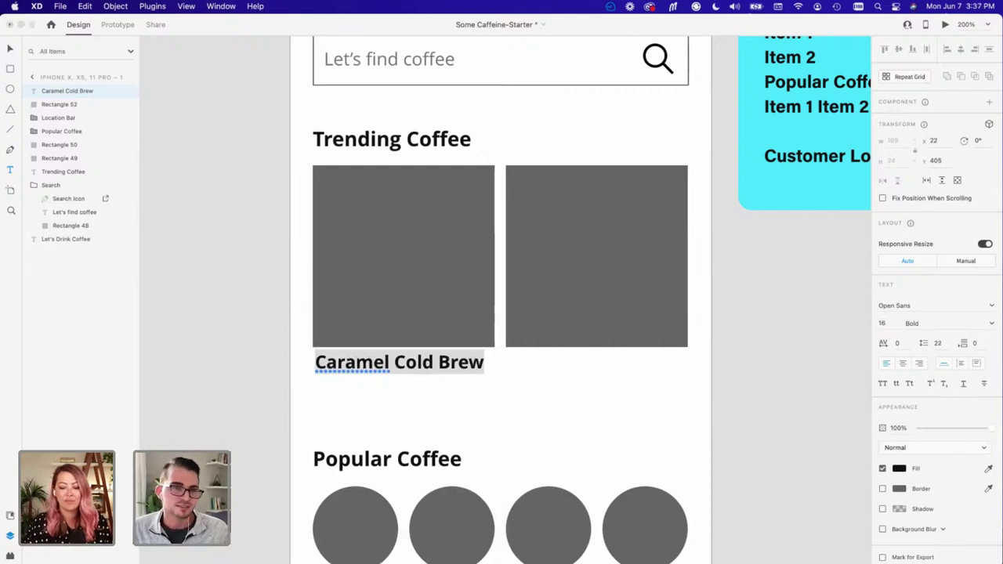
click(888, 323)
text(14)
key(Return)
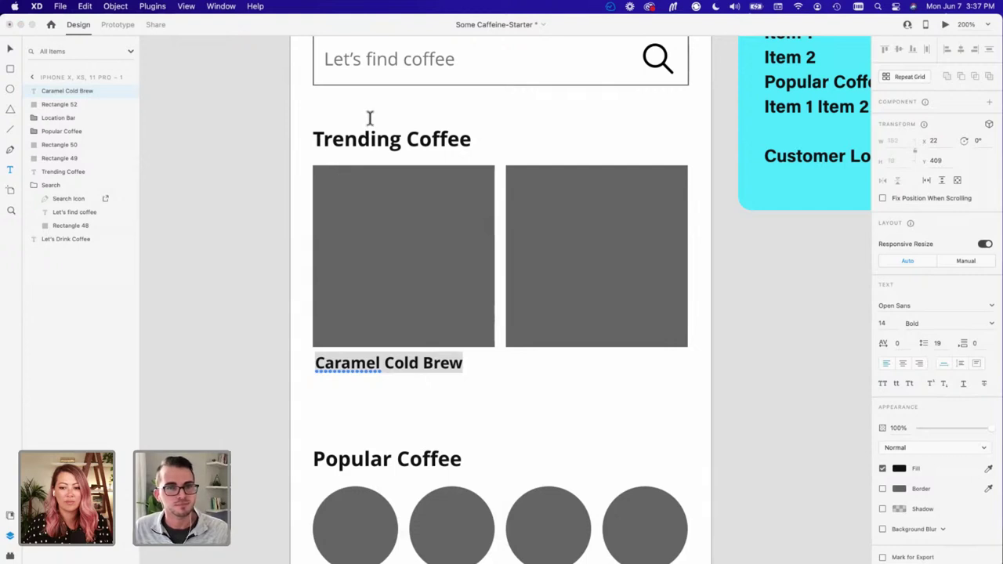
Step: Duplicate the Caramel Cold Brew label directly beneath itself and replace the copy's text with the price "$4.99"
click(445, 374)
click(421, 363)
drag(420, 363, 402, 389)
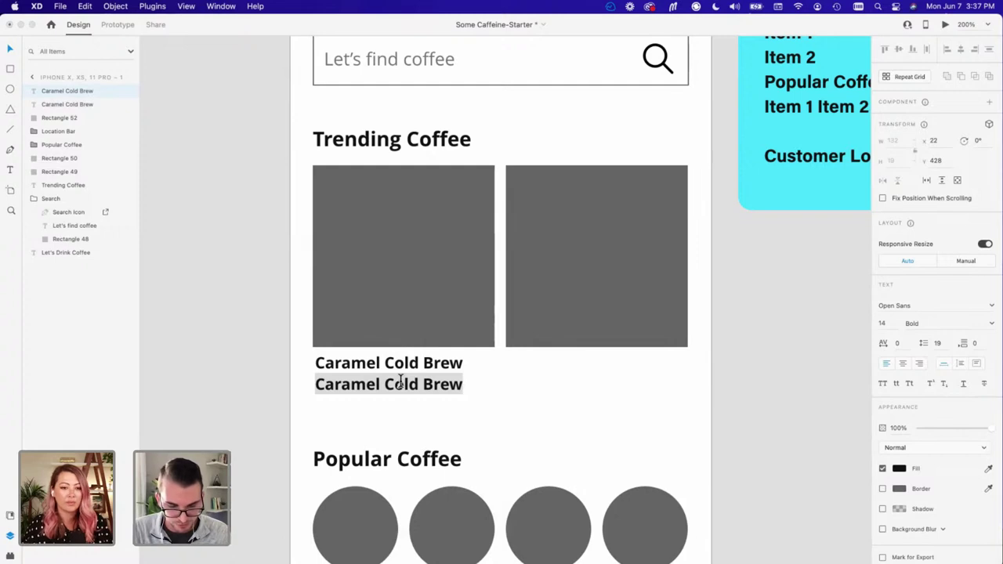
text($4)
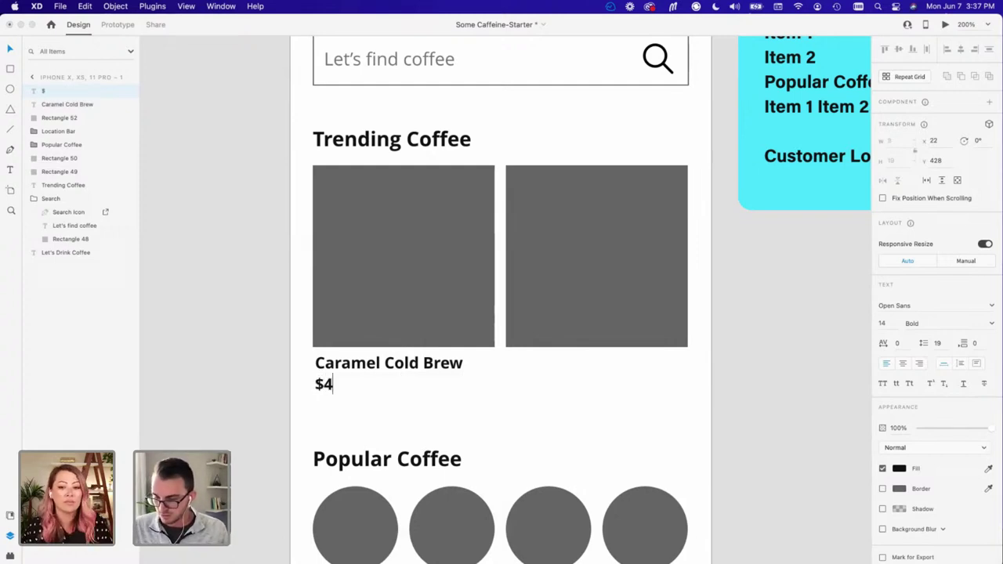
text(.99)
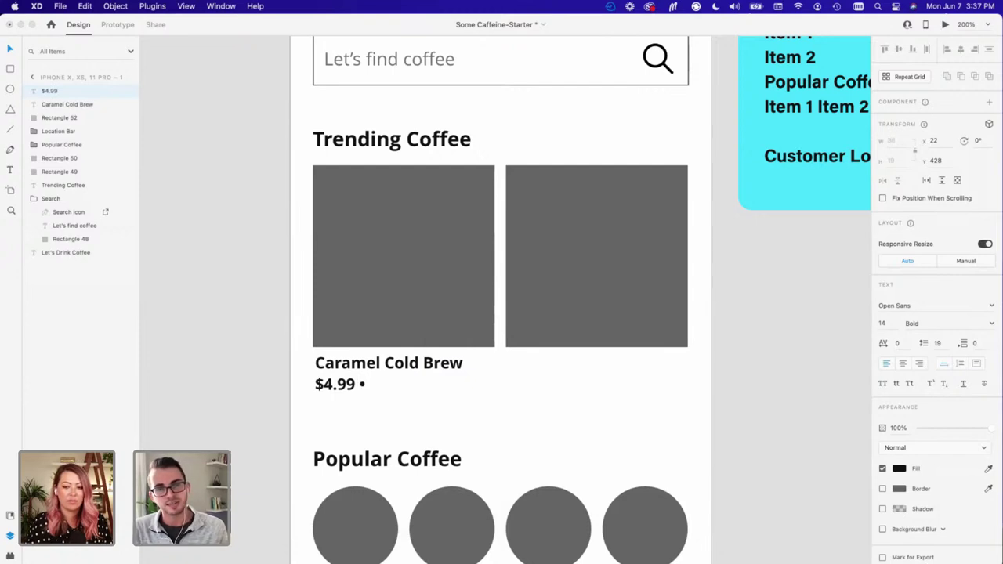
Step: Extend the price line with bullet-separated details so it reads "$4.99 • 150mg Caffeine • 400 Calories"
text( •)
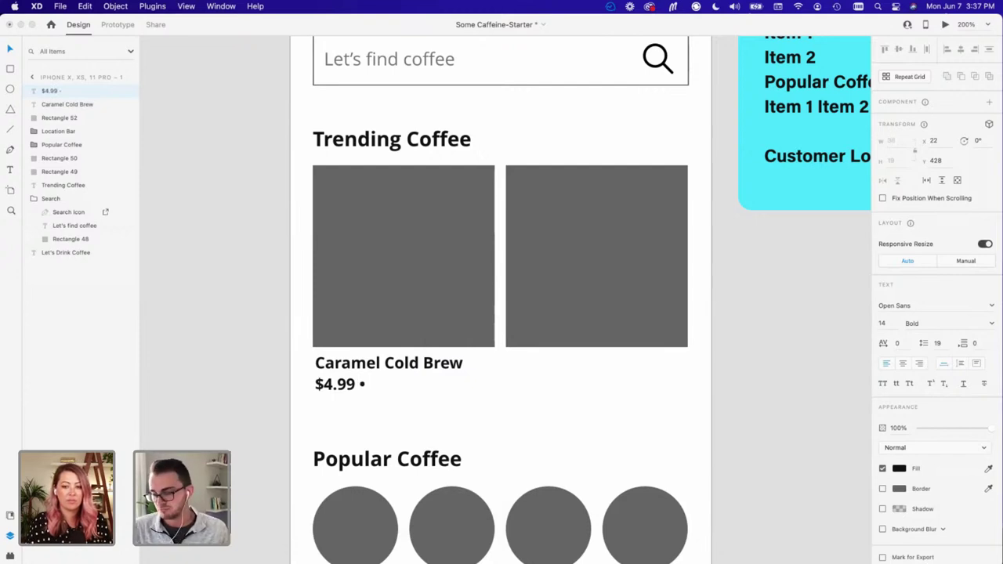
text( 150mg)
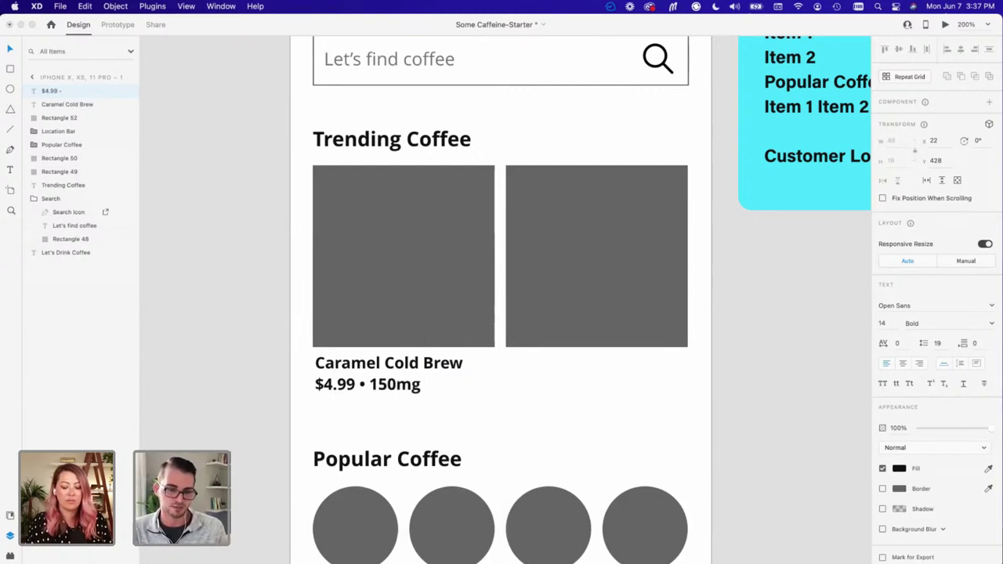
text( Ca)
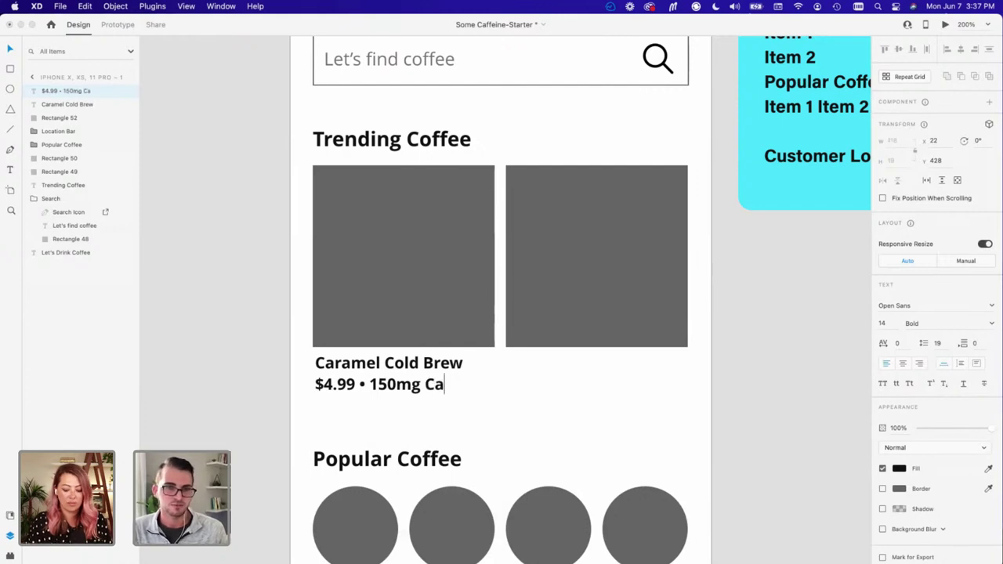
key(BackSpace)
key(BackSpace)
text(Caffeine)
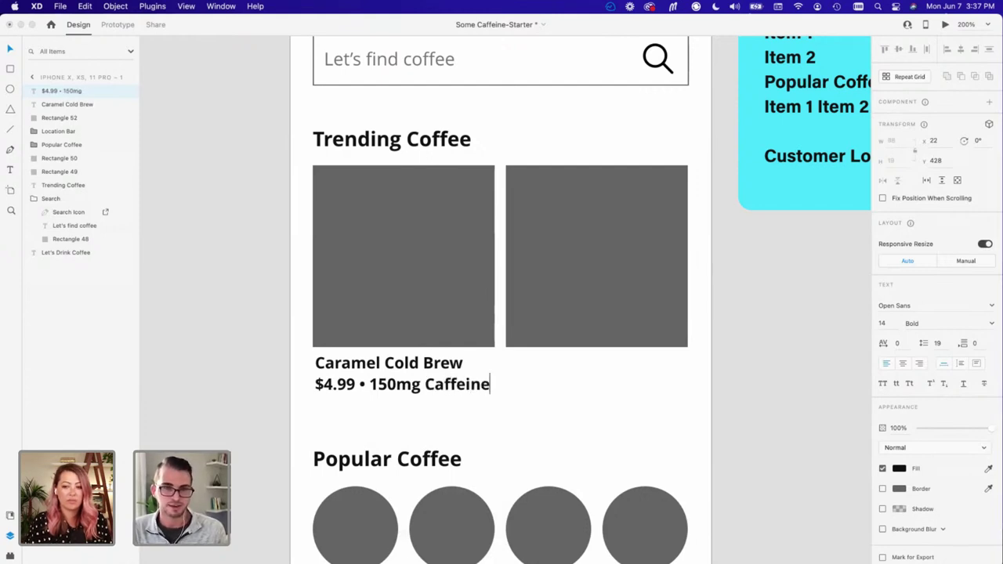
text( •)
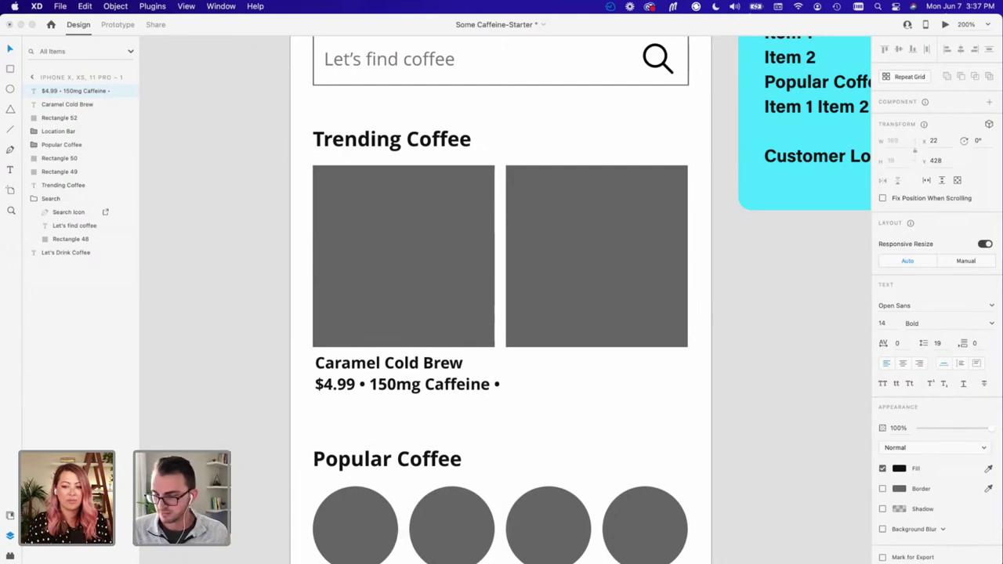
text(400)
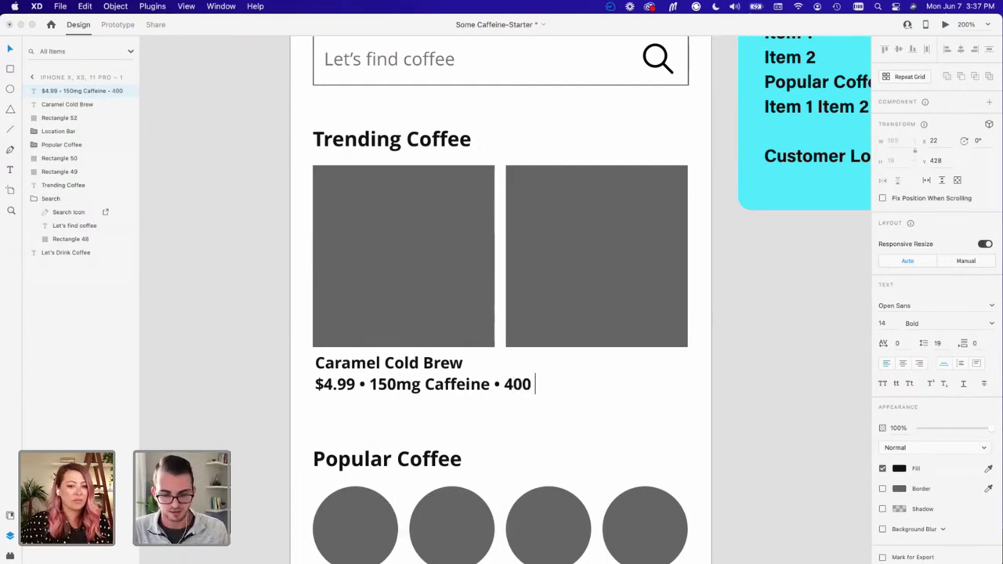
text( Calories)
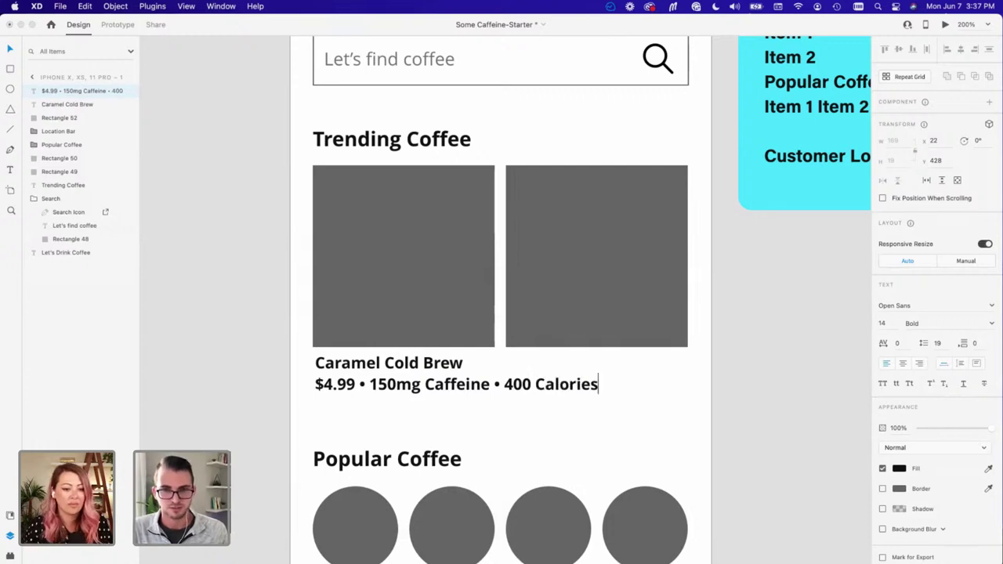
Step: Set the whole price and nutrition line to font size 10 and Regular weight
key(super+a)
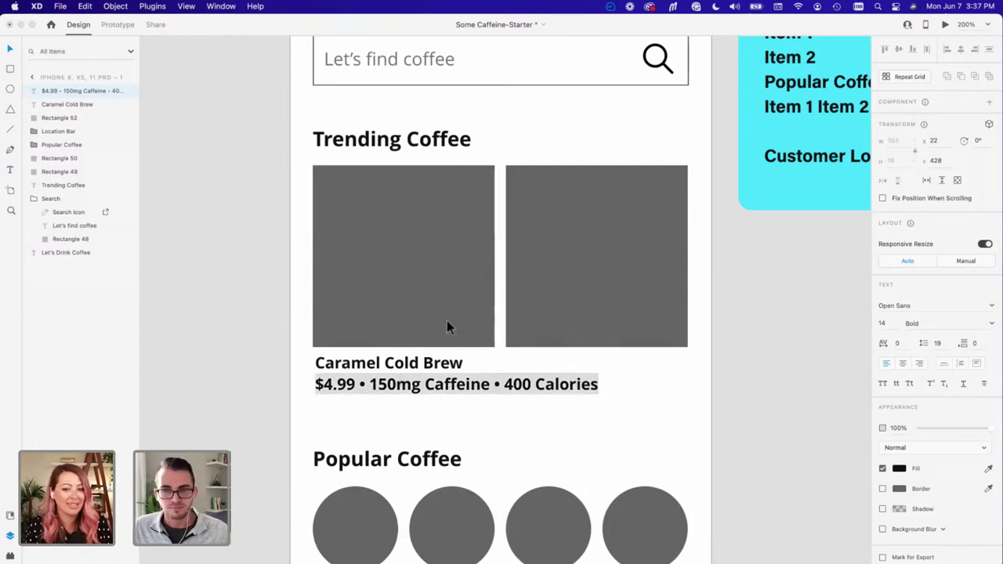
click(521, 383)
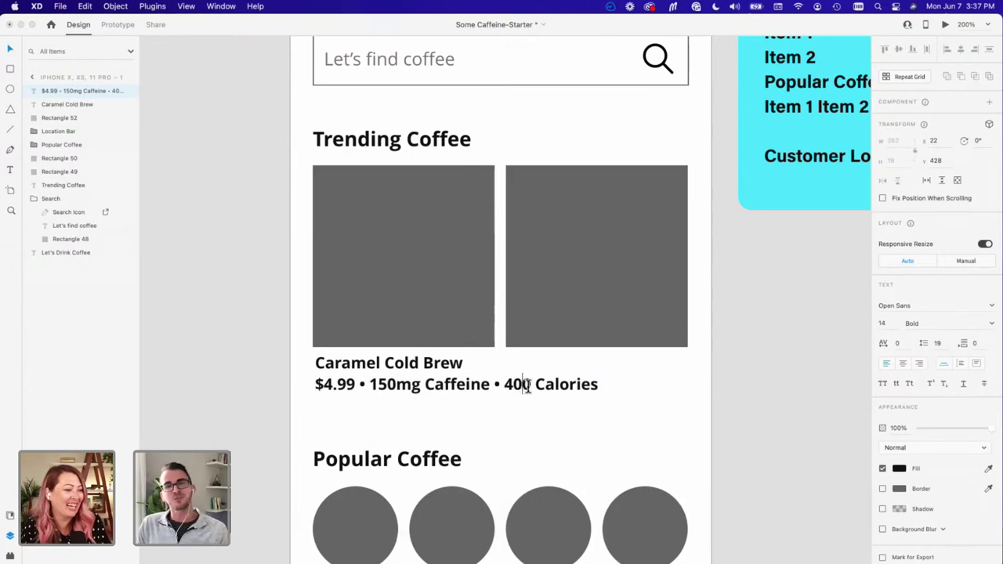
key(super+a)
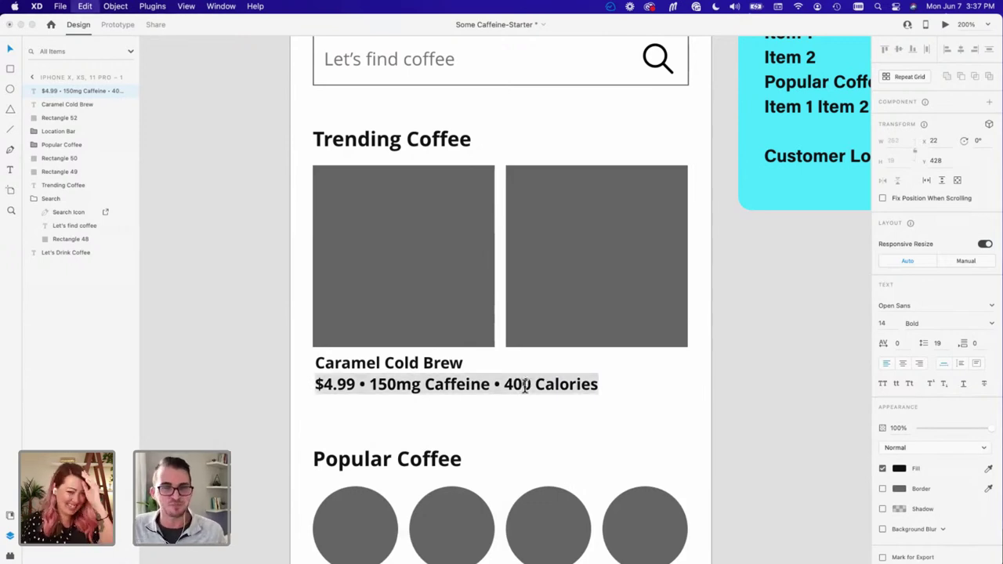
click(883, 324)
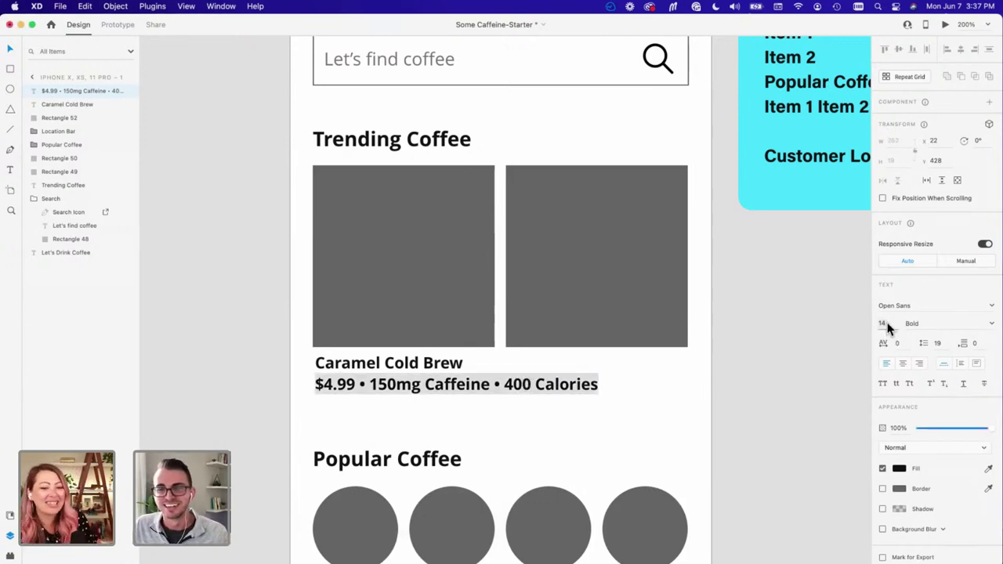
text(10)
key(Return)
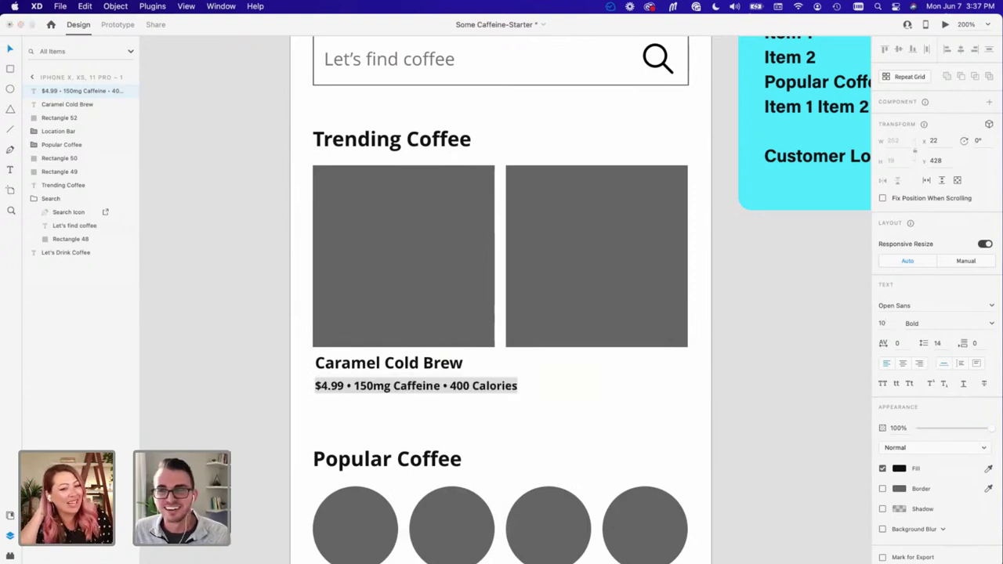
click(990, 325)
key(Return)
key(Escape)
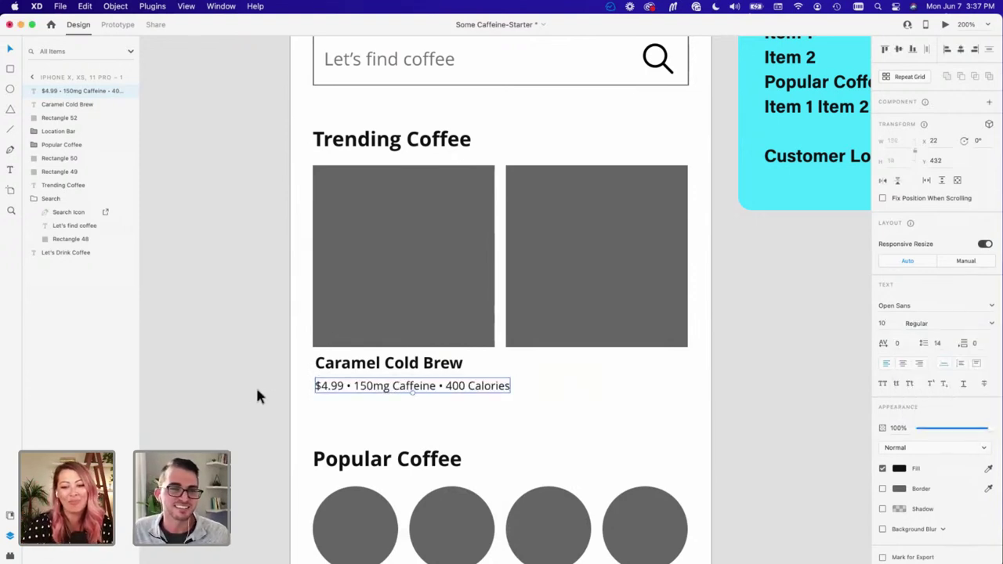
click(404, 424)
Step: Remove the bullet after "150mg Caffeine" and break the details text so "400 Calories" starts a second line
key(super+equal)
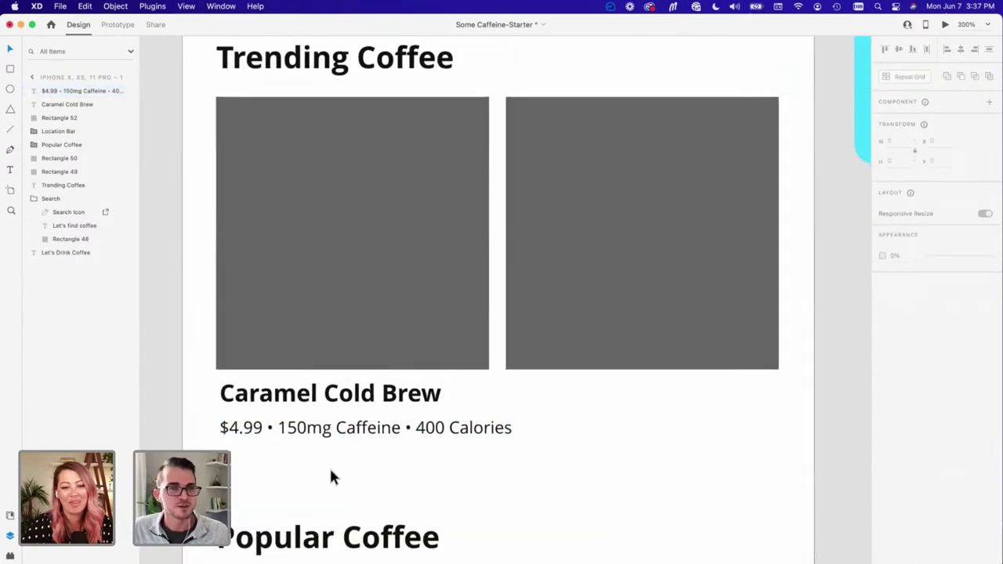
scroll(346, 439, down, 1)
click(343, 413)
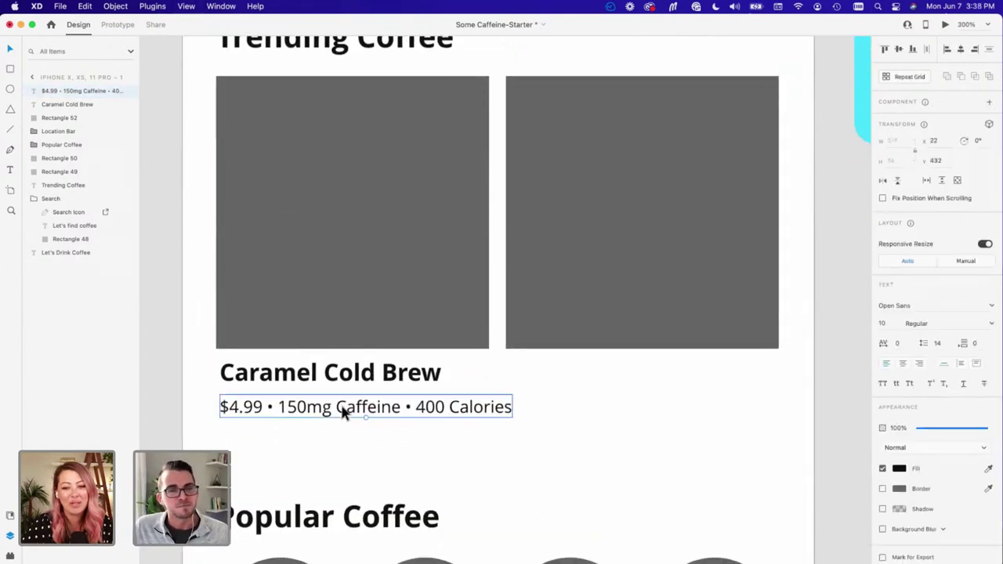
double_click(411, 406)
key(BackSpace)
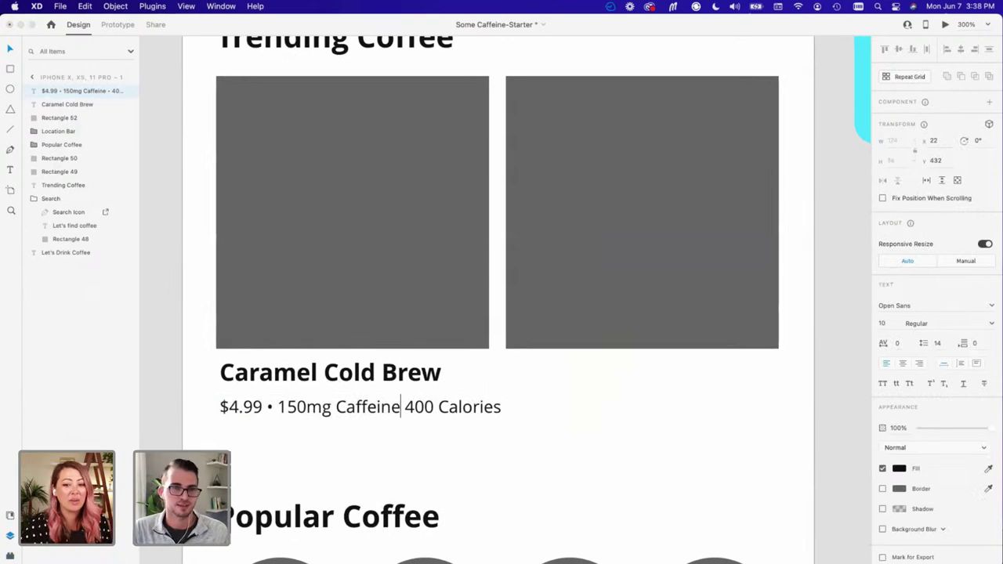
key(Return)
key(Delete)
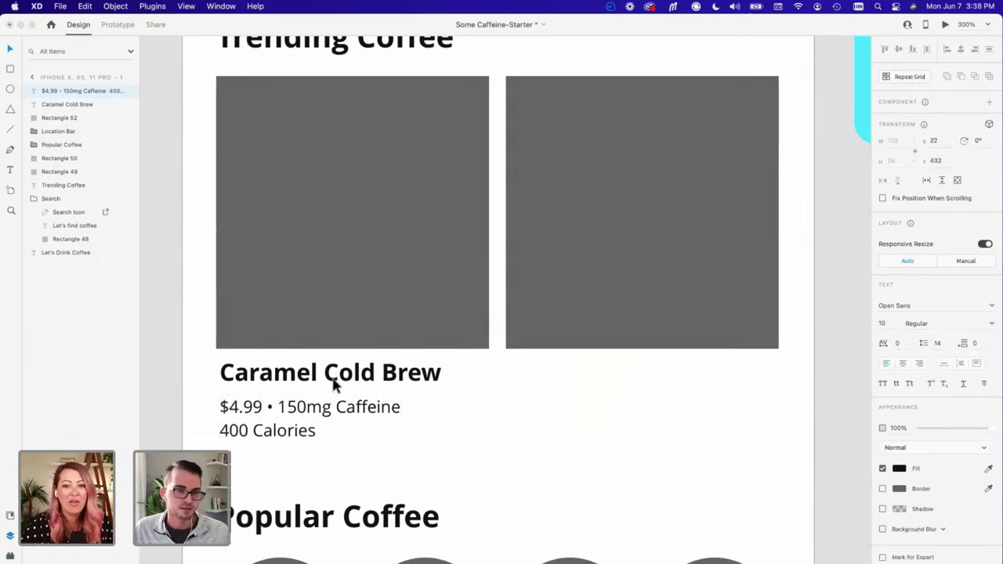
key(Escape)
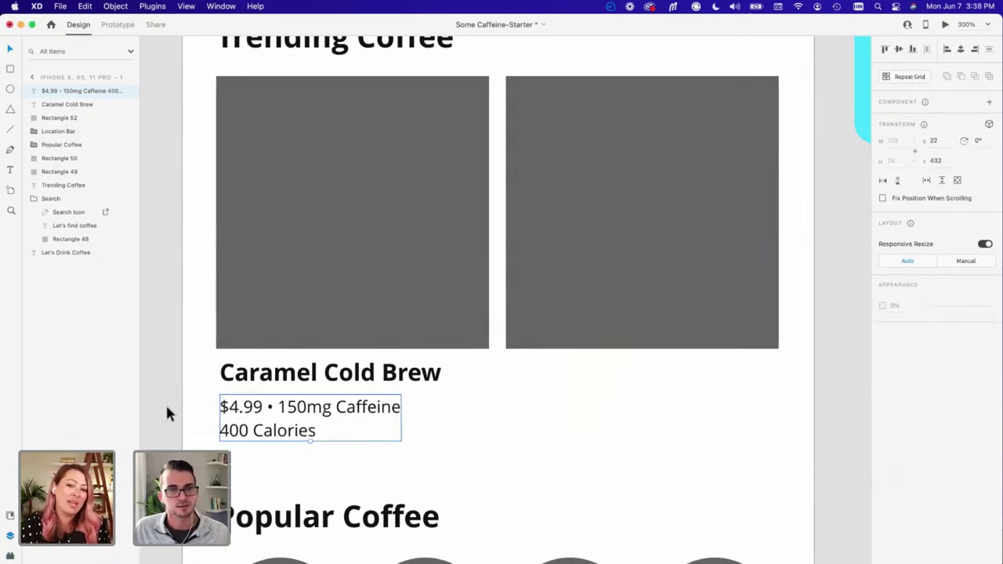
click(165, 412)
Step: Check the details text's layout under the first placeholder and its spacing from the Caramel Cold Brew title
key(super+minus)
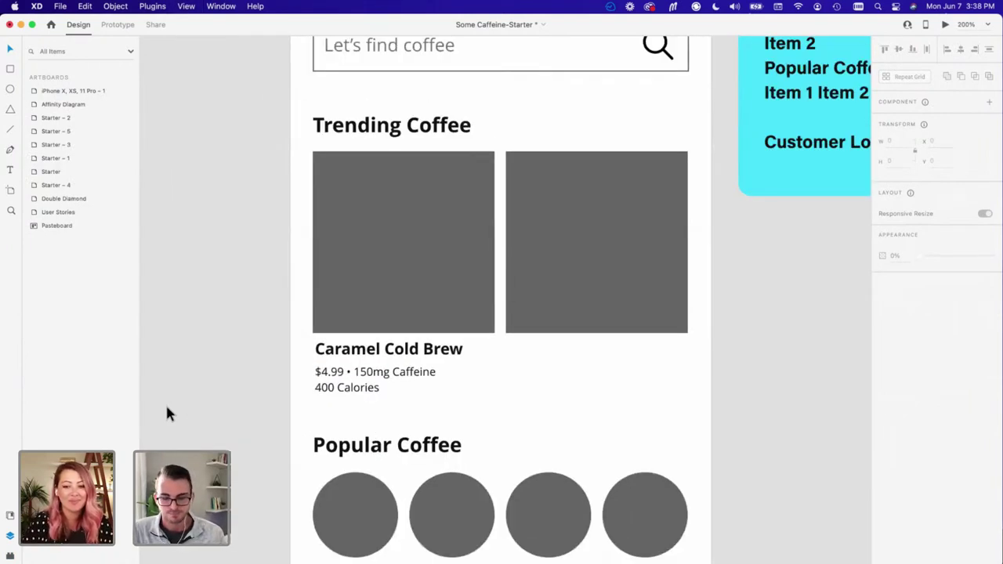
key(super+minus)
key(super+equal)
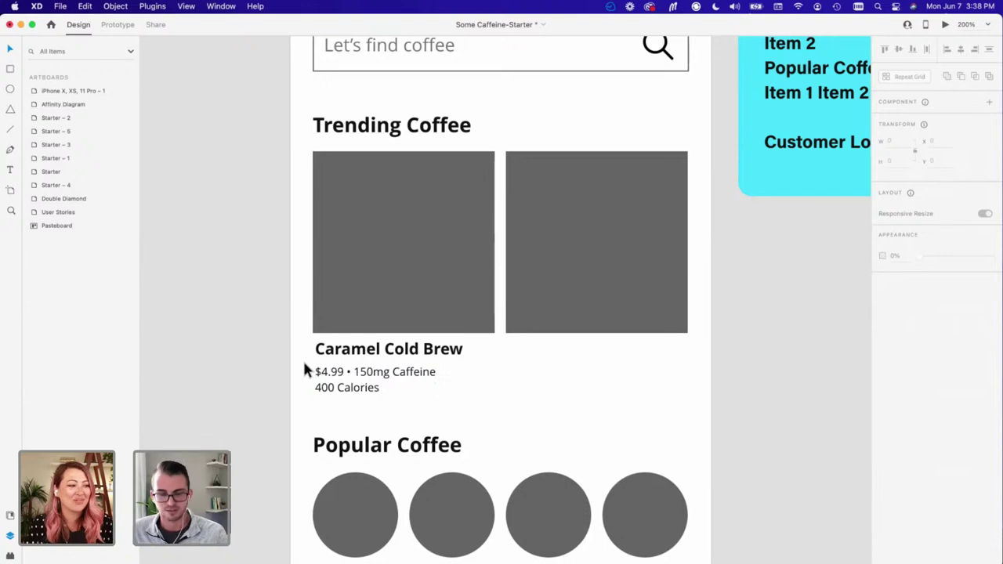
key(super+equal)
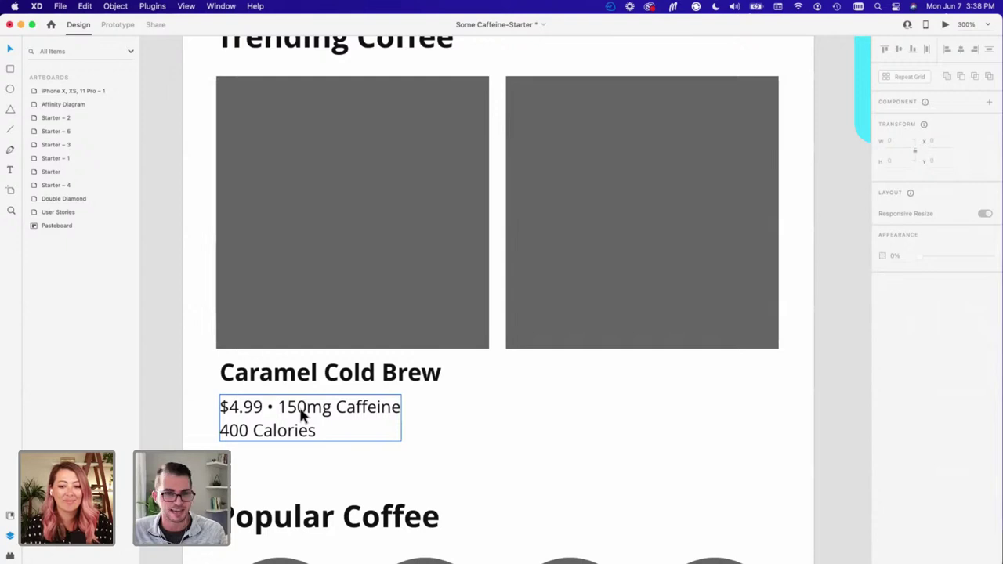
drag(189, 377, 308, 376)
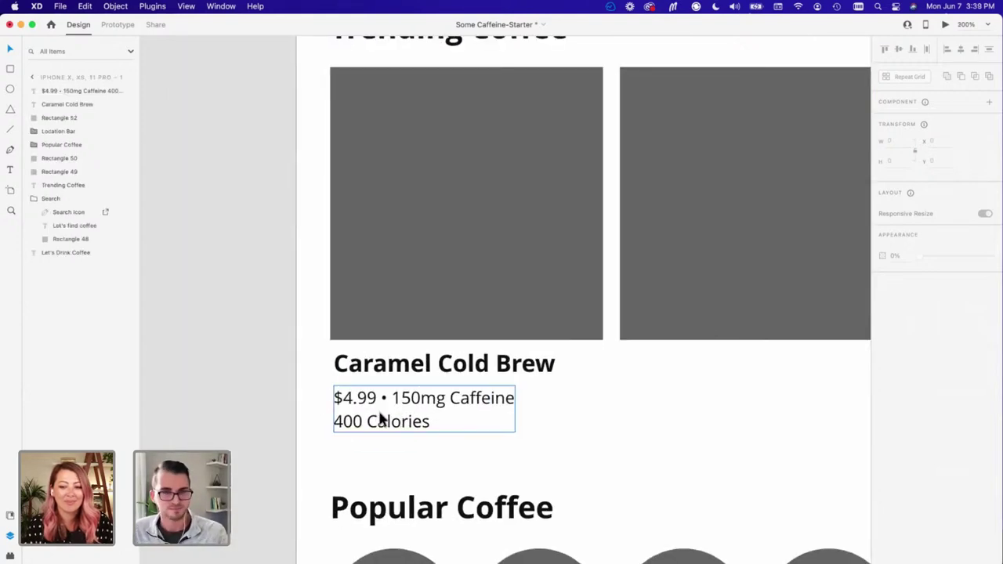
key(super+minus)
click(432, 379)
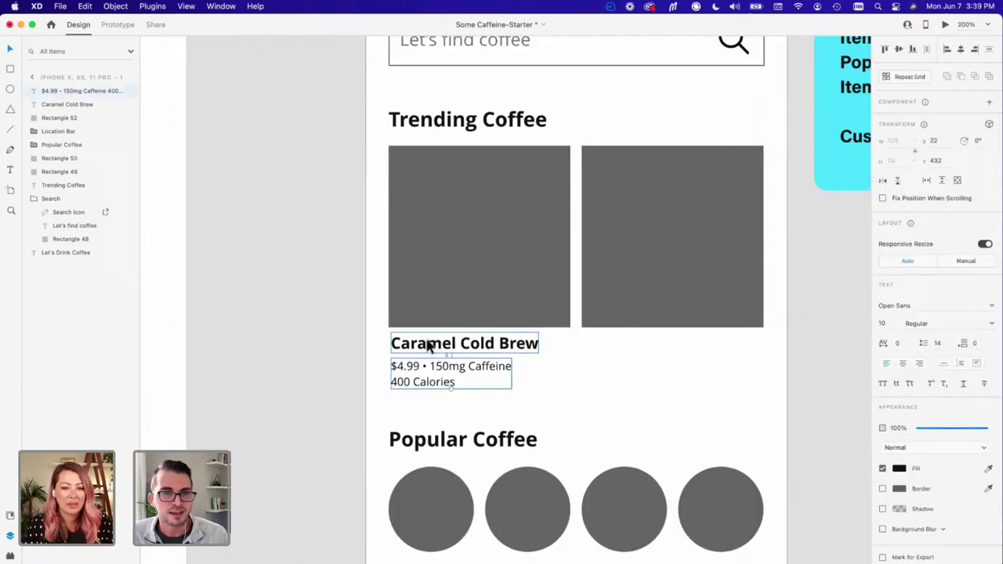
key(super+plus)
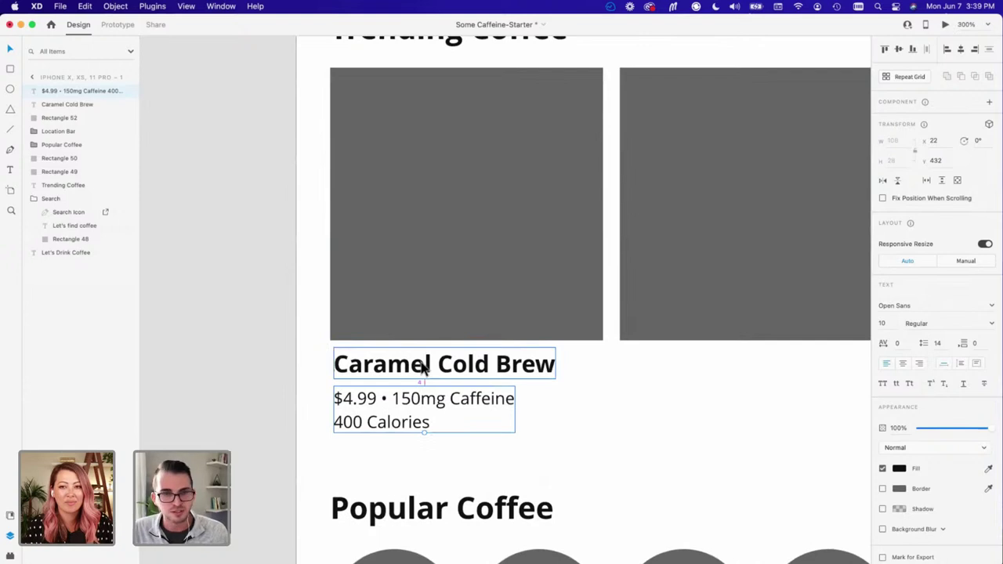
Step: Nudge the price and nutrition text closer to the Caramel Cold Brew title, to Y 430, and deselect it
key(Up)
key(Up)
key(Up)
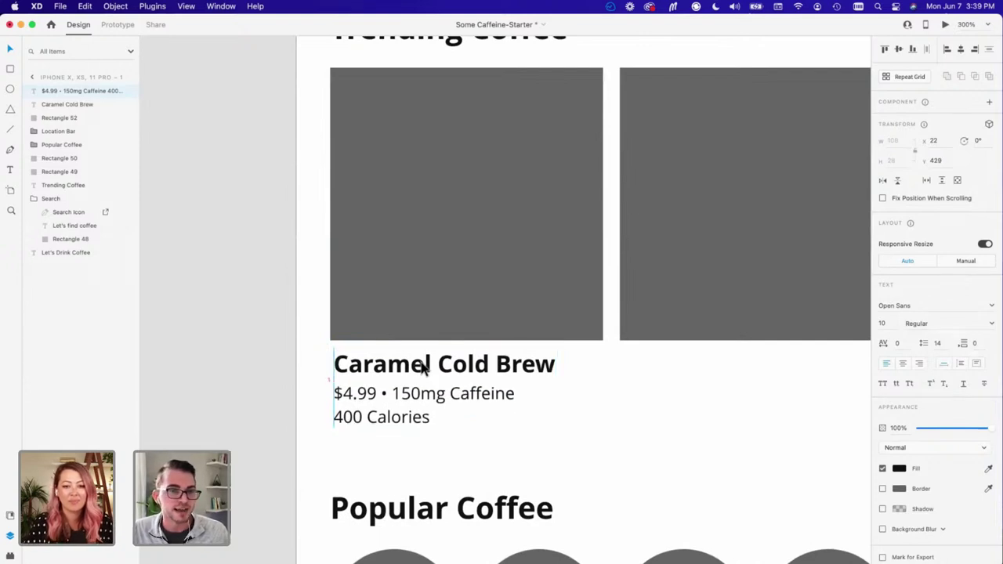
key(Down)
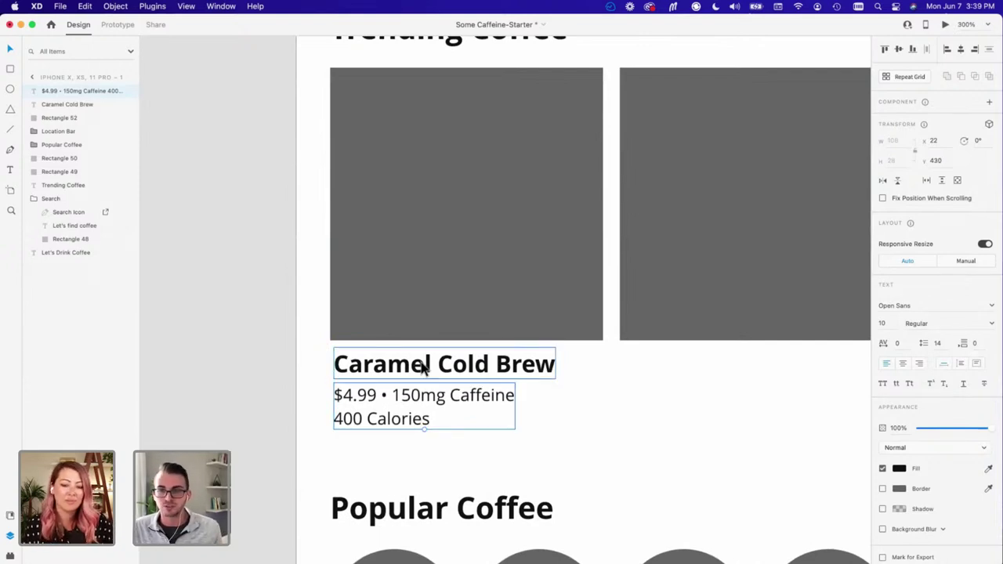
key(super+minus)
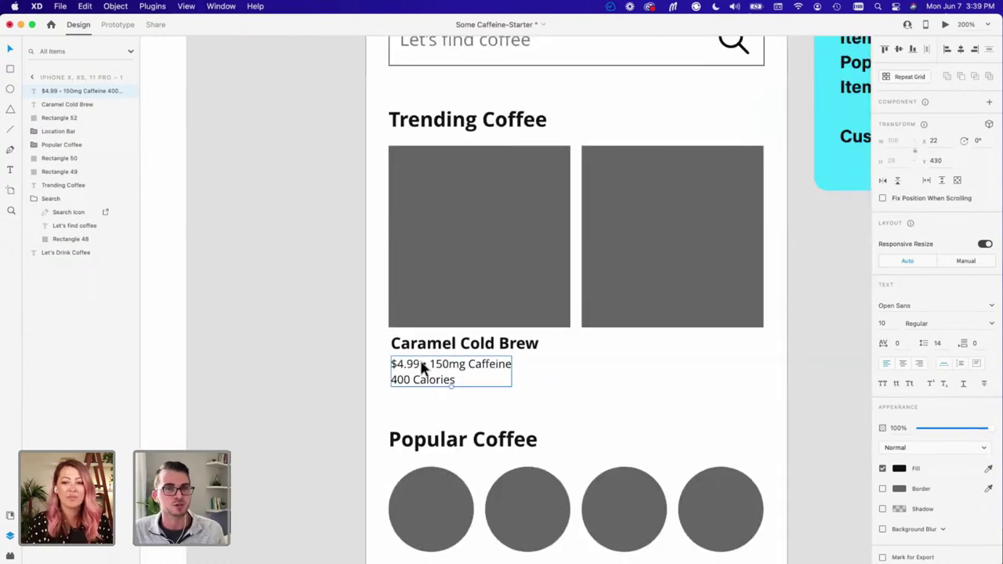
click(355, 350)
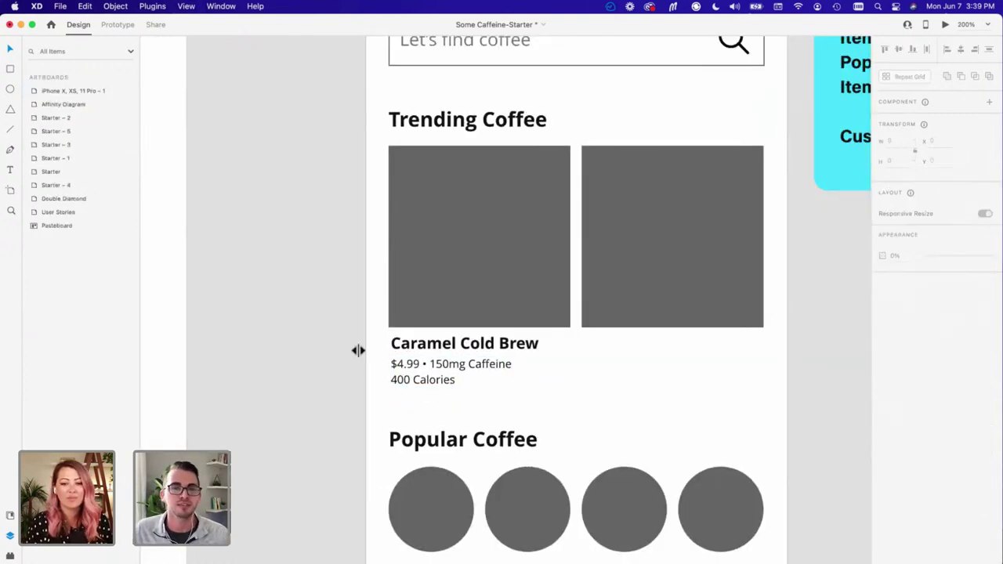
drag(622, 382, 556, 405)
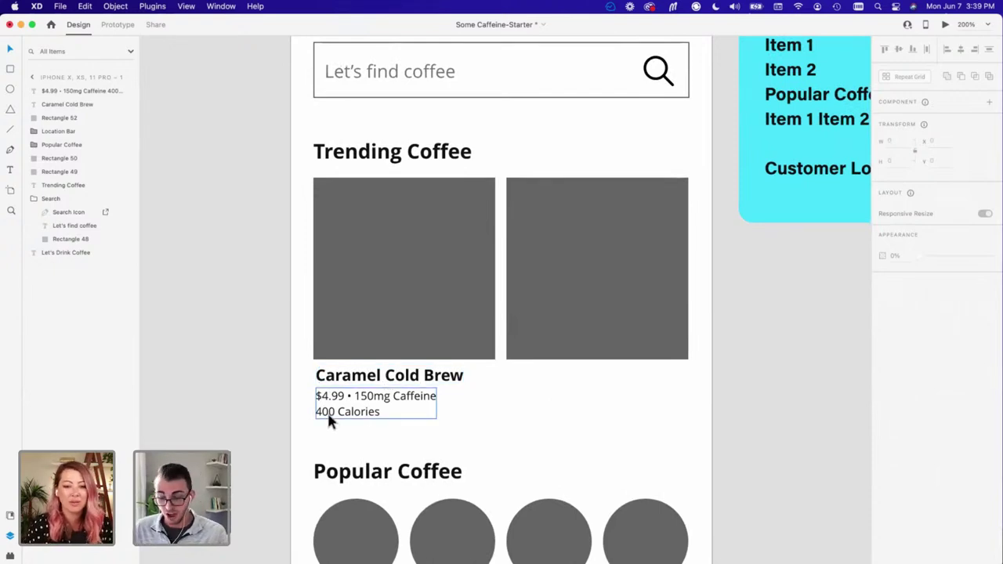
Step: Change the calorie value in the details text under Caramel Cold Brew to 230
key(super+equal)
click(242, 472)
double_click(242, 471)
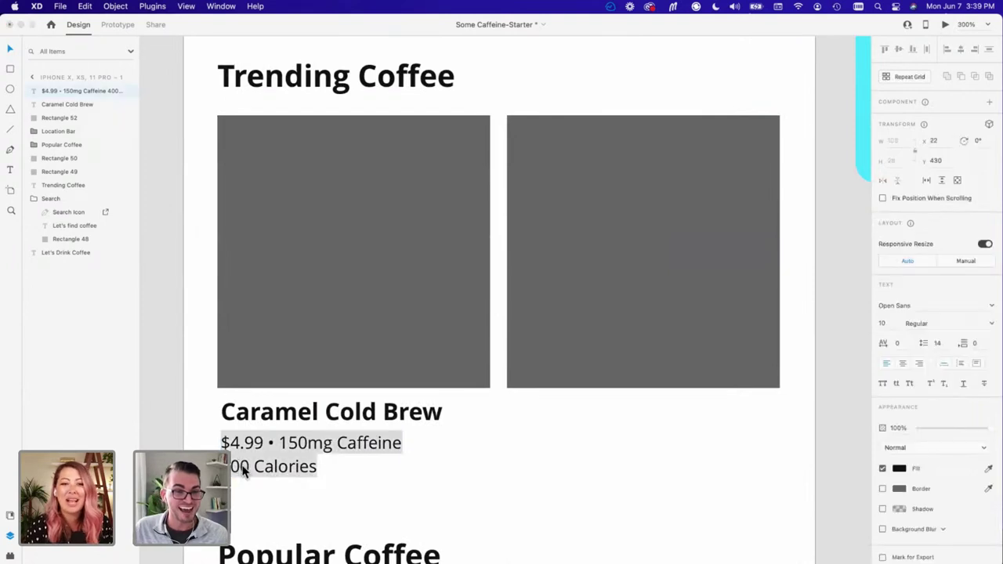
click(250, 467)
drag(250, 466, 221, 466)
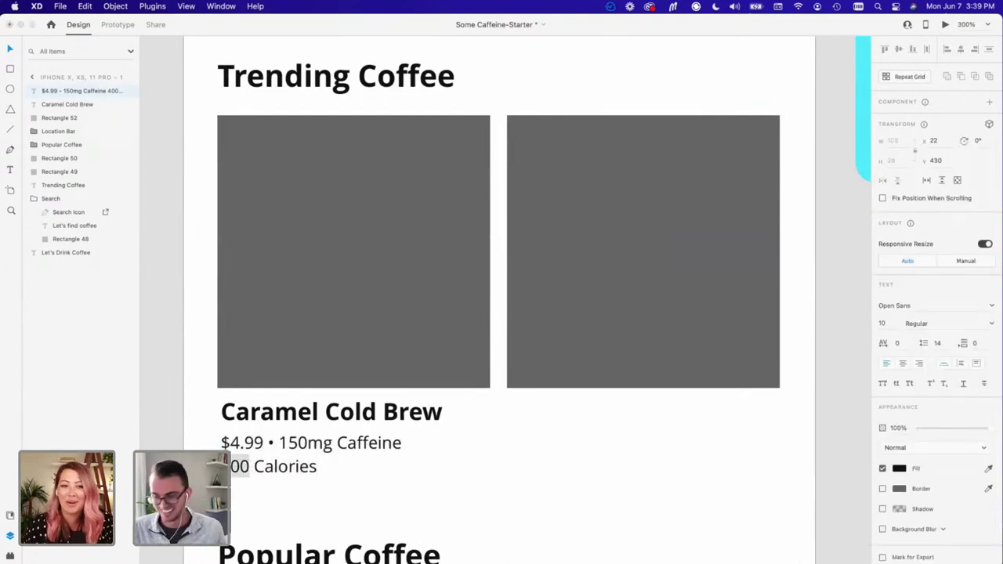
text(230)
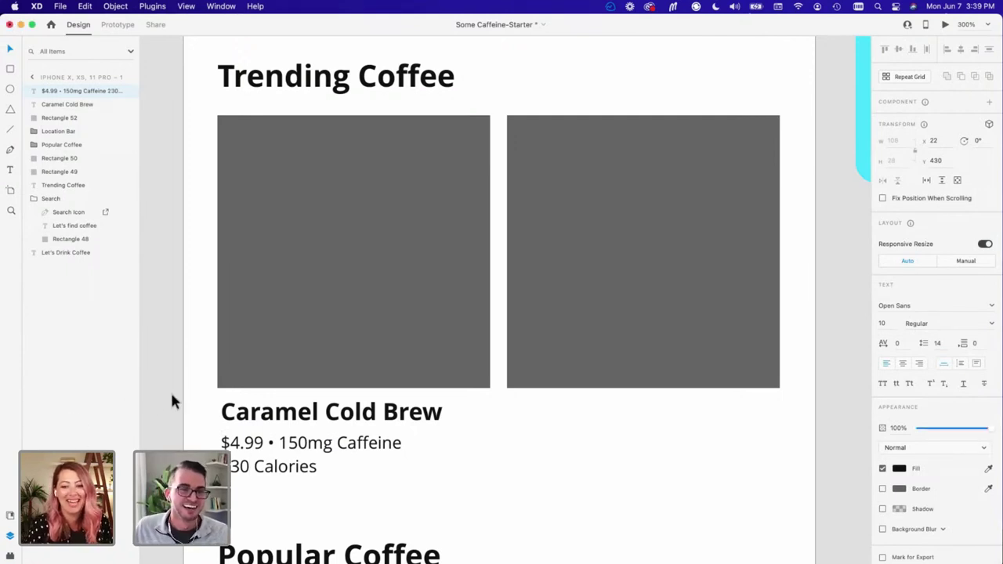
key(Escape)
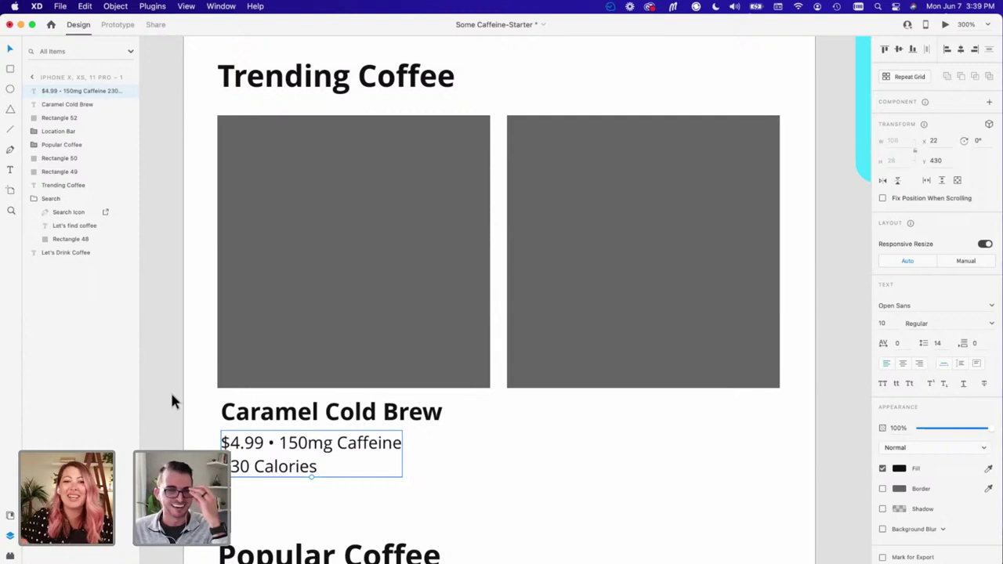
key(Escape)
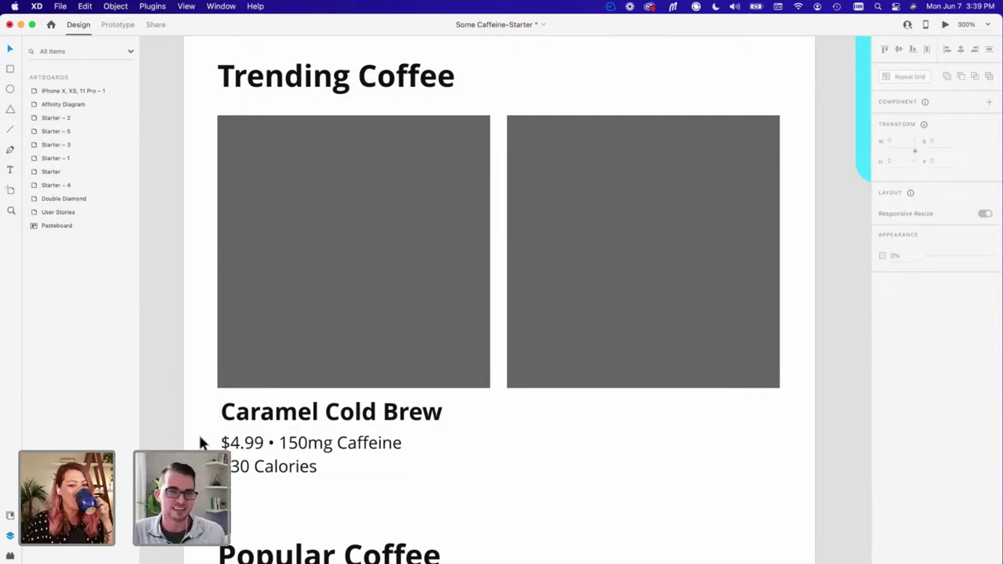
Step: Preview the iPhone X, XS, 11 Pro – 1 artboard to check the readability of the card text, and close the preview
key(super+minus)
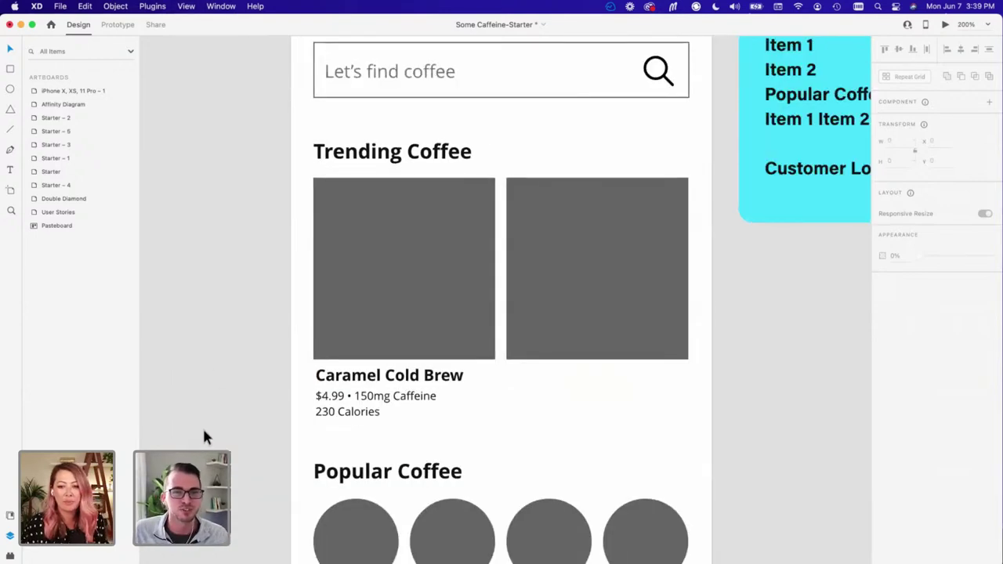
drag(228, 341, 198, 371)
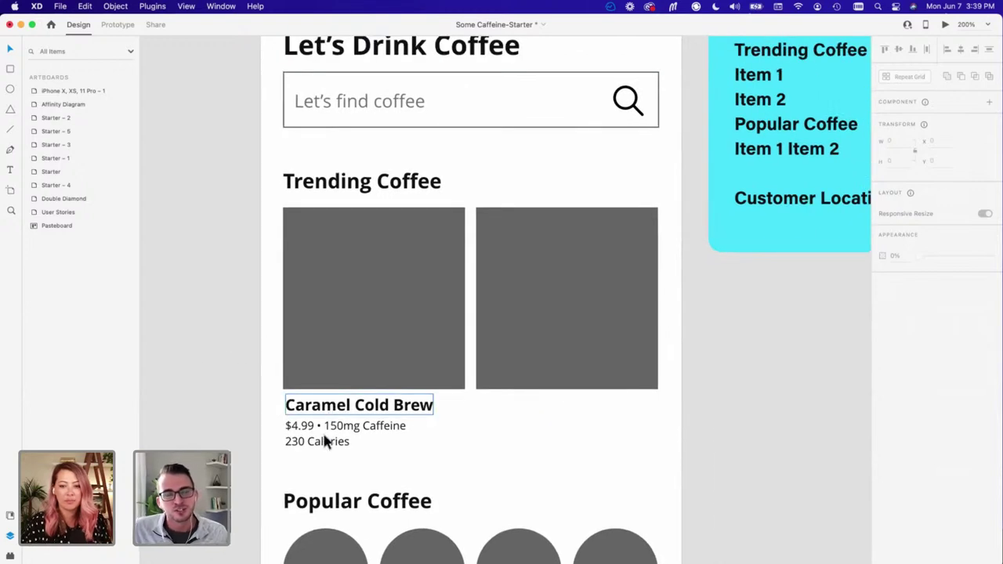
scroll(235, 313, down, 1)
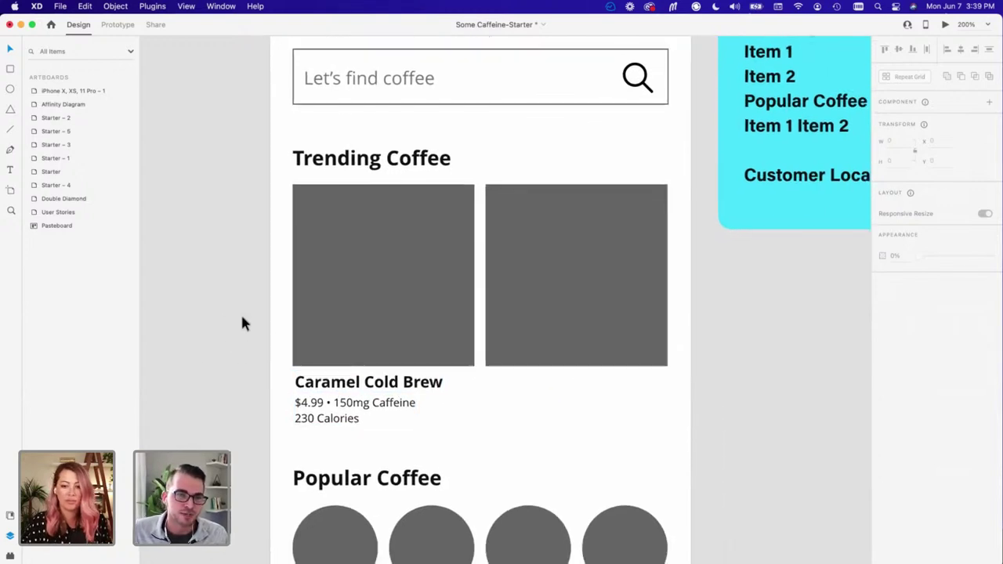
click(377, 383)
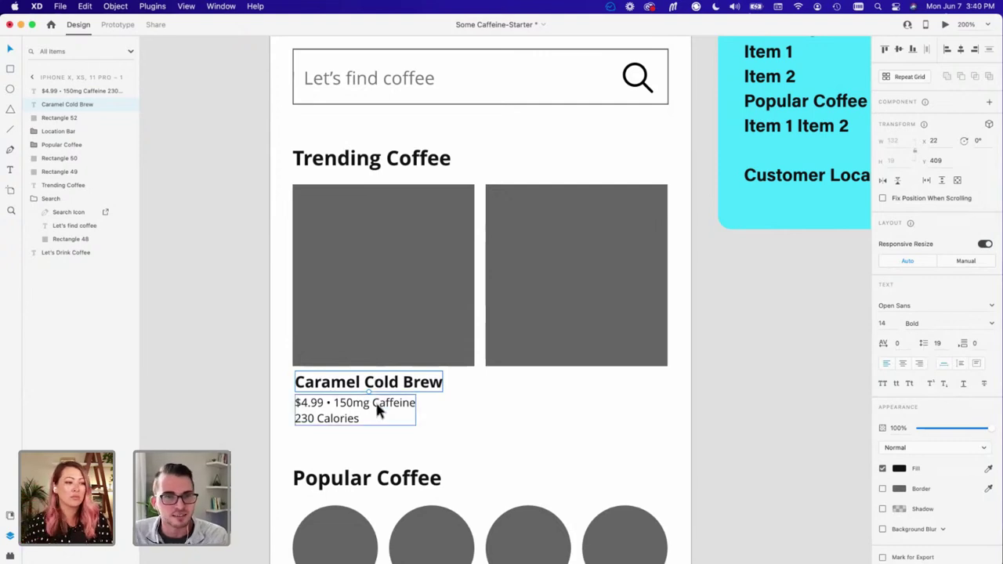
scroll(376, 403, up, 2)
scroll(376, 402, up, 5)
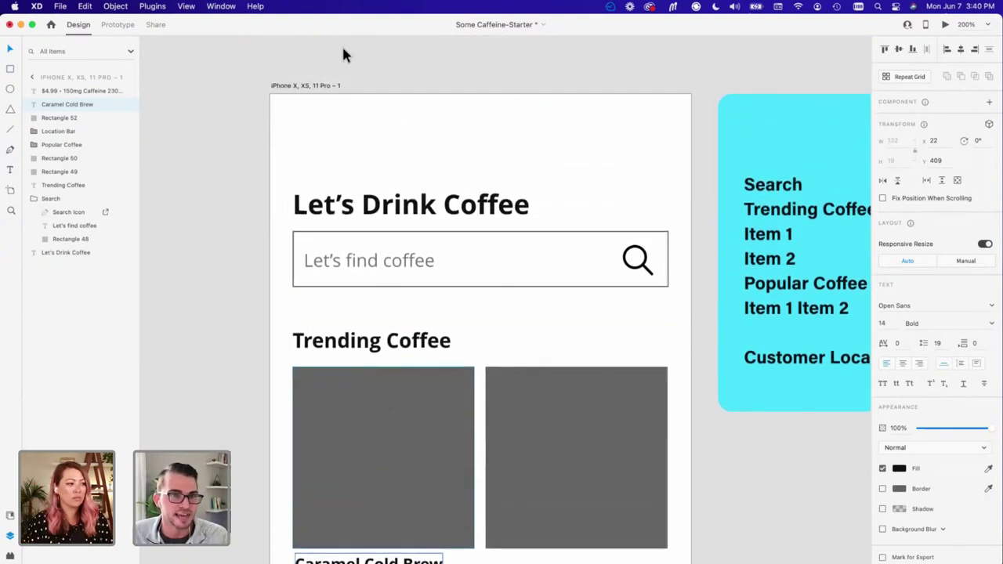
click(305, 86)
click(944, 24)
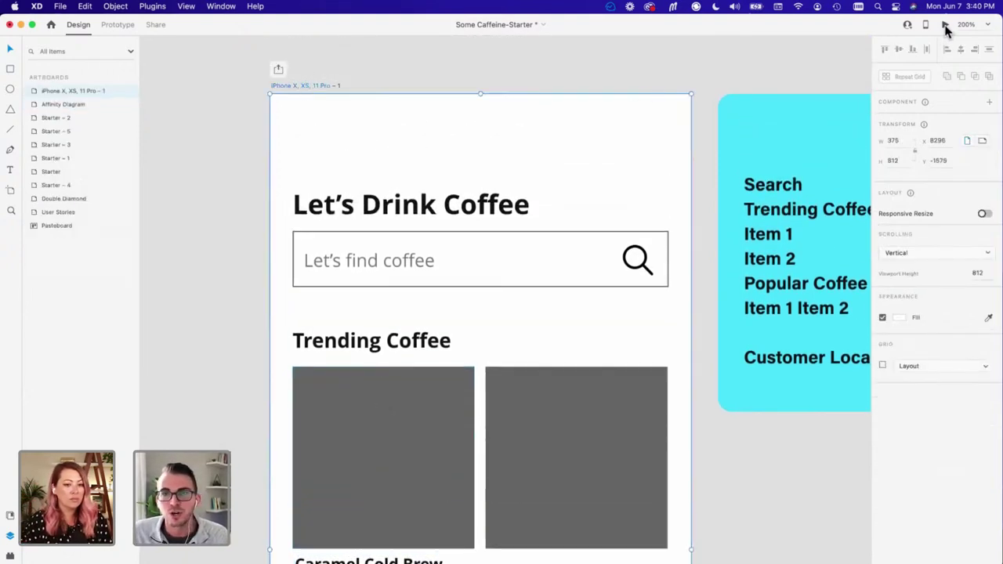
drag(102, 121, 722, 51)
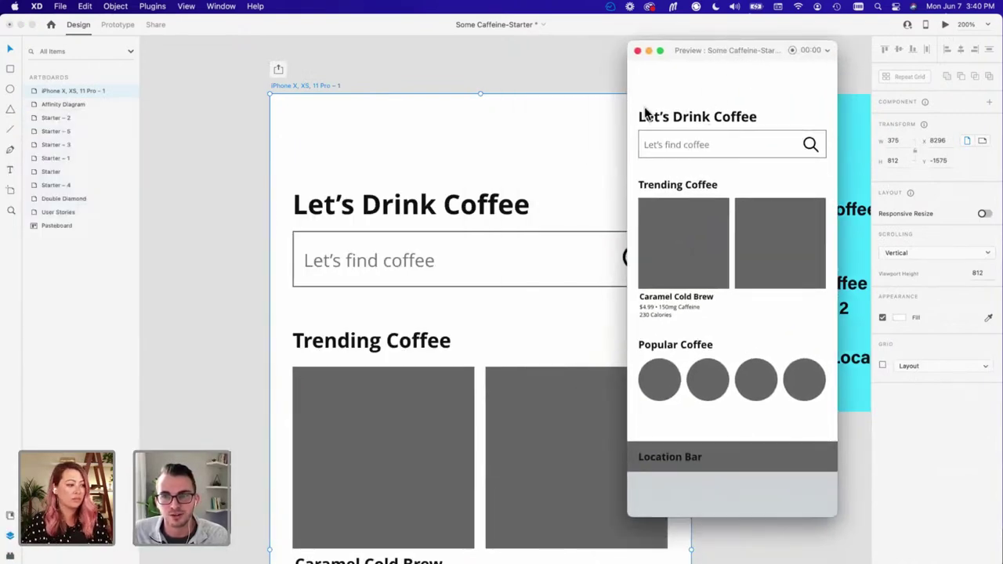
click(637, 50)
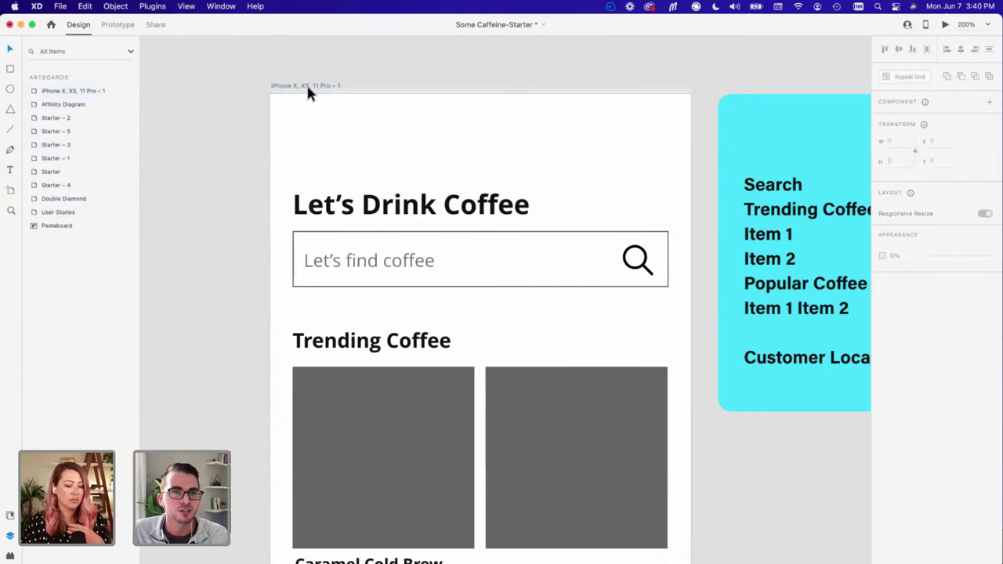
click(945, 24)
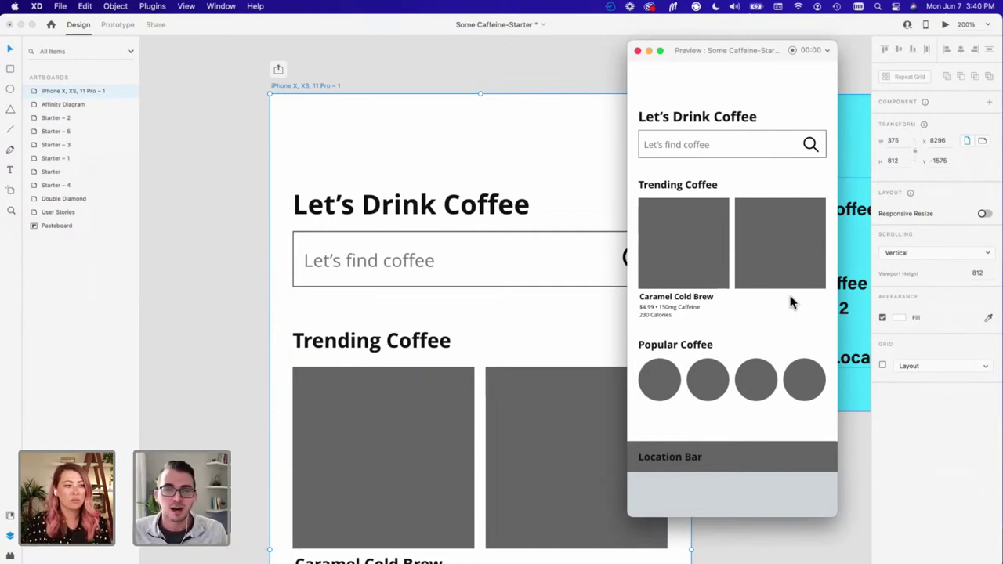
click(637, 51)
click(220, 209)
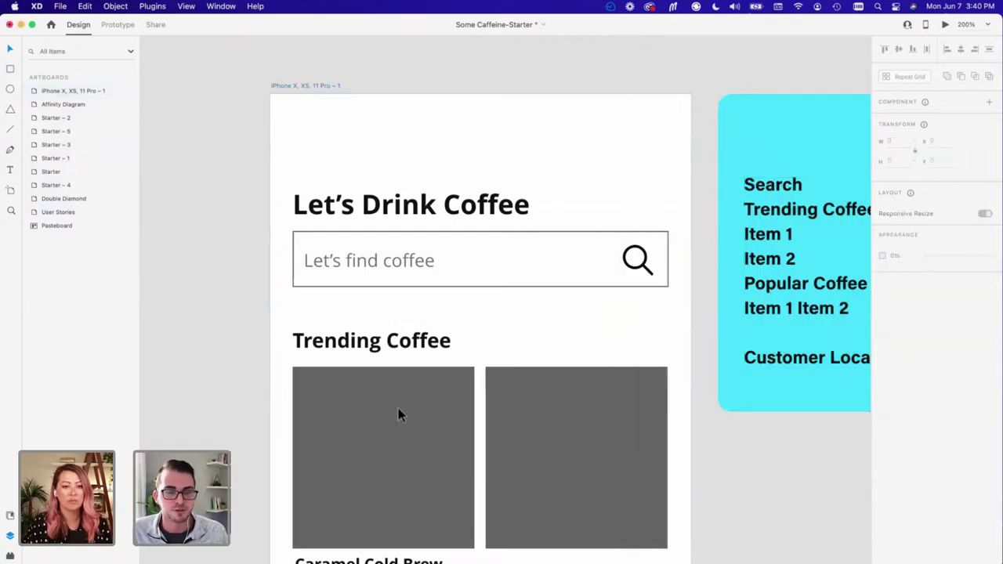
Step: Delete the second square placeholder under the Trending Coffee heading
scroll(398, 408, down, 3)
scroll(398, 414, down, 3)
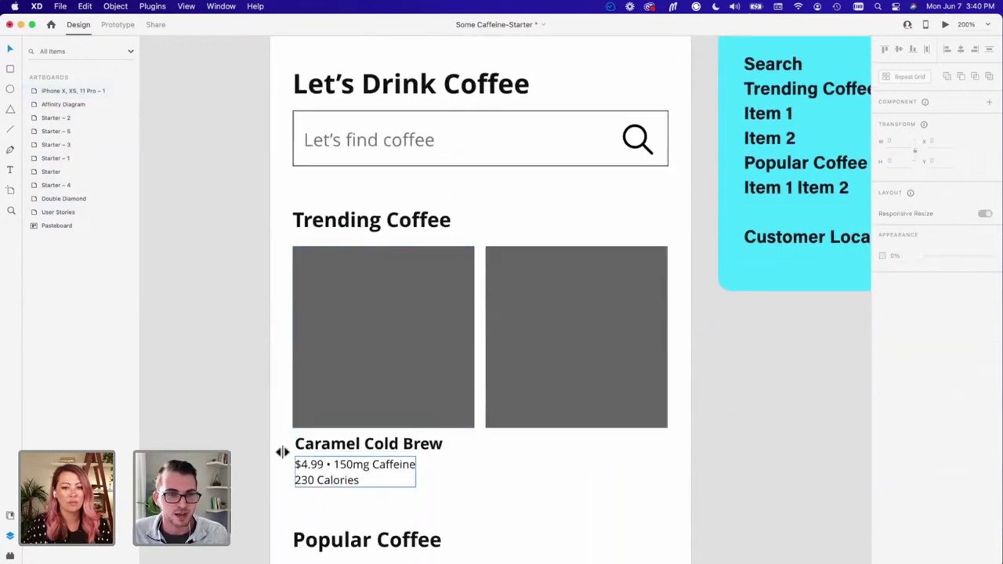
click(288, 428)
scroll(483, 459, down, 3)
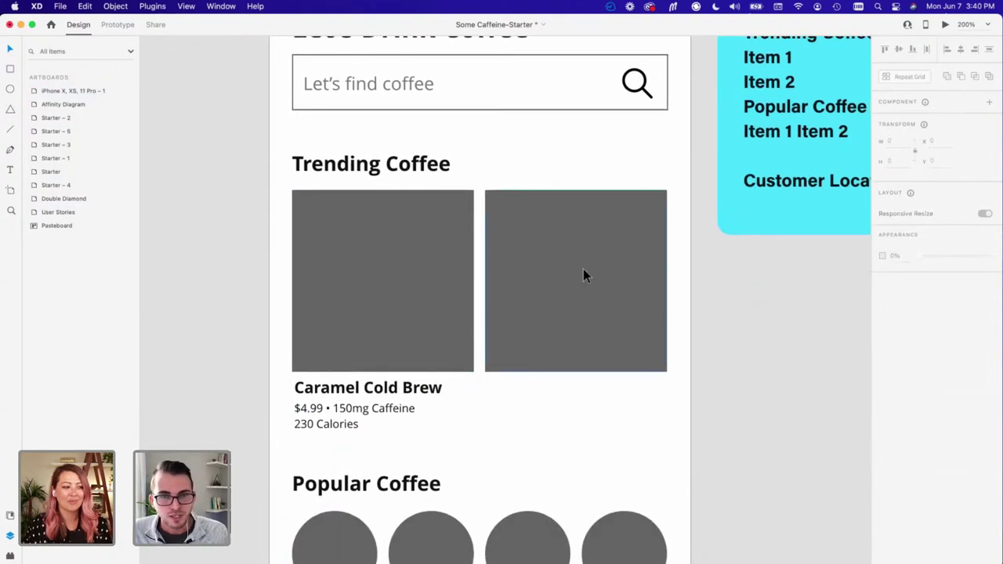
click(583, 271)
scroll(342, 294, down, 3)
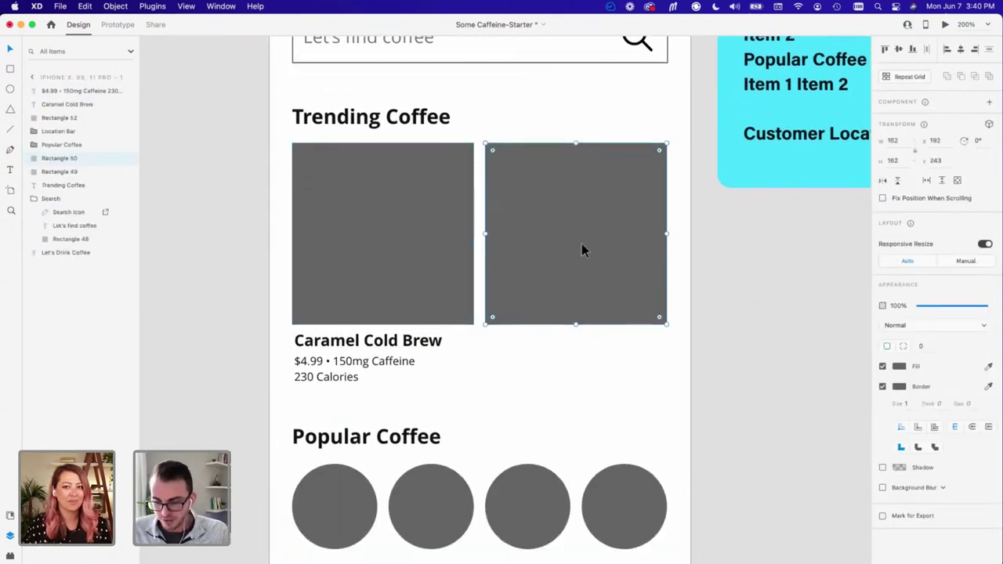
key(Delete)
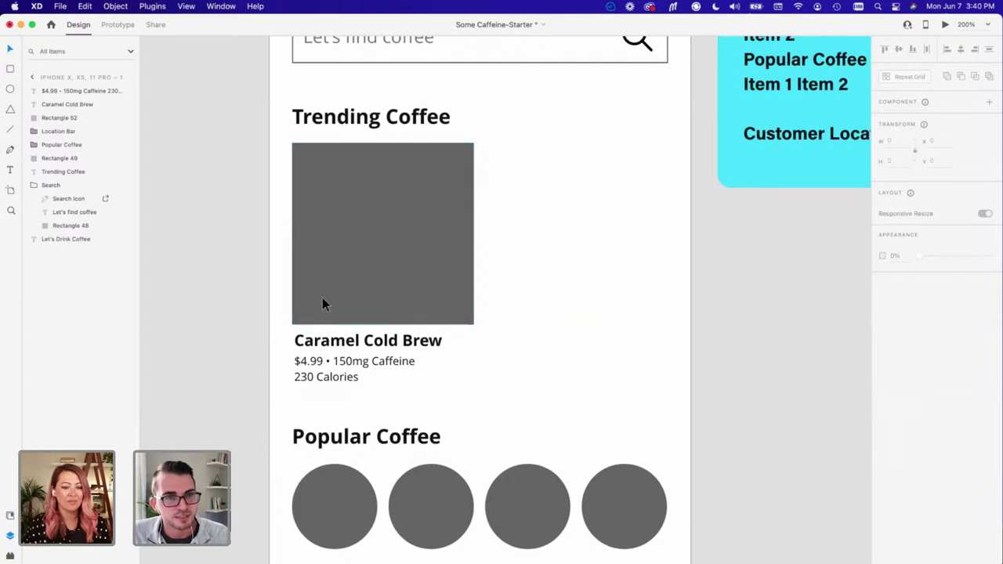
Step: Group the remaining placeholder with its title and details text, and name the group "Trending Coffee Card"
drag(282, 213, 383, 376)
key(super+g)
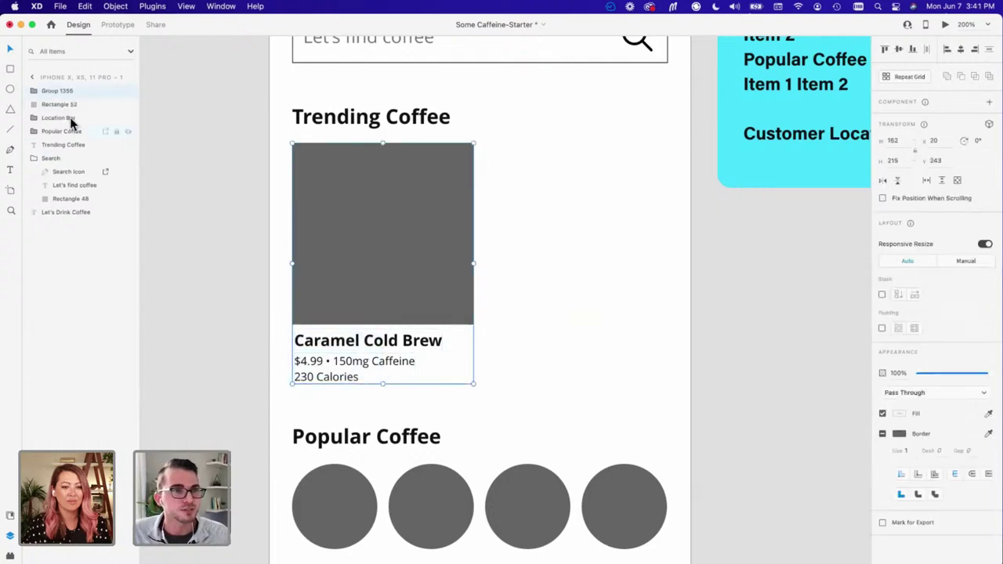
double_click(56, 91)
text(Trending Coffee)
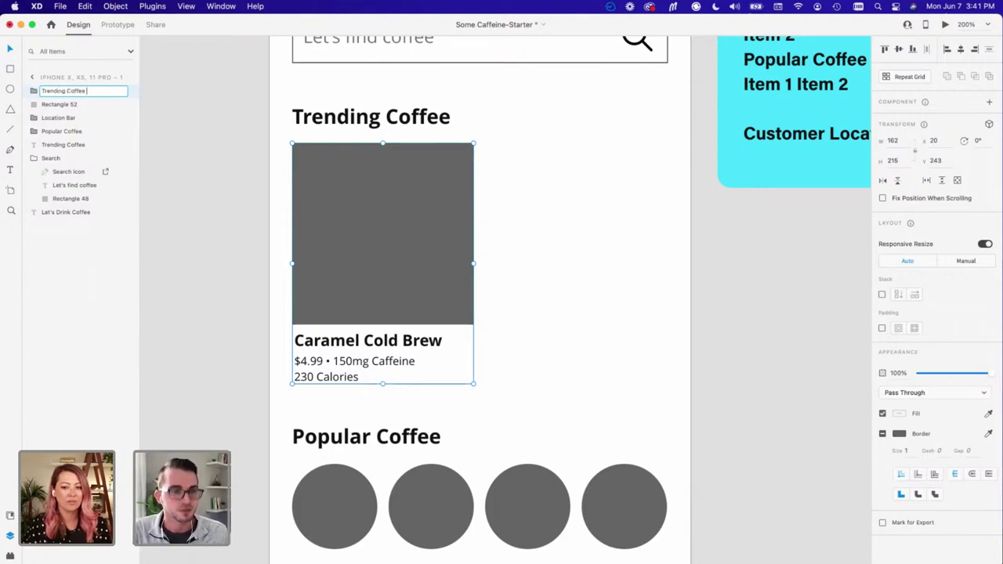
text(Card)
key(Return)
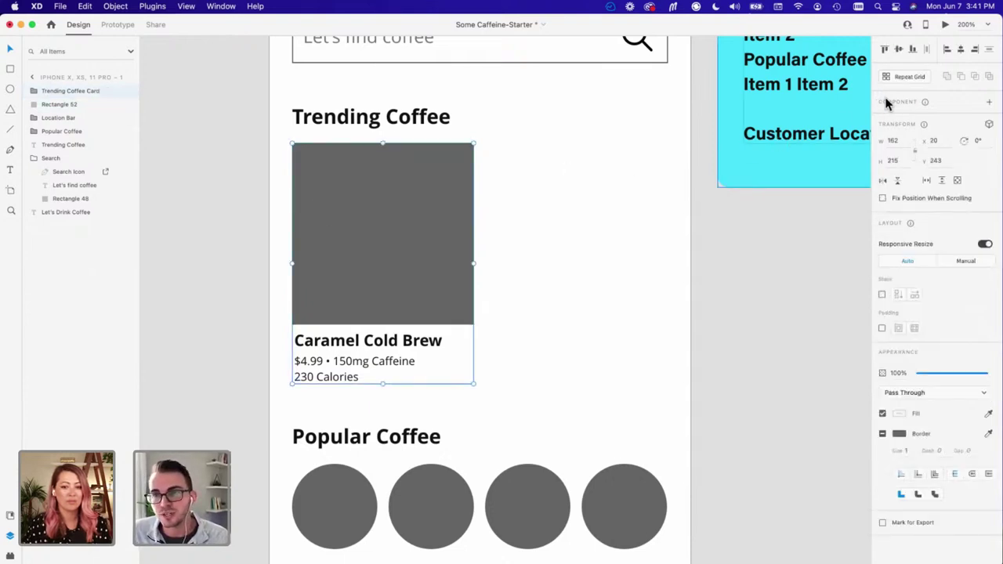
Step: Turn the Trending Coffee Card group into a component and place a copy of it beside the original
click(988, 106)
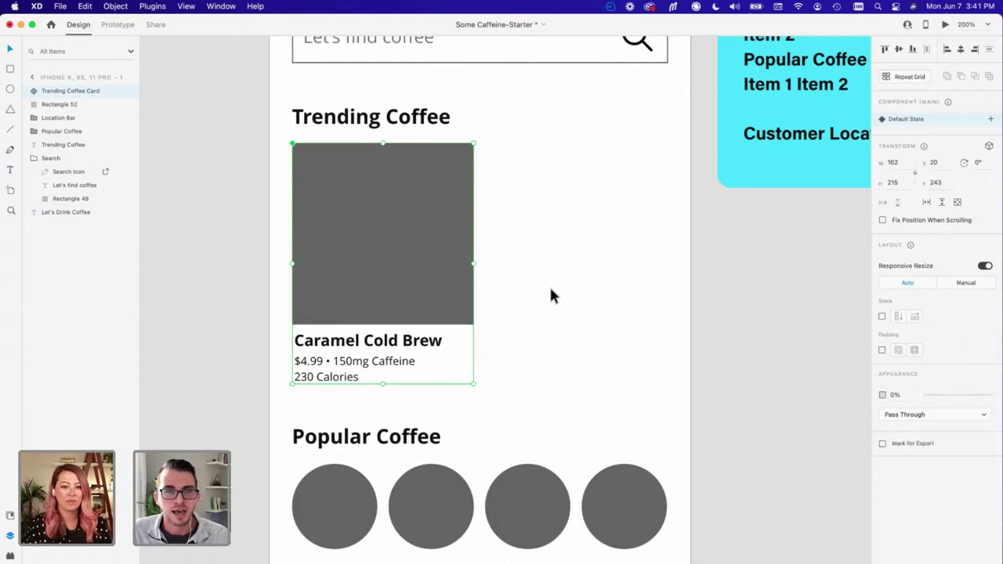
drag(334, 262, 530, 253)
click(460, 374)
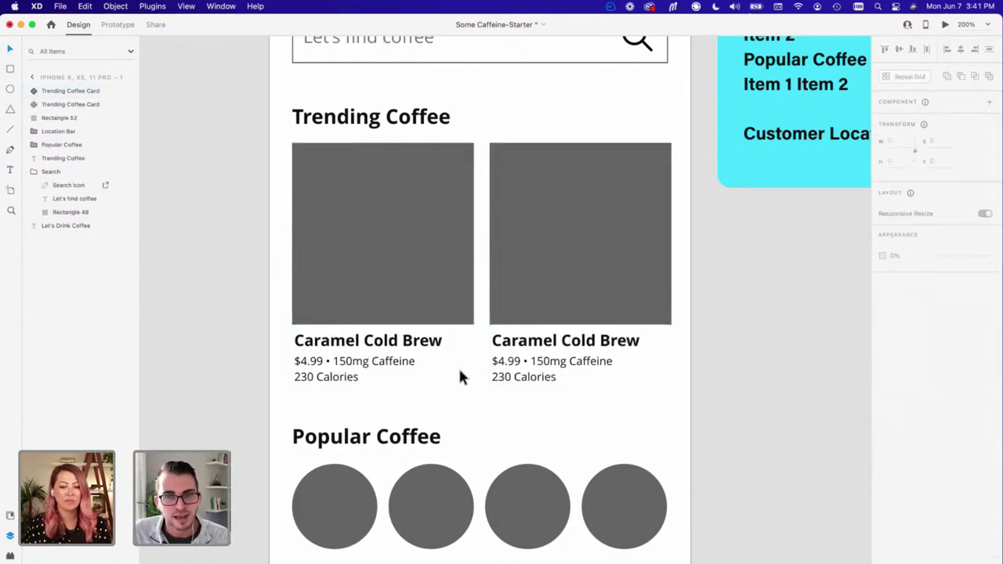
Step: Try font size 20 on the Caramel Cold Brew title inside the main card component
double_click(329, 350)
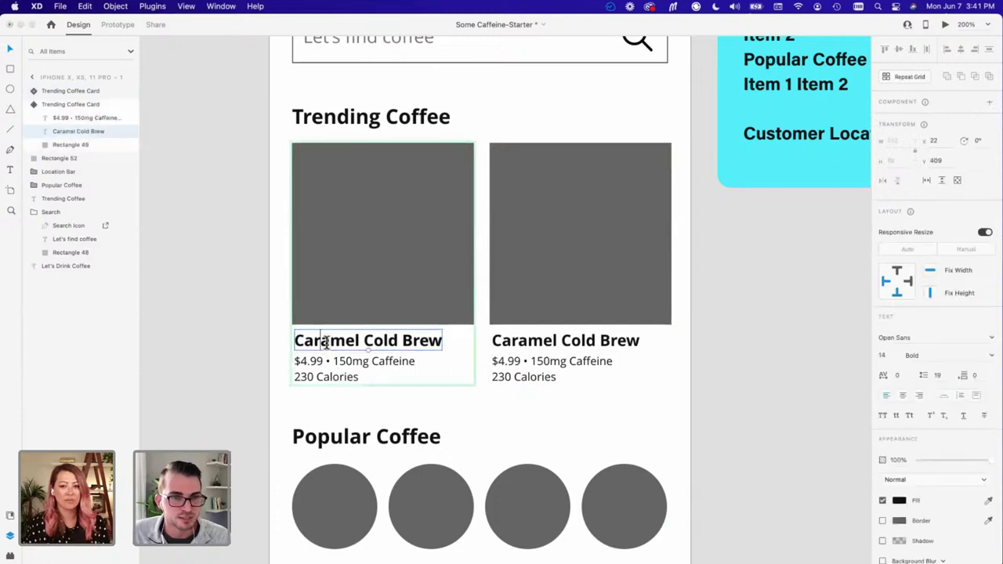
double_click(364, 344)
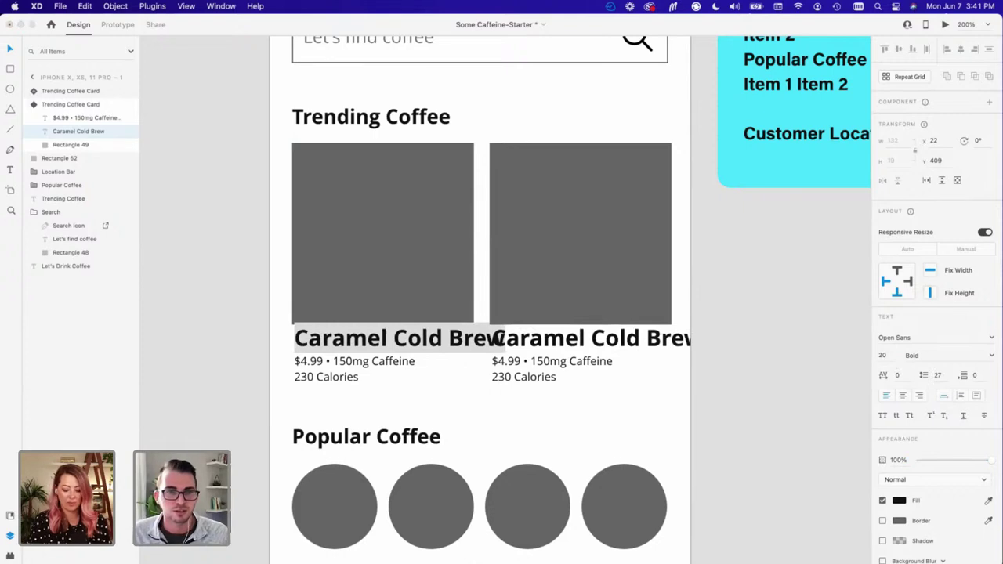
click(241, 274)
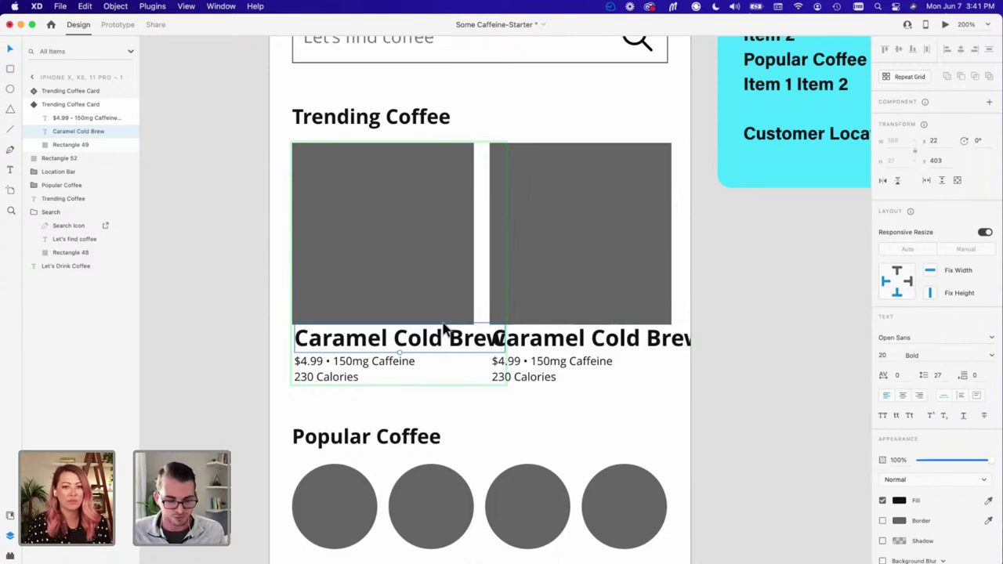
click(275, 351)
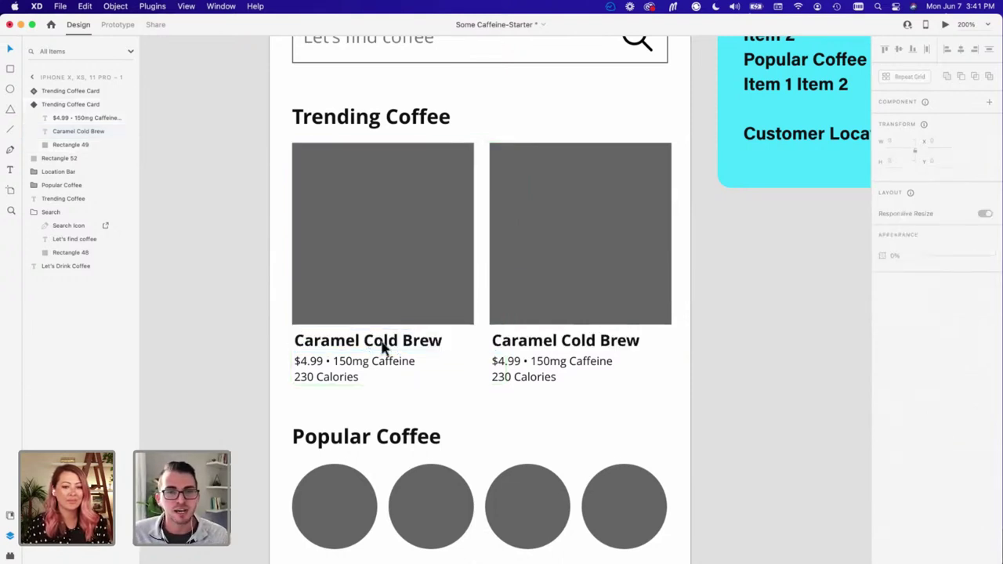
Step: Examine the Trending Coffee cards and the Popular Coffee and Location Bar sections below them
click(384, 272)
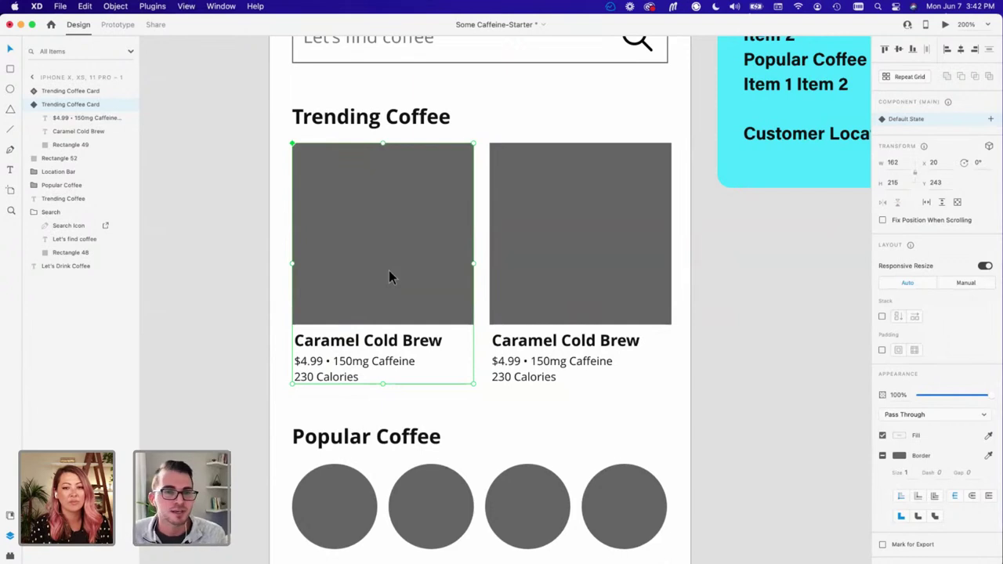
scroll(410, 410, down, 2)
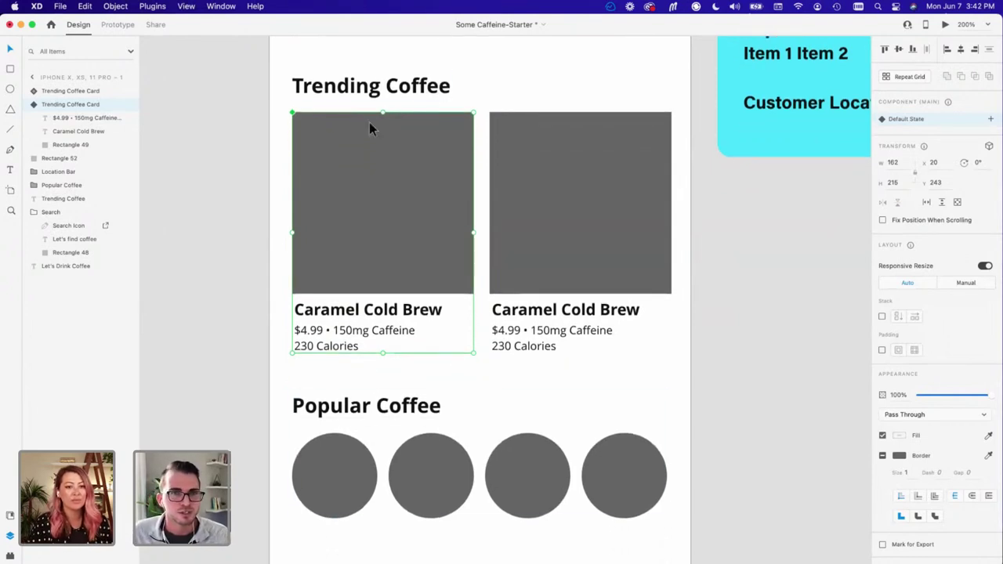
scroll(361, 305, down, 2)
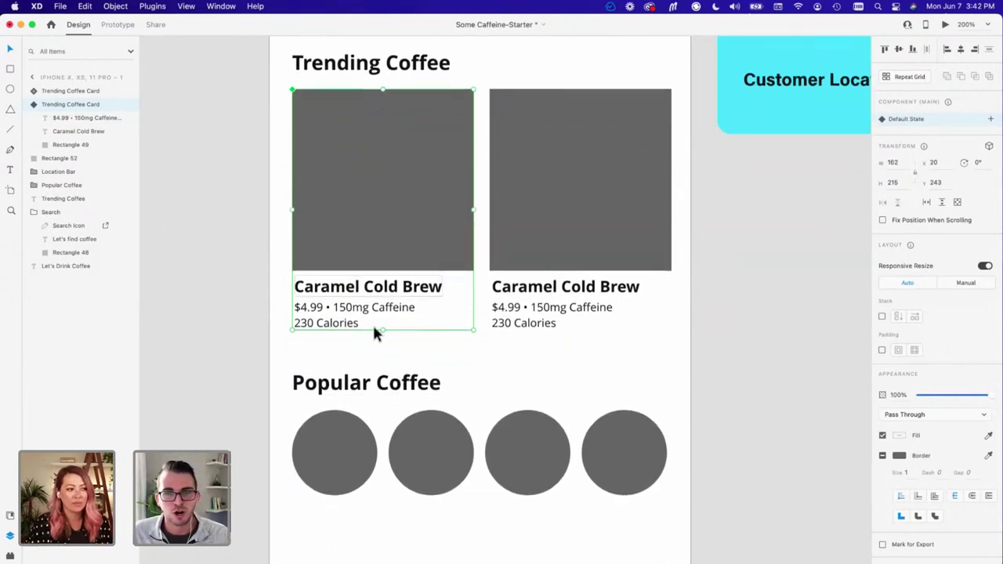
click(229, 253)
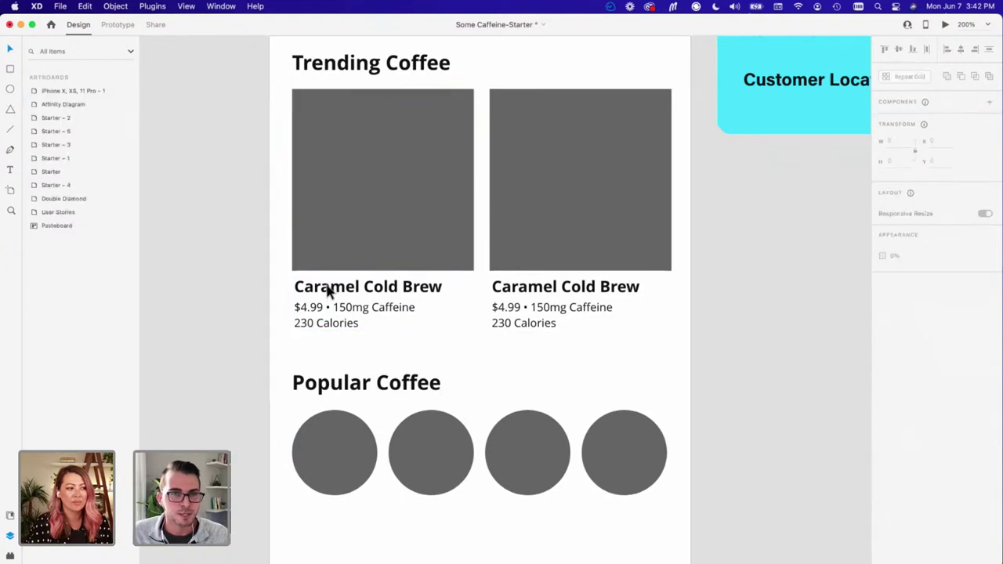
scroll(387, 410, down, 6)
click(399, 491)
scroll(399, 490, down, 5)
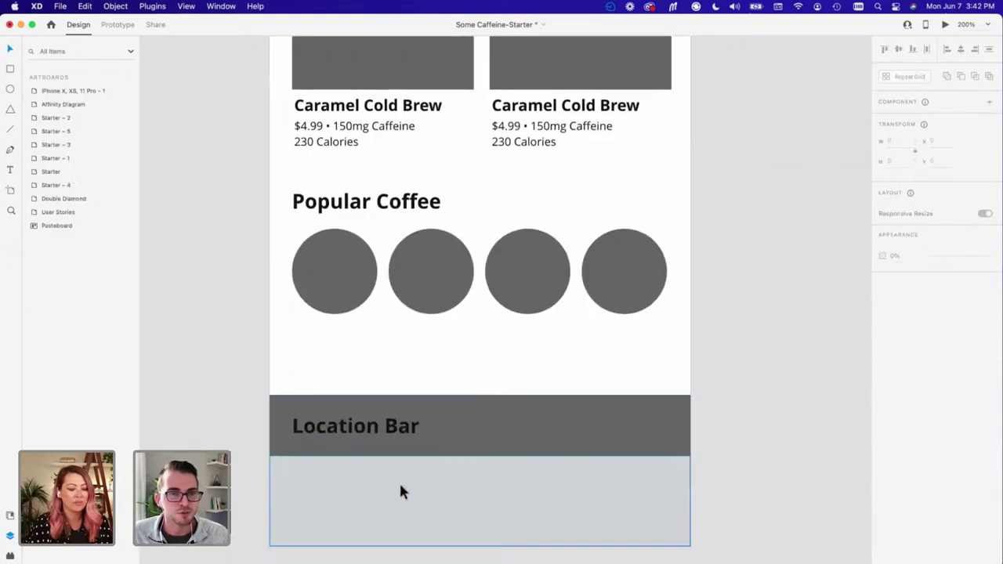
click(333, 133)
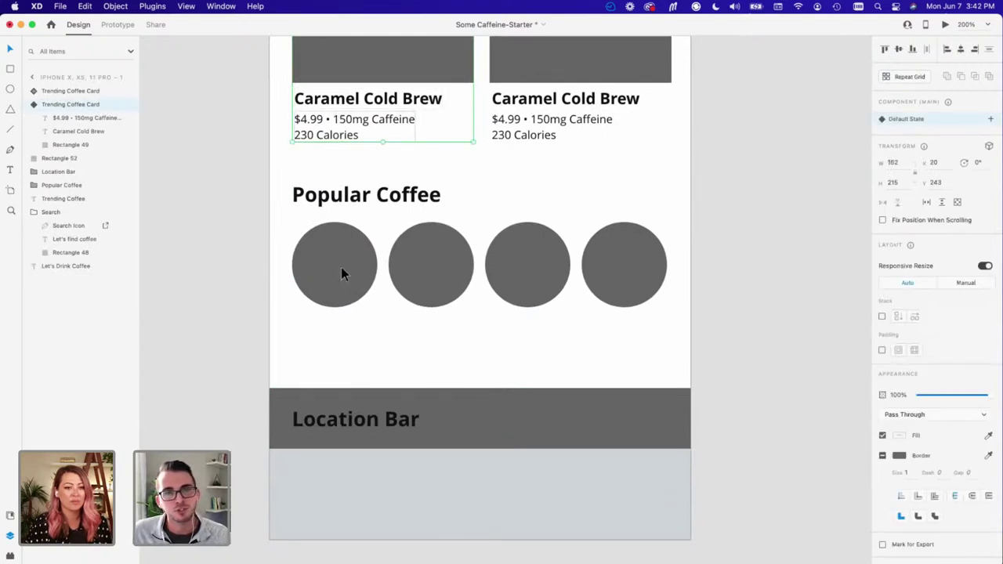
Step: Add the title text "Pumpkin Brew" below the first Popular Coffee circle
key(super+equal)
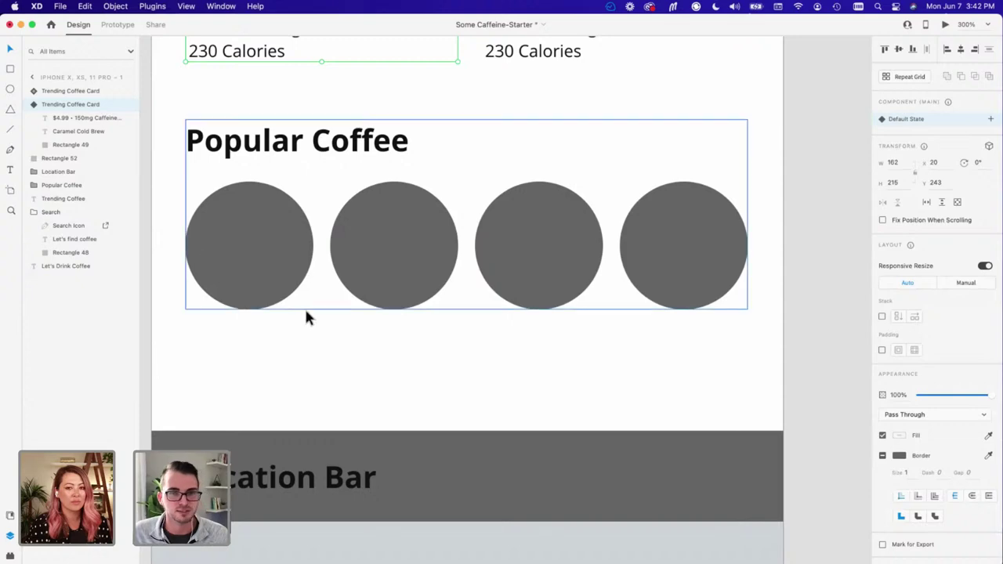
click(347, 348)
drag(369, 105, 474, 283)
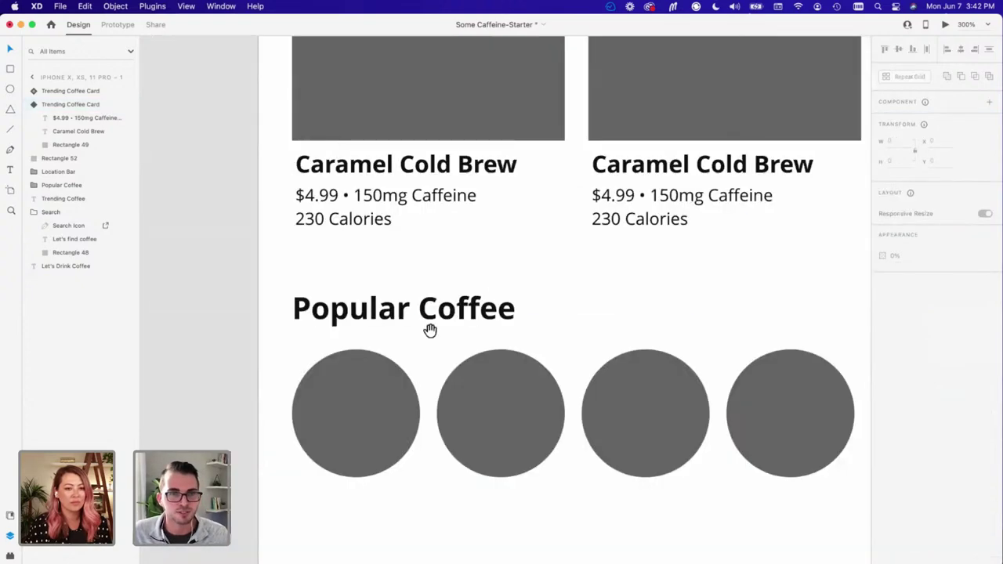
scroll(392, 368, down, 3)
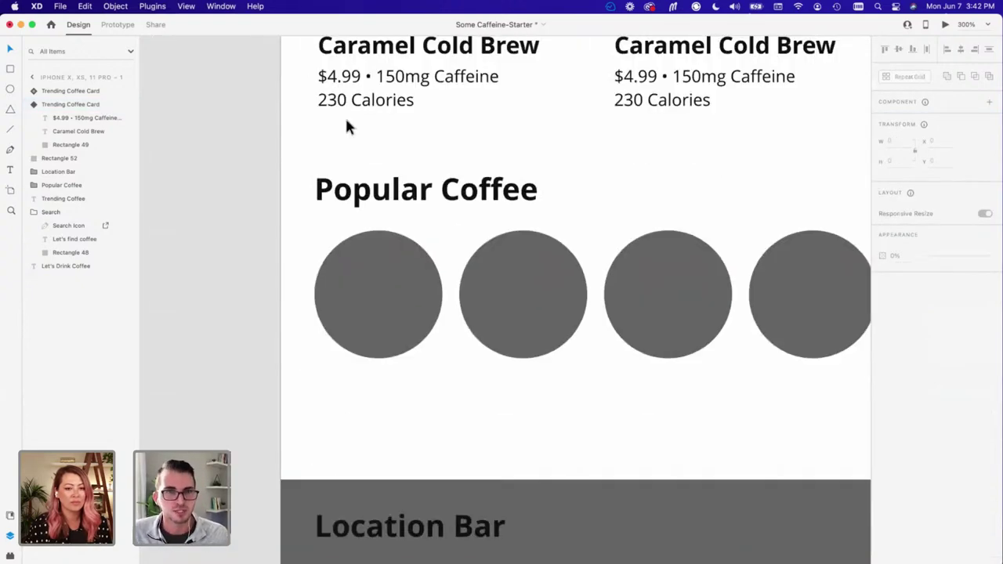
key(t)
click(359, 406)
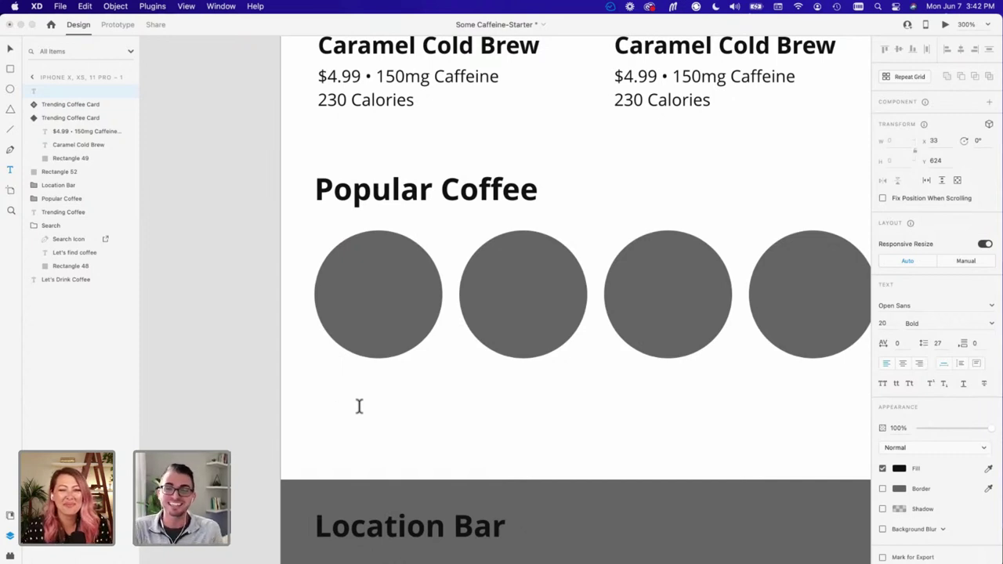
text(P)
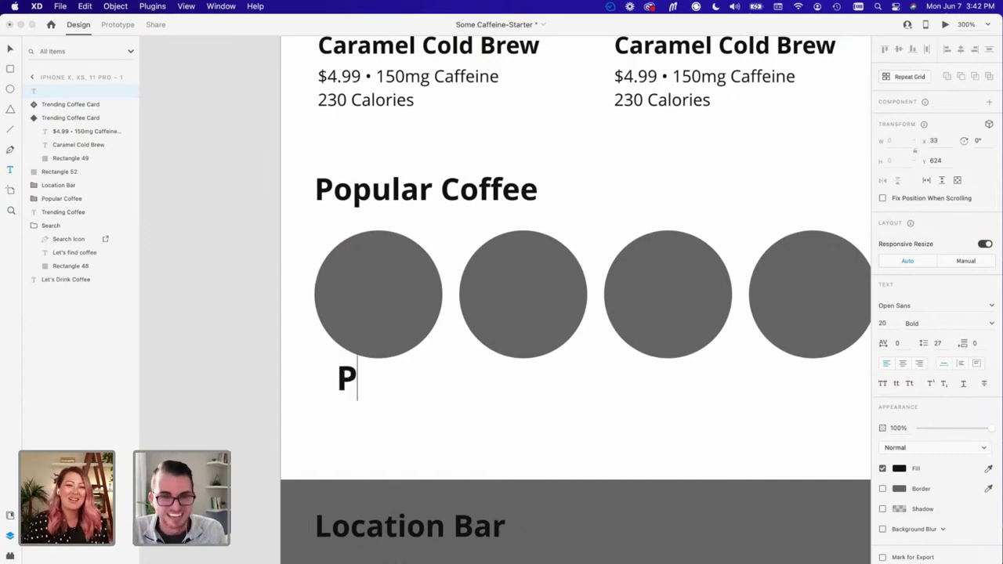
text(eppermint)
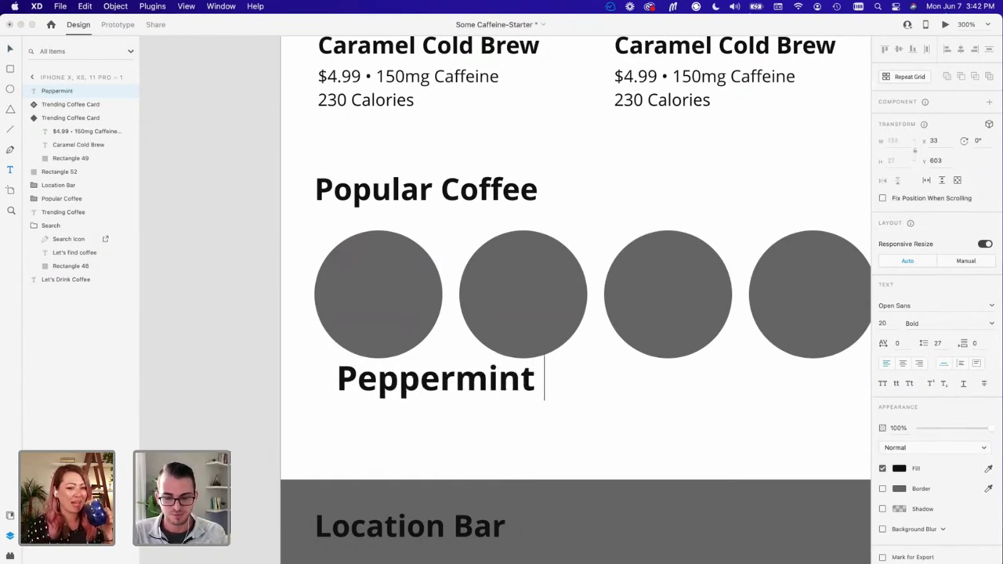
text( Brew)
key(super+a)
text(P)
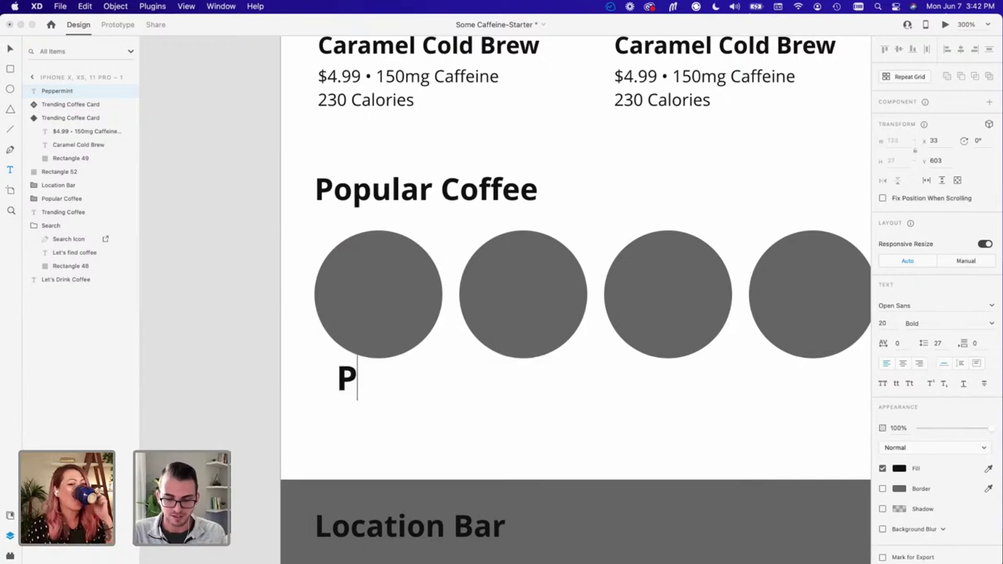
text(umpkin )
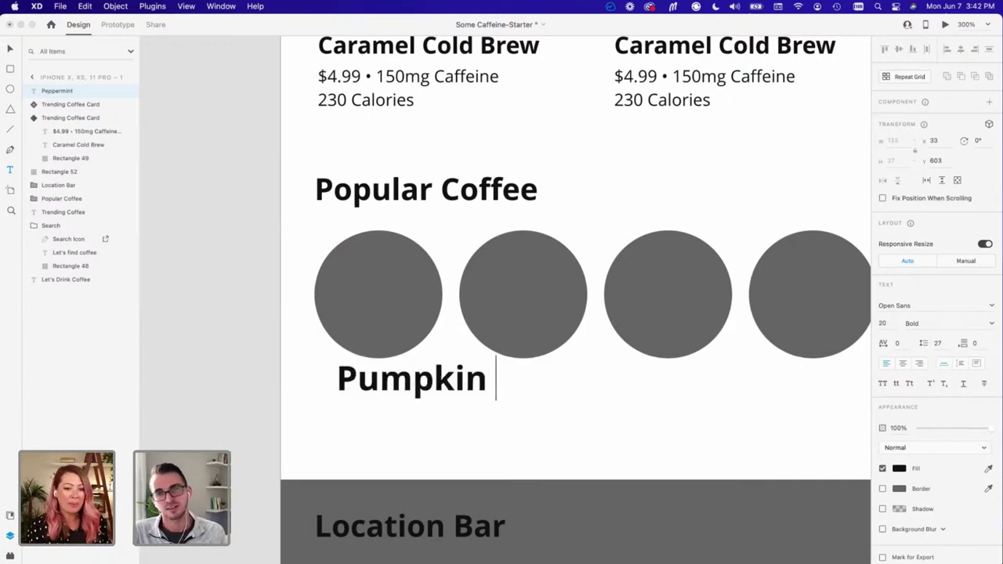
text(Brew)
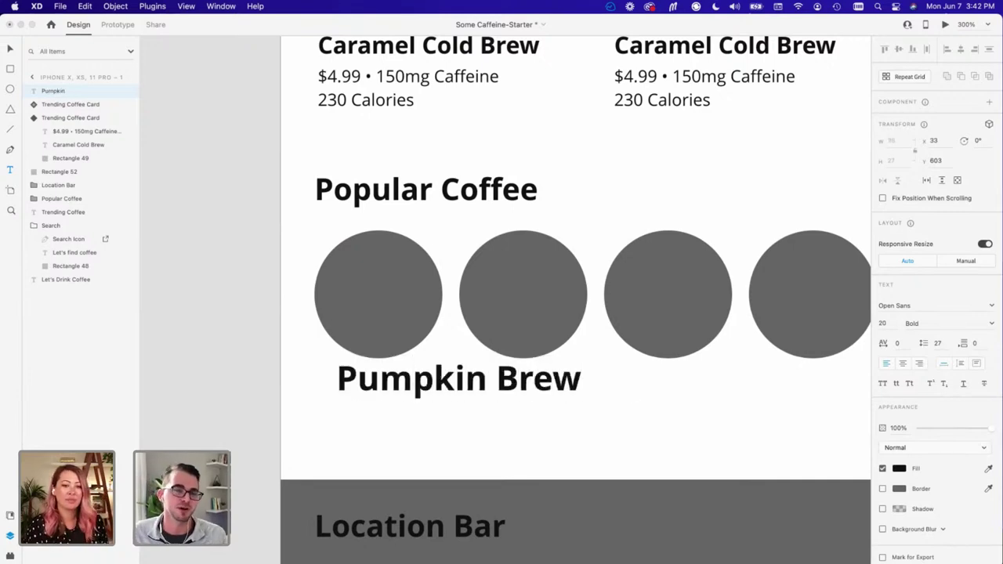
Step: Set the font size of the Pumpkin Brew title to 14
key(super+a)
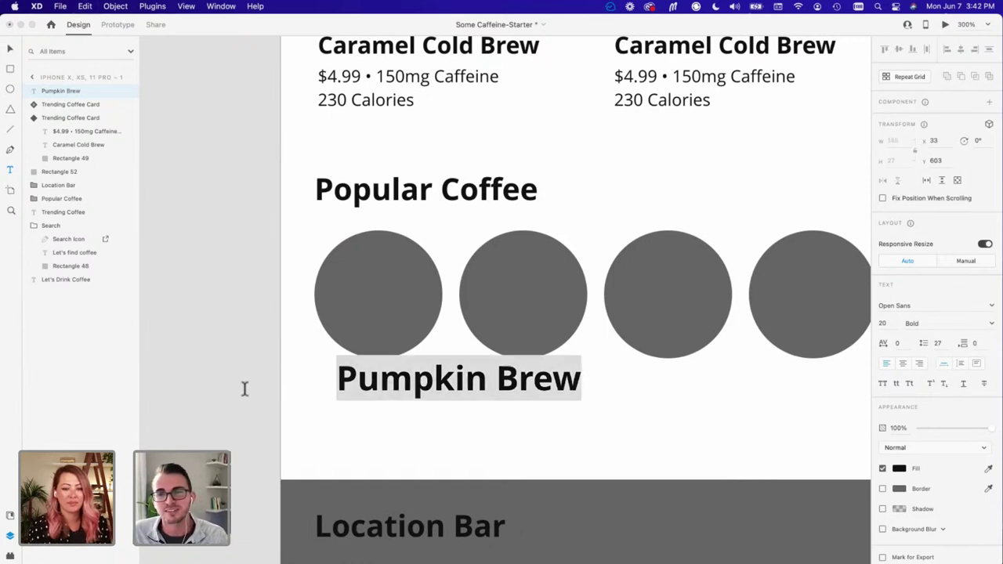
click(882, 323)
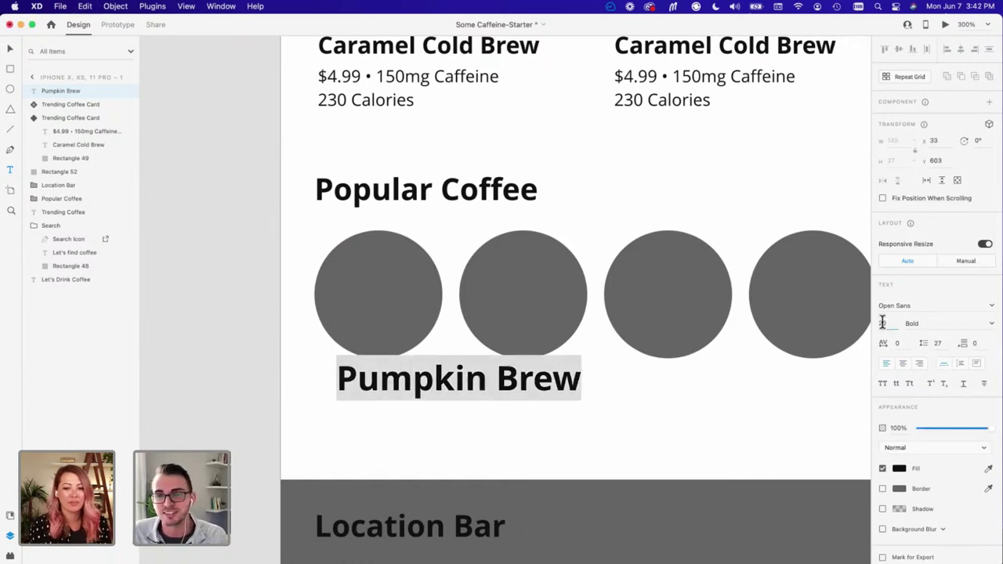
key(Return)
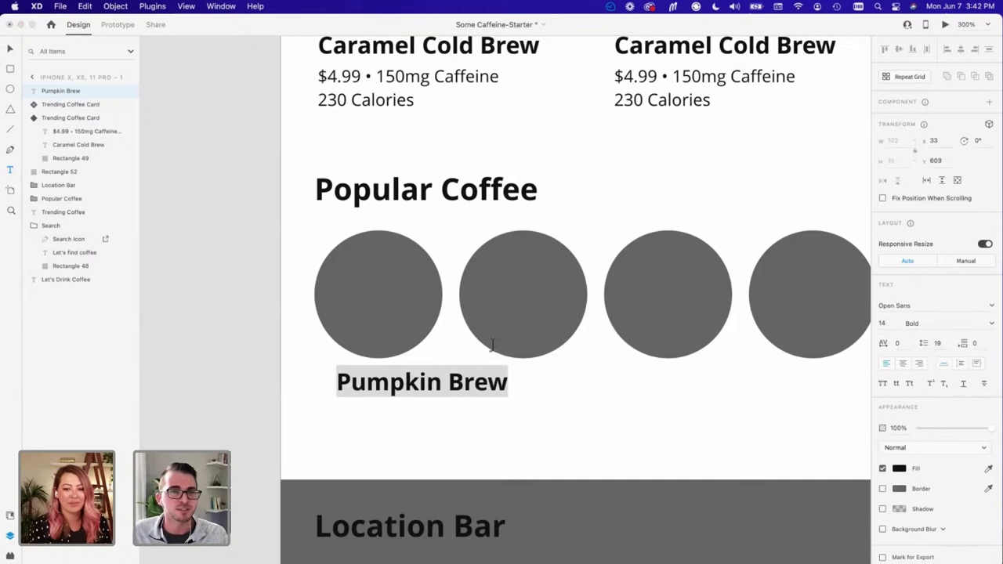
click(11, 49)
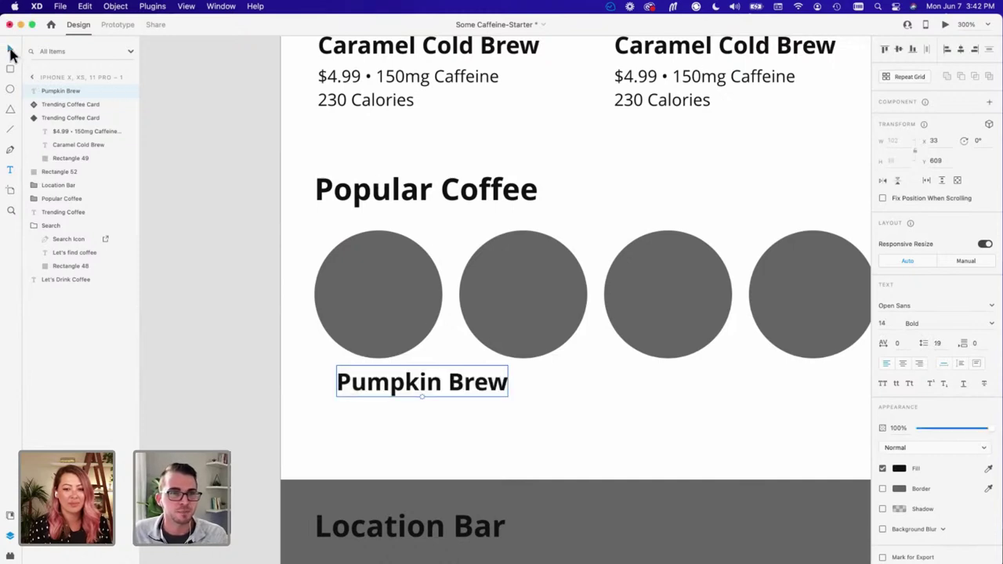
click(277, 273)
click(430, 384)
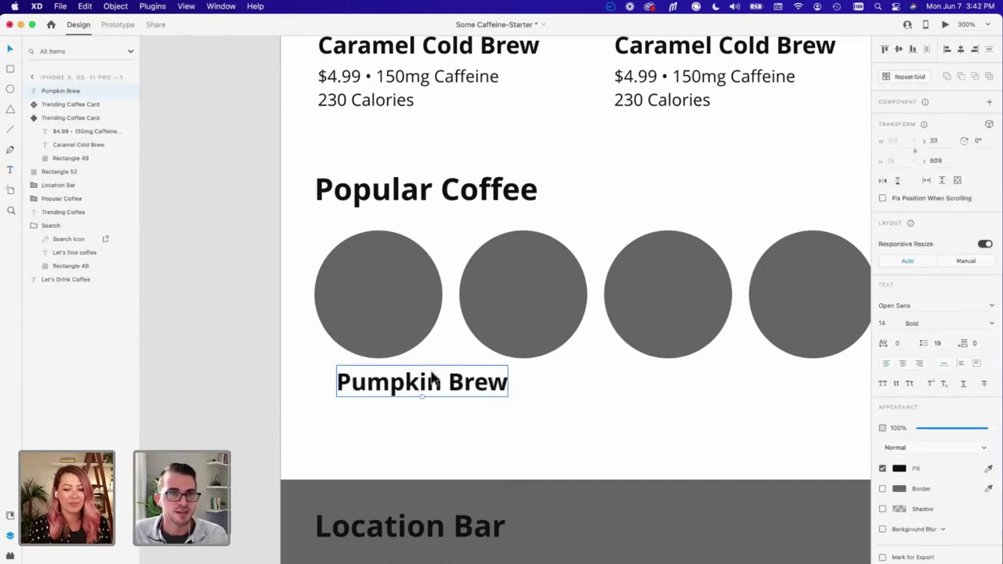
Step: Place a copy of the Trending Coffee card's price, caffeine and calories text directly beneath the Pumpkin Brew title
double_click(349, 85)
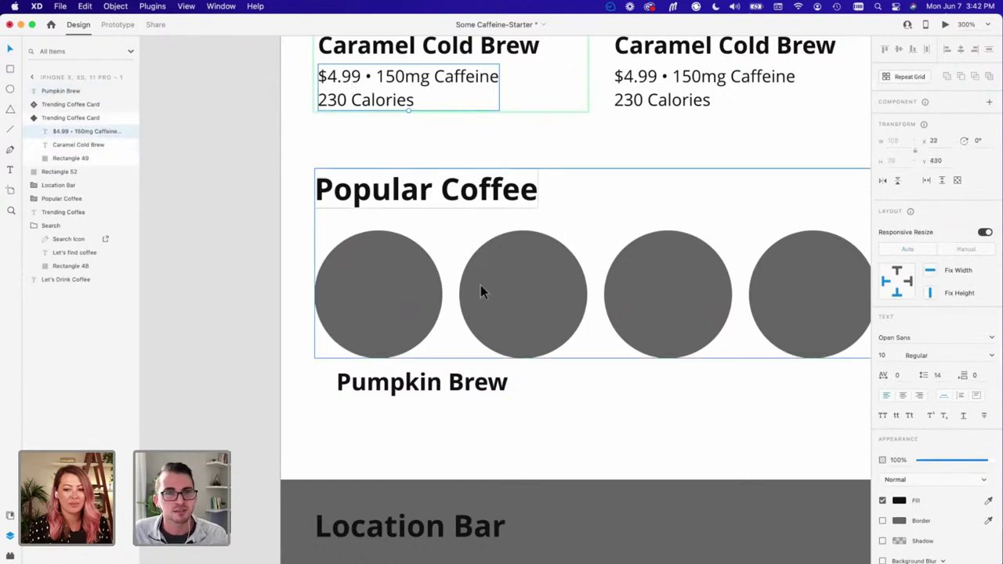
click(481, 383)
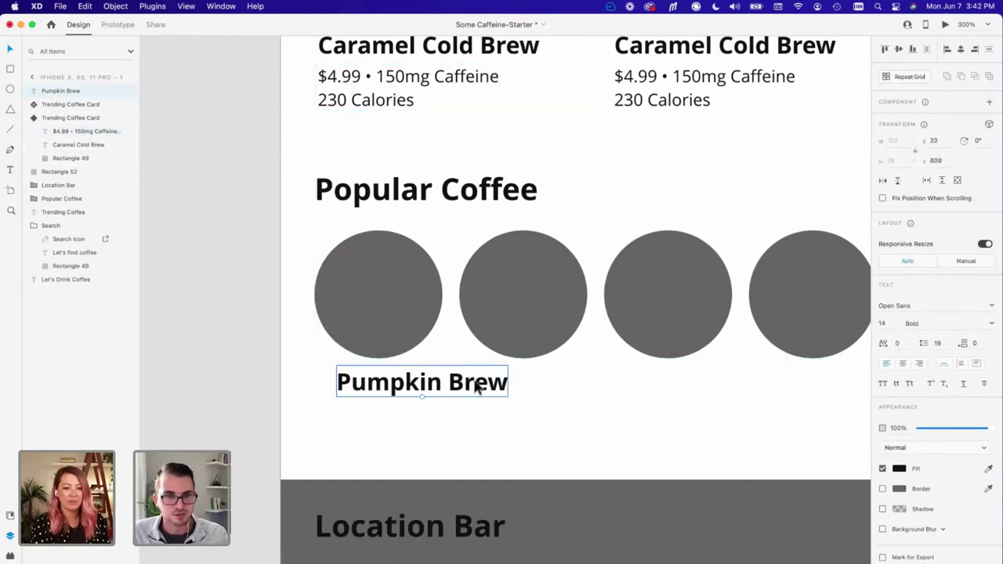
key(ctrl+v)
drag(351, 82, 371, 415)
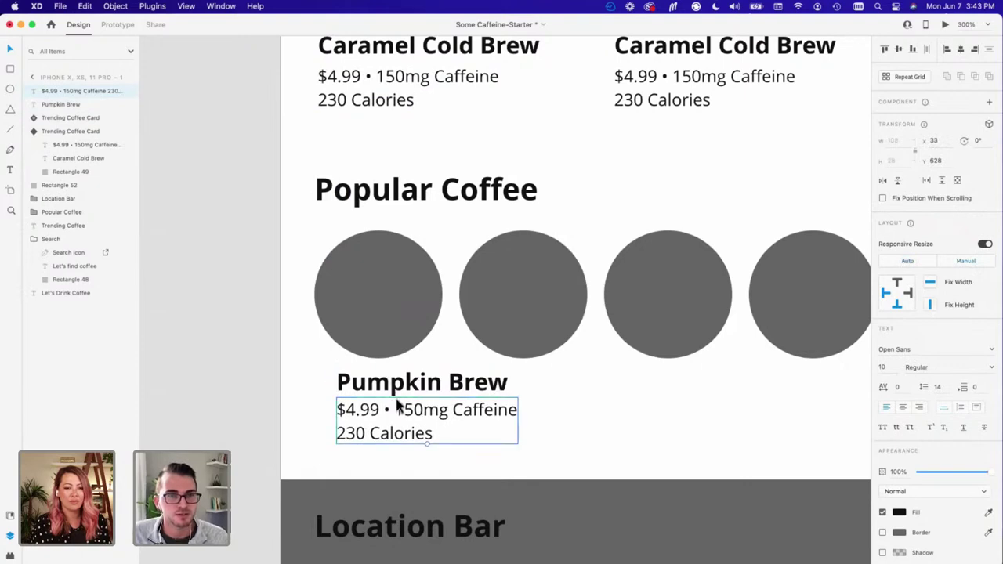
Step: Show the layout grid and align the Pumpkin Brew title and details with the first column at X 20
click(396, 395)
shift+click(374, 422)
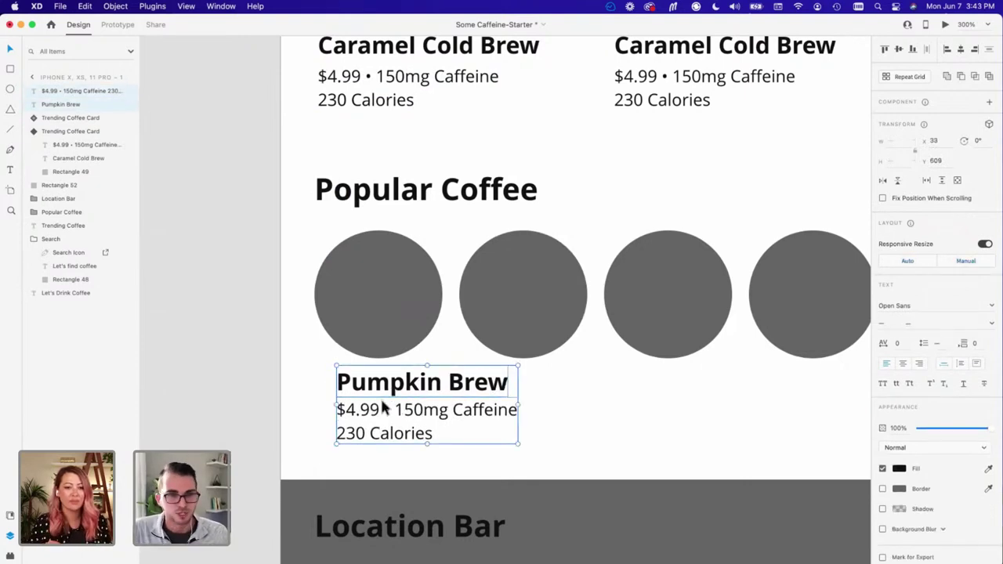
key(super+shift+apostrophe)
drag(391, 389, 378, 392)
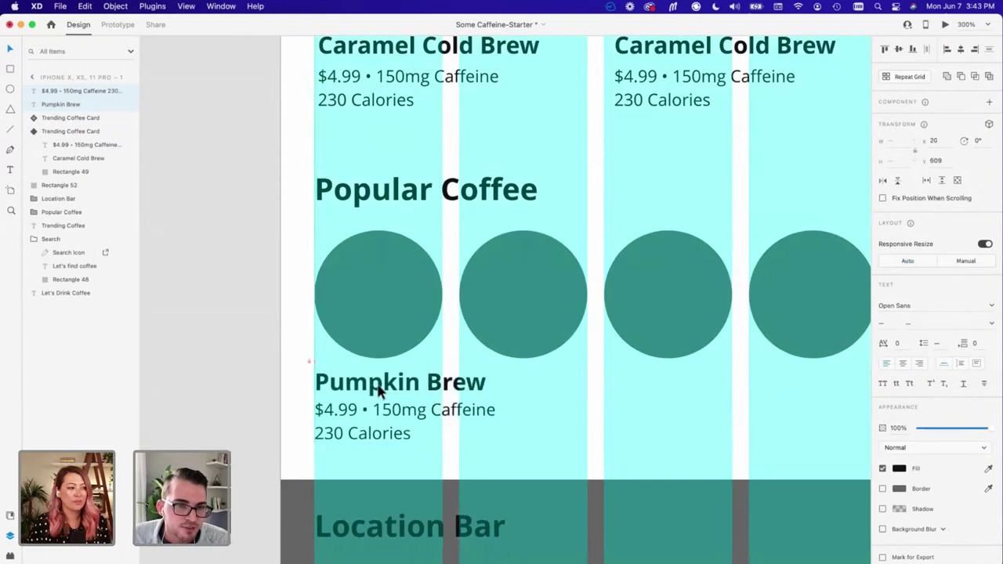
Step: Ungroup the Popular Coffee section and delete its last three circles, keeping the one above Pumpkin Brew
click(241, 409)
scroll(656, 394, right, 3)
scroll(656, 394, down, 2)
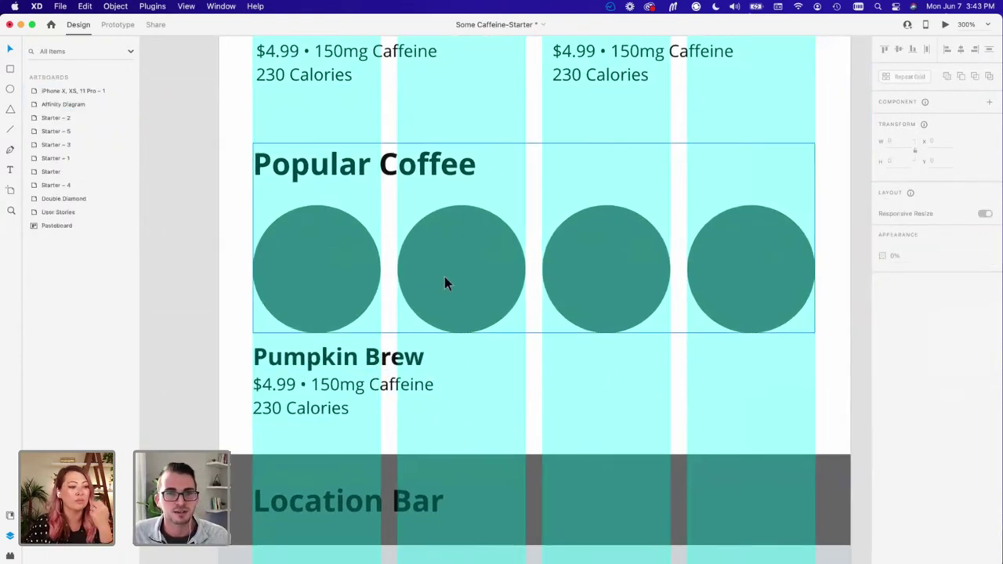
click(576, 287)
right_click(611, 275)
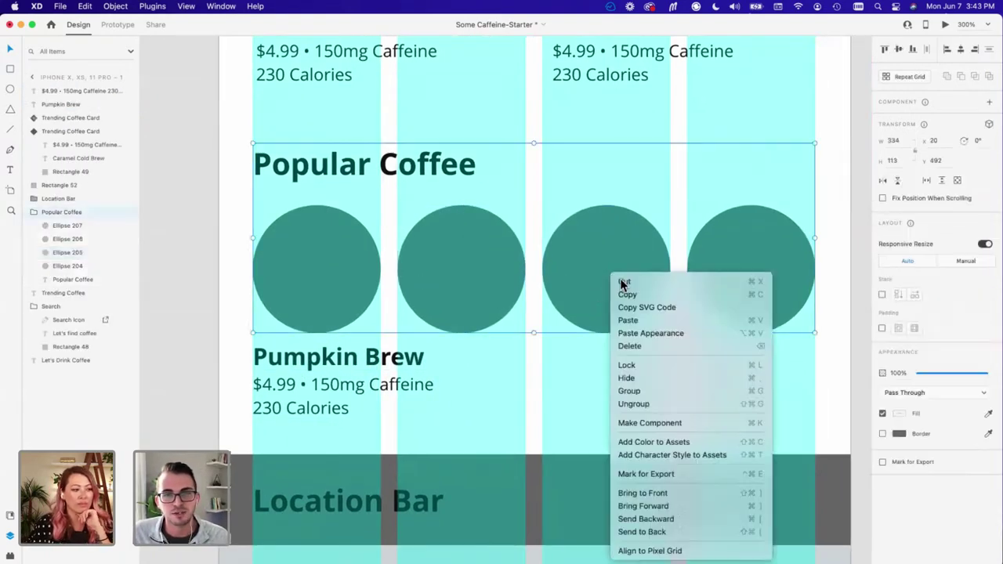
click(655, 405)
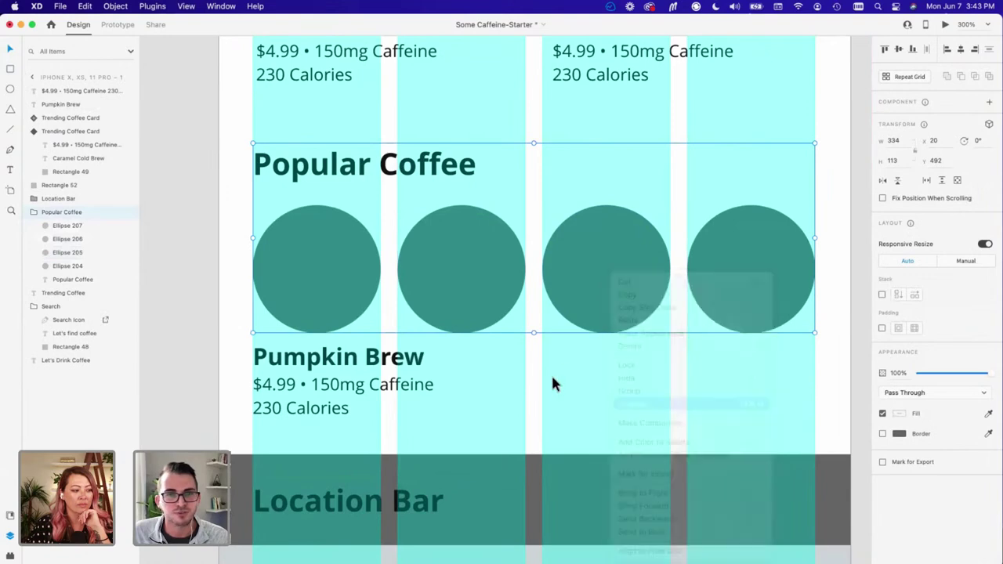
click(475, 270)
shift+click(625, 271)
shift+click(724, 274)
key(Delete)
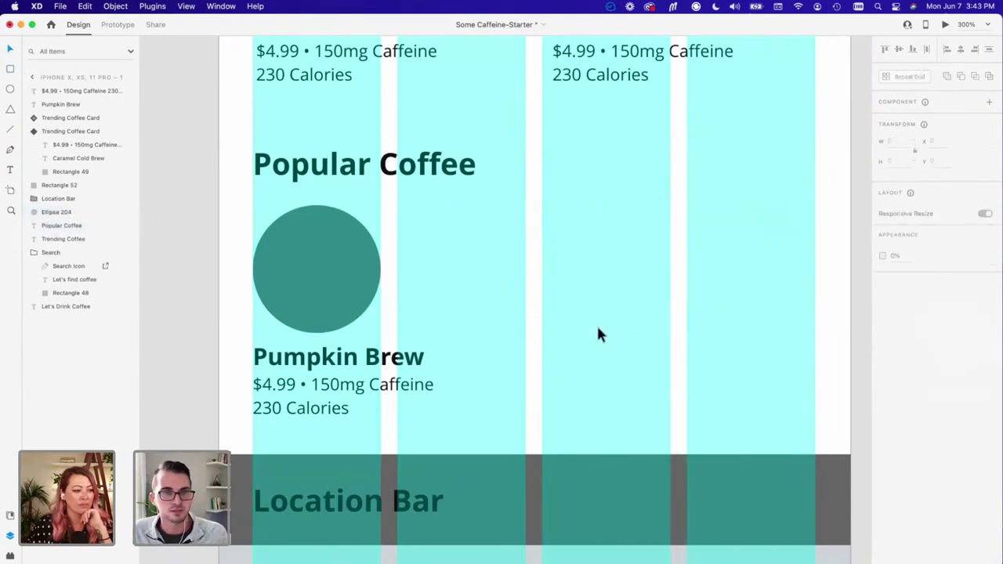
Step: Hide the column layout grid on the home screen artboard
key(super+minus)
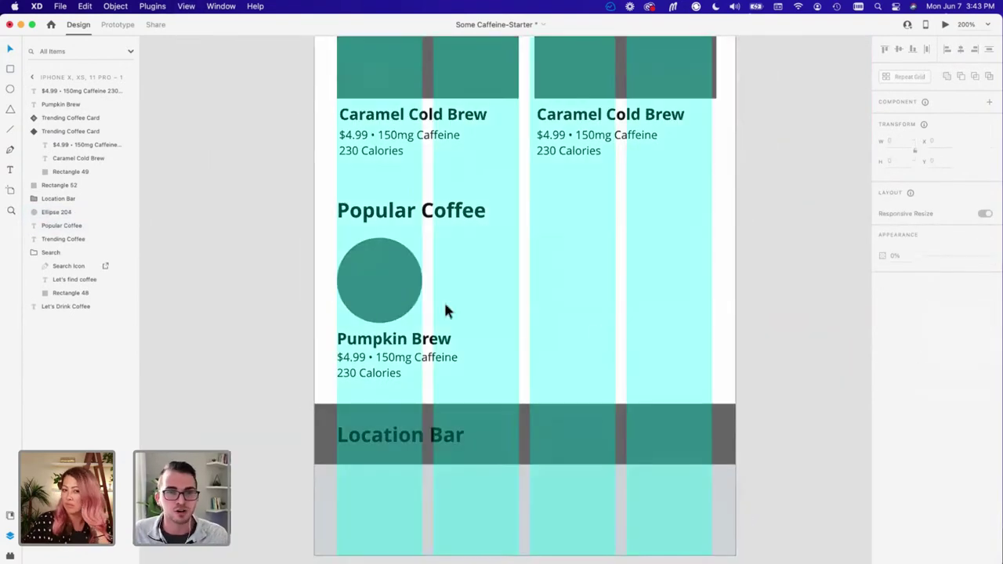
click(274, 292)
scroll(537, 264, up, 3)
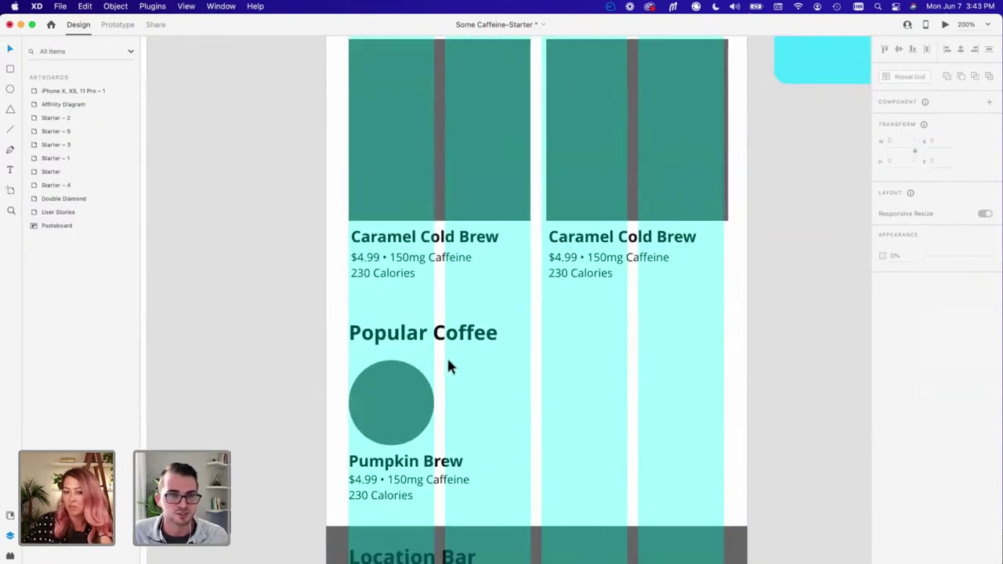
scroll(286, 376, down, 1)
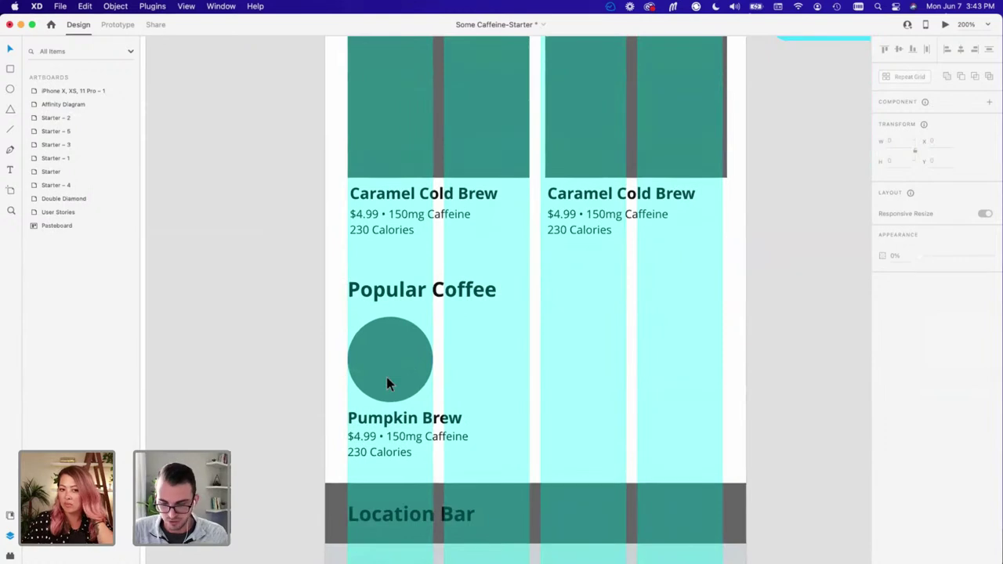
key(super+shift+apostrophe)
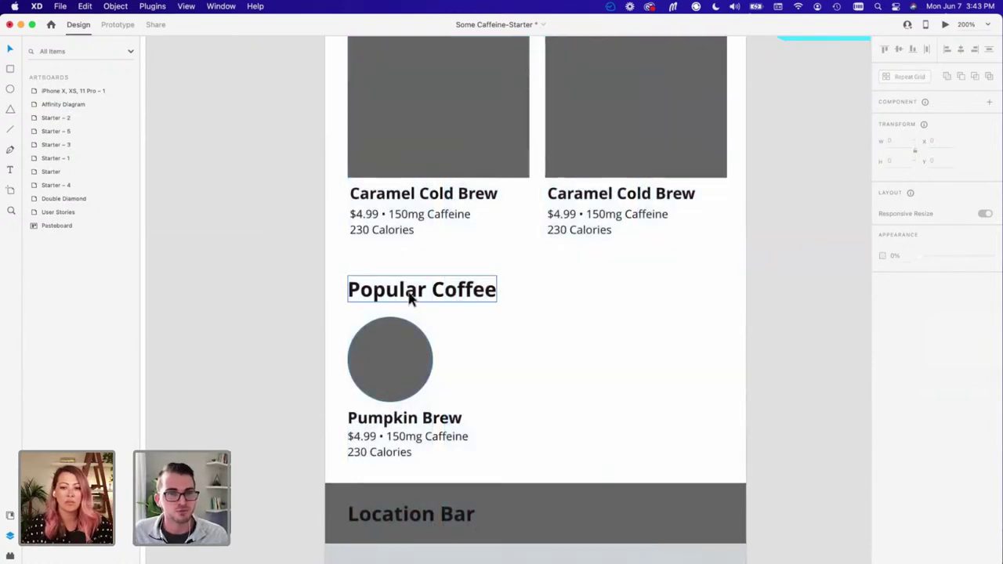
Step: Move the Popular Coffee heading up to Y 485 to widen the gap above the circle
click(432, 299)
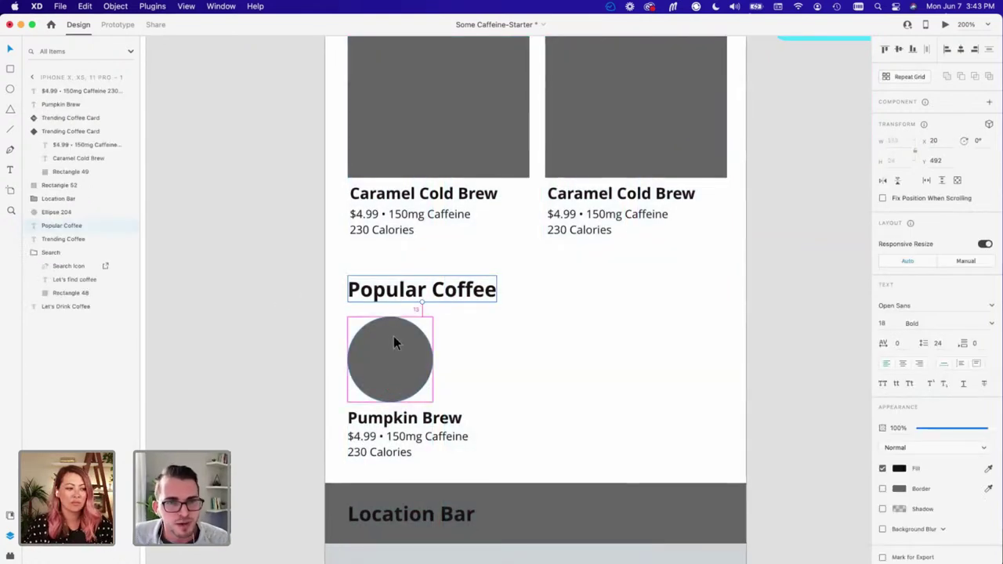
key(Up)
key(Up)
key(Up)
key(Up)
key(Up)
key(Up)
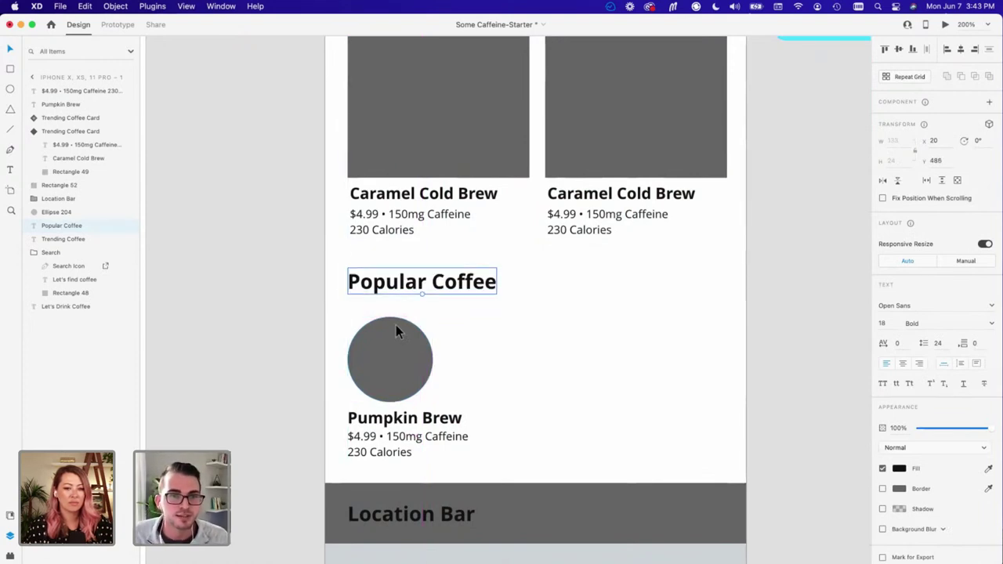
Step: Move the circle above Pumpkin Brew up to Y 525, closer to the Popular Coffee heading
click(291, 363)
drag(291, 363, 295, 311)
click(387, 310)
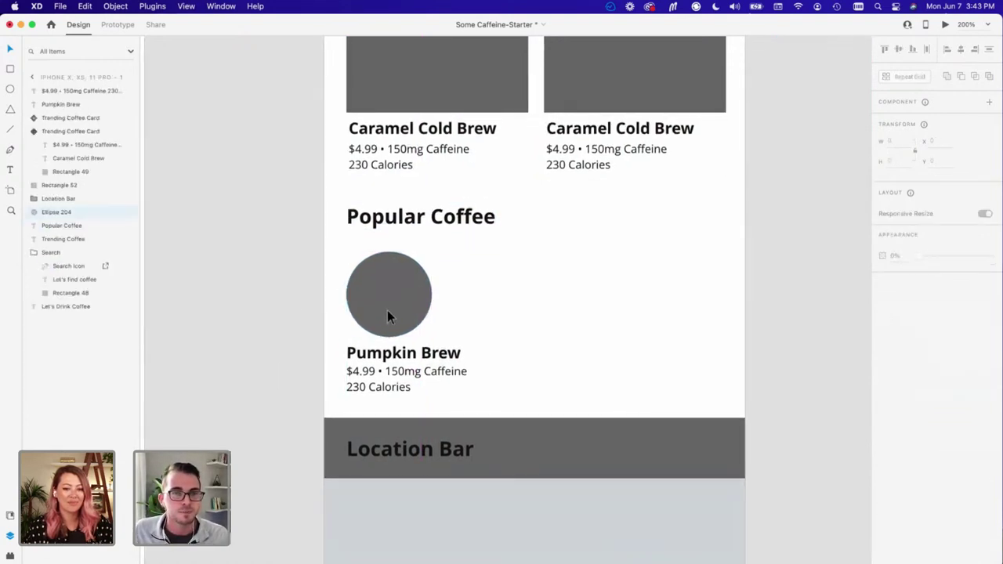
key(Up)
key(Up)
key(Up)
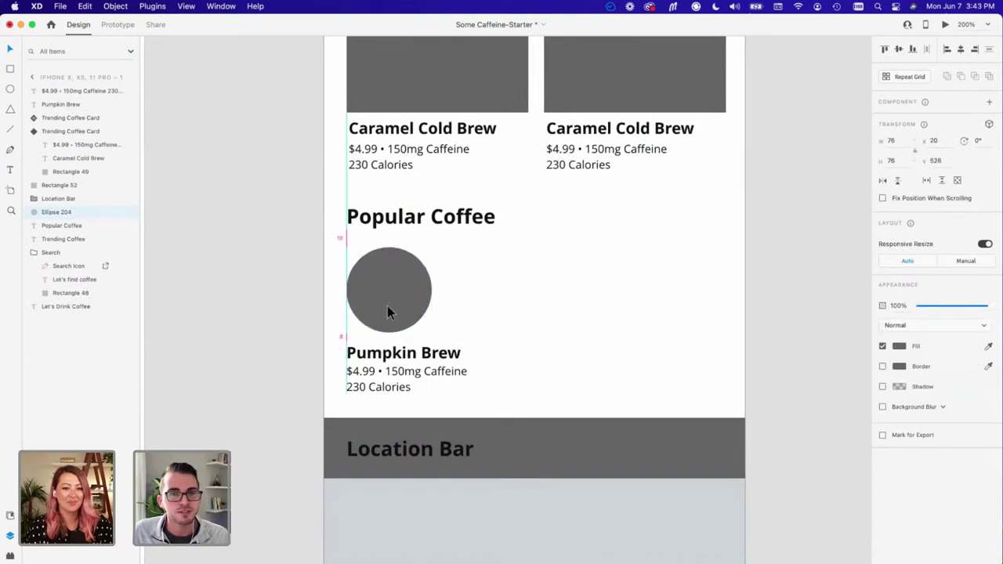
click(334, 347)
Step: Enlarge the Popular Coffee circle to 121 by 121, checking it against the column layout grid, and hide the grid
click(392, 304)
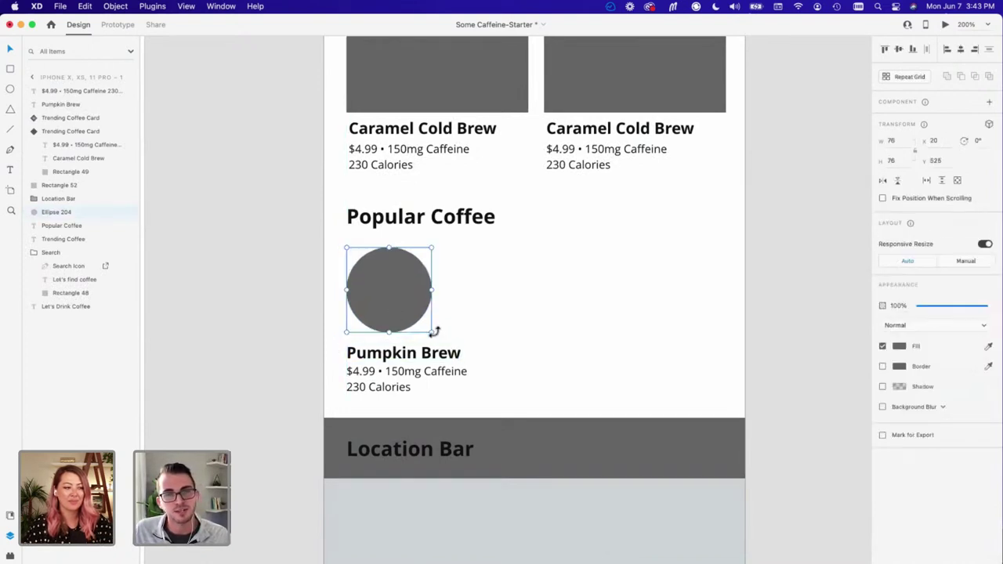
drag(432, 332, 462, 353)
key(super+shift+apostrophe)
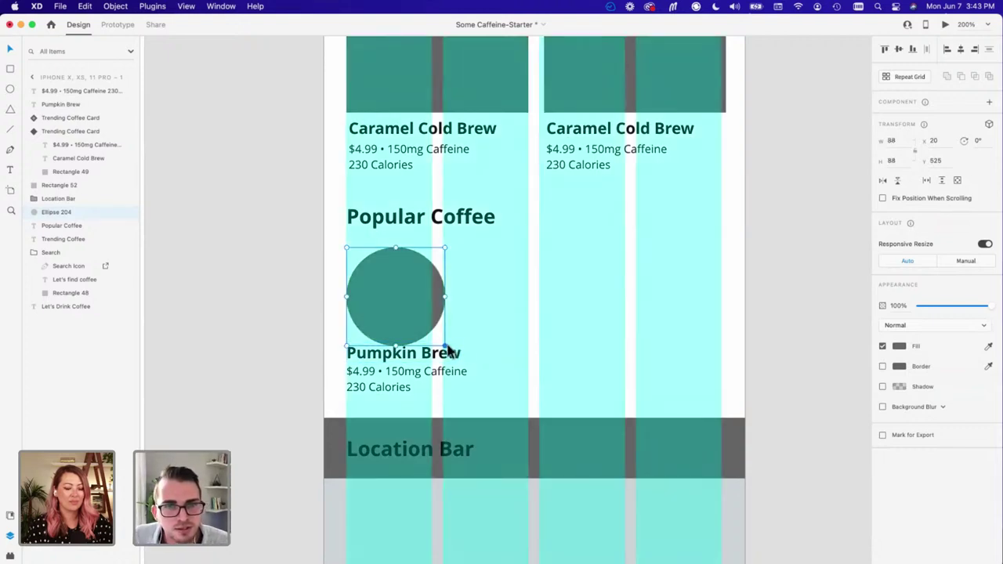
drag(443, 344, 506, 389)
click(286, 373)
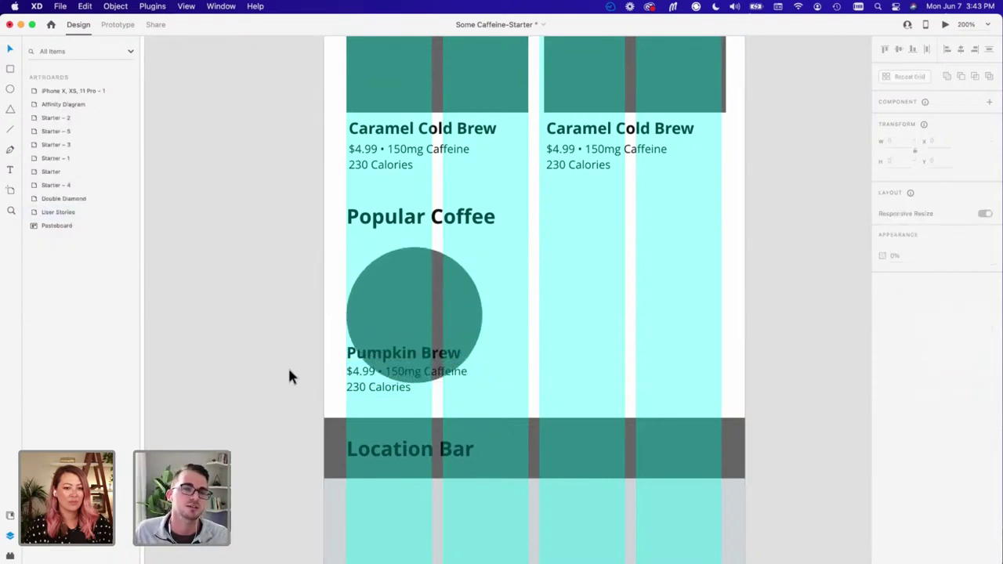
drag(284, 373, 264, 321)
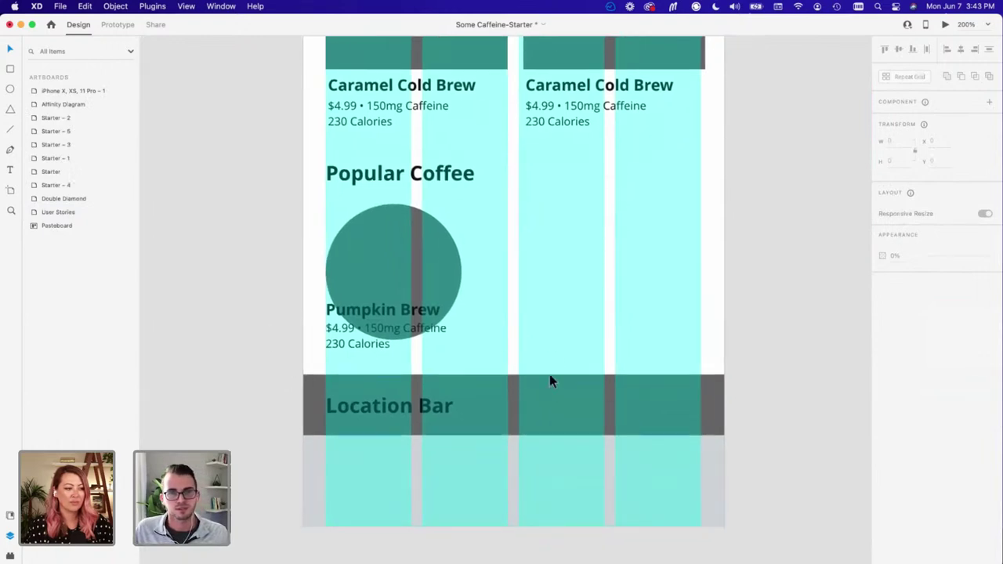
key(super+shift+apostrophe)
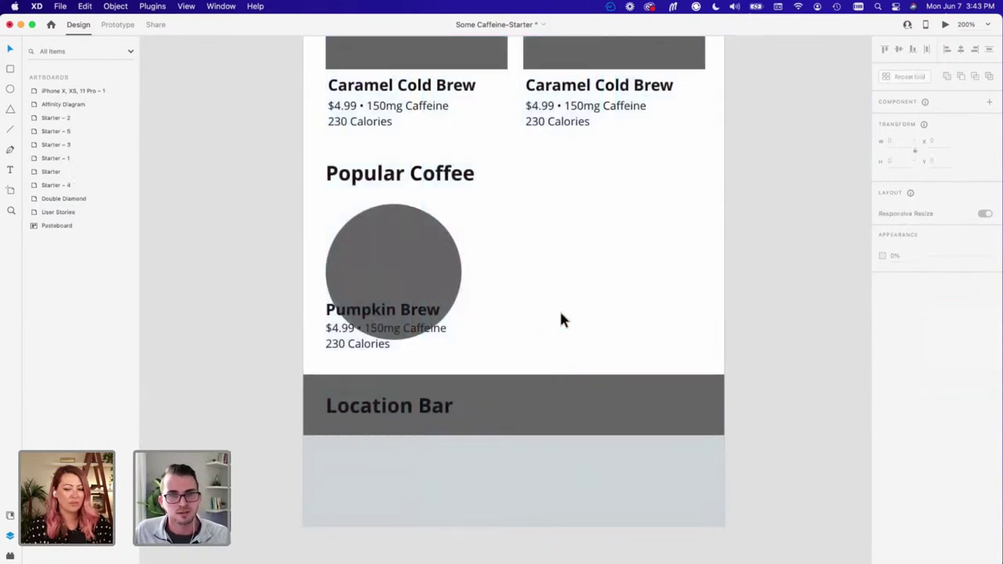
Step: Extend the home screen artboard downward to a height of about 969, leaving space below the Location Bar area
right_click(560, 320)
key(Escape)
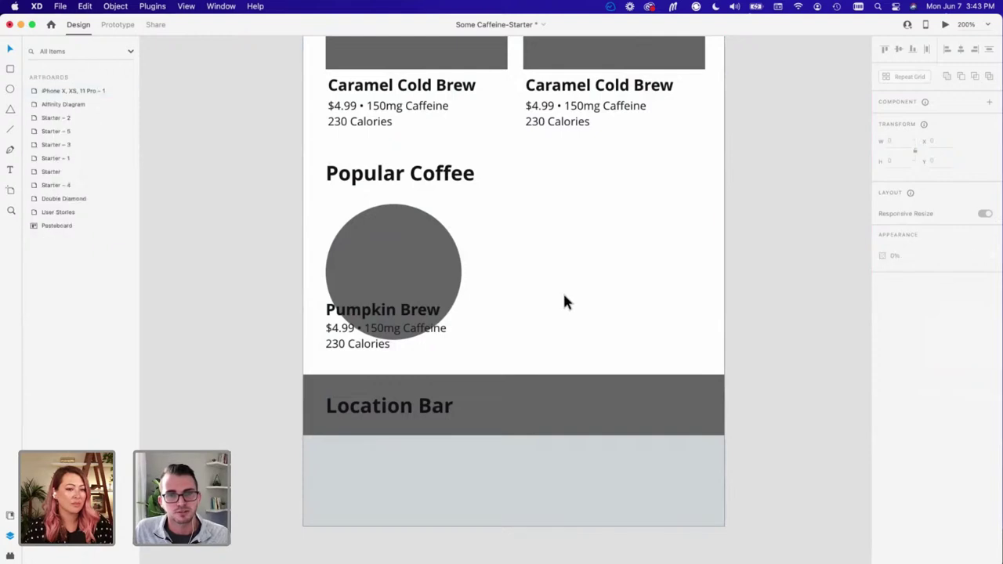
click(564, 300)
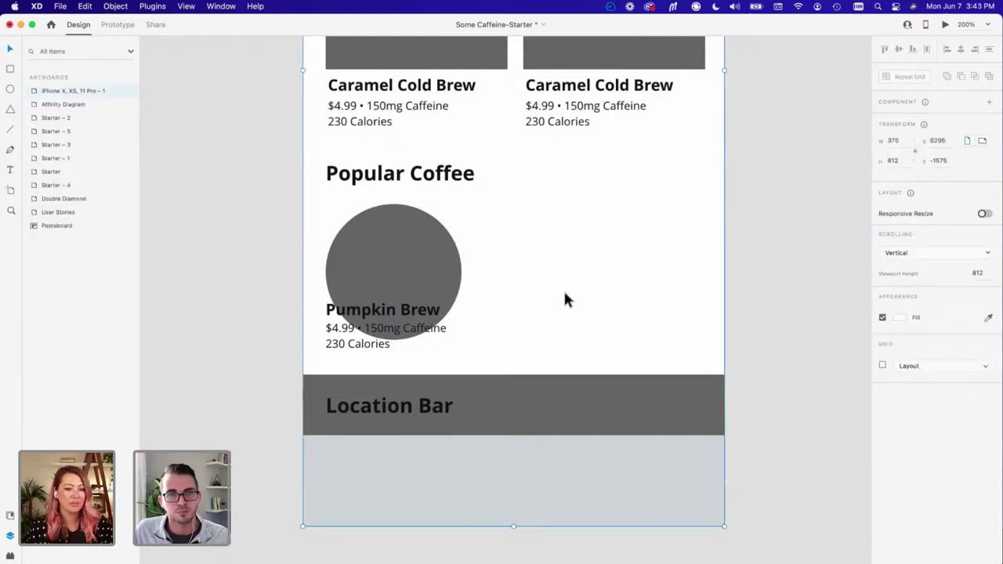
scroll(549, 329, down, 3)
drag(514, 435, 499, 540)
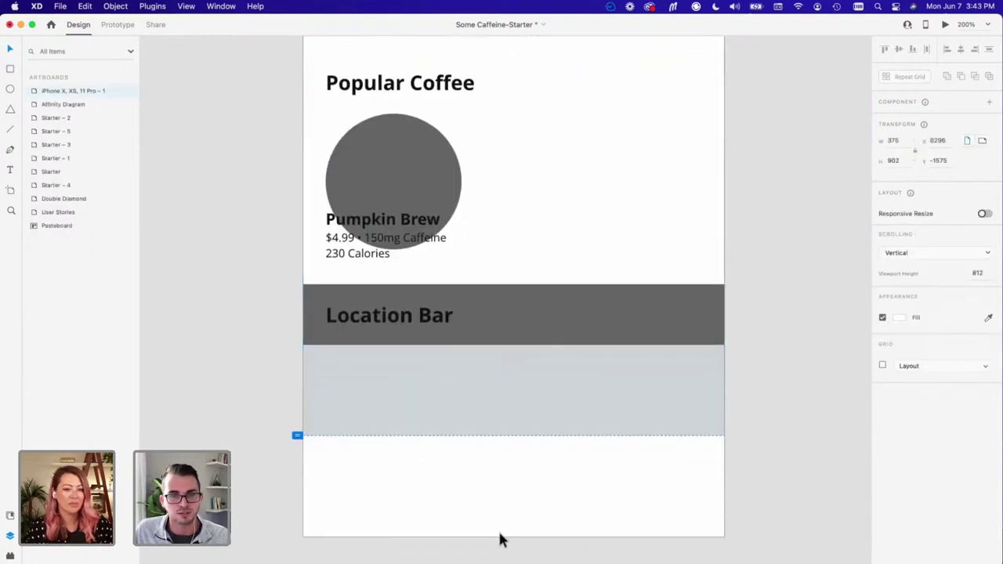
scroll(485, 410, down, 4)
drag(508, 416, 506, 489)
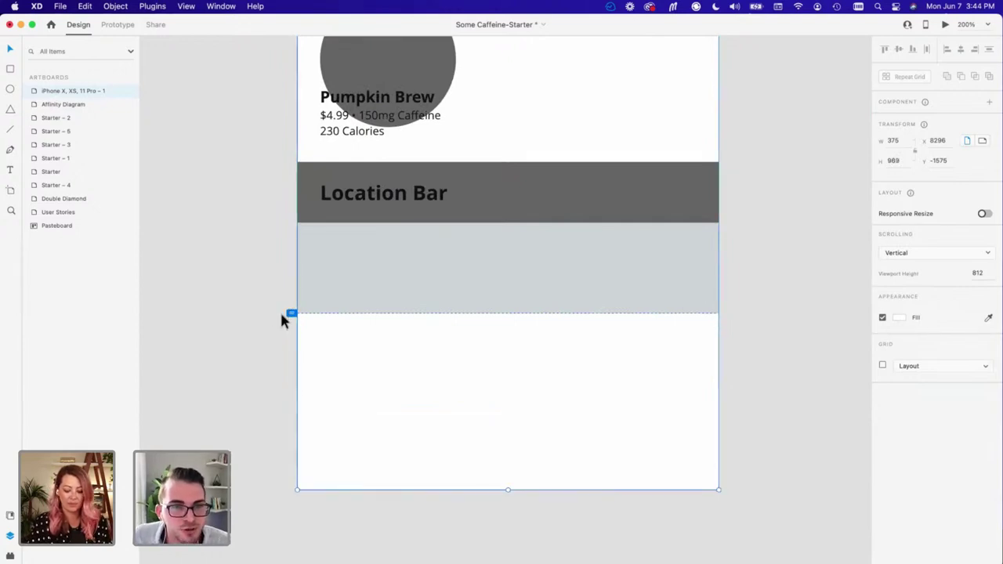
click(240, 325)
scroll(247, 333, up, 2)
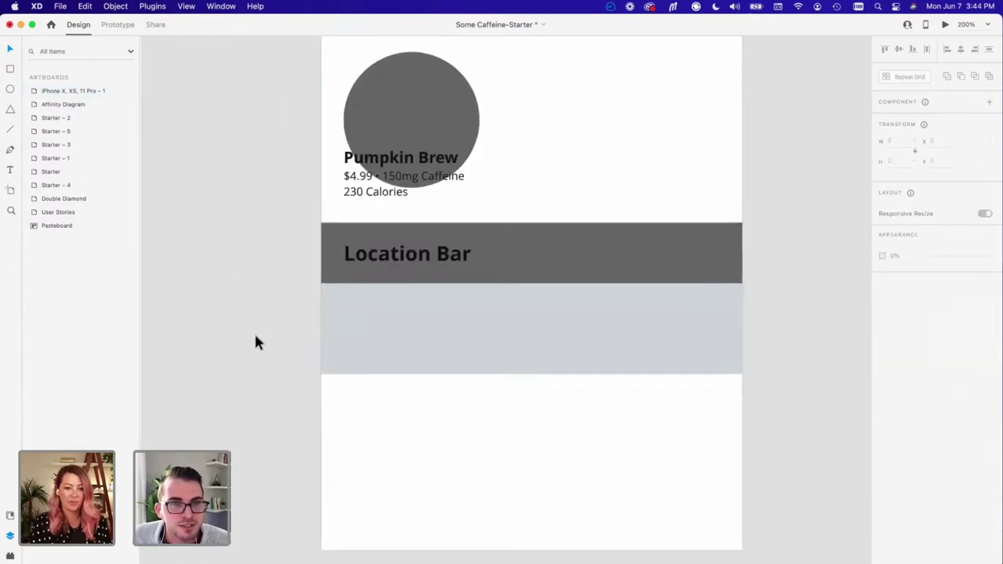
Step: Move the Location Bar and the light rectangle beneath it down together to Y 812
click(428, 266)
shift+click(505, 323)
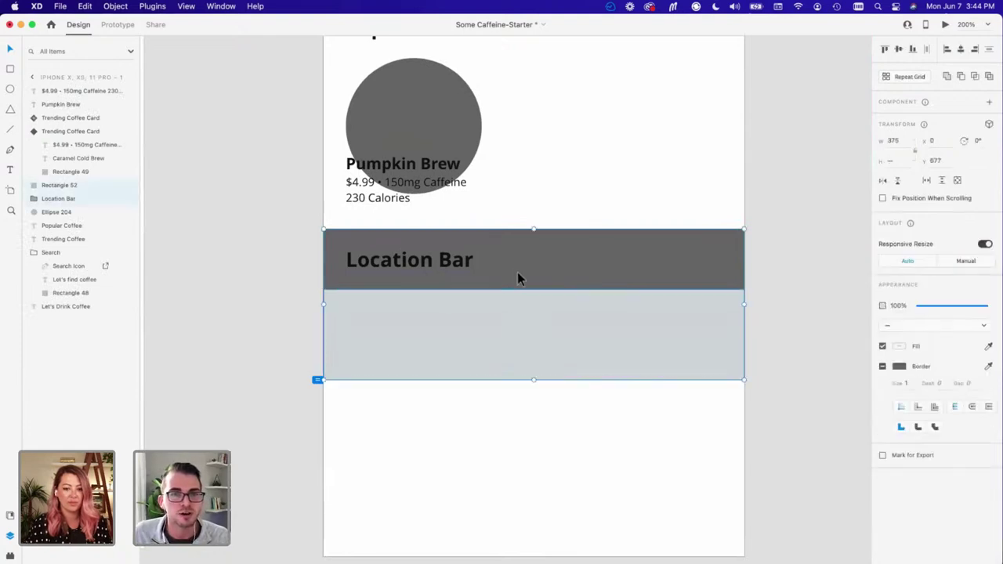
drag(517, 272, 514, 418)
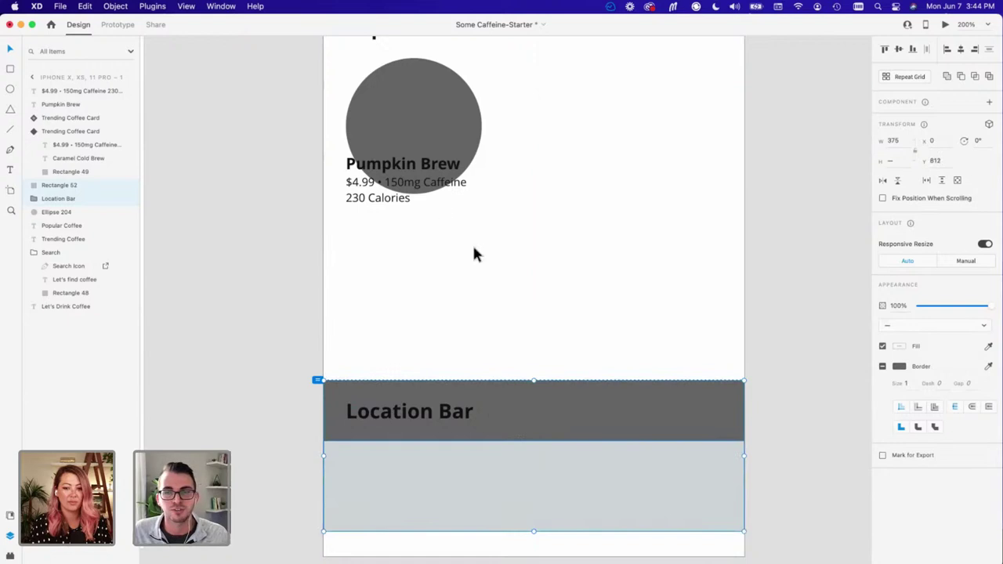
scroll(473, 275, up, 1)
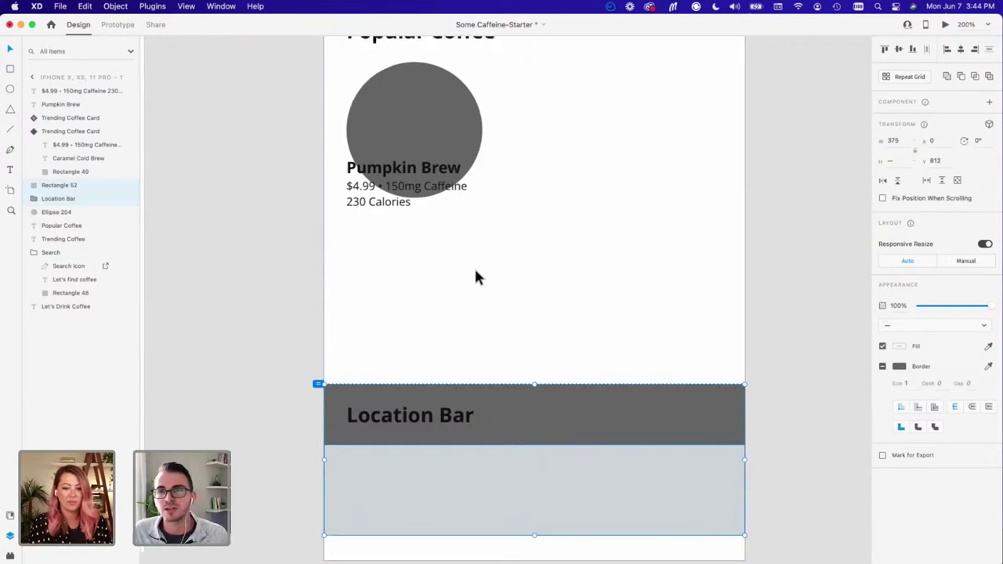
Step: Move the Pumpkin Brew title and its details down together below the enlarged circle, to Y 655
click(434, 263)
scroll(443, 219, up, 3)
click(383, 205)
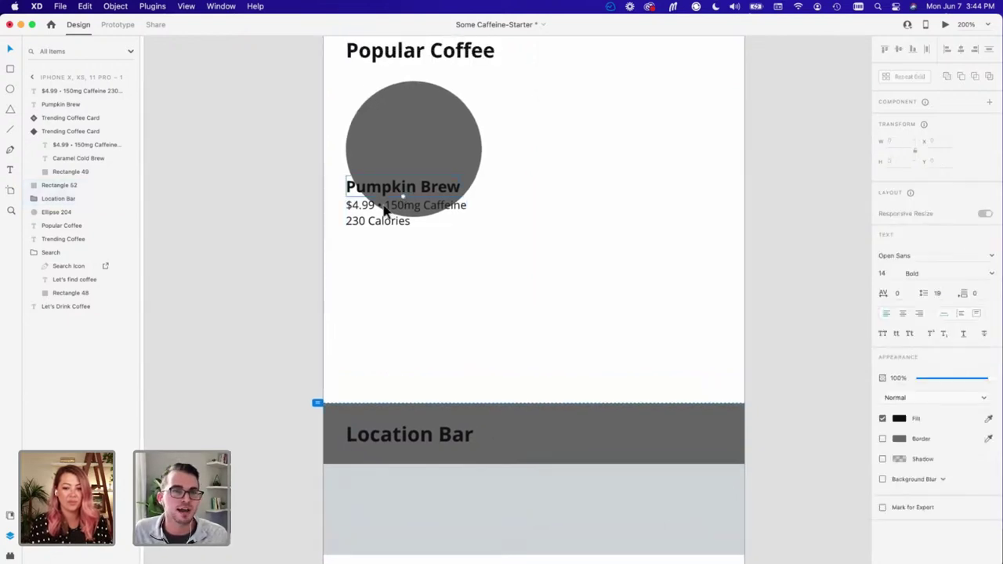
shift+click(383, 207)
drag(381, 205, 376, 245)
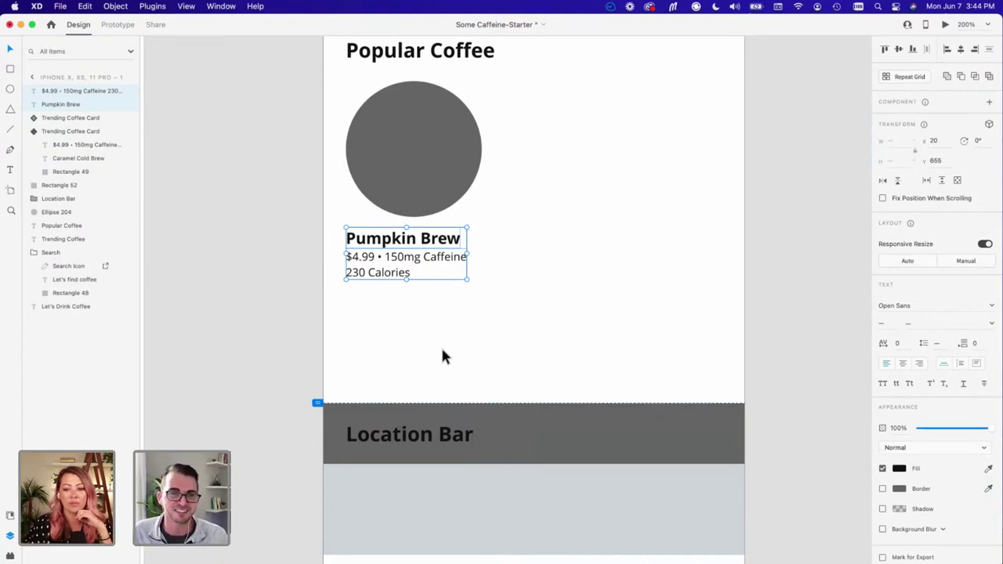
Step: Check the Pumpkin Brew circle and text against the column layout grid, leaving the grid hidden
scroll(503, 365, up, 2)
click(501, 365)
scroll(502, 365, up, 3)
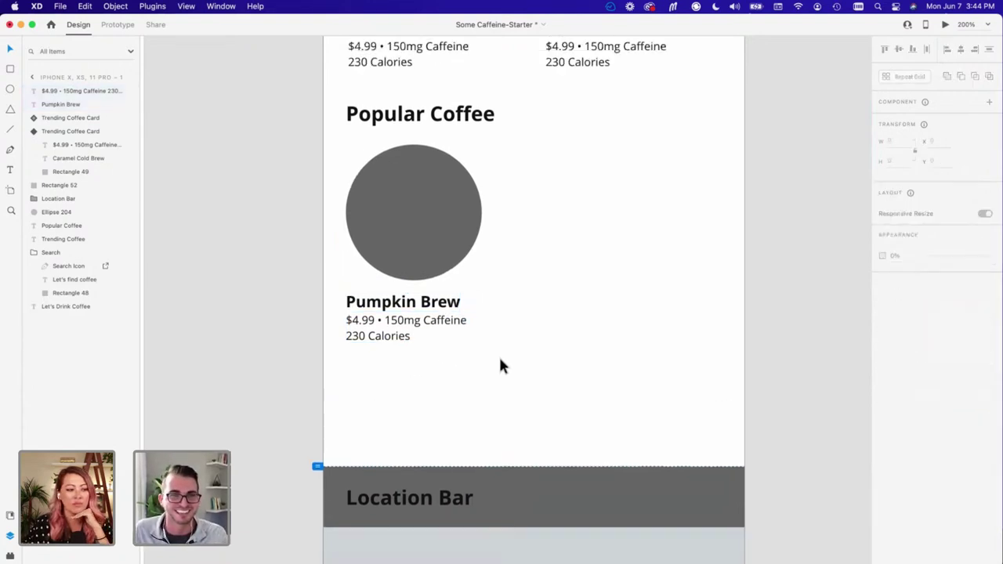
scroll(502, 365, up, 2)
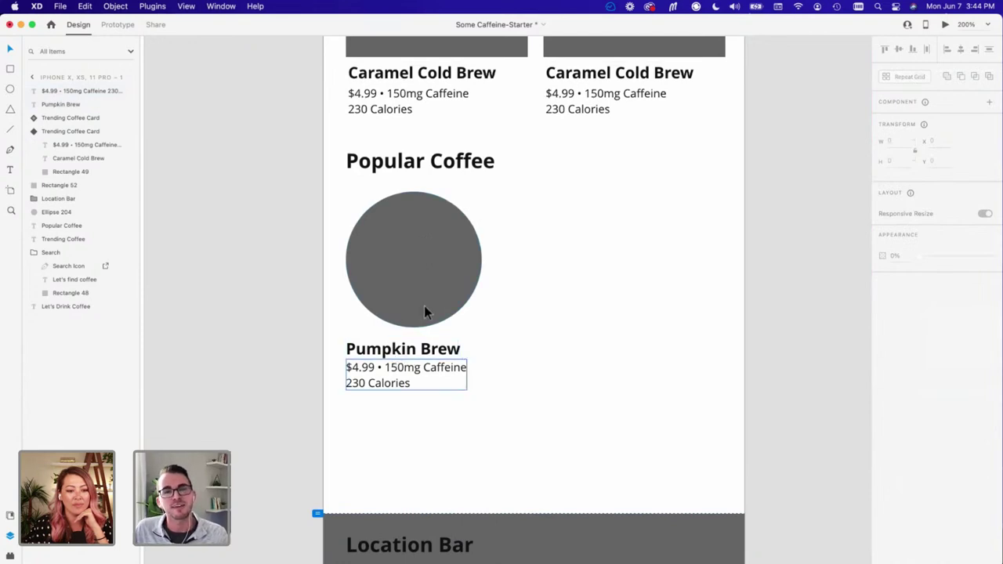
key(super+shift+apostrophe)
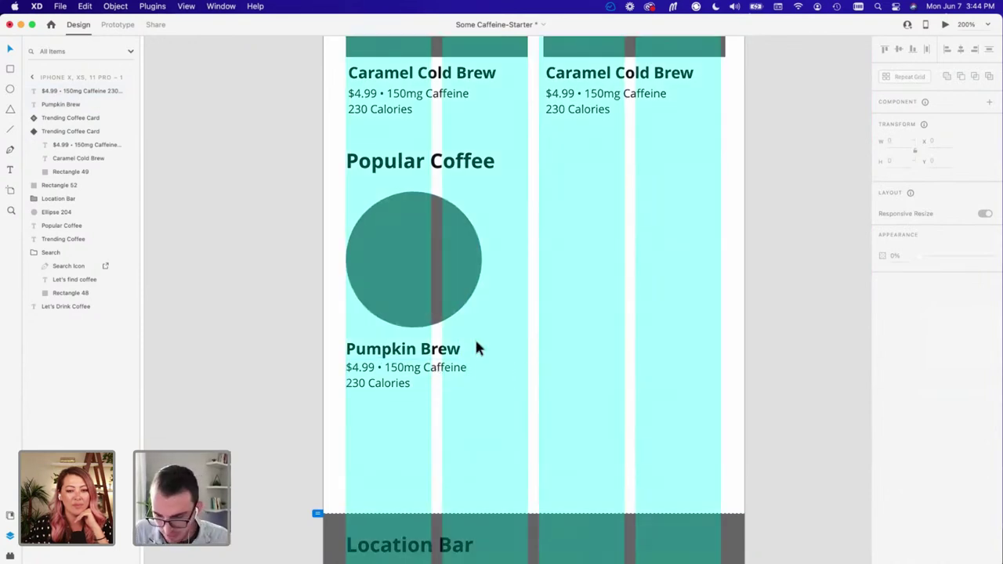
key(super+shift+apostrophe)
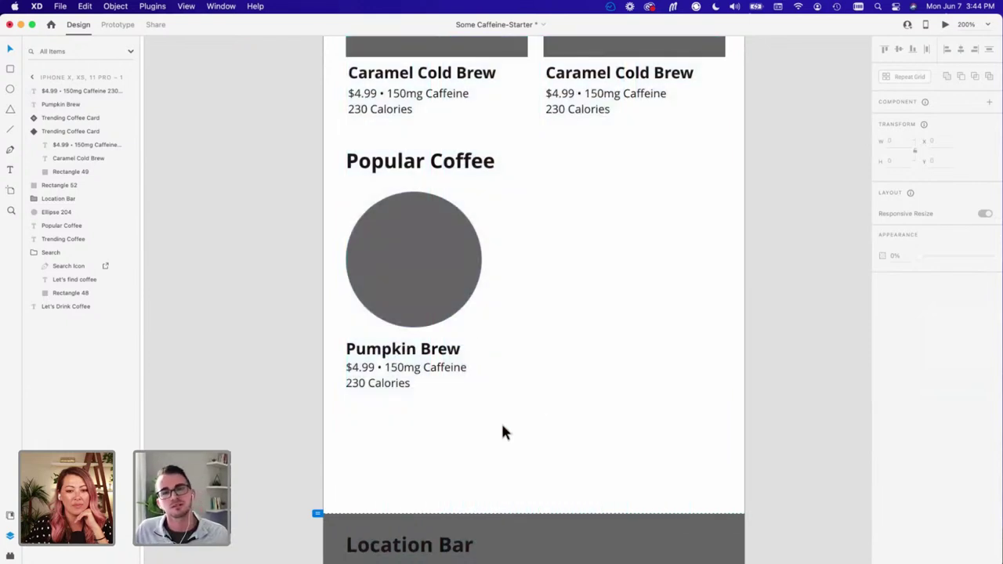
scroll(501, 432, up, 3)
drag(570, 379, 571, 307)
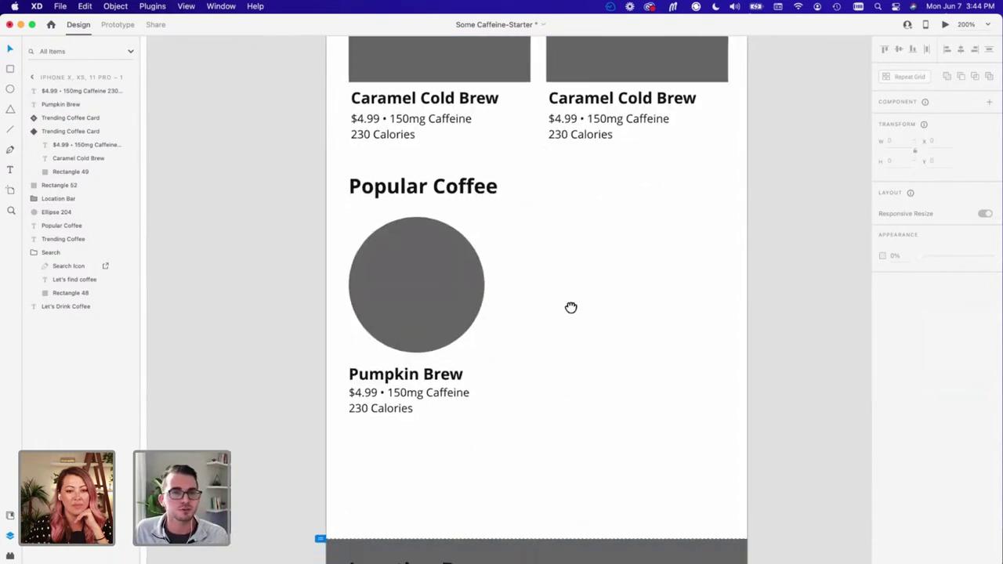
Step: Group the circle, Pumpkin Brew title and product details, and name the group Popular Coffee Item
click(405, 279)
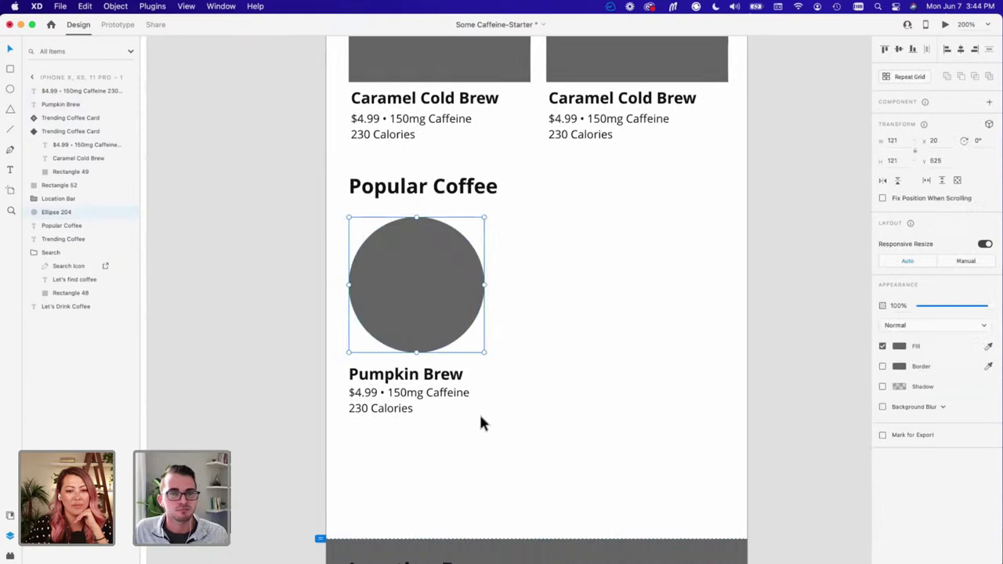
drag(486, 437, 402, 301)
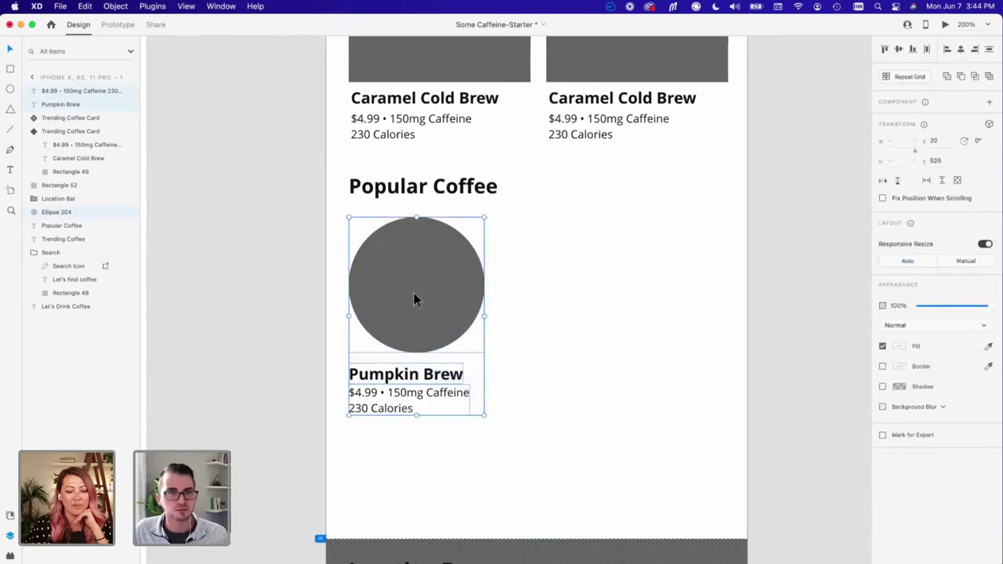
key(super+g)
double_click(55, 91)
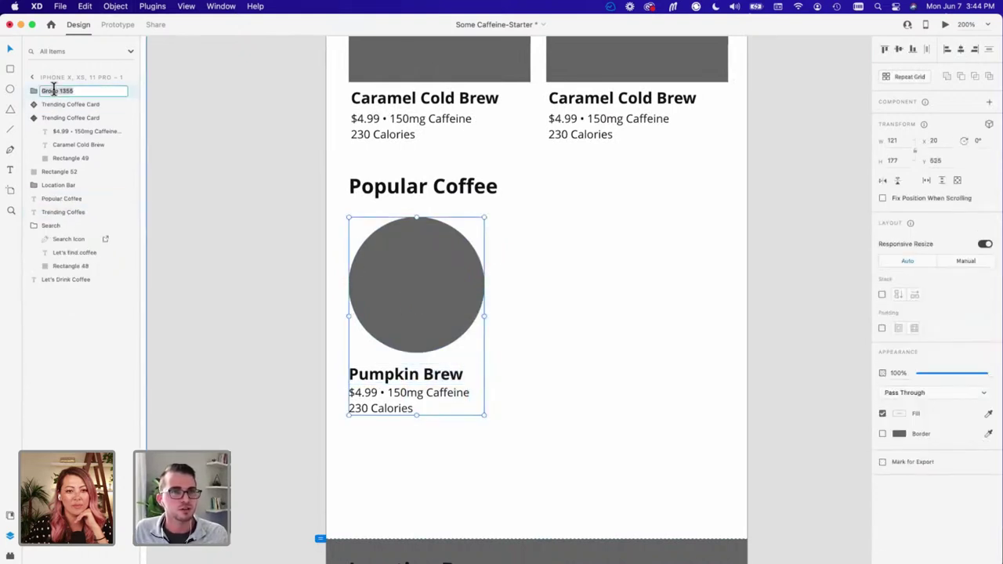
text(Pu)
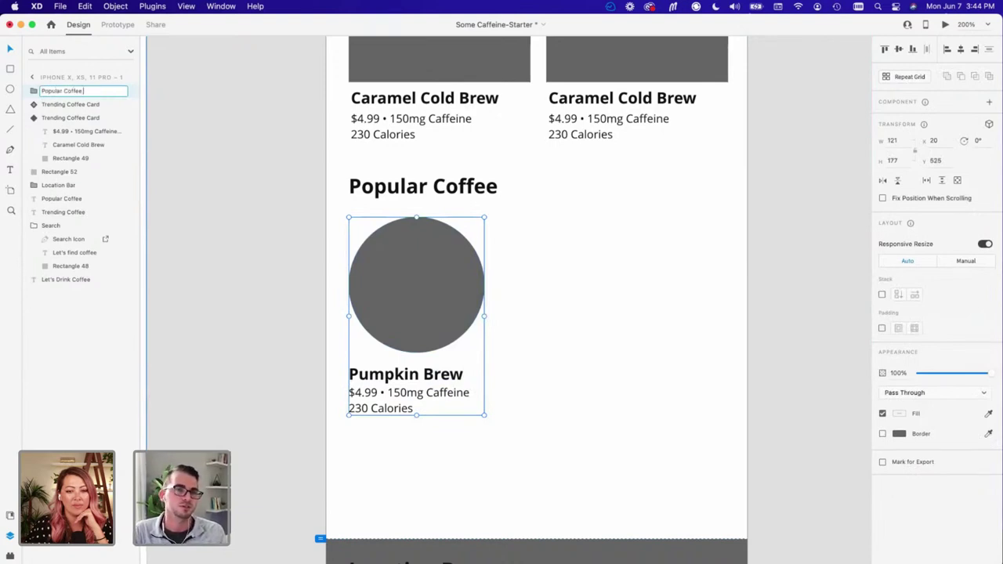
text(Item)
key(Return)
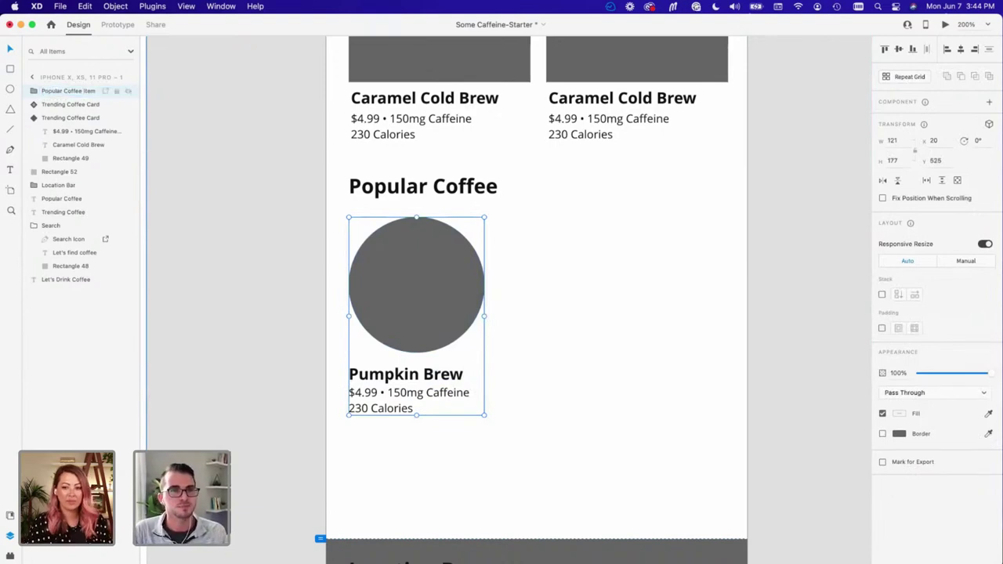
Step: Turn the Popular Coffee Item group into a main component and deselect it
click(348, 327)
click(373, 302)
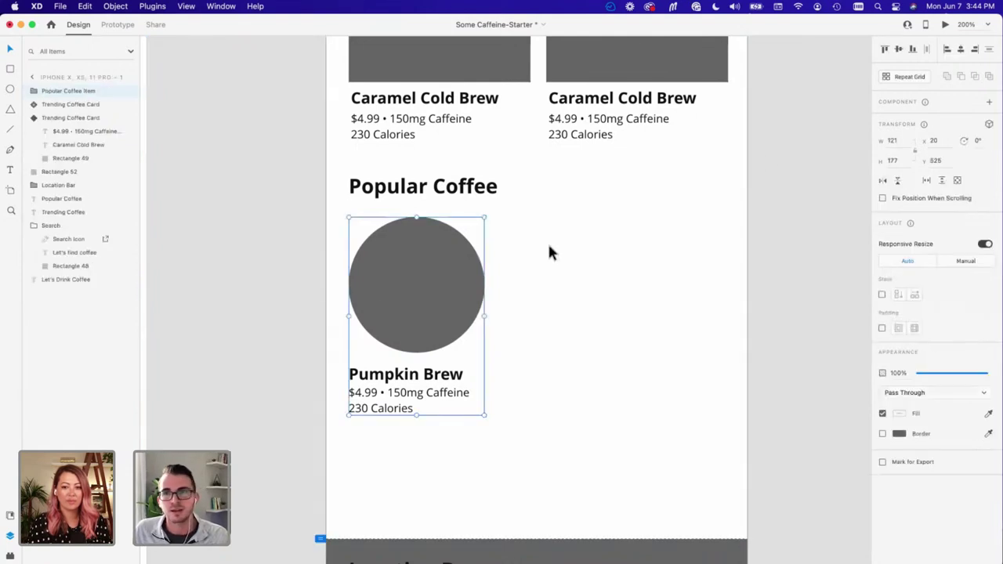
click(990, 106)
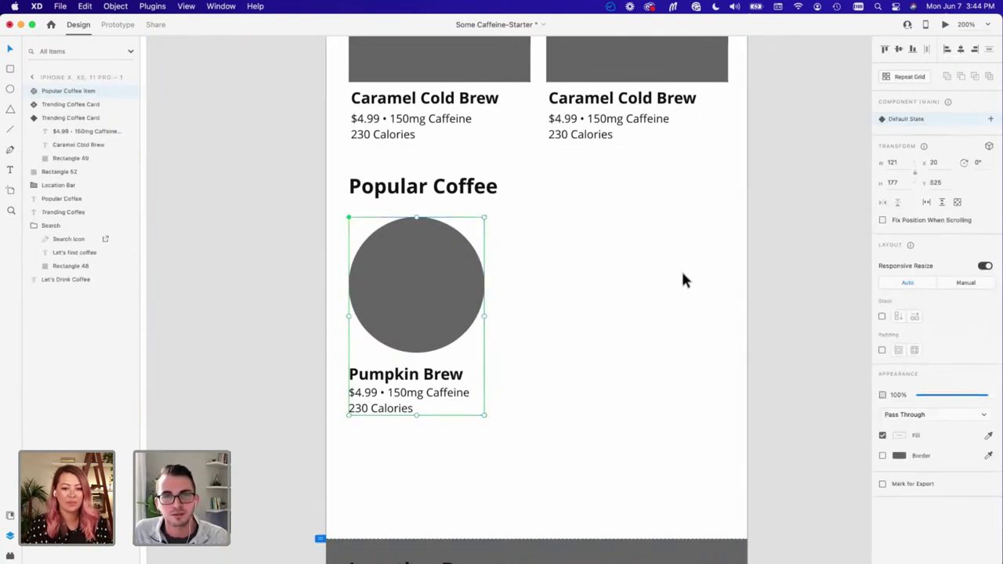
click(681, 269)
click(418, 302)
click(569, 360)
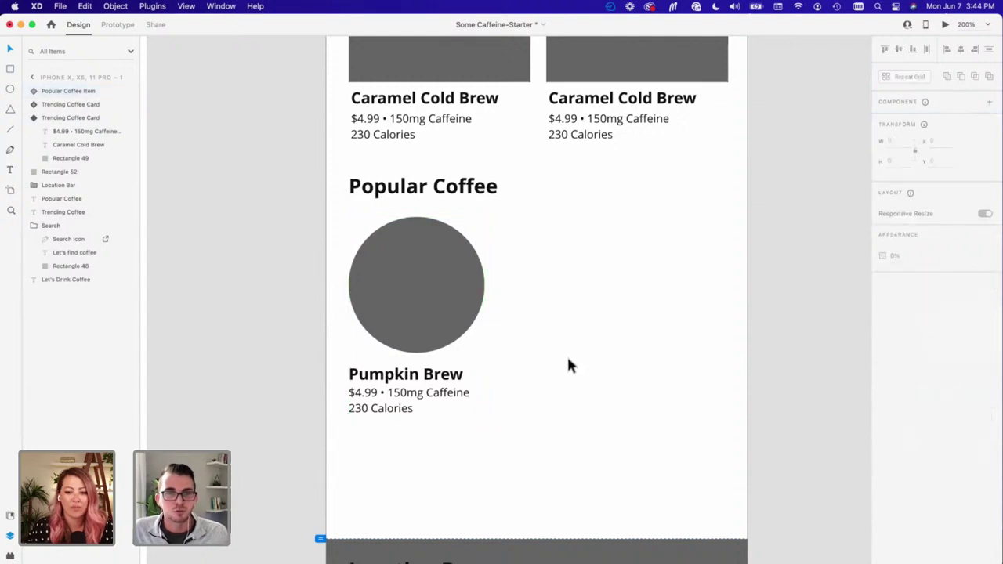
scroll(568, 337, down, 2)
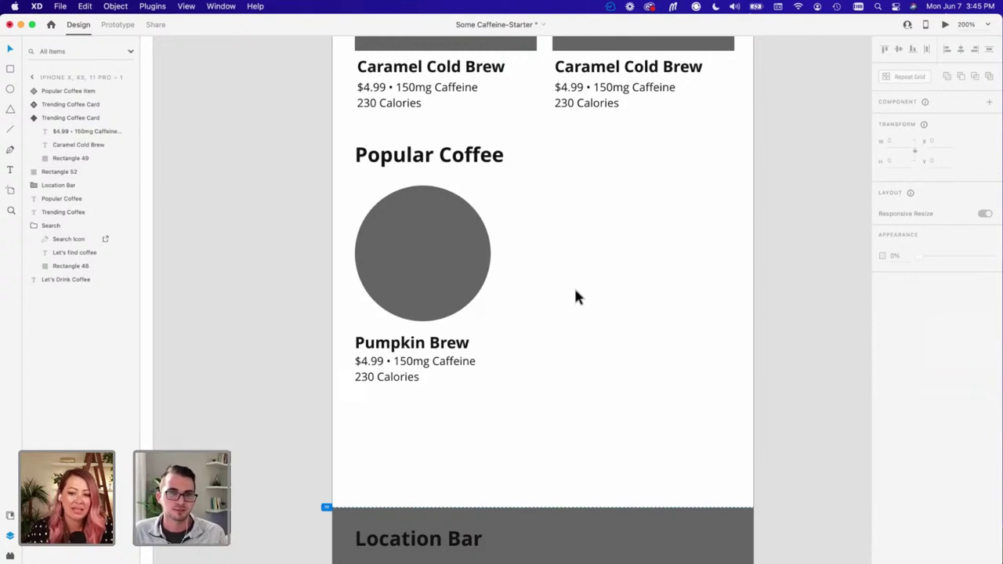
scroll(576, 297, up, 3)
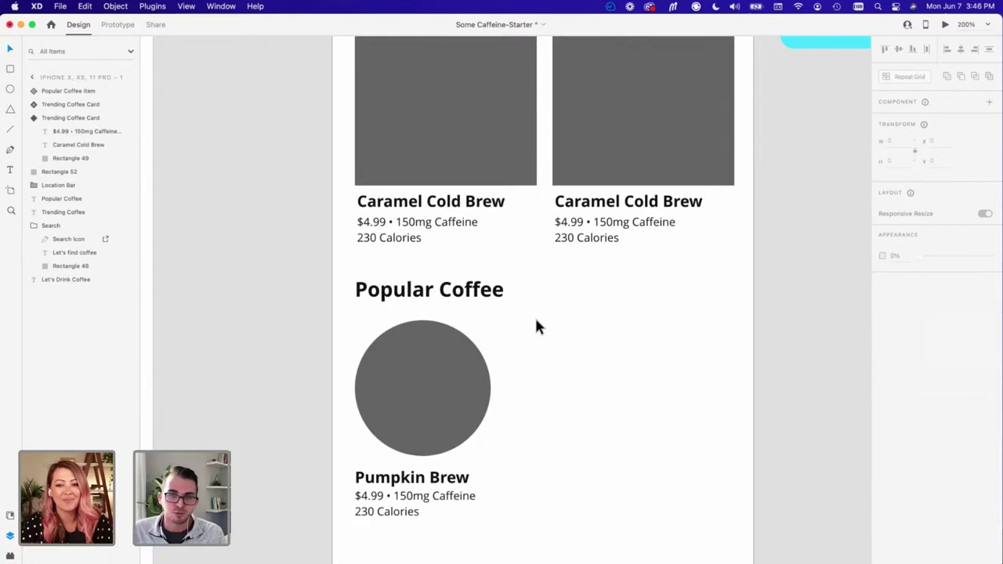
scroll(536, 325, down, 2)
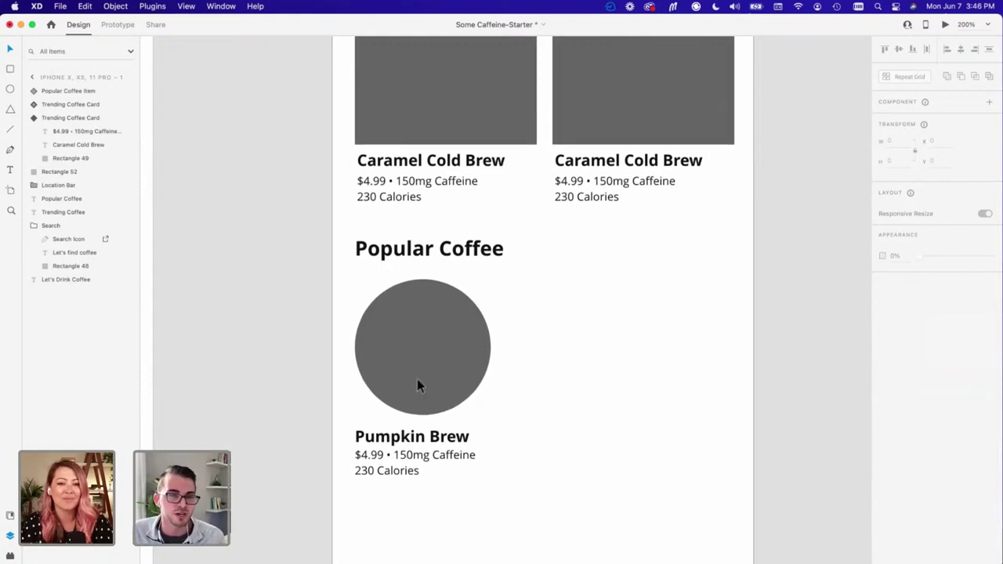
click(419, 384)
click(387, 359)
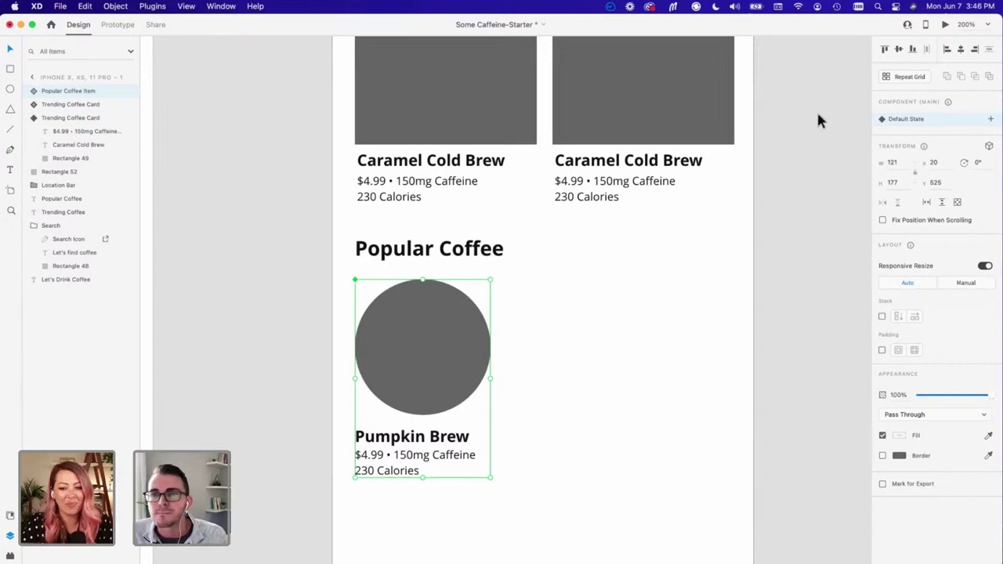
click(536, 368)
click(385, 369)
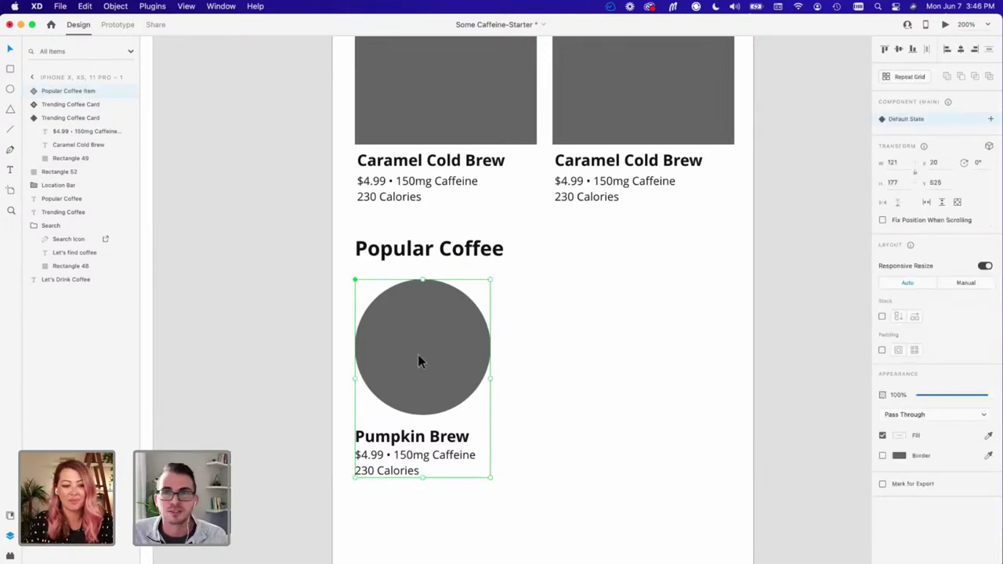
Step: Repeat the Popular Coffee Item horizontally as a repeat grid of three items, about 418 wide, running past the artboard's edge
click(907, 79)
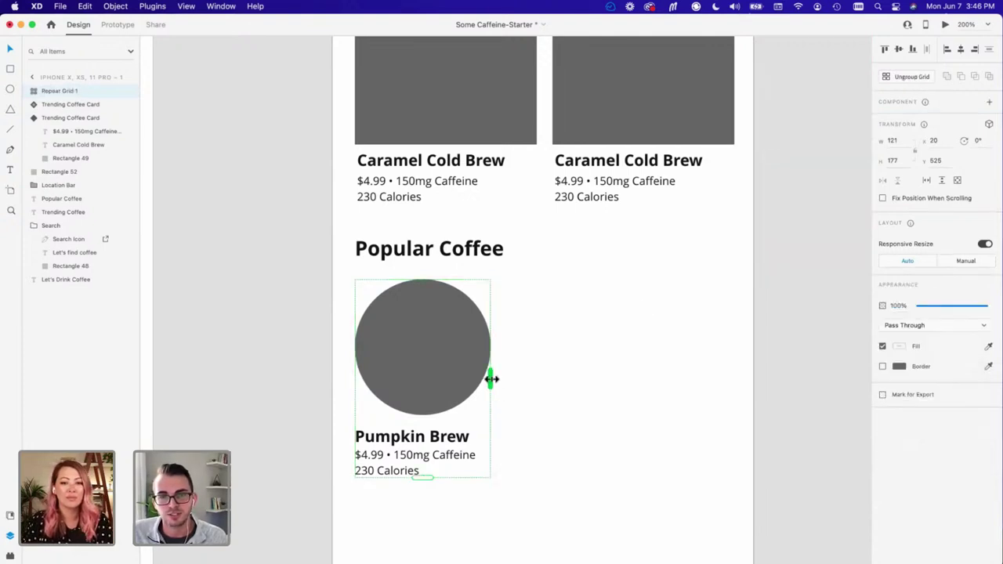
drag(491, 380, 828, 382)
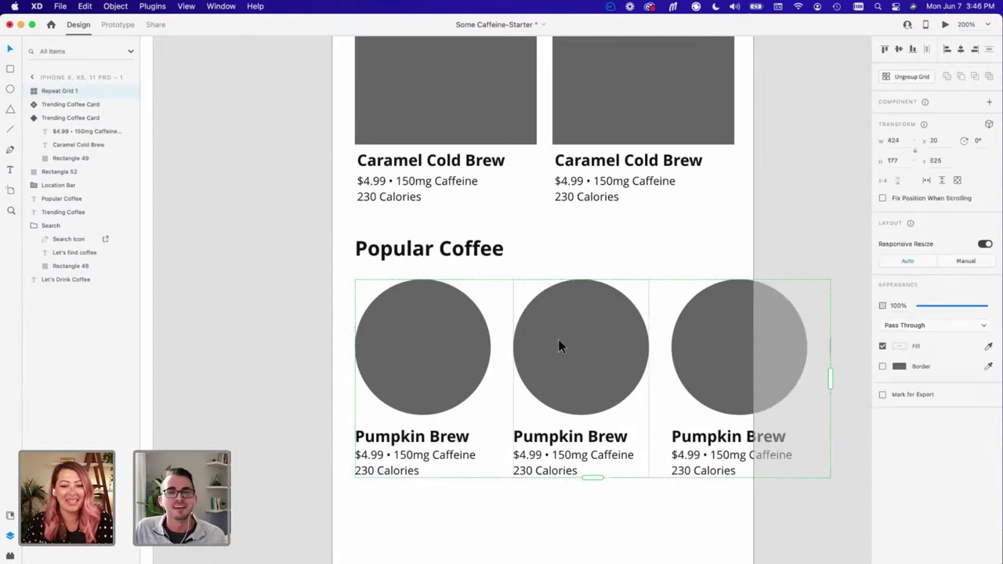
scroll(529, 359, up, 3)
scroll(485, 368, down, 2)
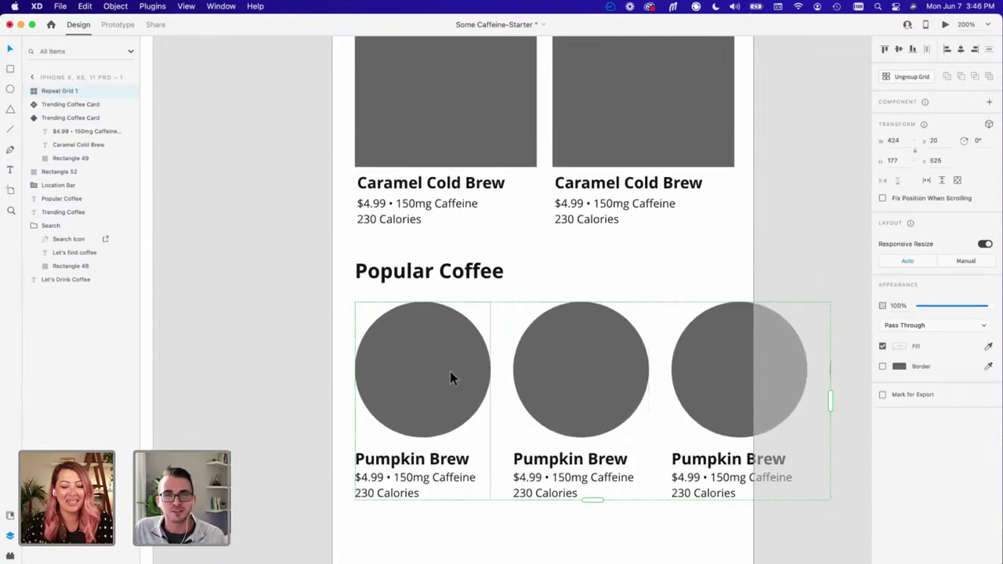
mouse_move(832, 400)
mouse_down()
mouse_move(544, 405)
mouse_move(833, 403)
mouse_move(821, 409)
mouse_up()
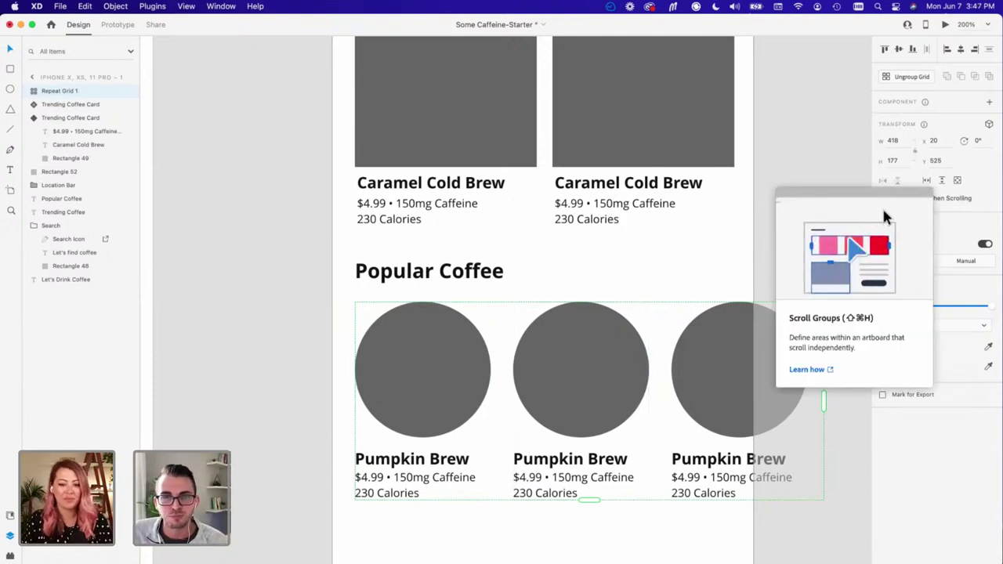
Step: Turn the Popular Coffee repeat grid into a horizontal scroll group and extend its viewport to X 0, making it 375 wide
click(926, 185)
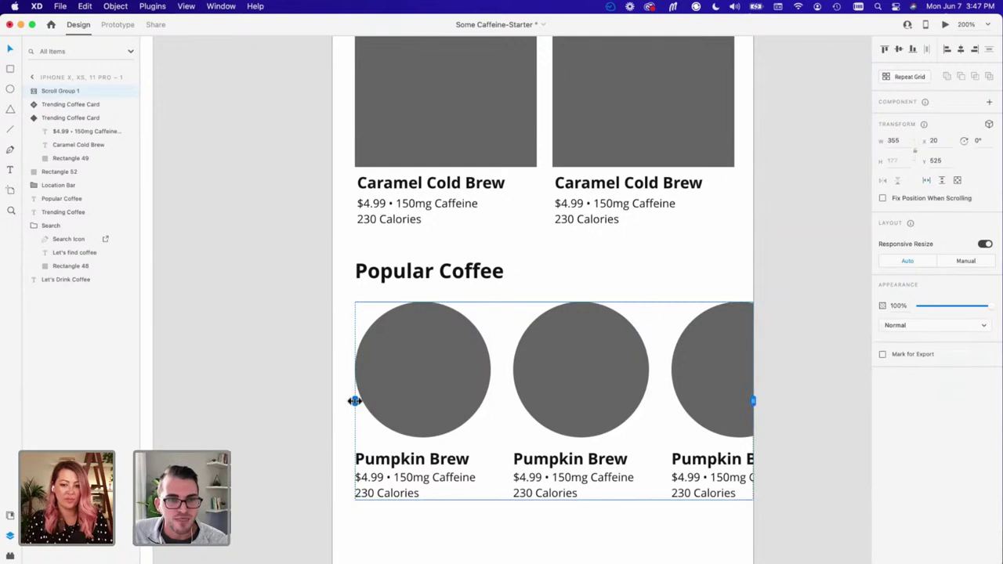
drag(354, 400, 332, 401)
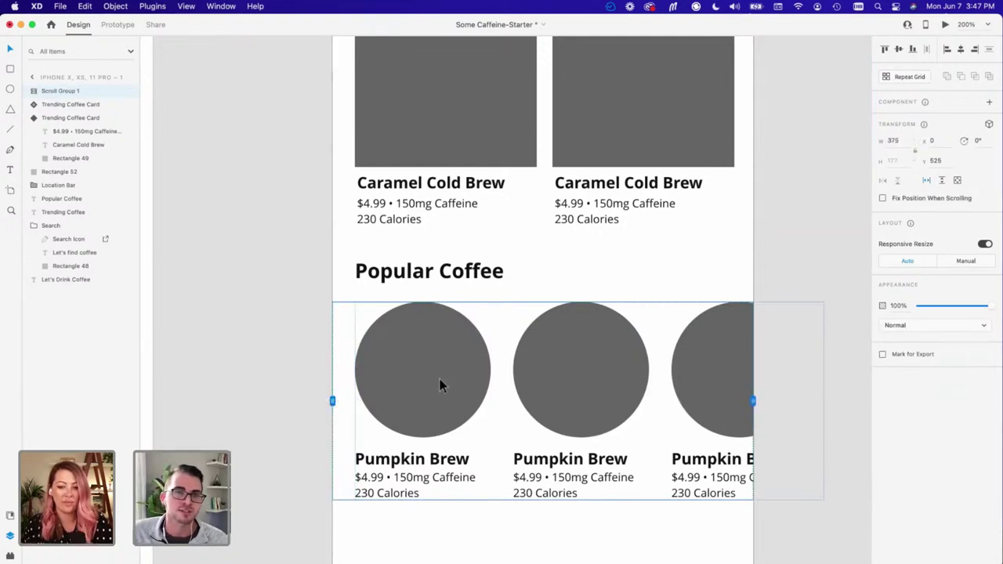
Step: Preview the iPhone artboard and test the sideways scrolling of the Popular Coffee row, closing the preview when done
scroll(440, 380, up, 10)
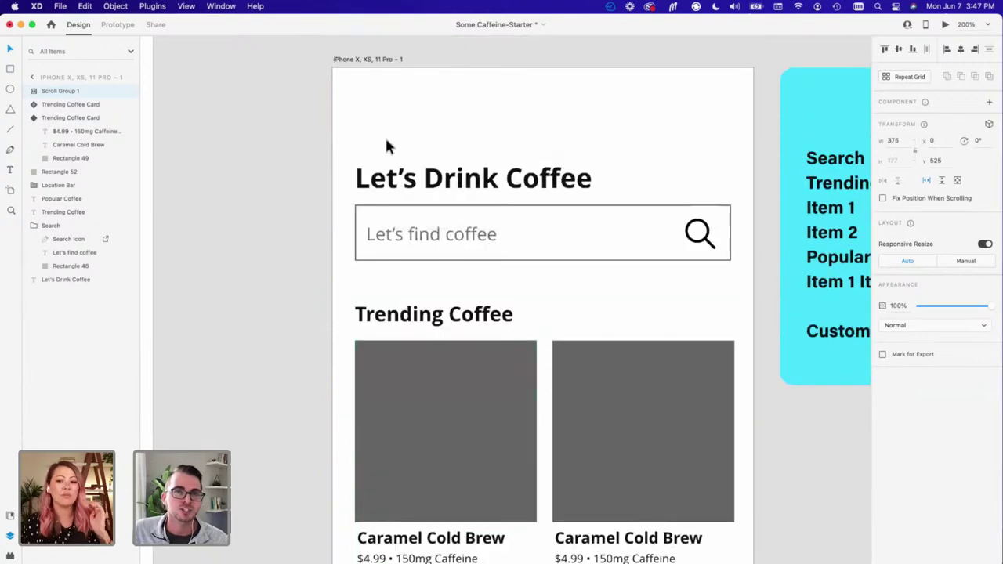
click(354, 59)
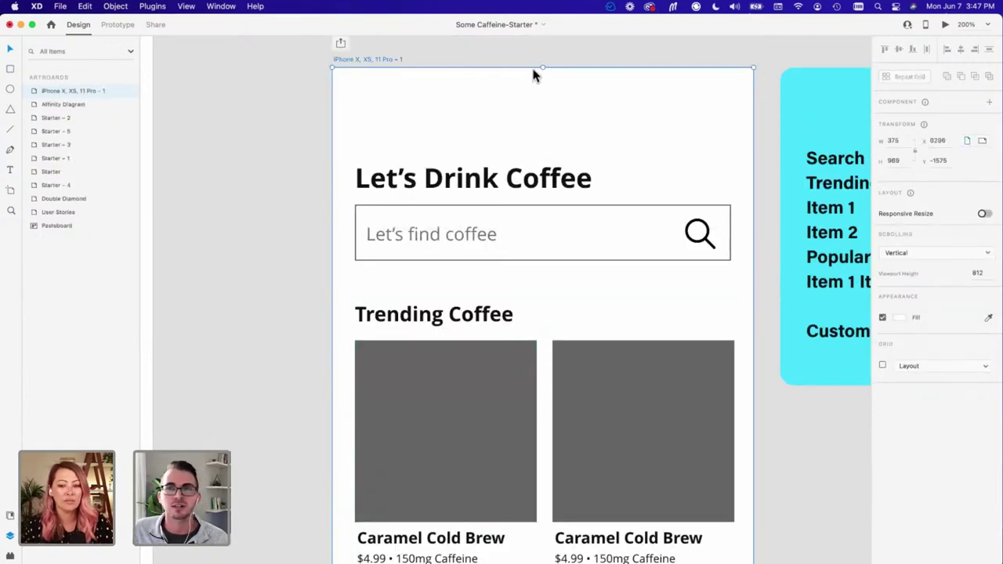
click(944, 25)
scroll(760, 396, right, 3)
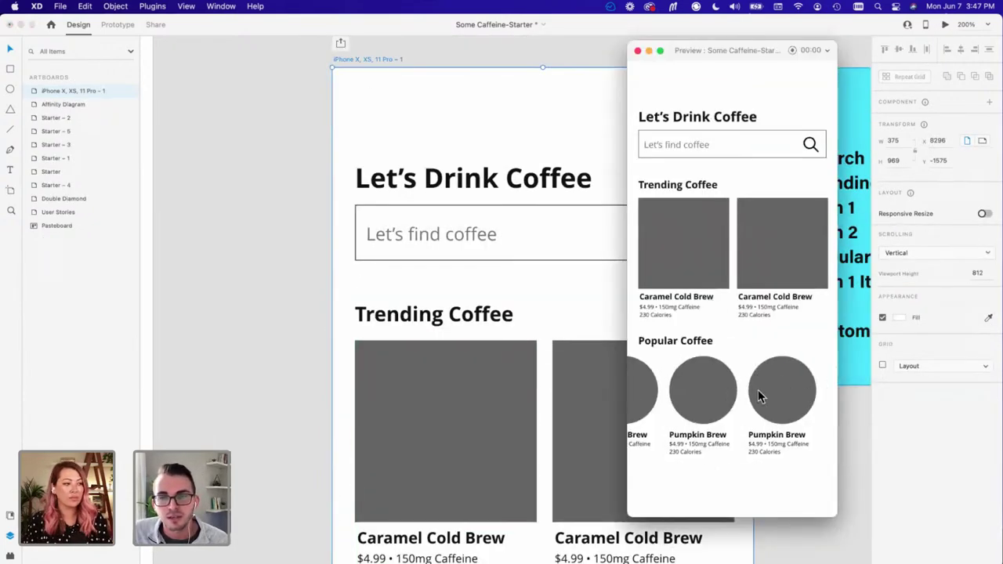
scroll(759, 396, left, 2)
scroll(758, 396, right, 2)
scroll(759, 396, left, 3)
scroll(758, 395, right, 3)
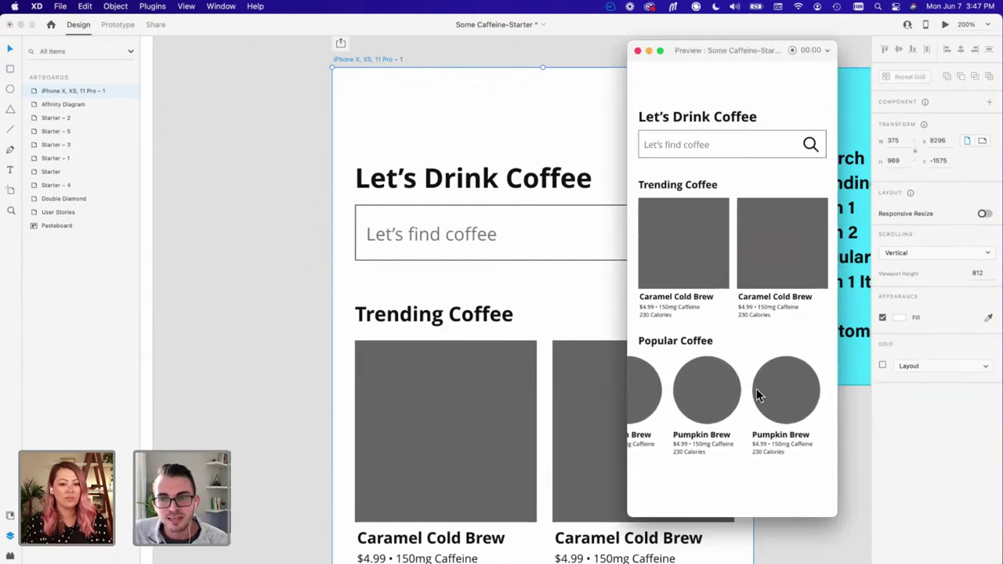
scroll(758, 396, right, 2)
scroll(757, 394, left, 3)
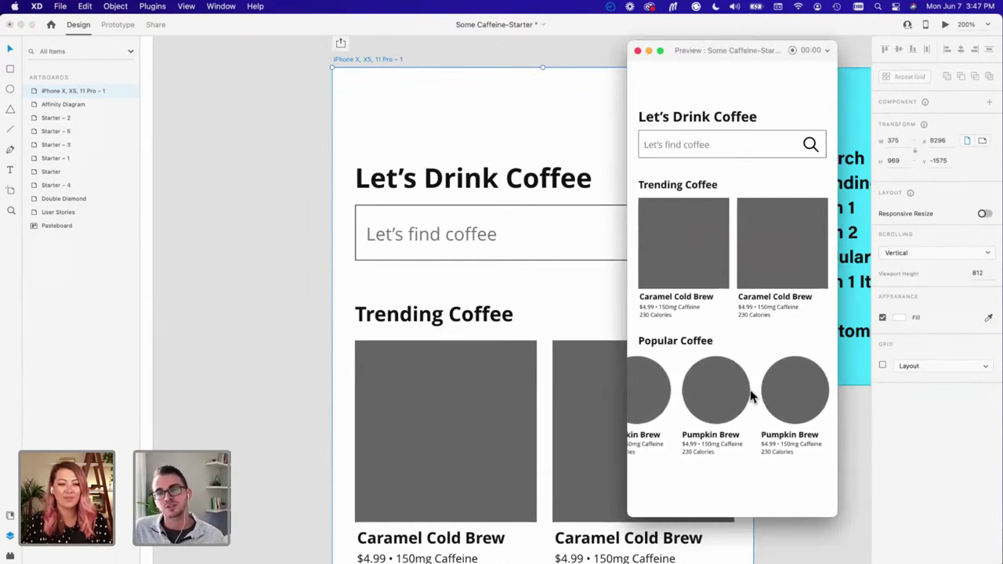
scroll(750, 397, left, 3)
scroll(749, 397, right, 2)
scroll(748, 397, left, 2)
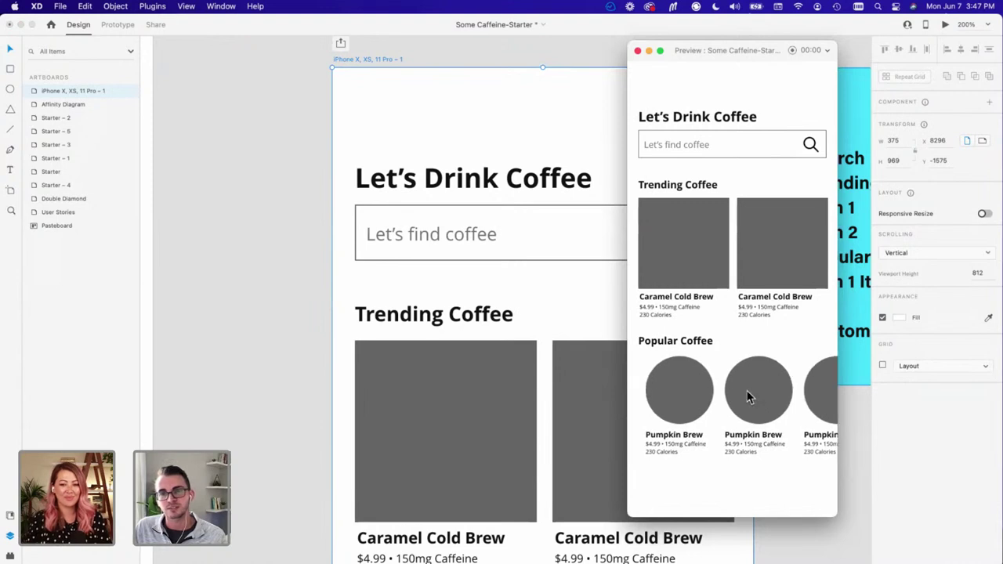
scroll(749, 398, left, 3)
scroll(742, 396, right, 3)
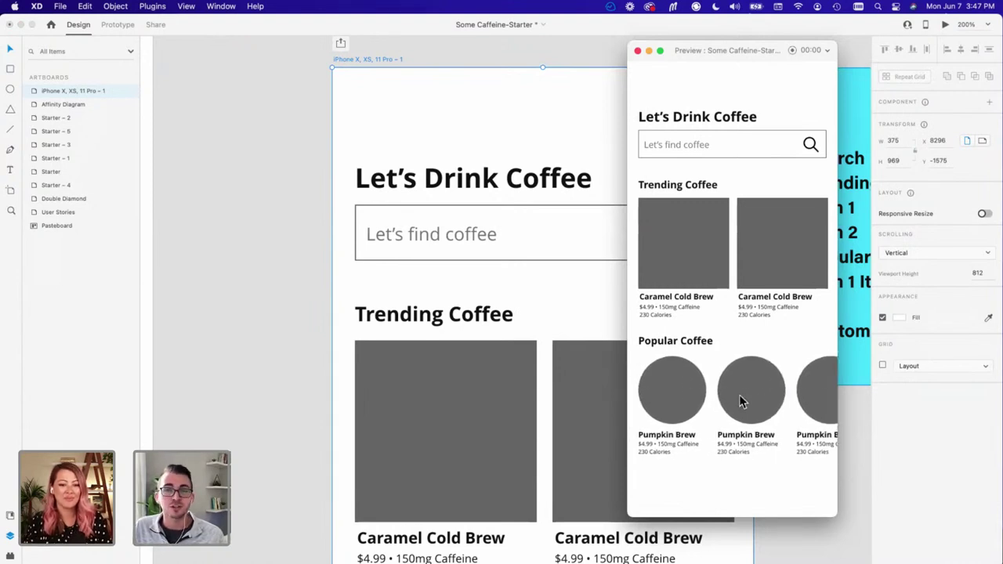
click(637, 51)
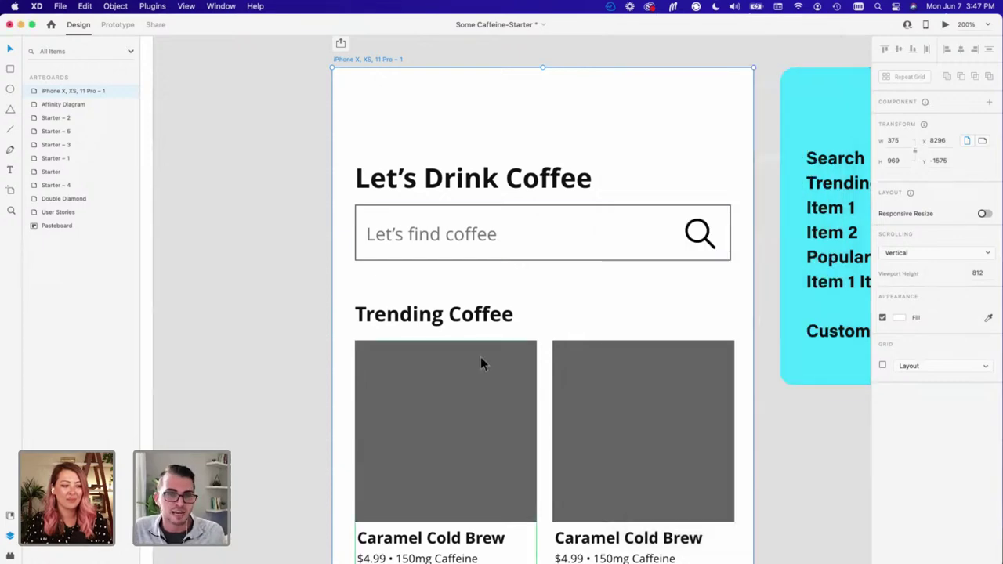
Step: Look over the home screen layout from the Popular Coffee row back up to the search and Trending Coffee sections
scroll(306, 400, down, 3)
click(310, 398)
scroll(311, 398, down, 8)
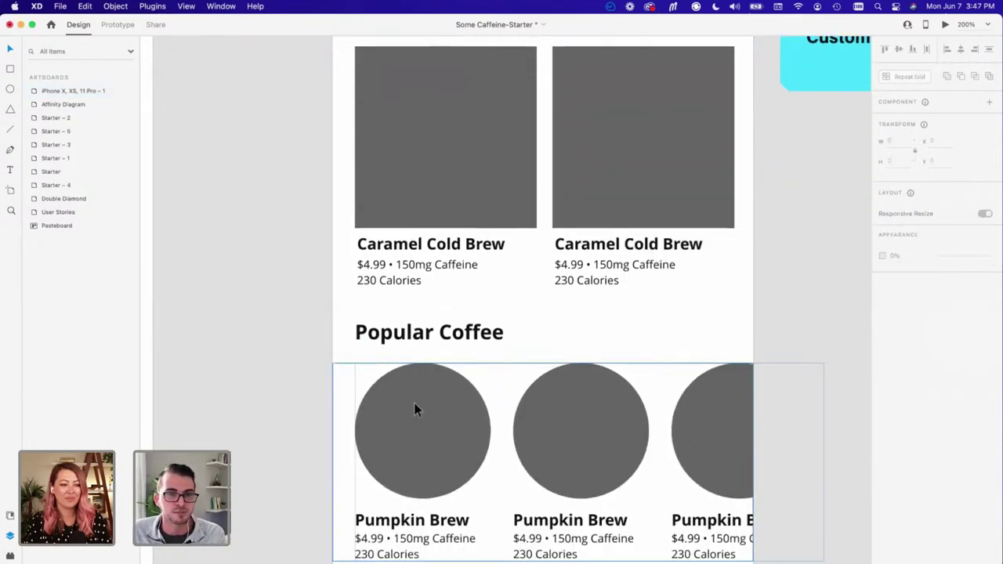
scroll(421, 407, down, 1)
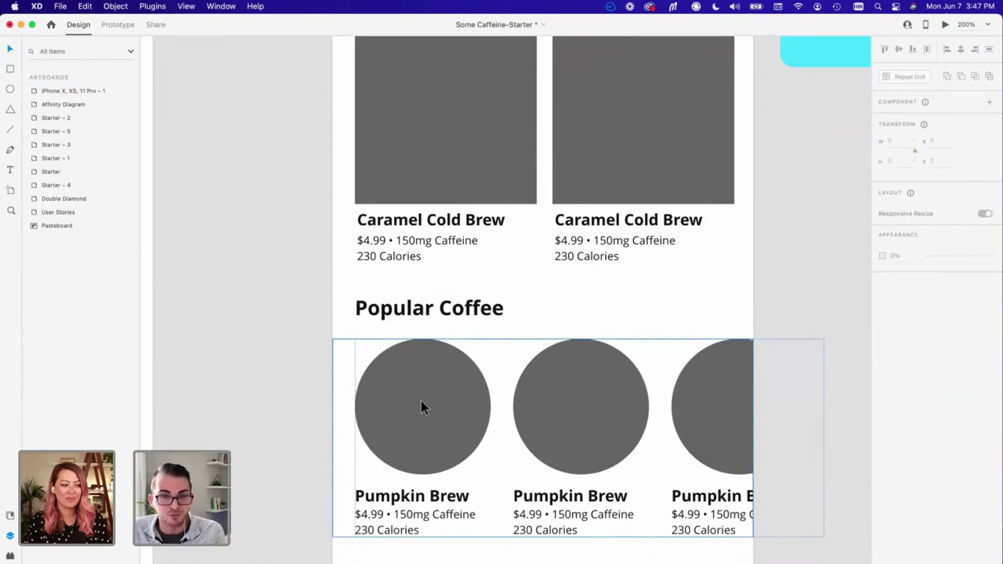
scroll(421, 407, down, 1)
scroll(421, 406, down, 3)
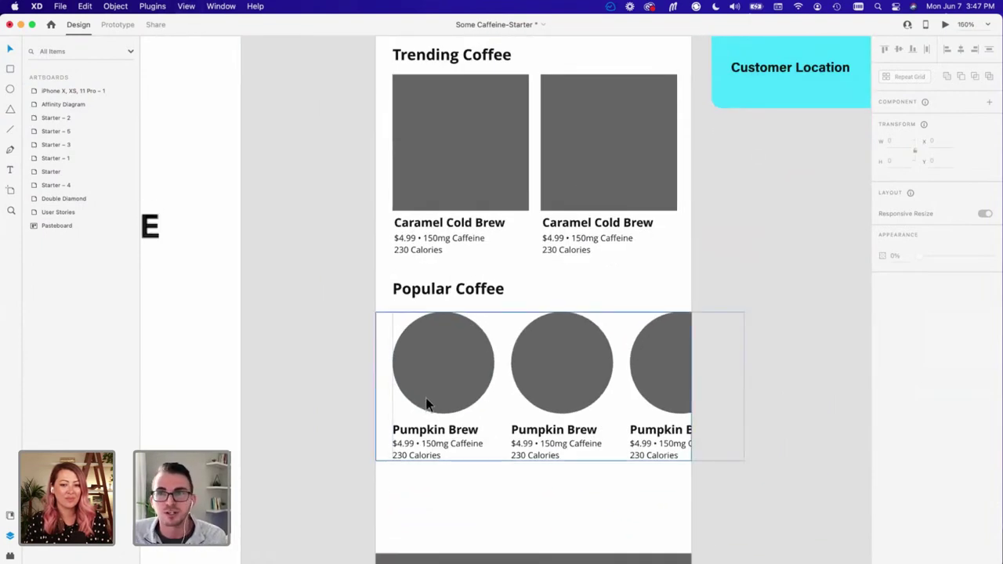
scroll(456, 410, up, 5)
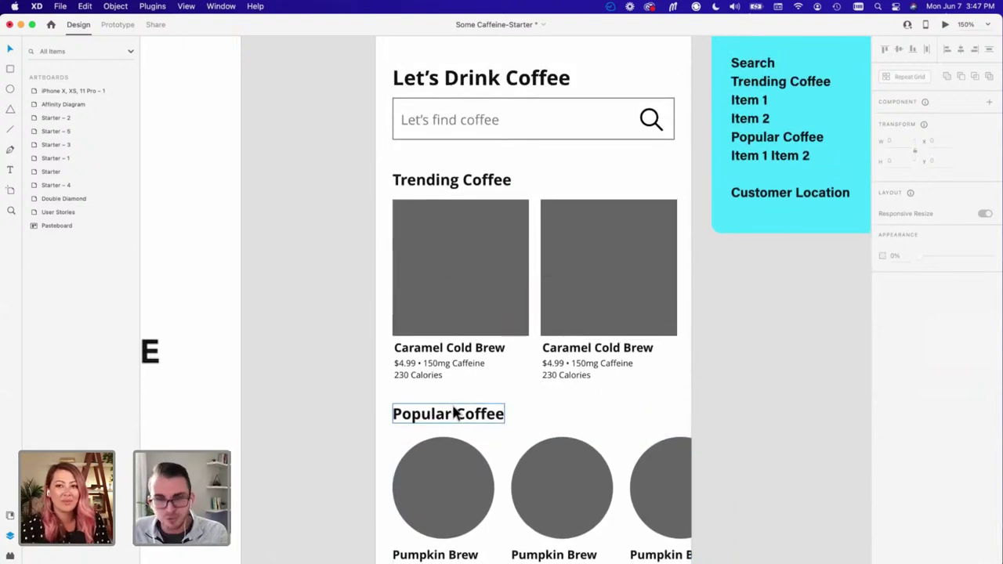
scroll(453, 413, up, 3)
scroll(455, 362, up, 3)
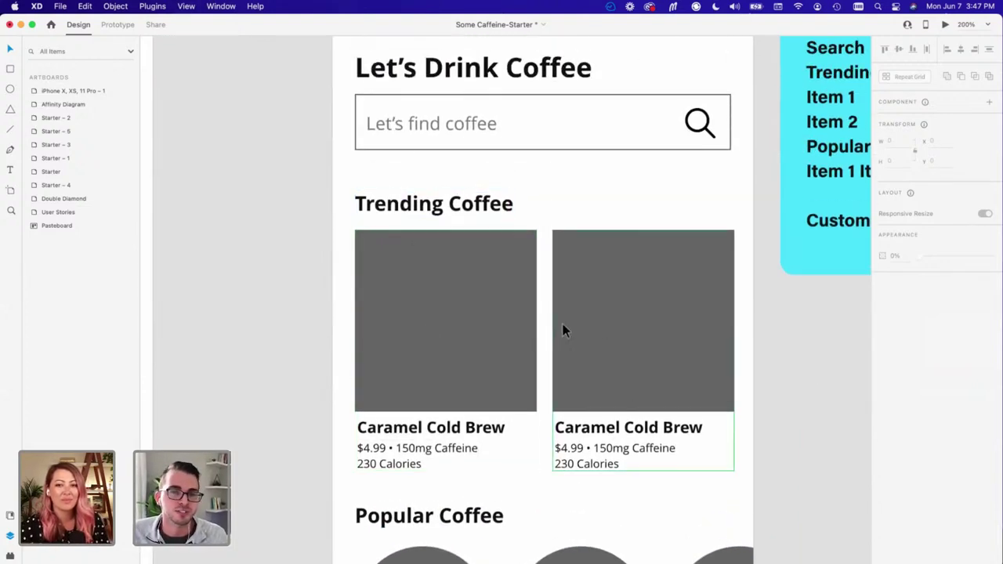
Step: Duplicate the Trending Coffee heading to X 214 on the same line and change the copy's text to View All
click(640, 191)
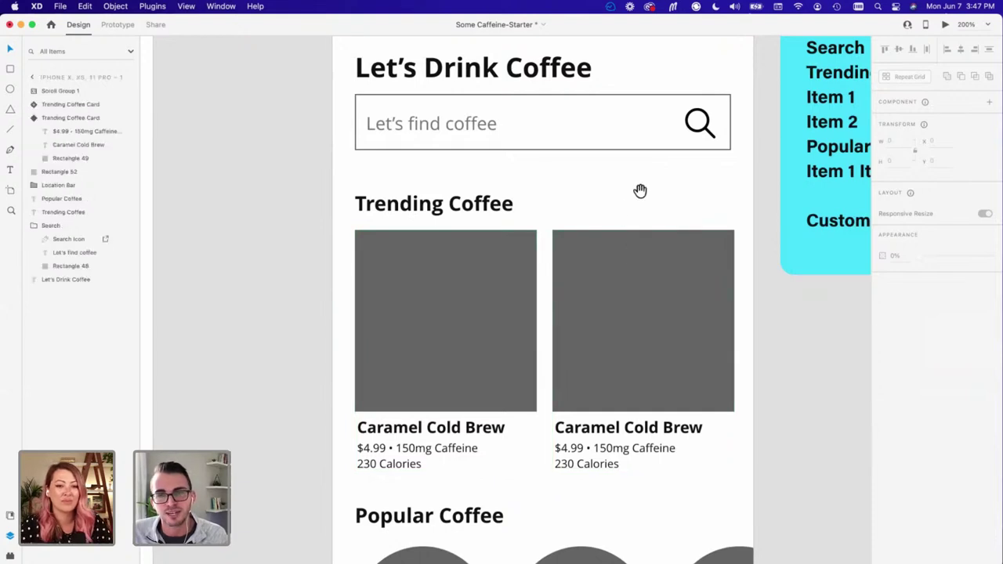
scroll(640, 190, up, 2)
click(459, 245)
drag(420, 246, 638, 241)
double_click(637, 237)
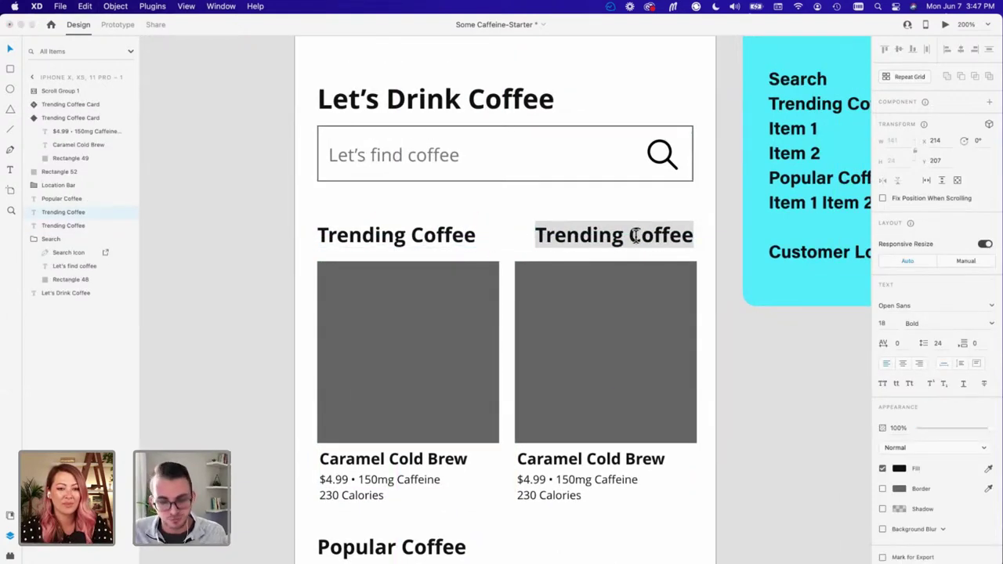
text(View Al)
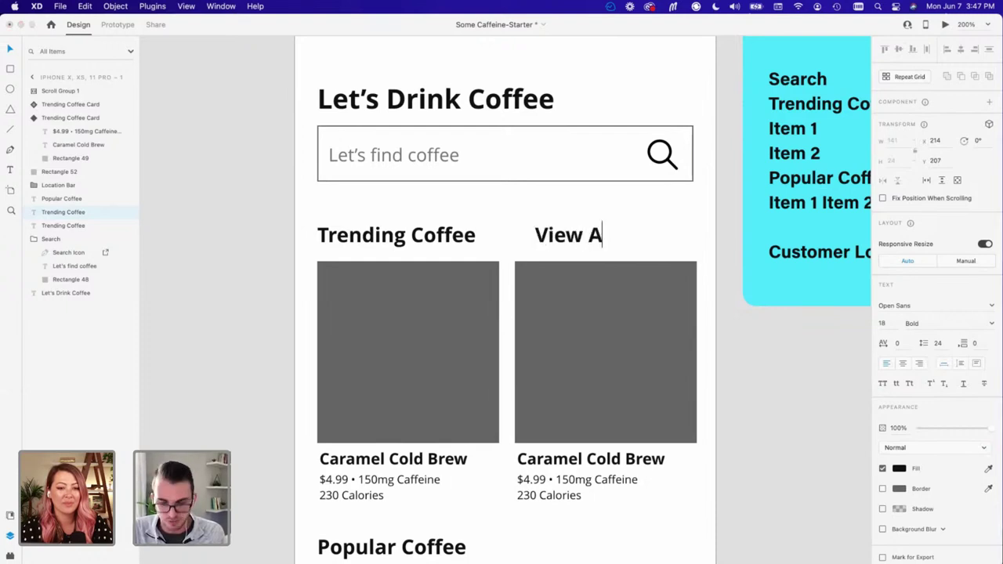
text(l)
key(Escape)
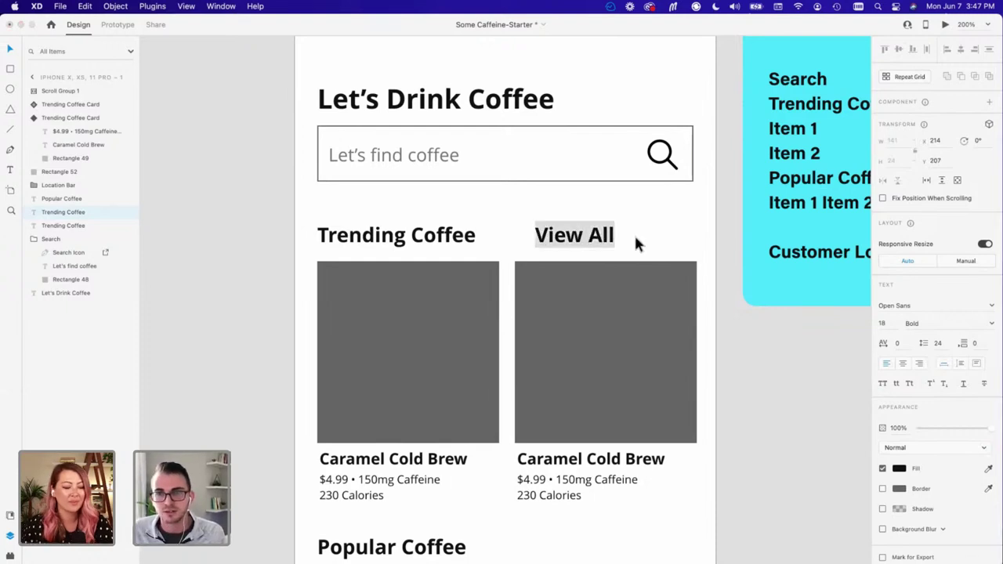
Step: Set the View All text size to 12 and move it to X 308, flush with the search box's right edge
click(882, 324)
text(14)
key(Return)
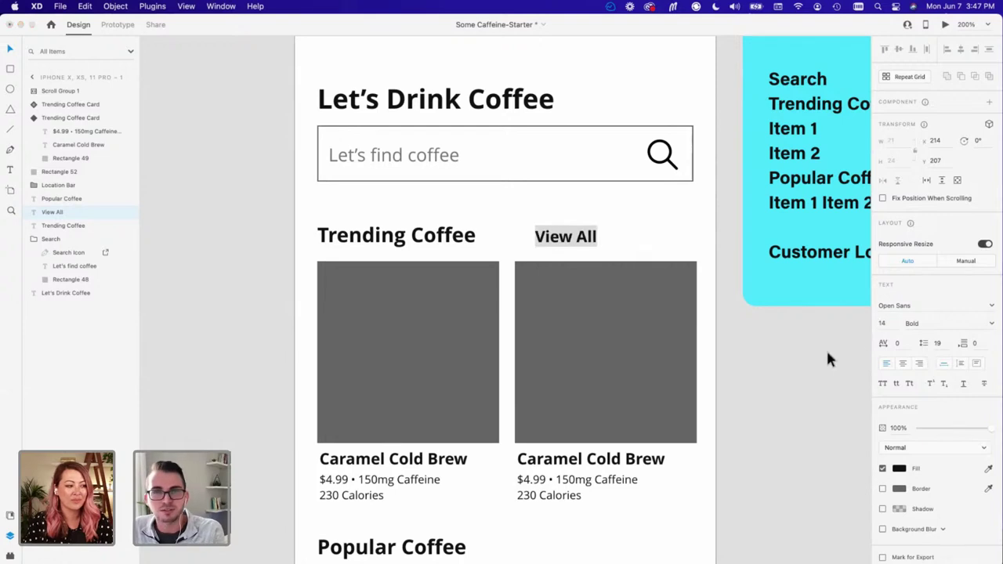
click(885, 322)
text(12)
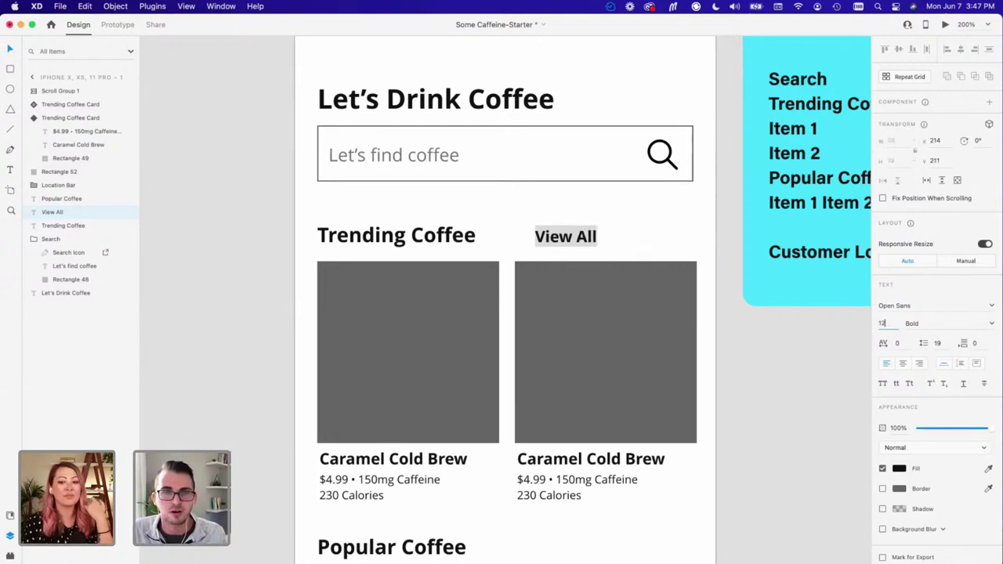
key(Return)
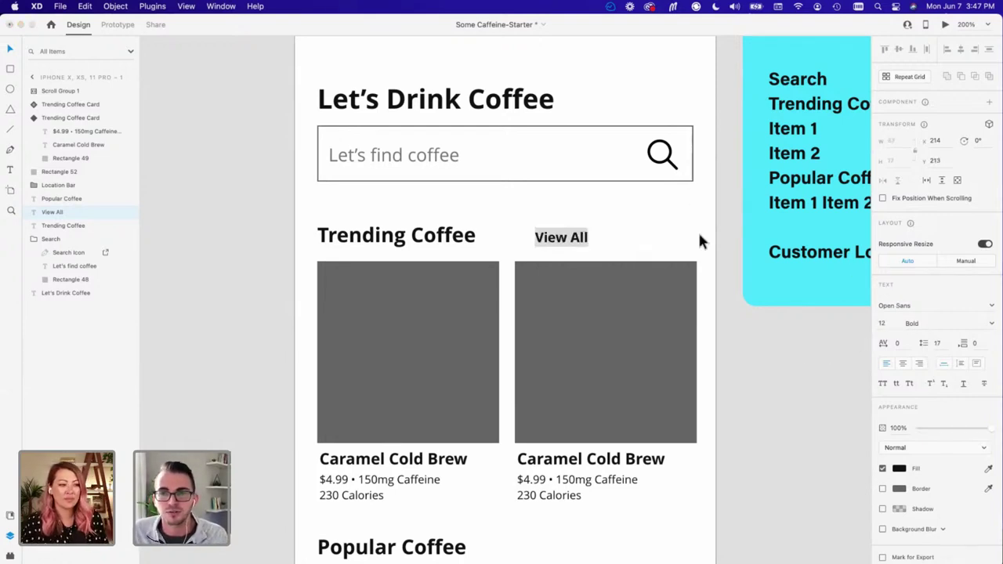
drag(589, 242, 673, 253)
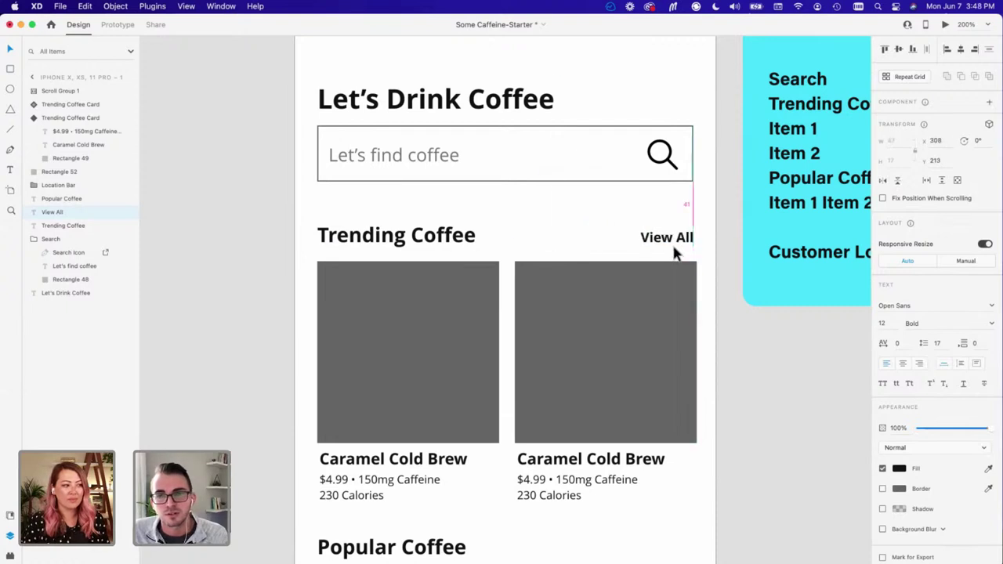
click(719, 311)
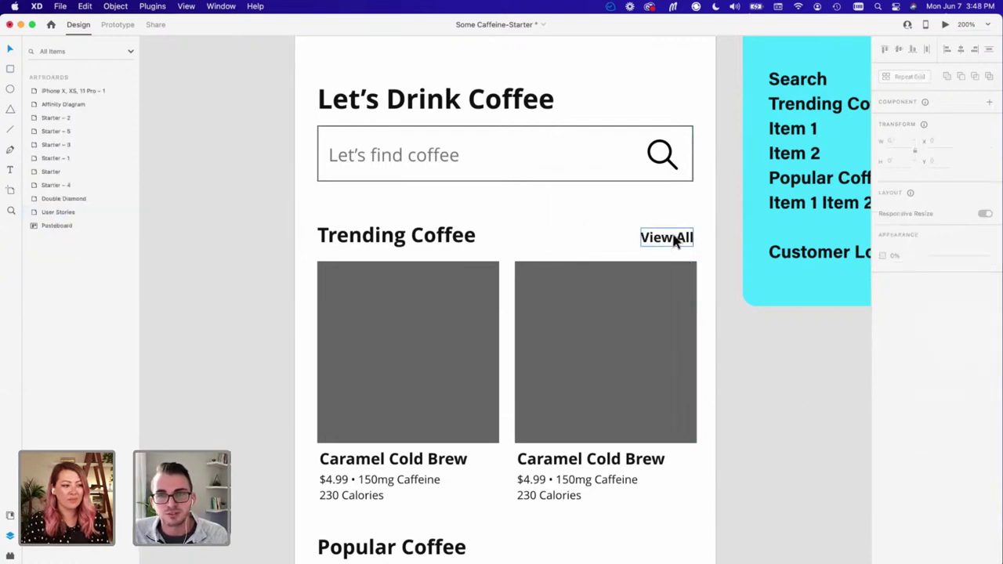
Step: Underline the View All text beside the Trending Coffee heading and deselect it
click(673, 239)
click(962, 384)
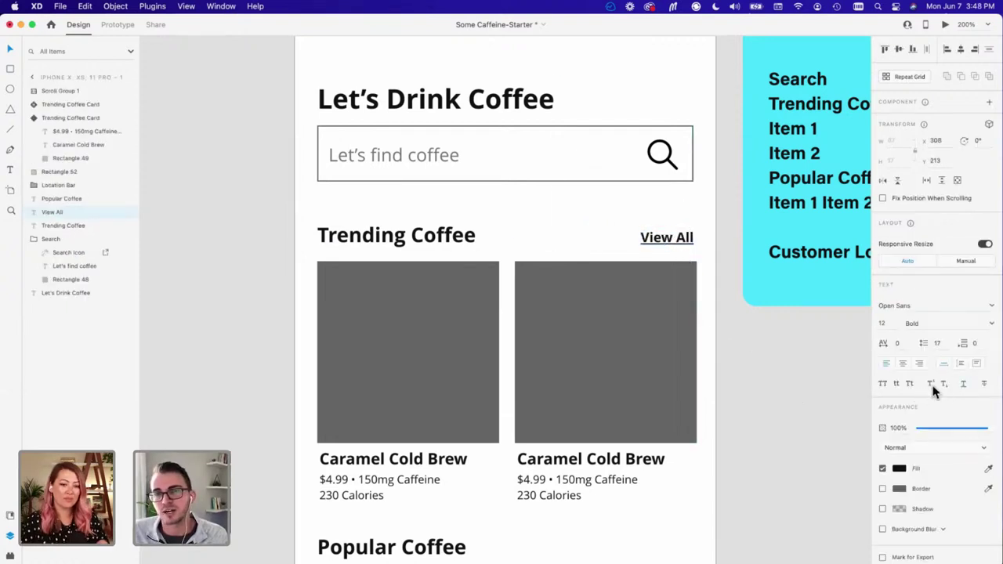
click(752, 363)
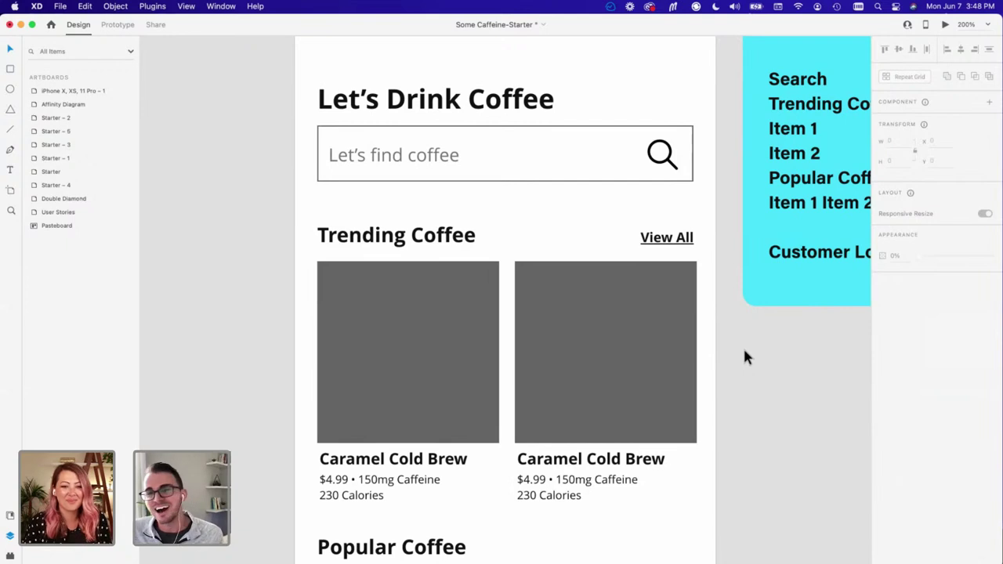
Step: Change the View All text's fill to the saved red swatch and deselect it
click(666, 239)
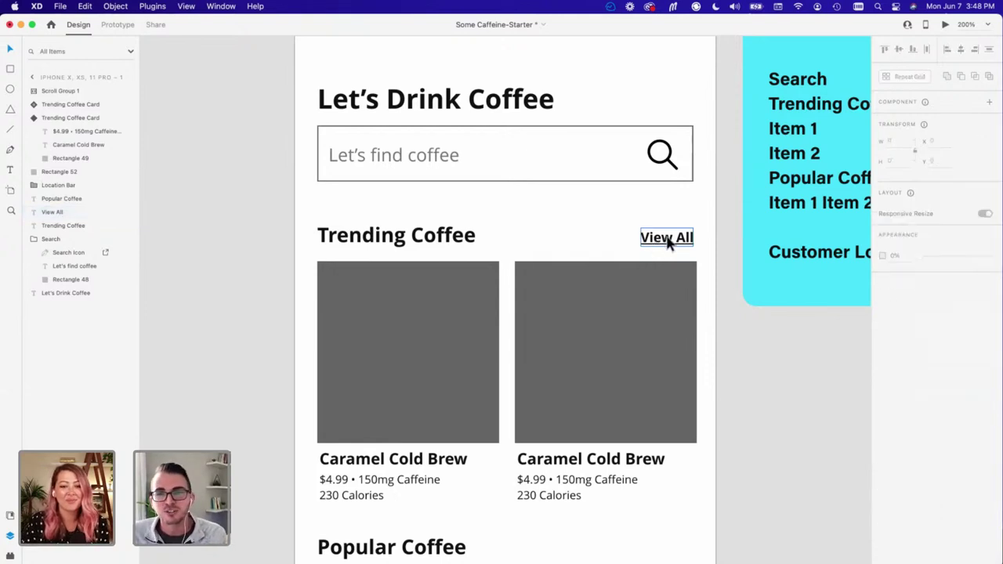
scroll(563, 239, down, 1)
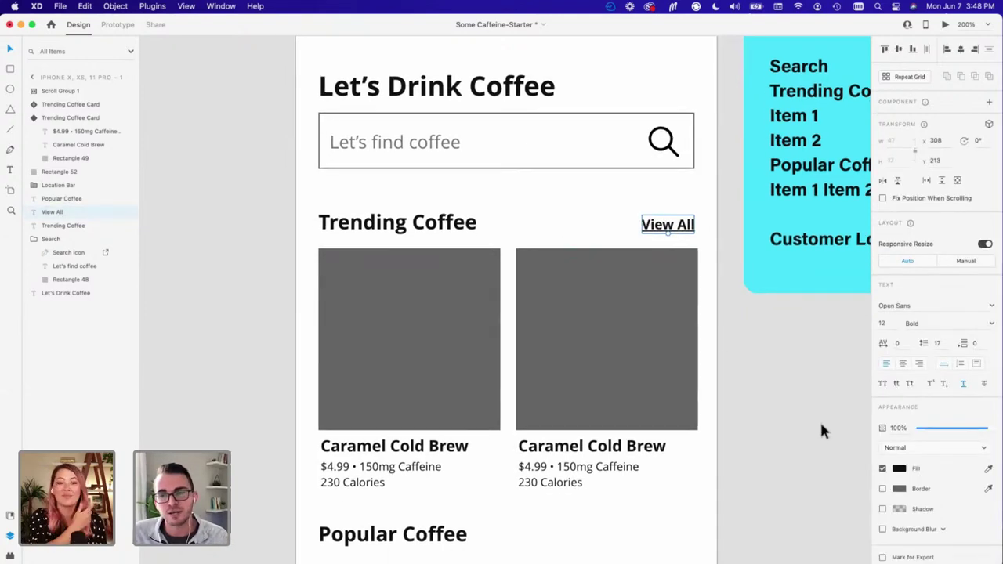
click(902, 468)
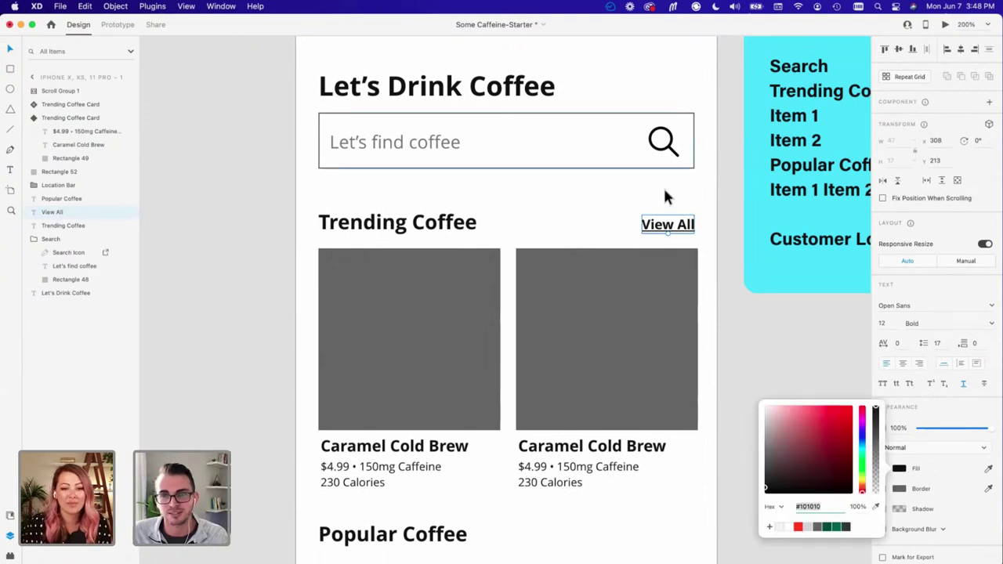
click(669, 223)
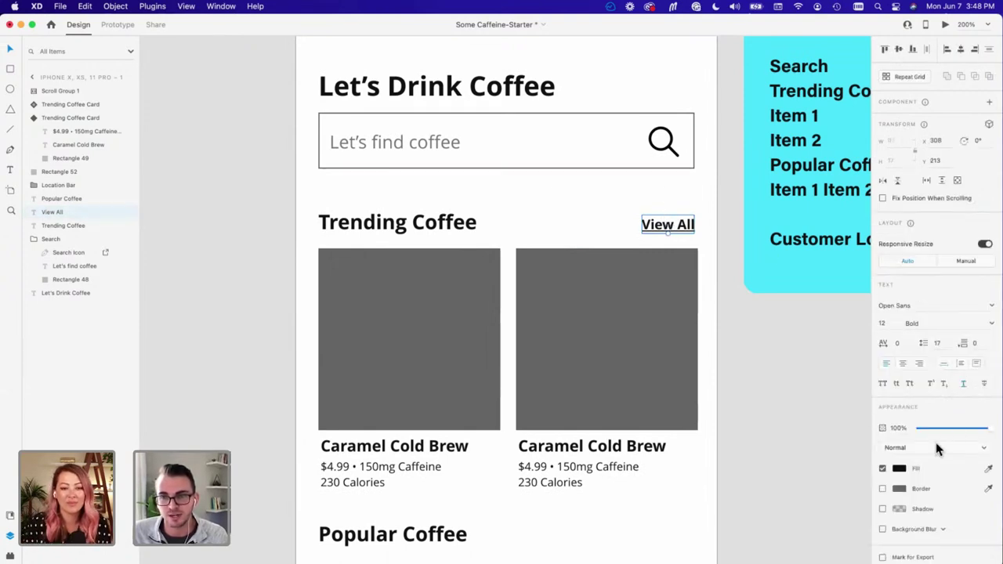
click(898, 468)
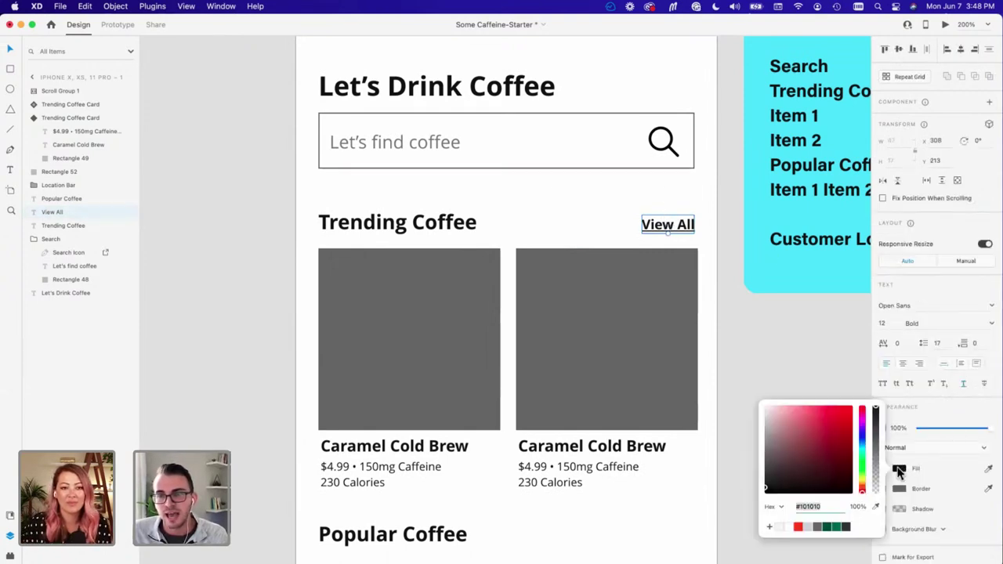
click(797, 527)
click(729, 306)
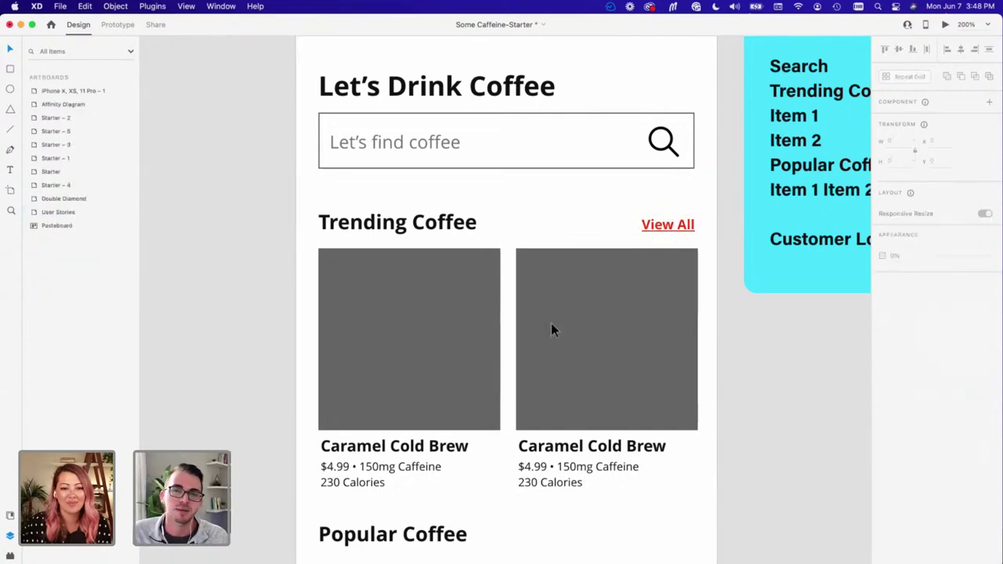
Step: Look over the home screen from the search box and Trending Coffee section down to the Popular Coffee row and Location Bar
scroll(530, 245, up, 1)
click(523, 213)
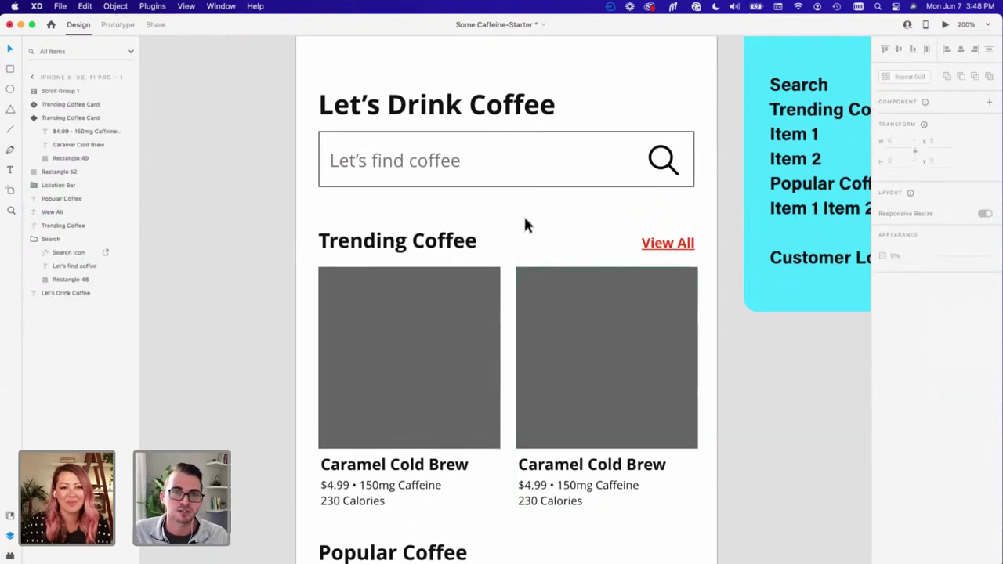
scroll(525, 227, up, 2)
scroll(525, 243, down, 2)
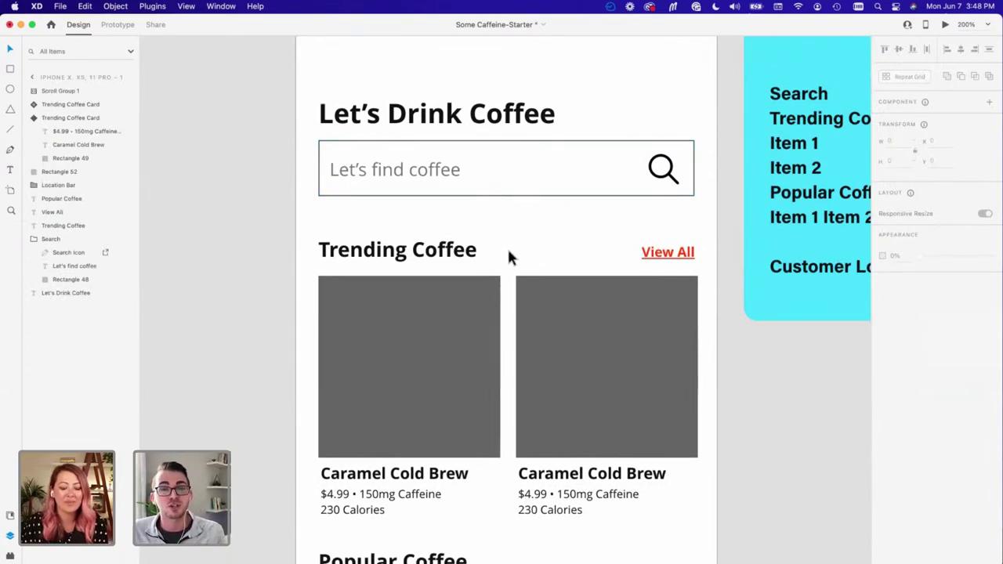
scroll(508, 257, down, 1)
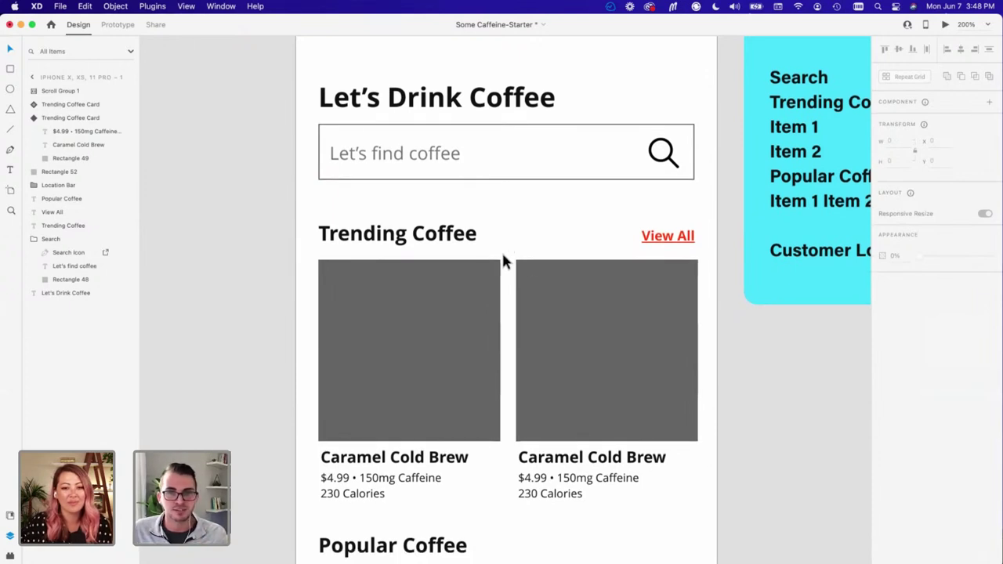
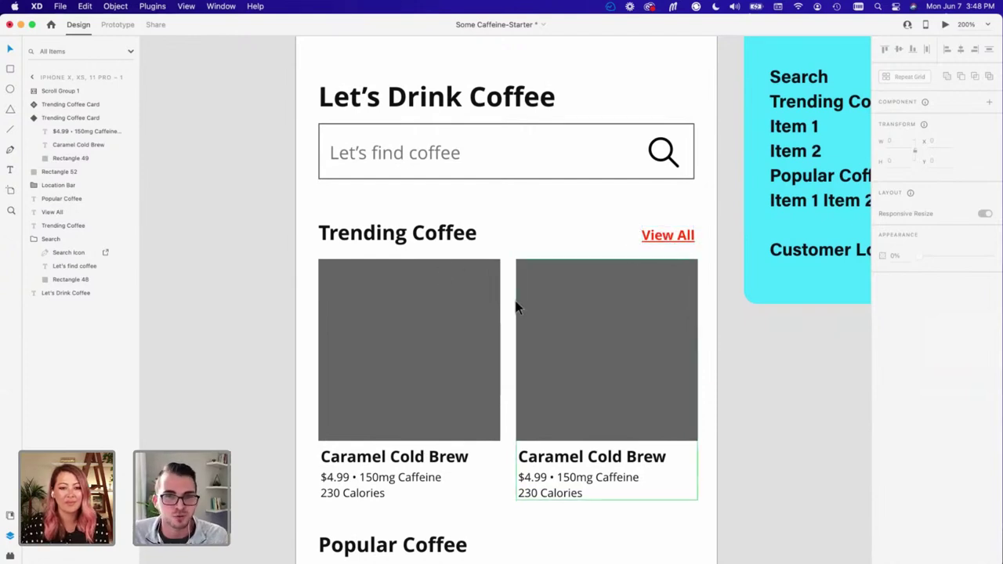
scroll(516, 308, down, 2)
scroll(515, 307, down, 3)
ctrl+scroll(499, 326, down, 3)
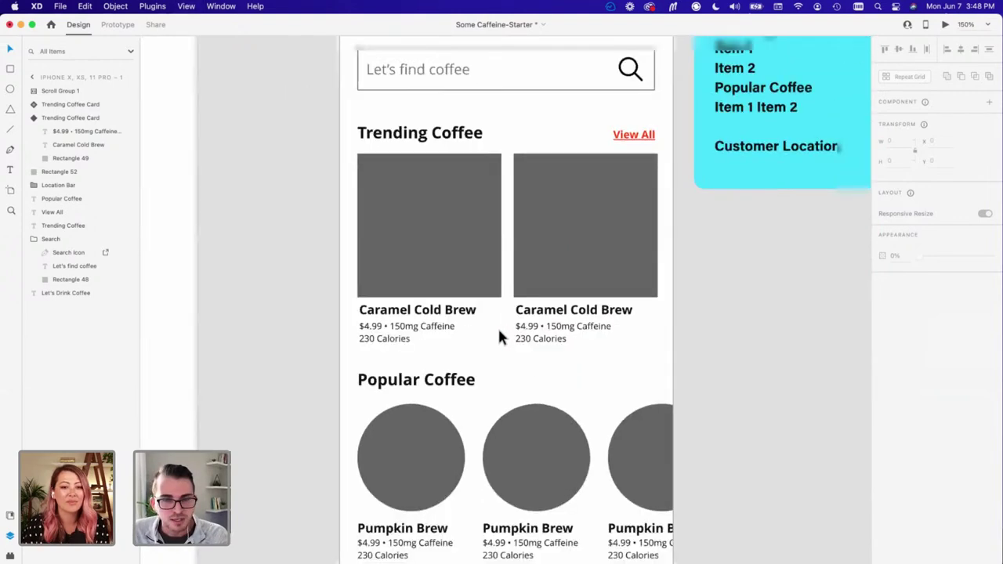
scroll(502, 337, down, 3)
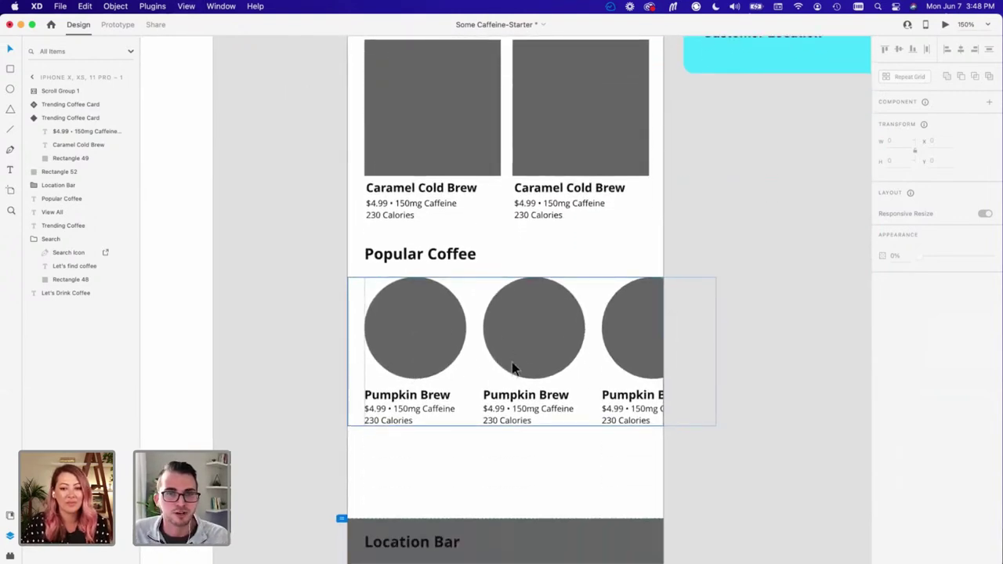
scroll(452, 384, down, 3)
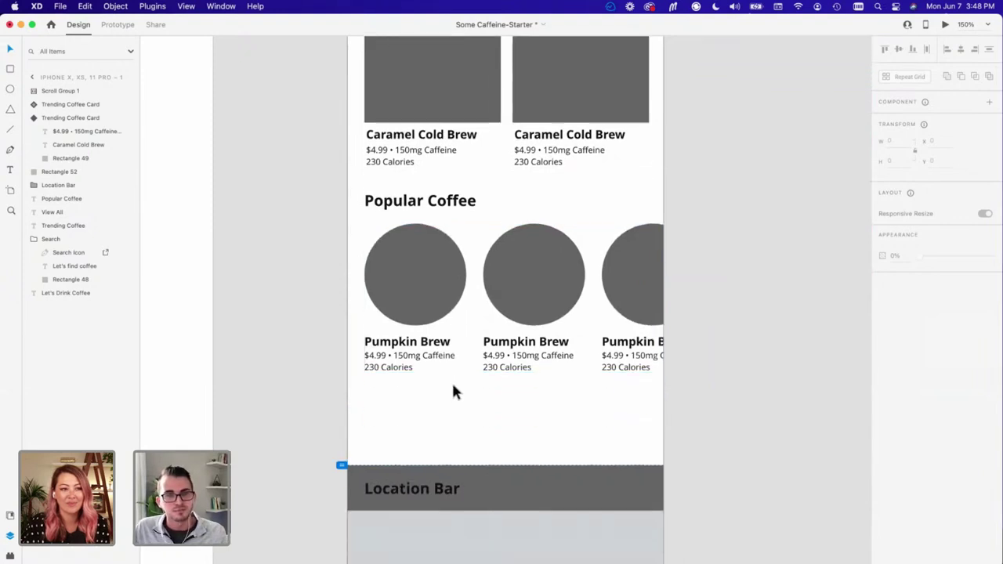
Step: Replace the Location Bar text at the foot of the home screen with Deliver to
key(super+equal)
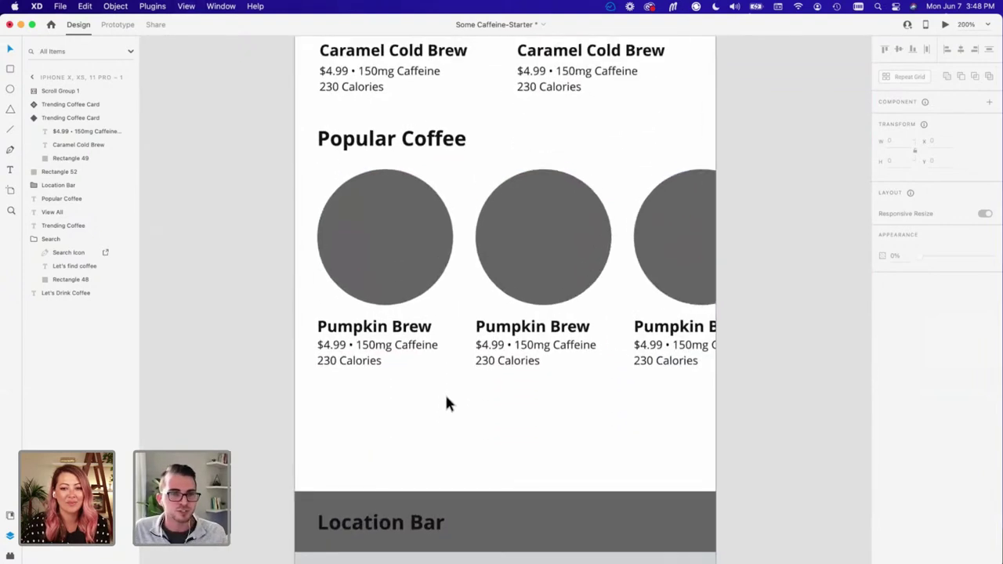
scroll(444, 402, down, 3)
key(super+equal)
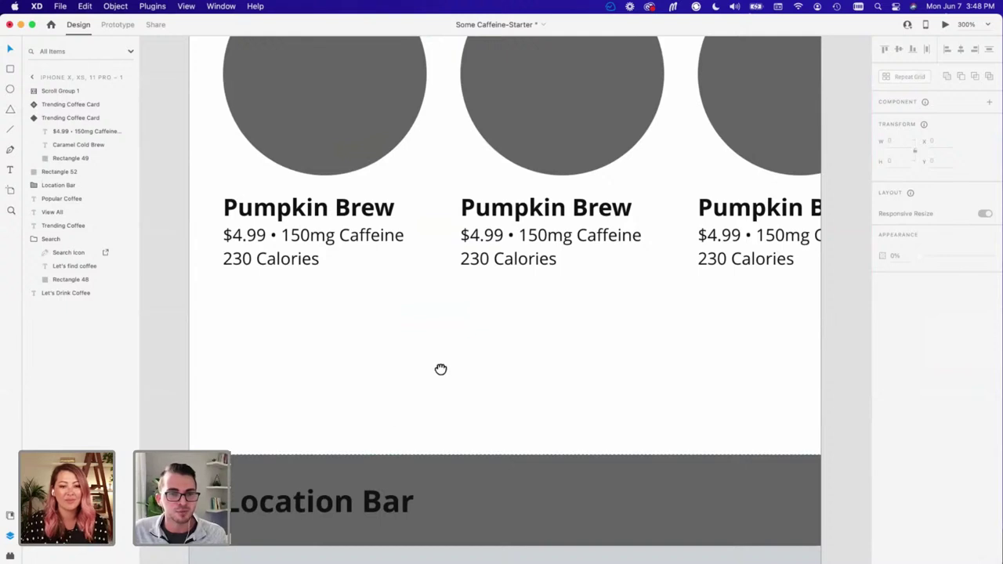
scroll(441, 369, down, 2)
scroll(441, 369, left, 2)
click(335, 474)
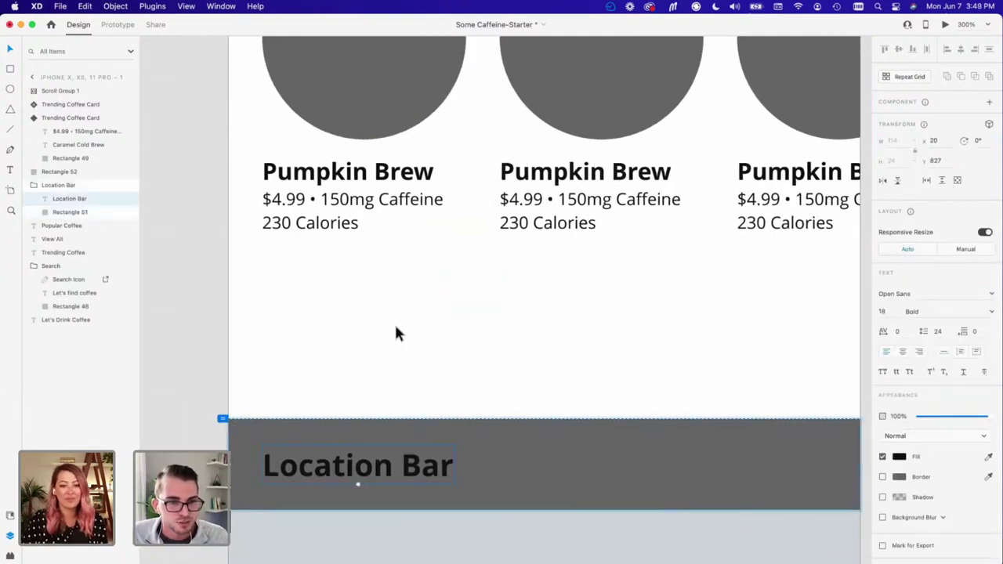
click(401, 411)
click(368, 463)
double_click(368, 464)
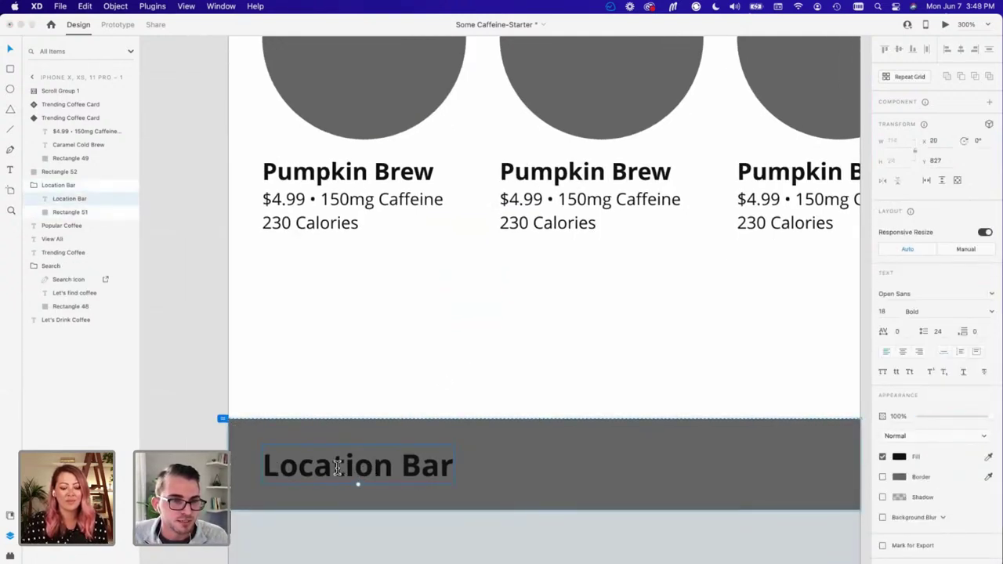
double_click(336, 465)
key(Escape)
double_click(331, 467)
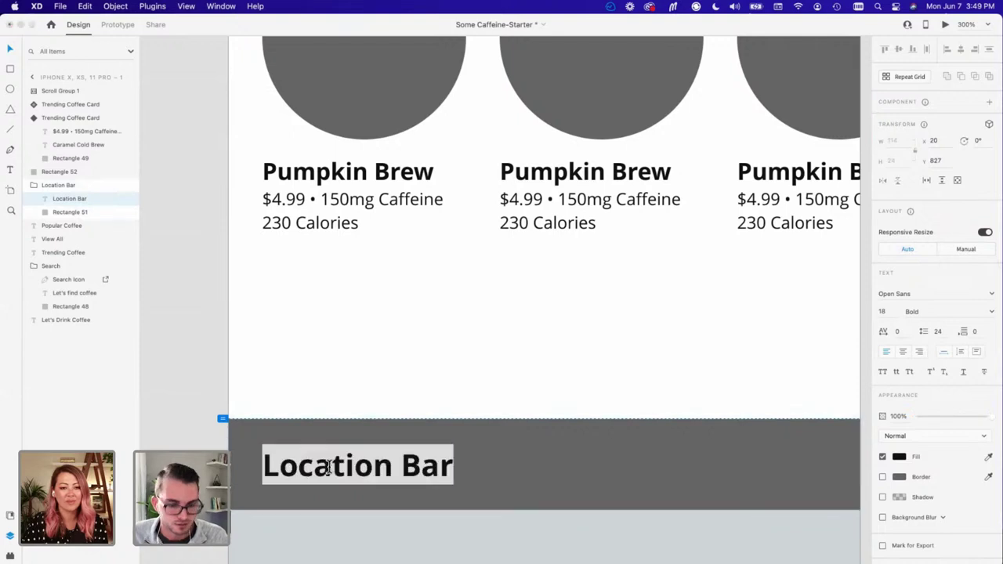
key(super+c)
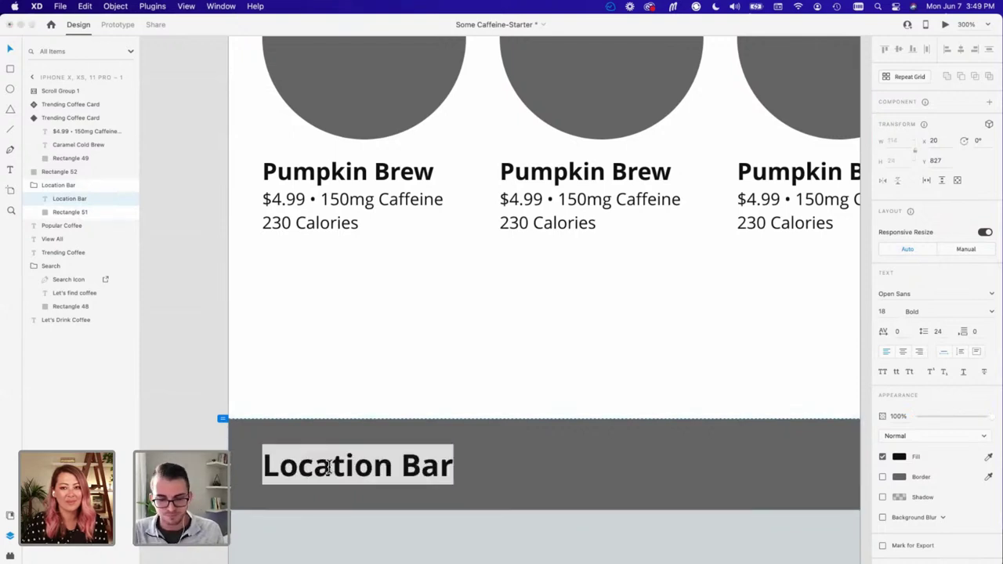
text(Deliver to)
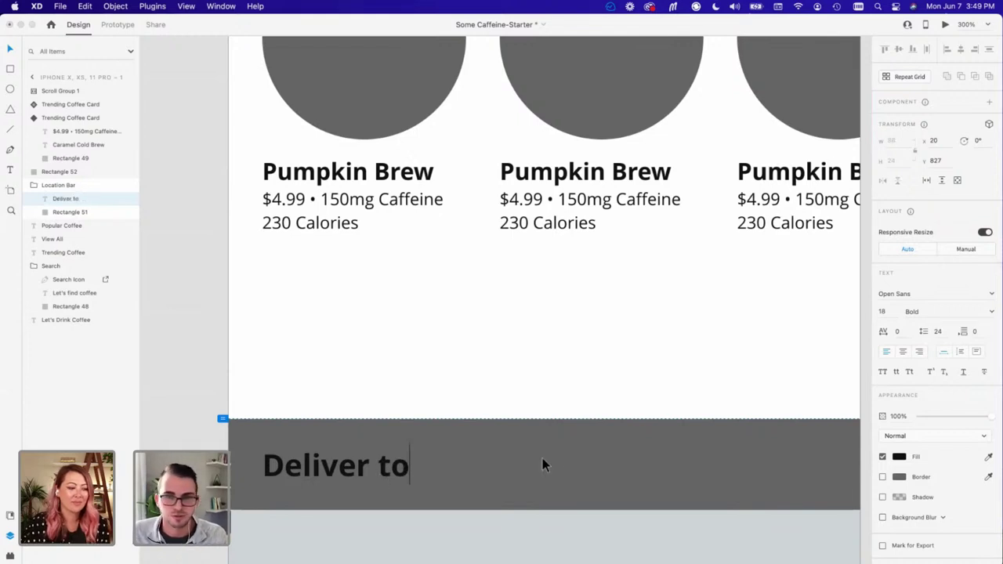
Step: Set the Deliver to text size to 12 and extend the location bar's background rectangle upward
key(super+a)
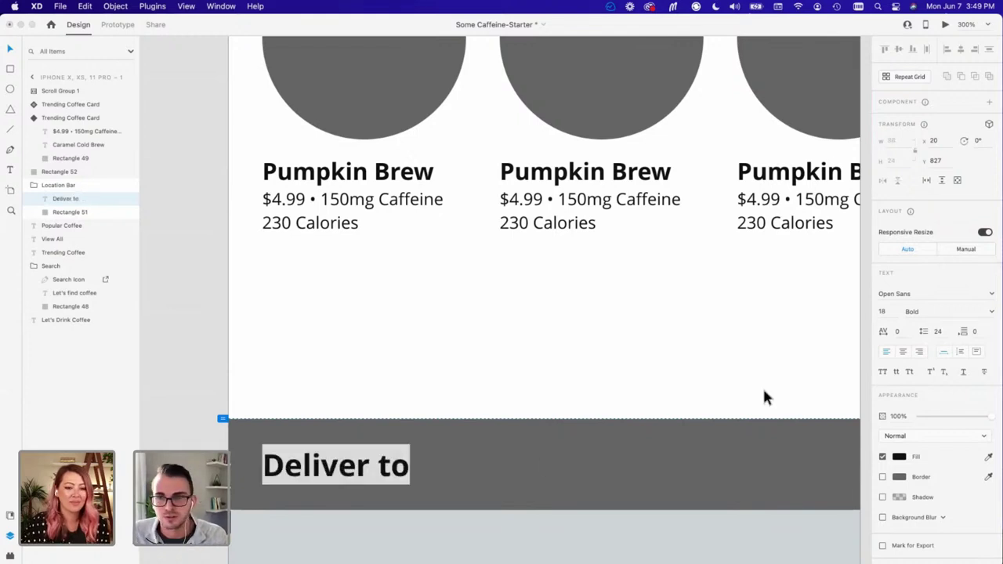
click(882, 311)
text(12)
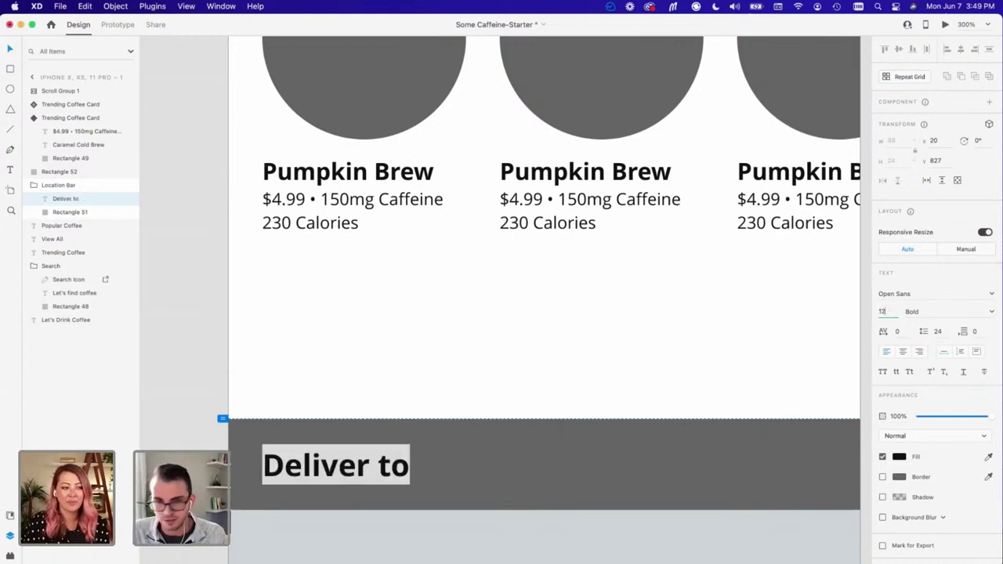
key(Return)
key(Escape)
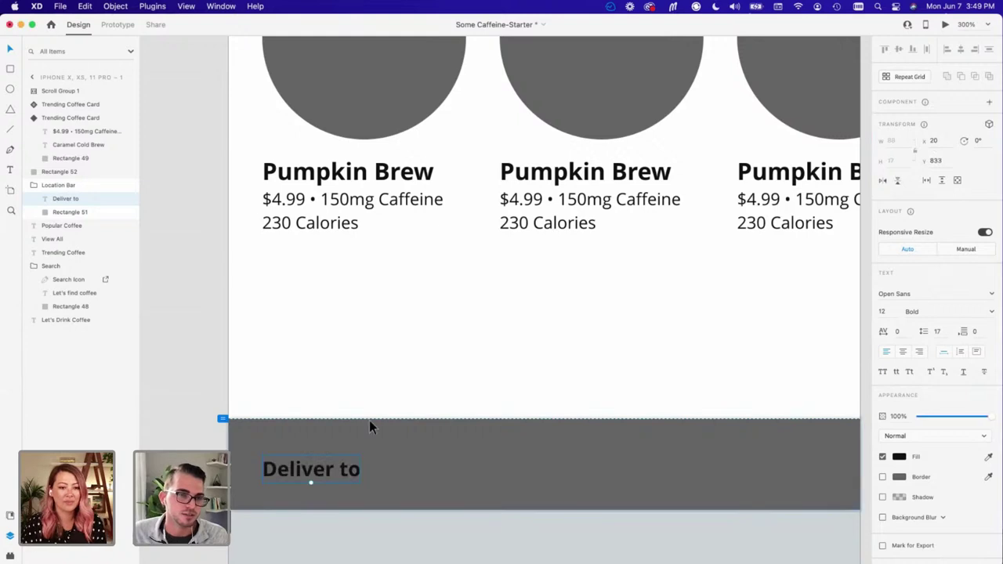
click(529, 441)
drag(544, 417, 541, 364)
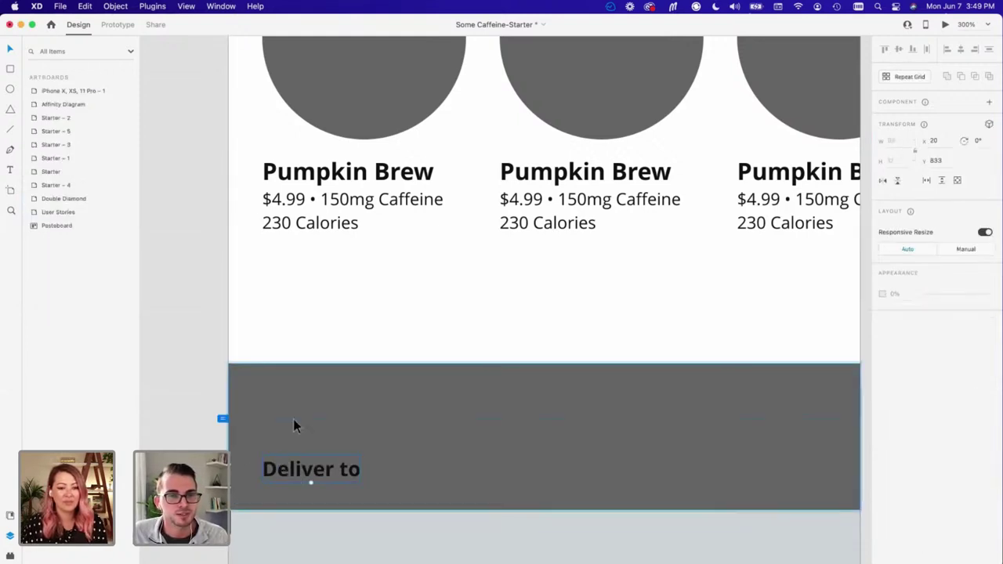
Step: Raise the Deliver to text within the location bar and duplicate it directly below, setting the copy's size to 14
drag(298, 469, 299, 441)
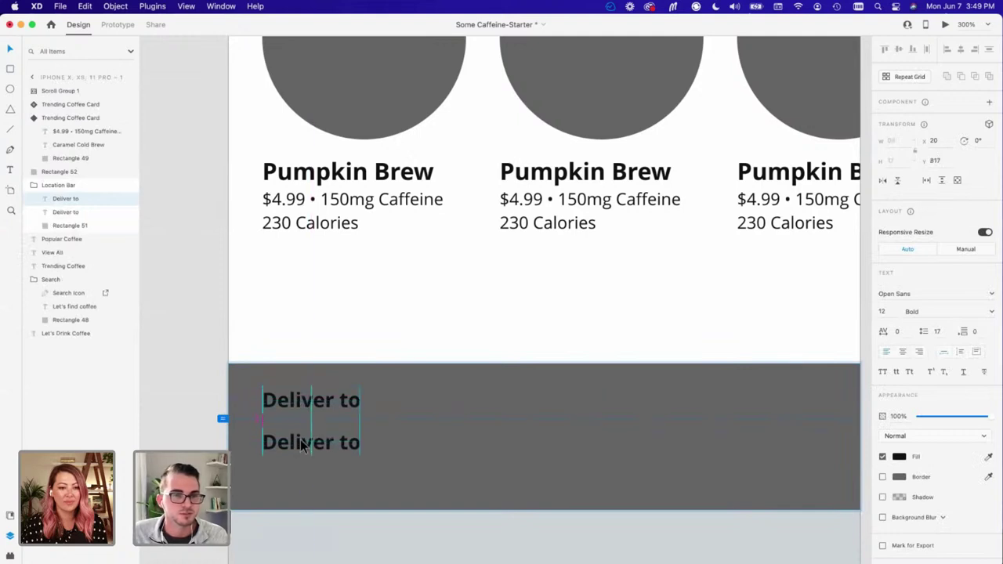
click(883, 310)
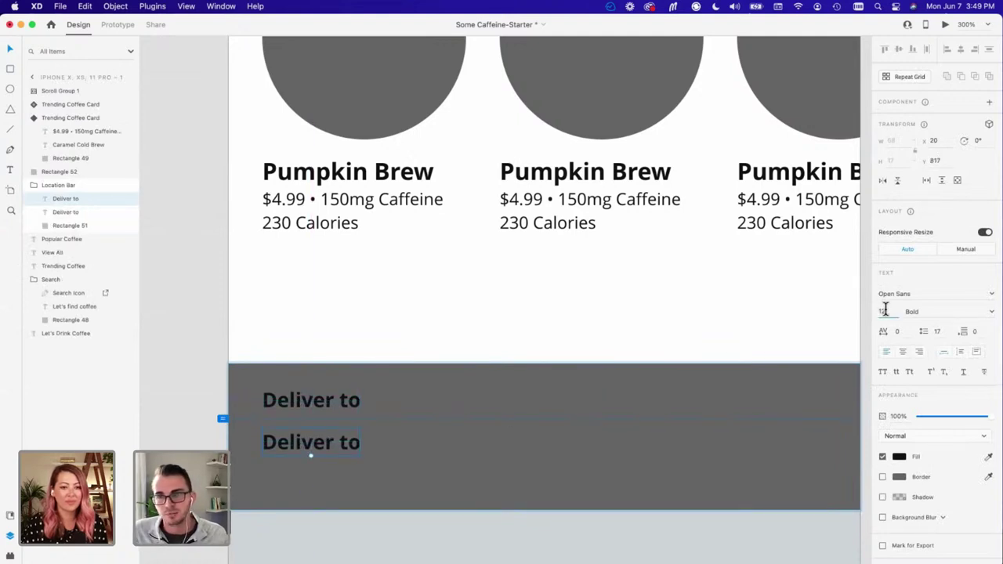
text(14)
key(Return)
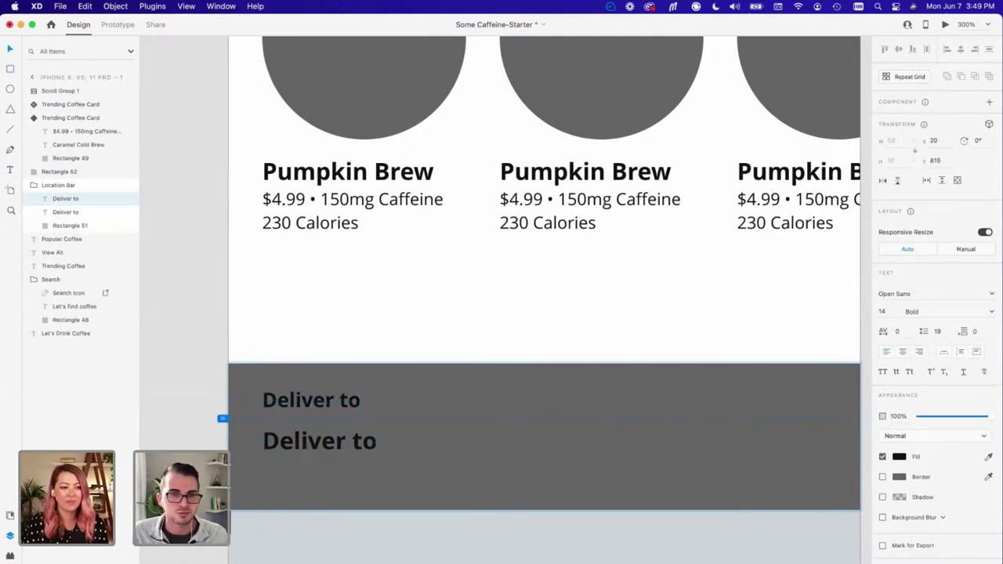
click(461, 313)
Step: Replace the larger Deliver to copy in the location bar with a sample delivery address including street, city, state and ZIP code
double_click(325, 449)
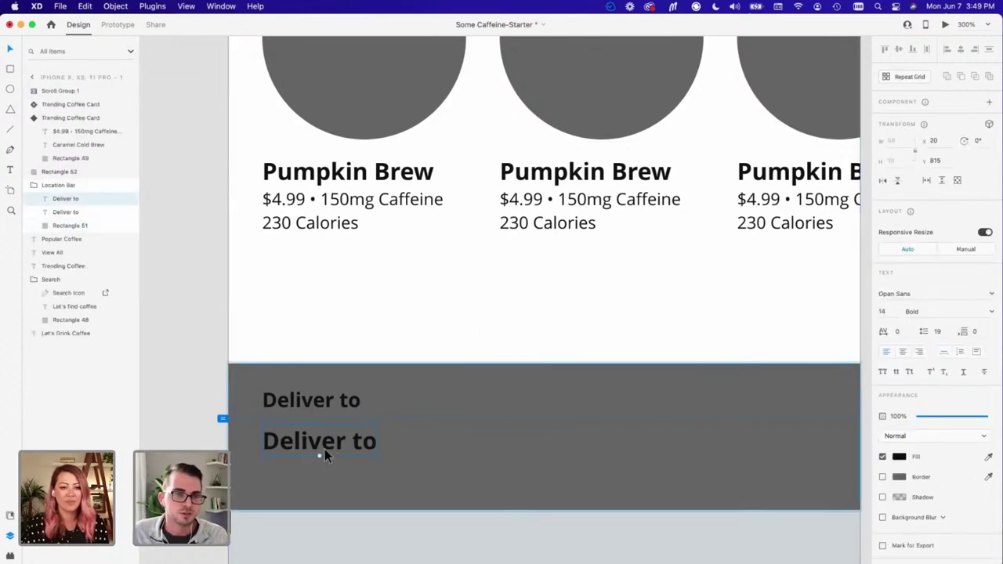
click(325, 448)
double_click(322, 443)
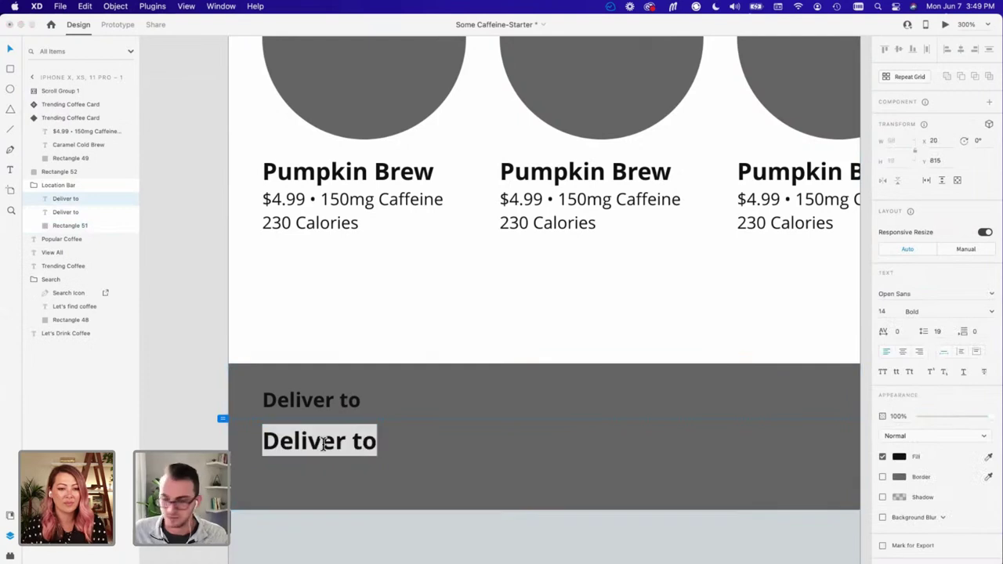
text(2)
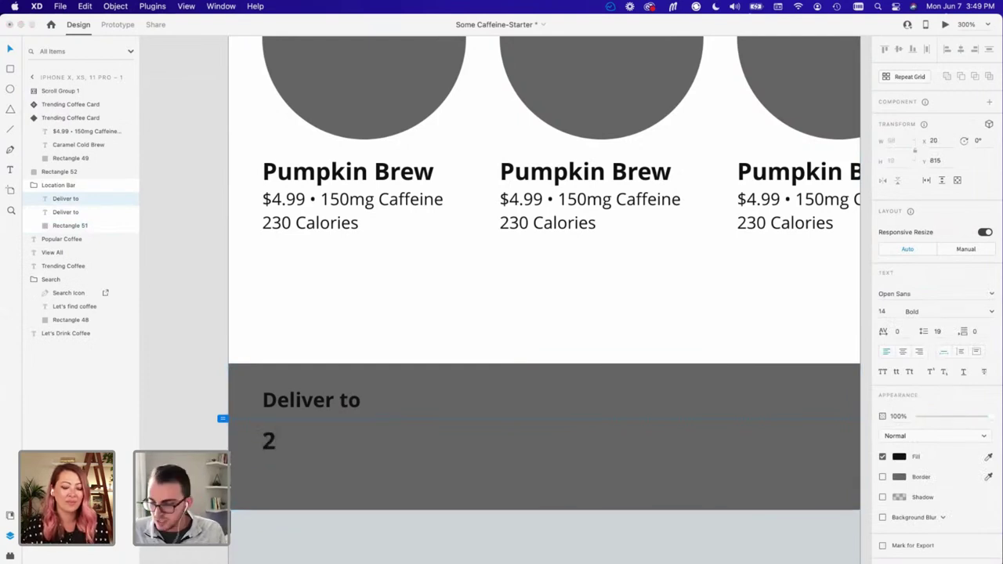
text(58 Carma)
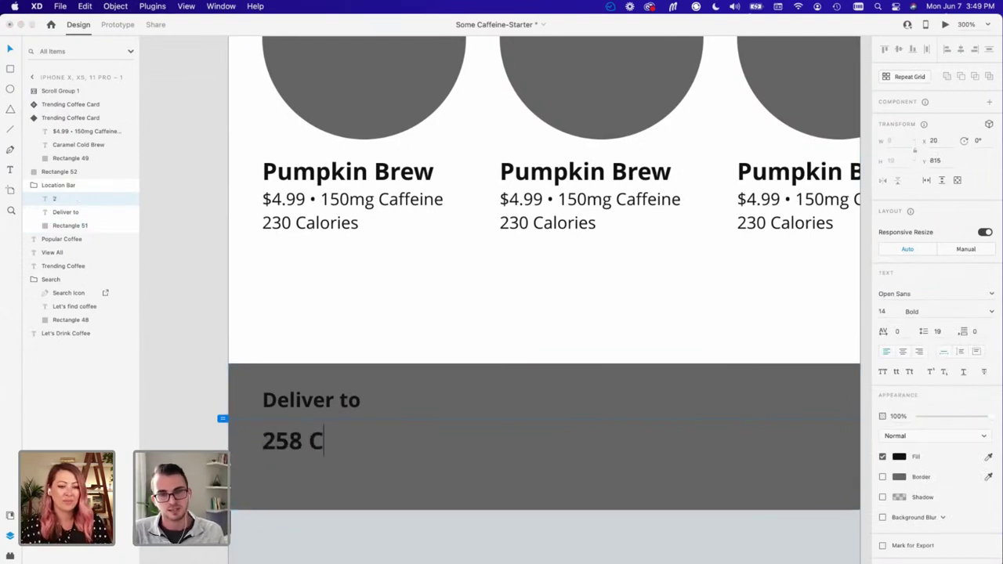
key(BackSpace)
key(BackSpace)
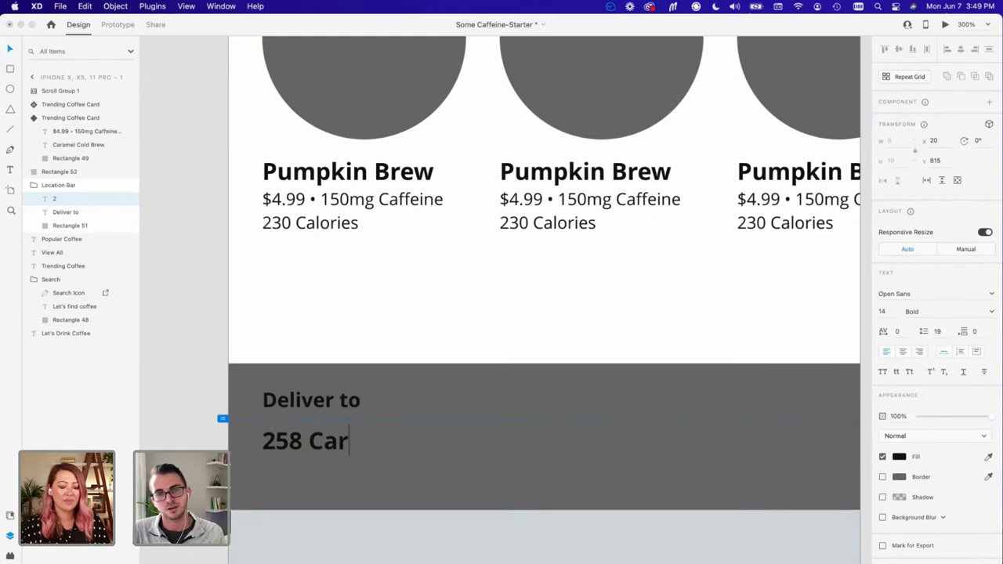
text(amel Drive)
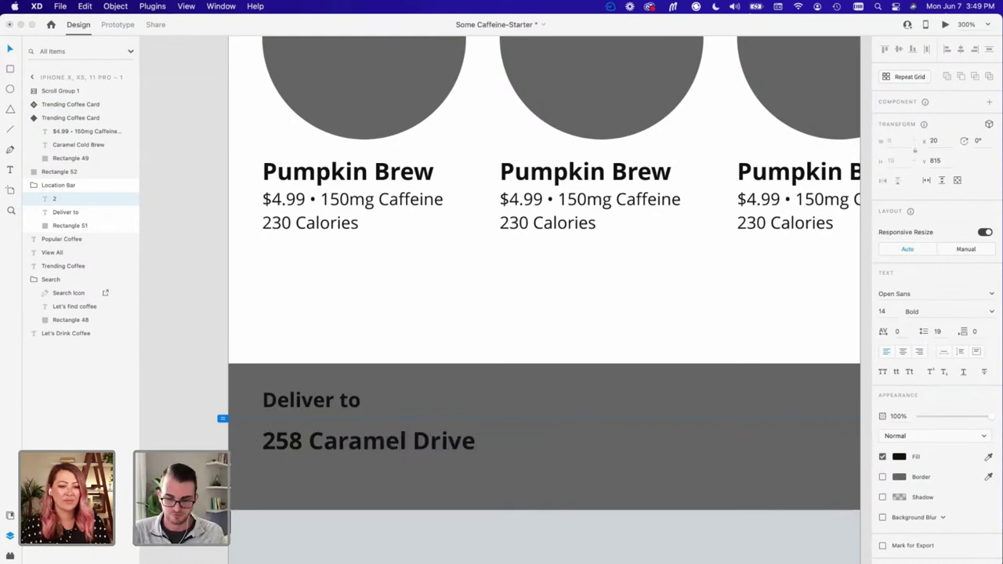
text(, Lafayette)
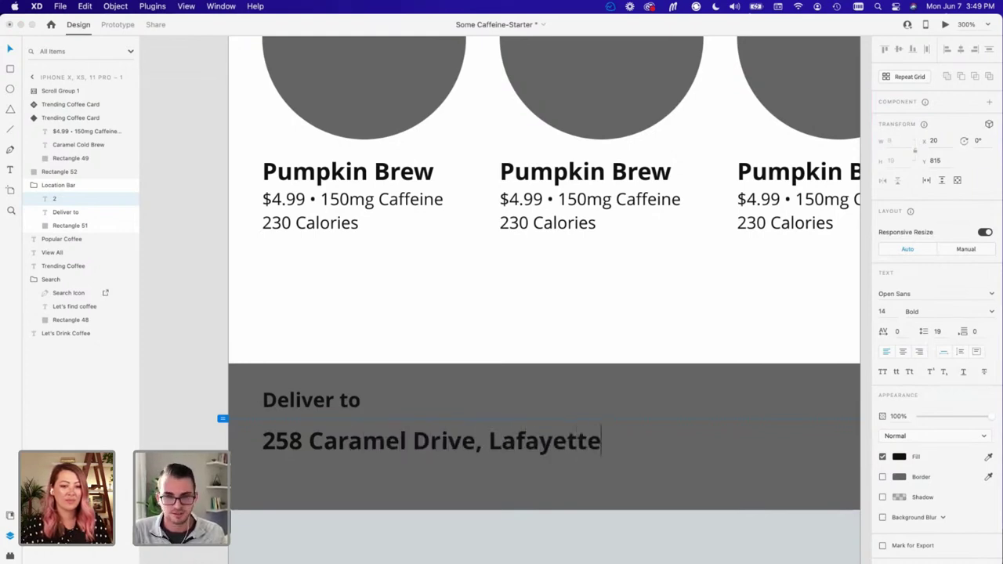
text(, LA)
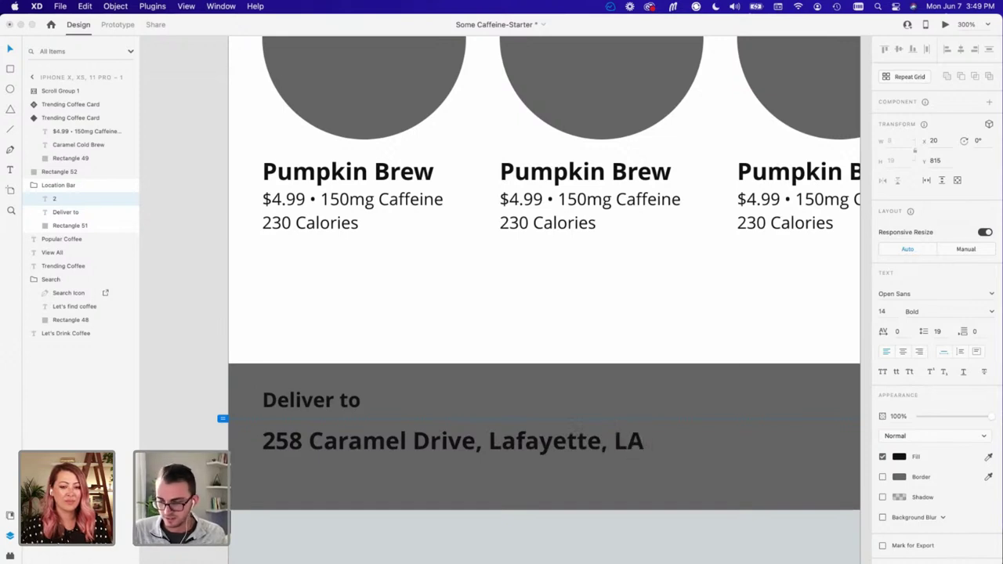
text( 70508)
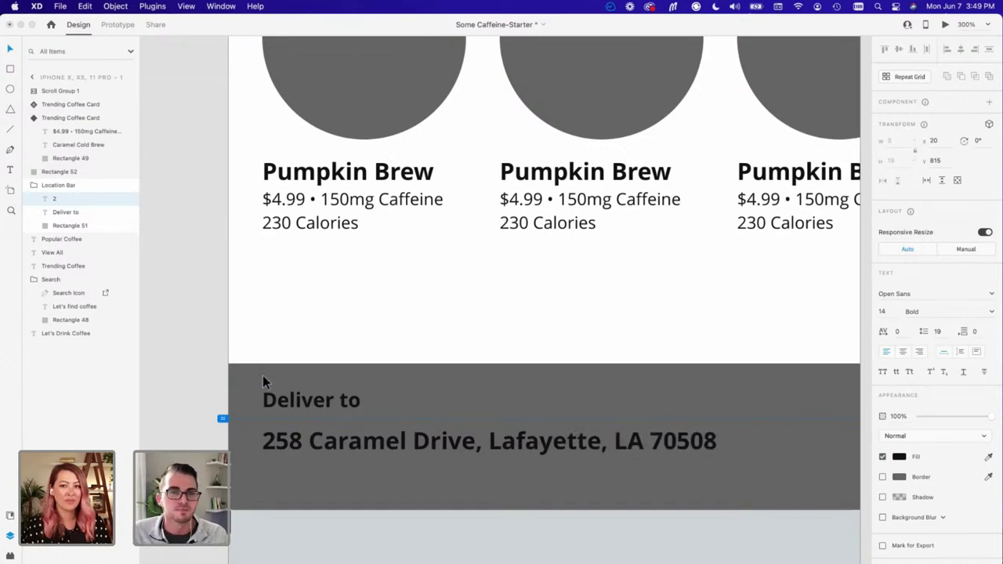
click(415, 317)
Step: Lengthen the street name in the delivery address by inserting St Avenue Roadway before Drive
scroll(486, 313, down, 2)
scroll(486, 314, right, 2)
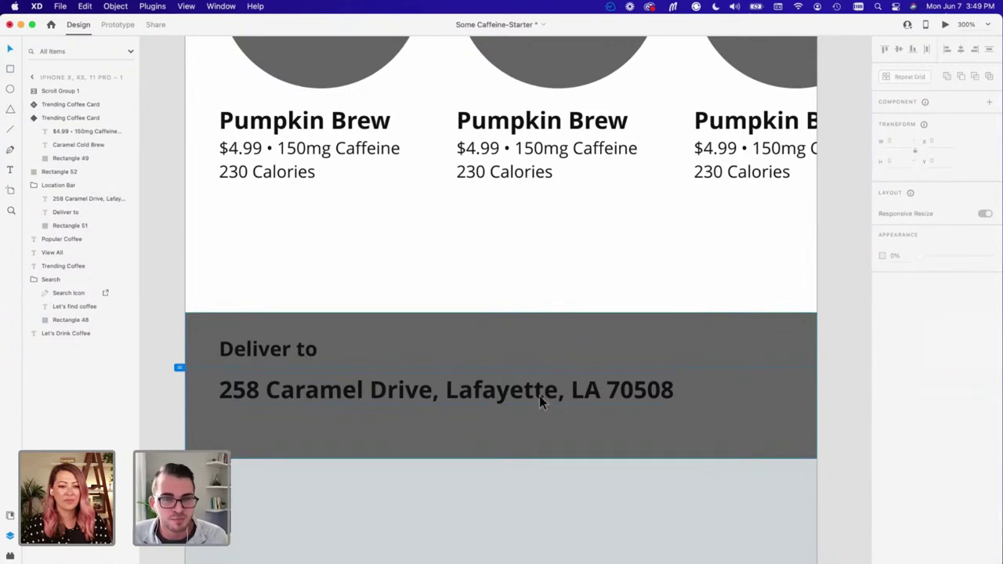
click(588, 391)
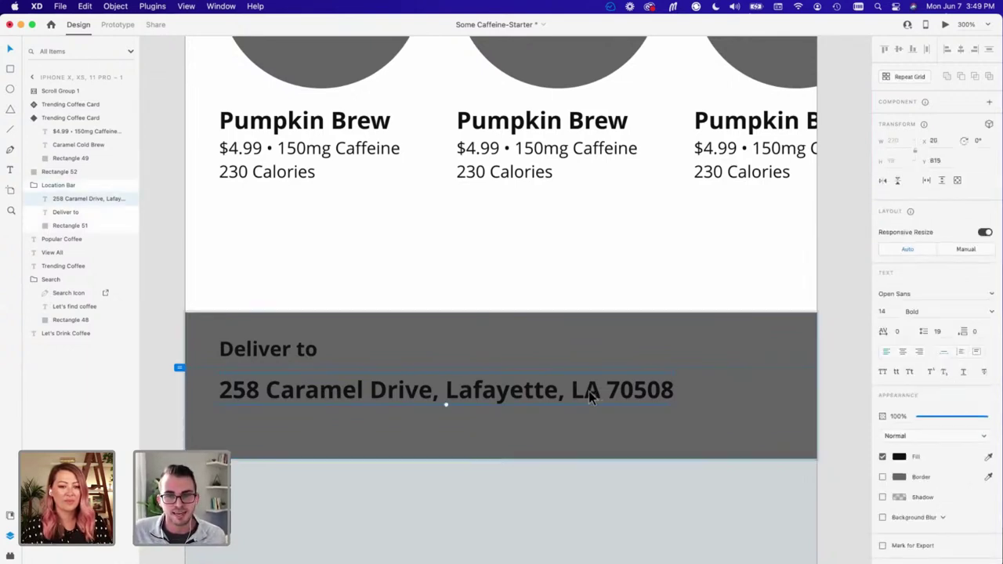
double_click(330, 398)
click(360, 389)
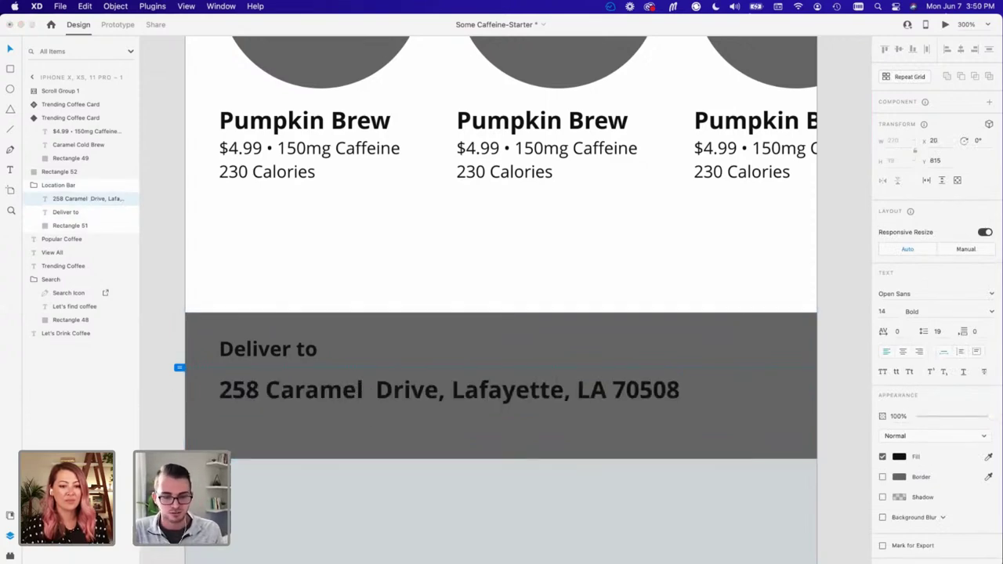
text(St )
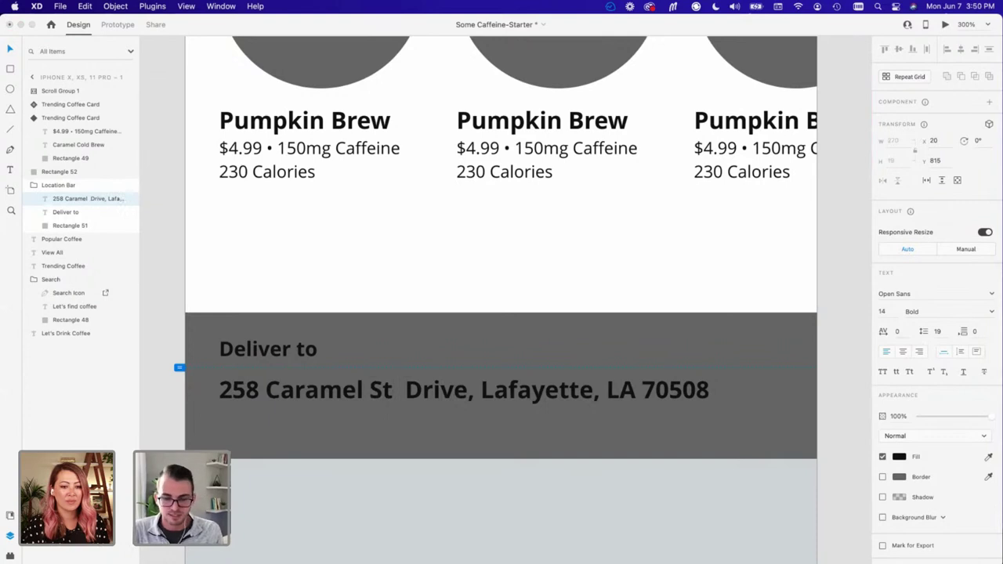
text(Avenue )
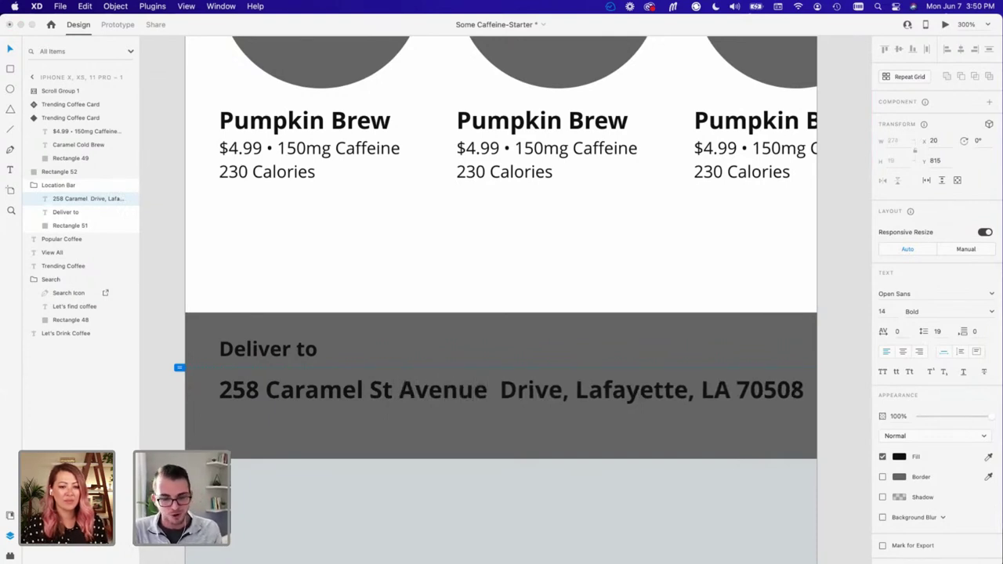
text(Roadway)
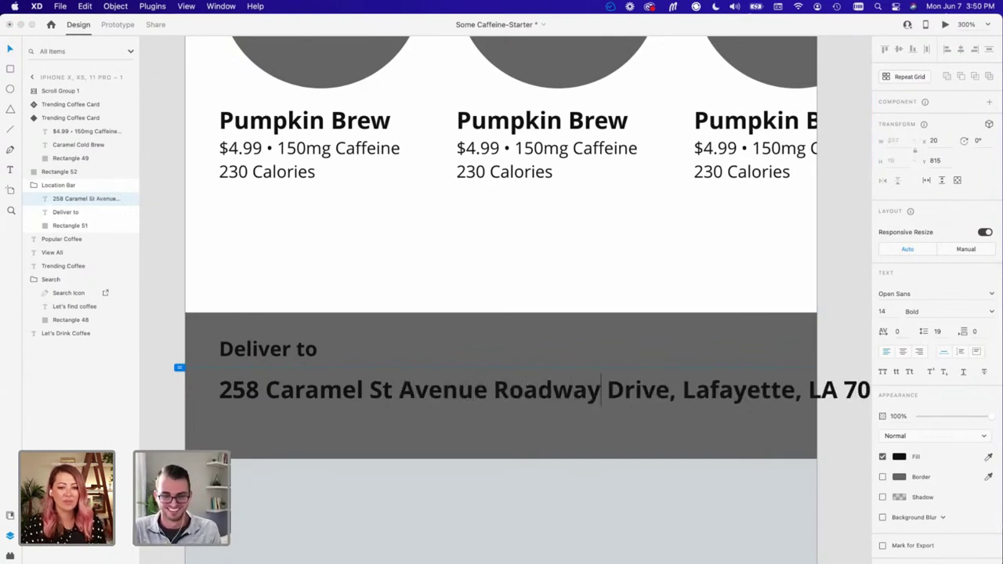
key(Escape)
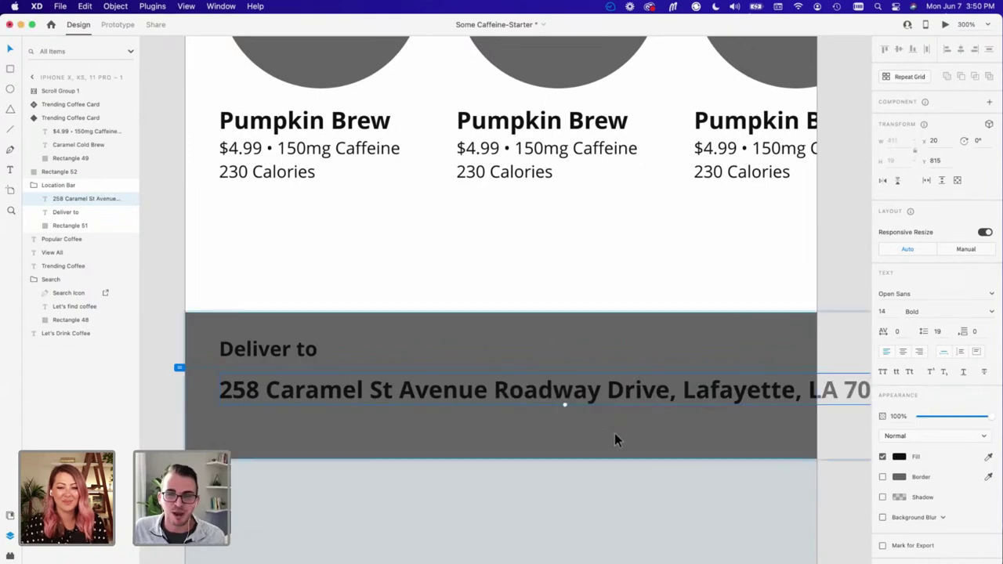
scroll(614, 440, right, 2)
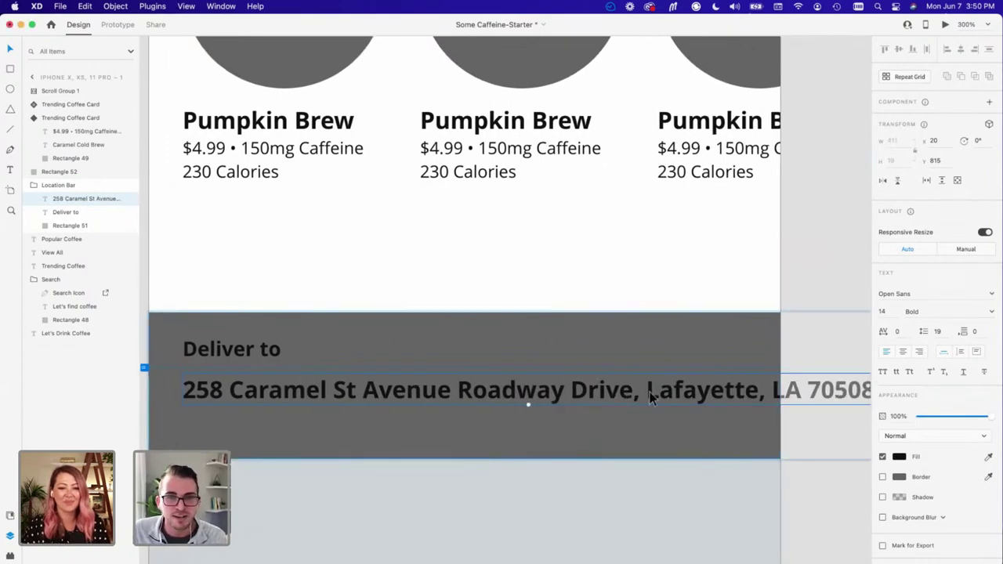
Step: Break the delivery address before the city so that city, state and ZIP code start a second line
double_click(367, 391)
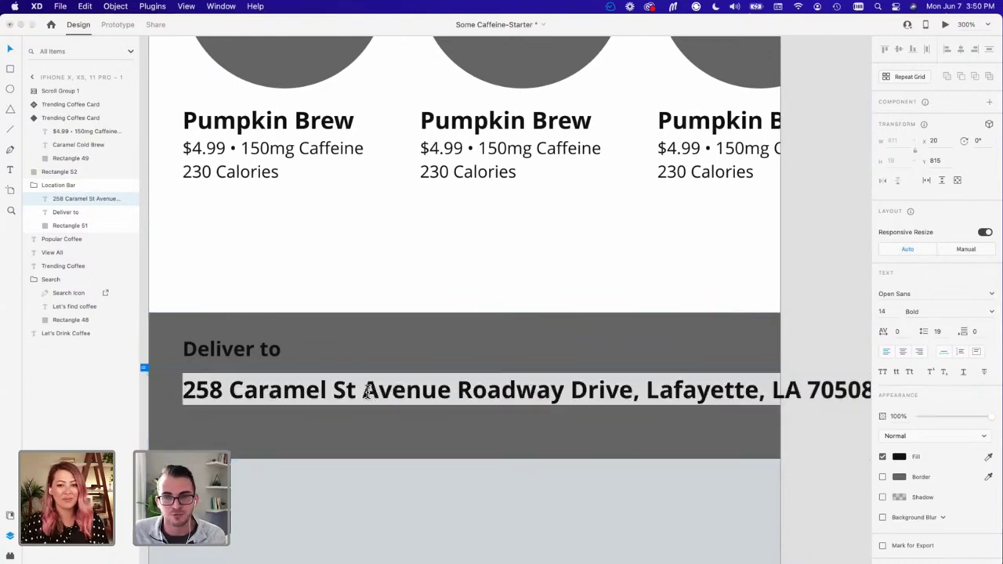
click(647, 393)
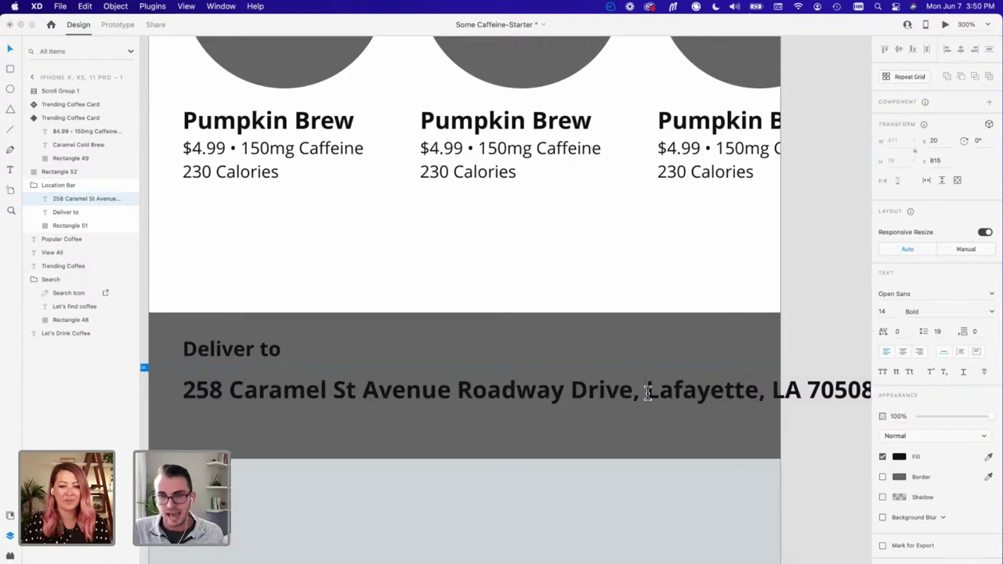
key(Return)
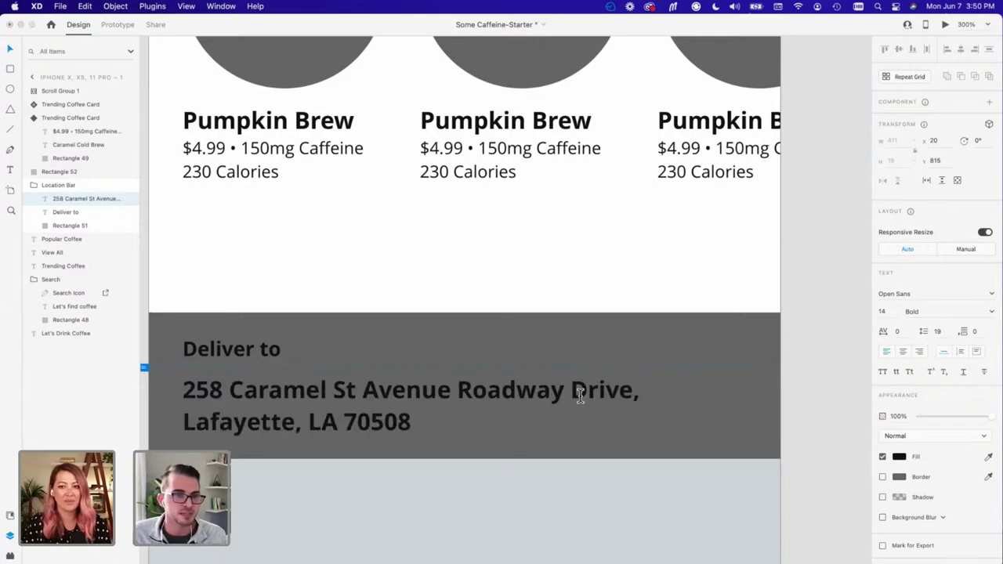
key(Escape)
scroll(351, 287, left, 1)
scroll(352, 287, down, 1)
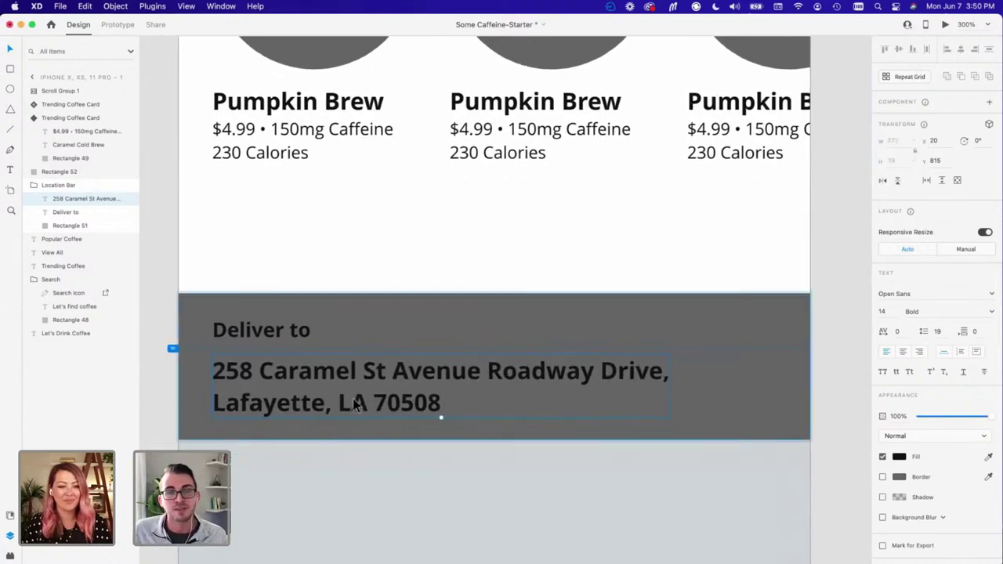
Step: Replace the comma at the end of the address's street line with an ellipsis
double_click(307, 390)
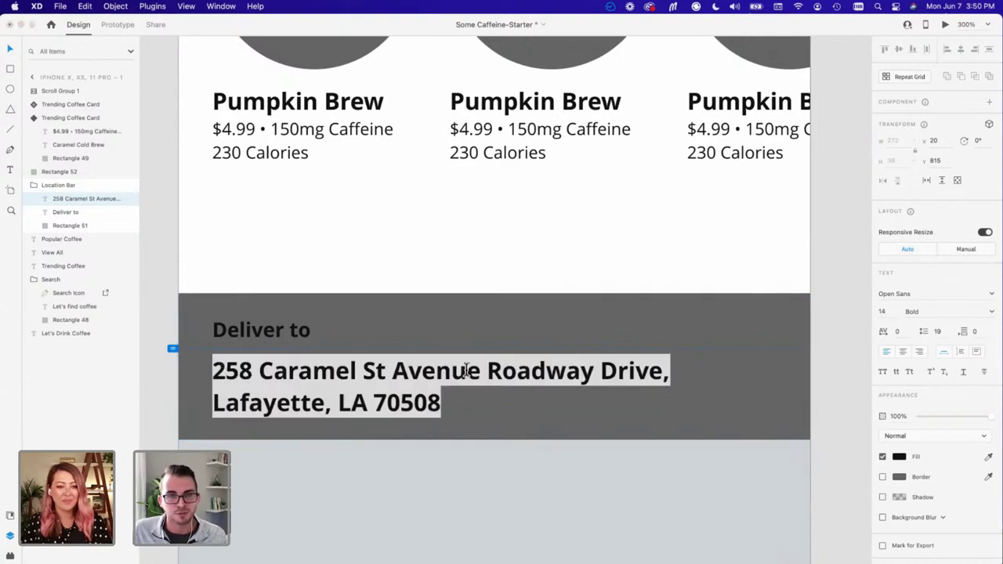
click(665, 370)
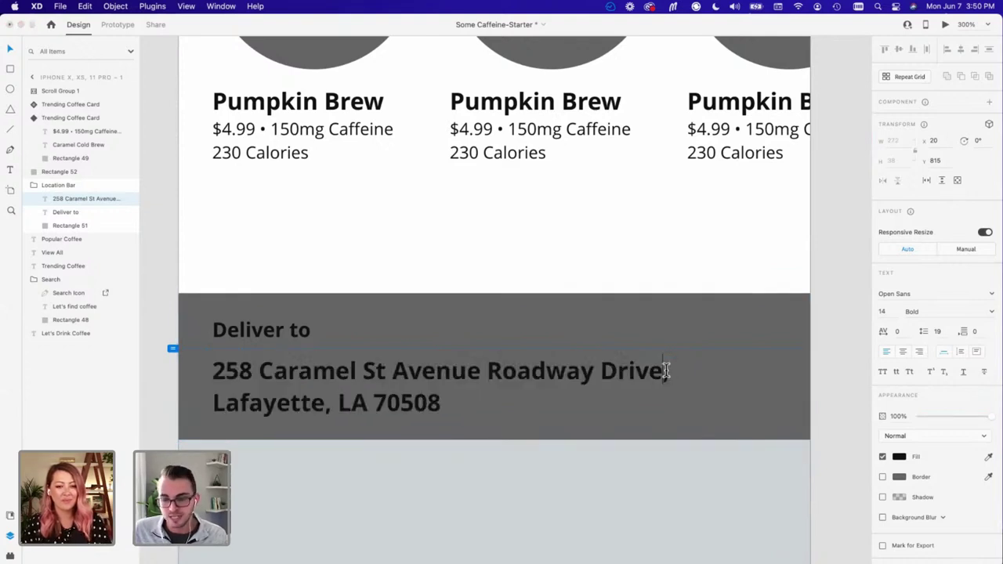
text(.)
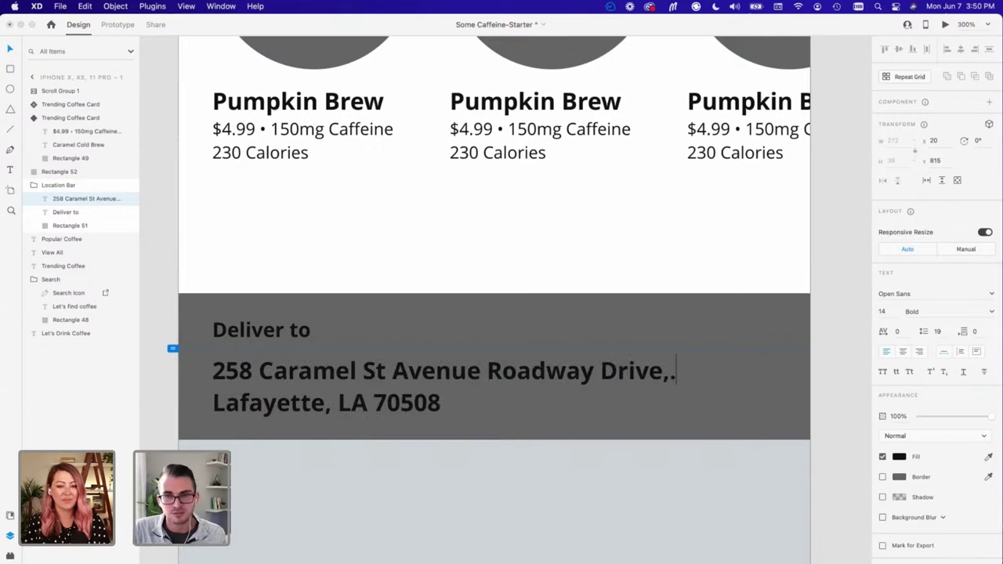
text(..)
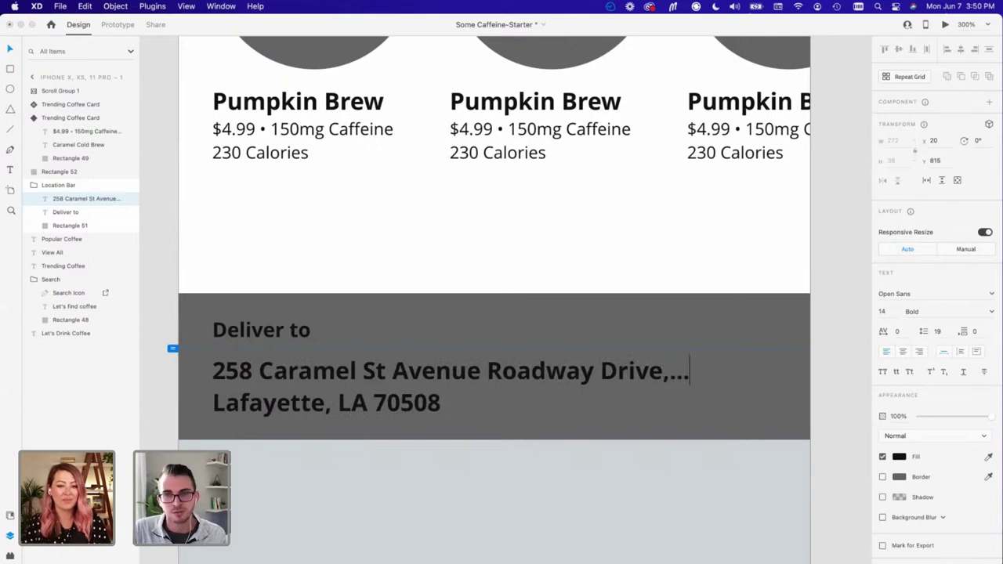
click(669, 373)
key(BackSpace)
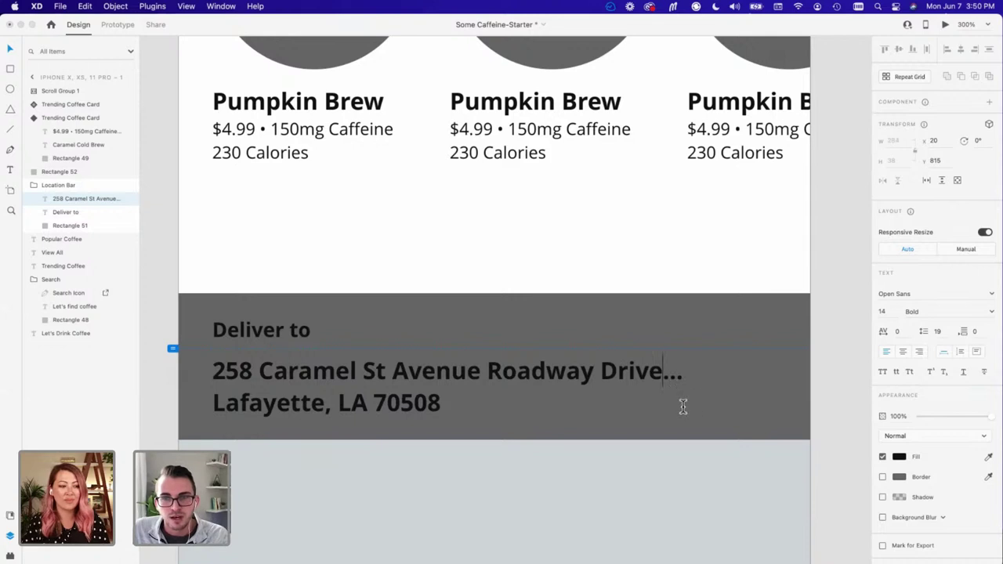
key(Escape)
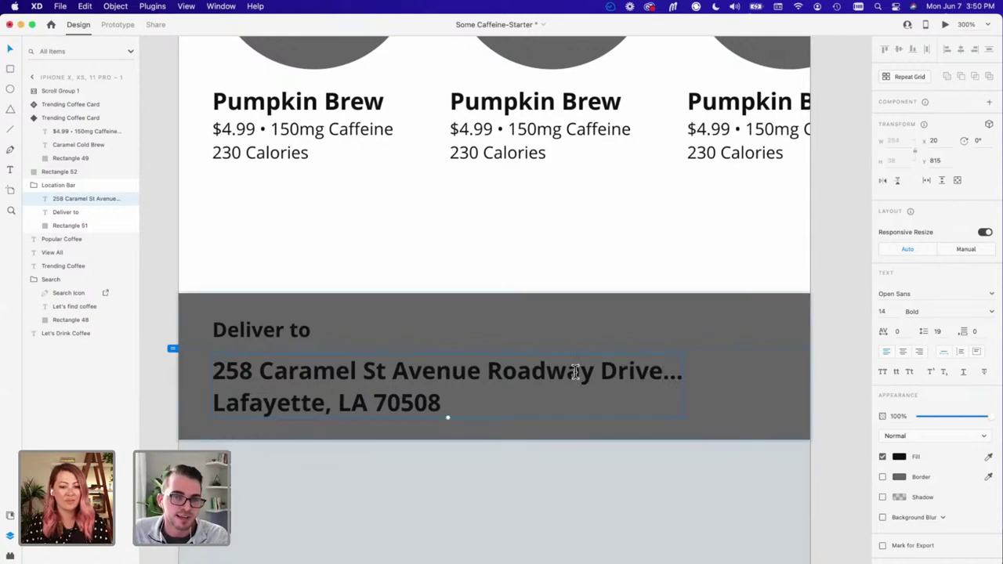
Step: Delete the ellipsis at the end of the address's street line
double_click(573, 369)
click(679, 370)
double_click(678, 372)
key(BackSpace)
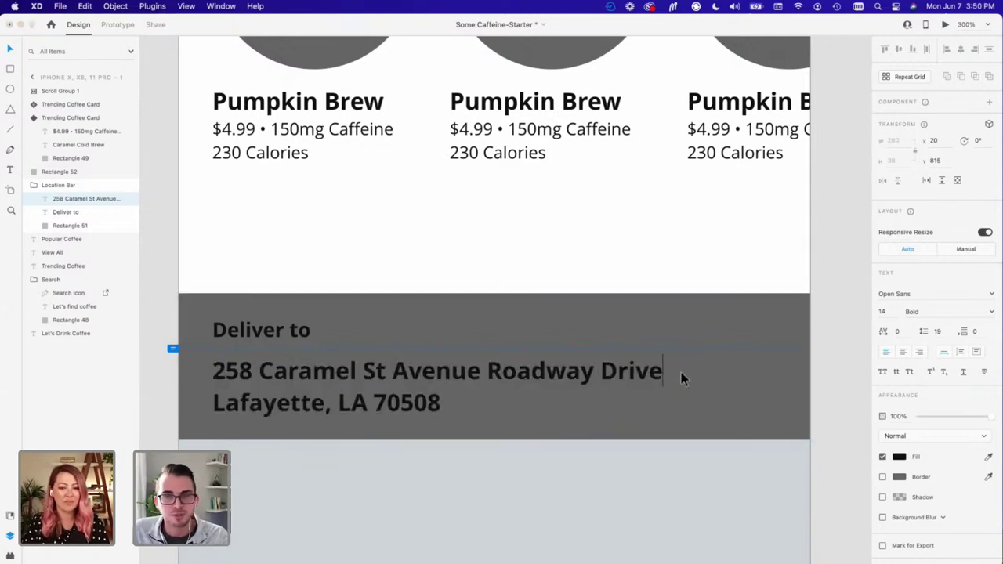
key(Escape)
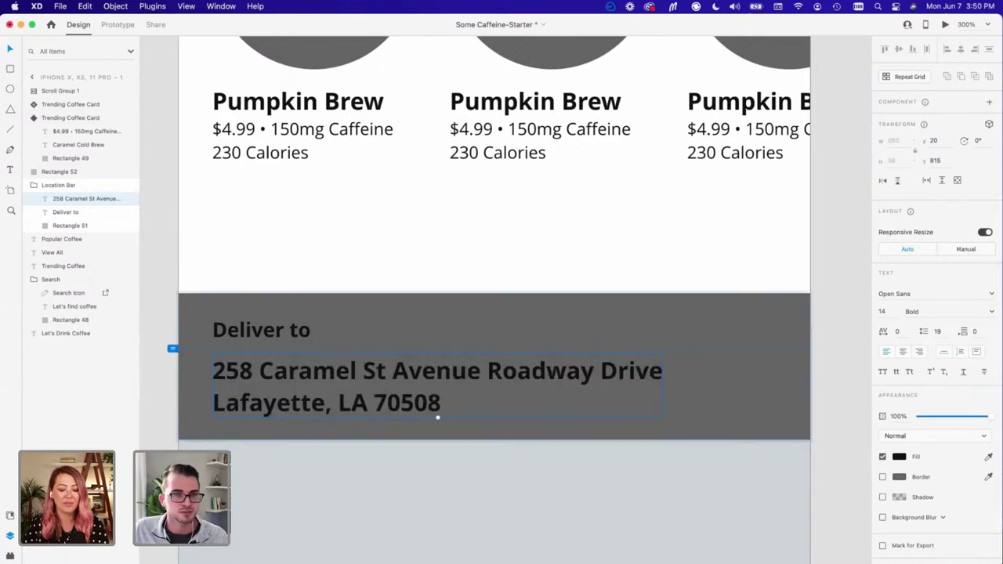
Step: Nudge the two-line delivery address up by 4 pixels, closer to the Deliver to label
key(Up)
key(Up)
key(Up)
key(Up)
Step: Change the Deliver to label's font weight to Regular
click(261, 329)
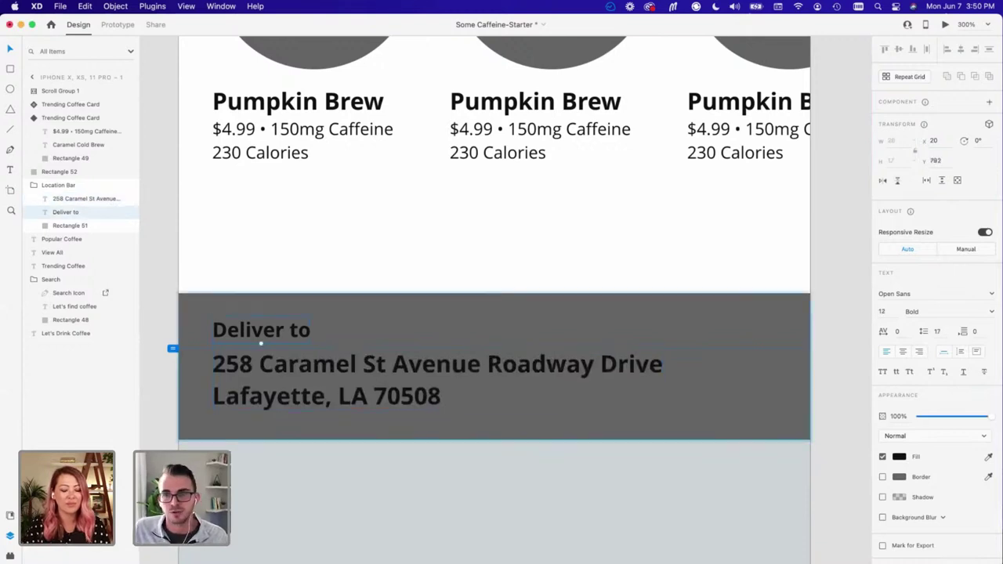
click(940, 311)
click(916, 323)
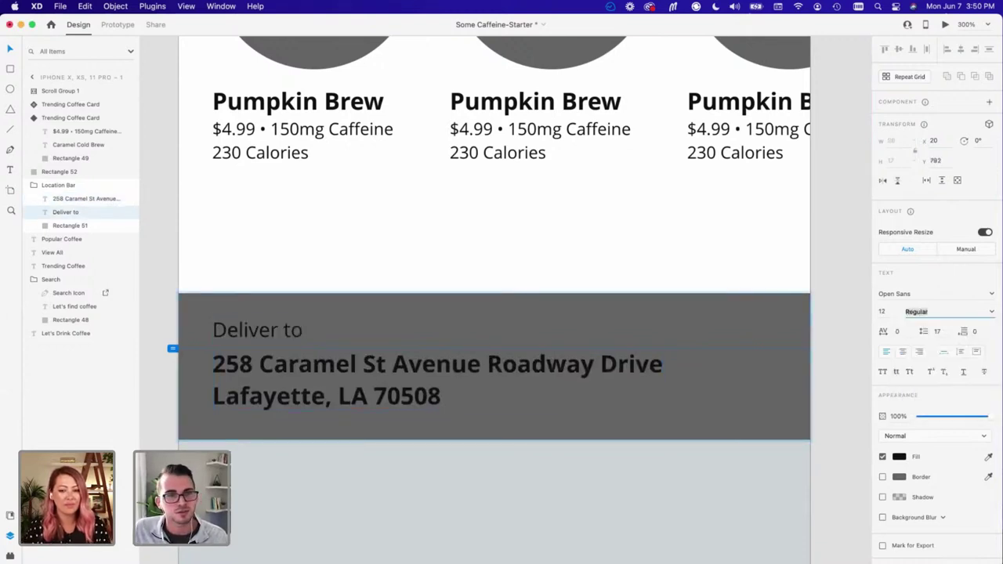
key(Escape)
Step: Set the fill colour of the location bar's background rectangle to #D4D9DC
scroll(525, 297, left, 3)
scroll(525, 298, up, 2)
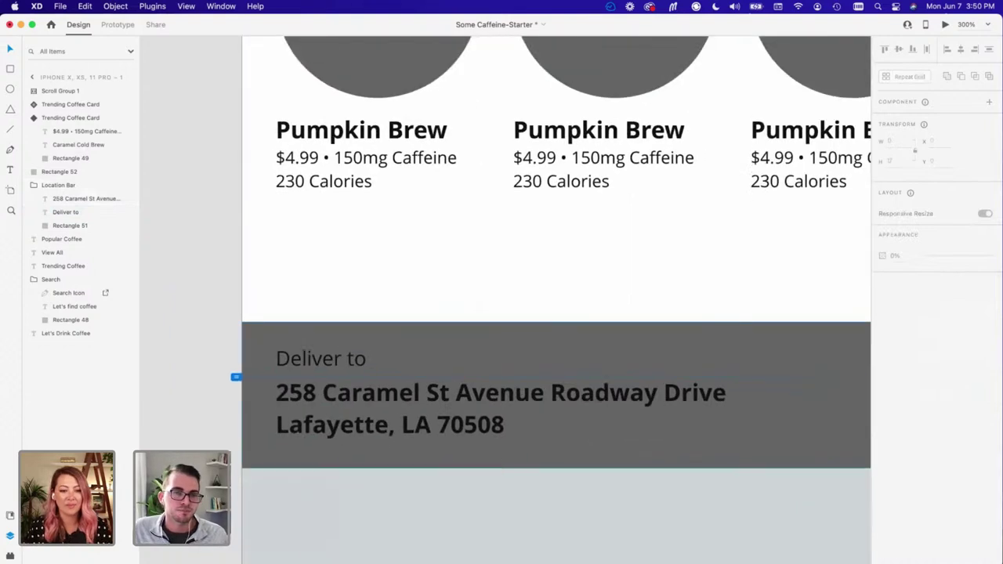
click(783, 423)
click(882, 374)
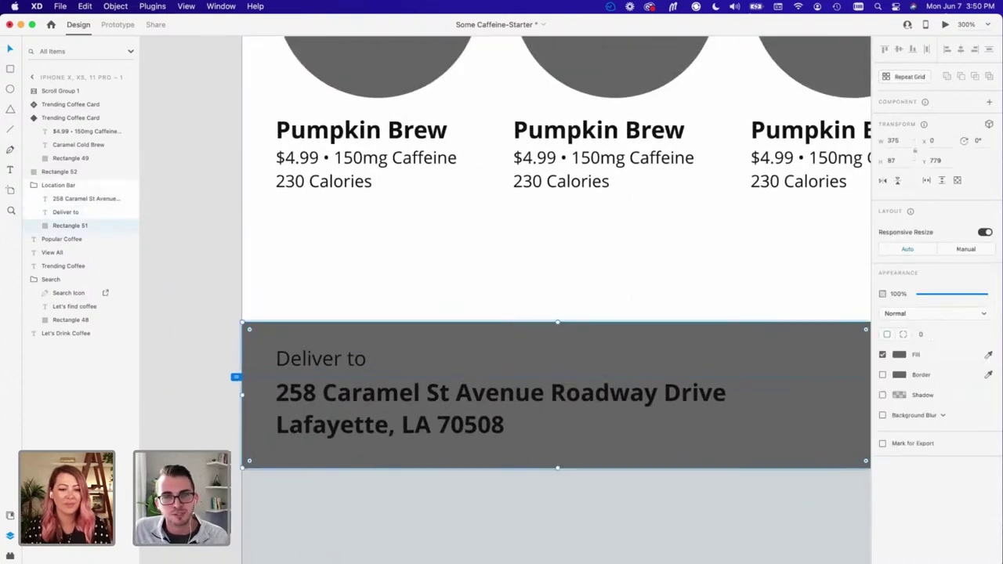
click(898, 354)
text(#D4D9DC)
key(Return)
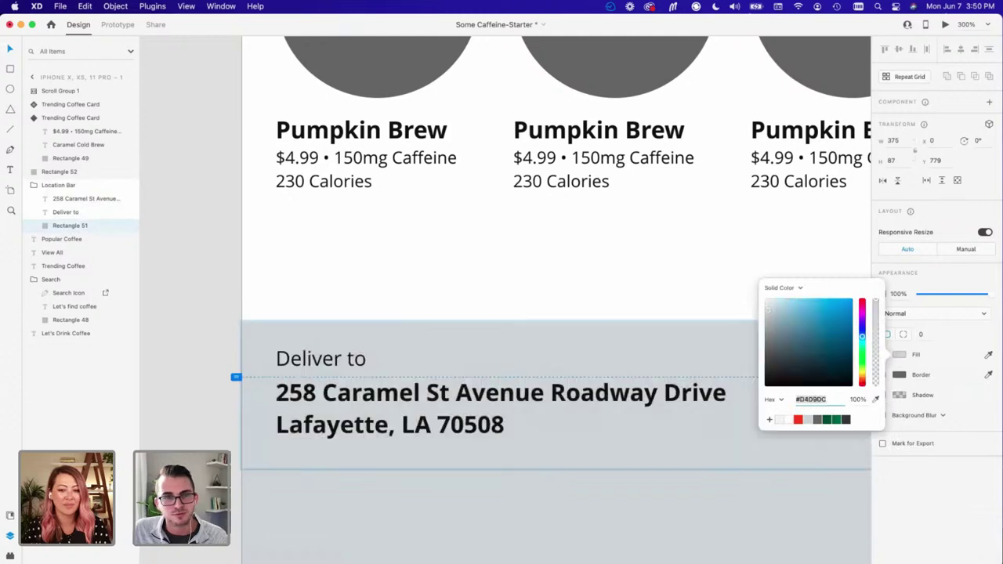
key(Escape)
Step: Set the fill colour of the rectangle below the location bar to #707070
scroll(501, 314, down, 3)
click(501, 439)
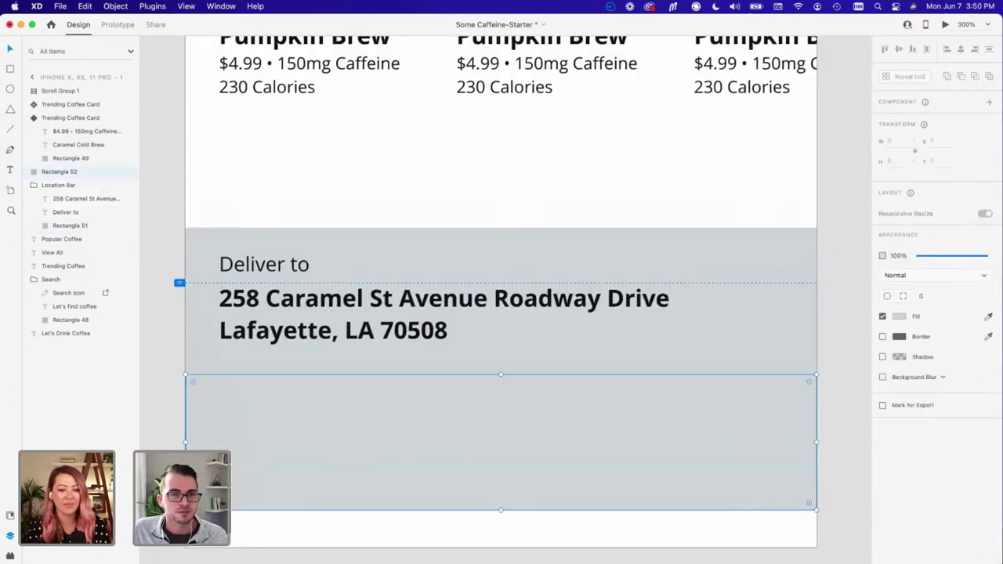
click(899, 366)
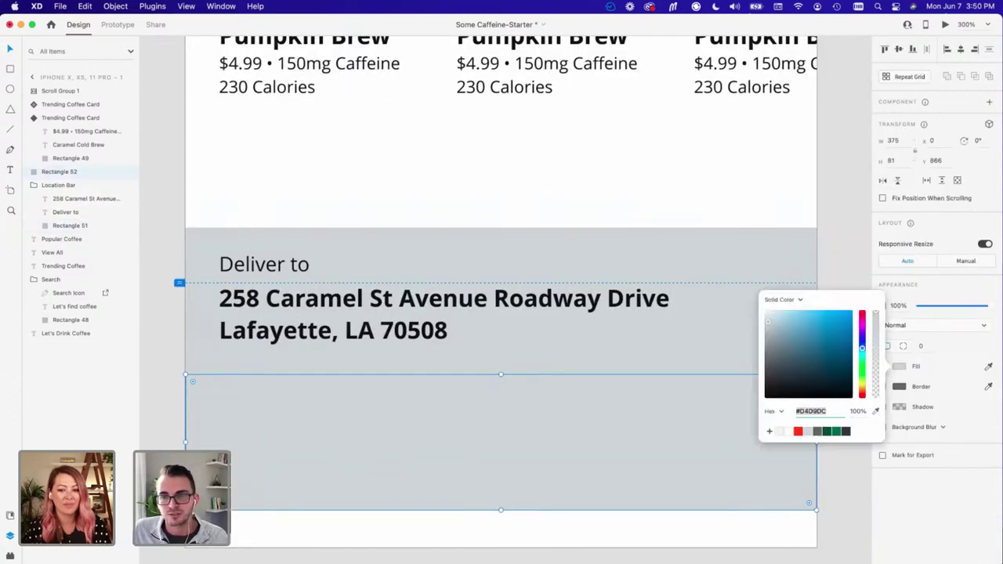
text(707070)
key(Return)
key(Escape)
key(Escape)
Step: Show the artboard's layout grid to check the alignment of the coffee cards and location bar, and hide it again
scroll(502, 314, up, 2)
scroll(501, 314, left, 3)
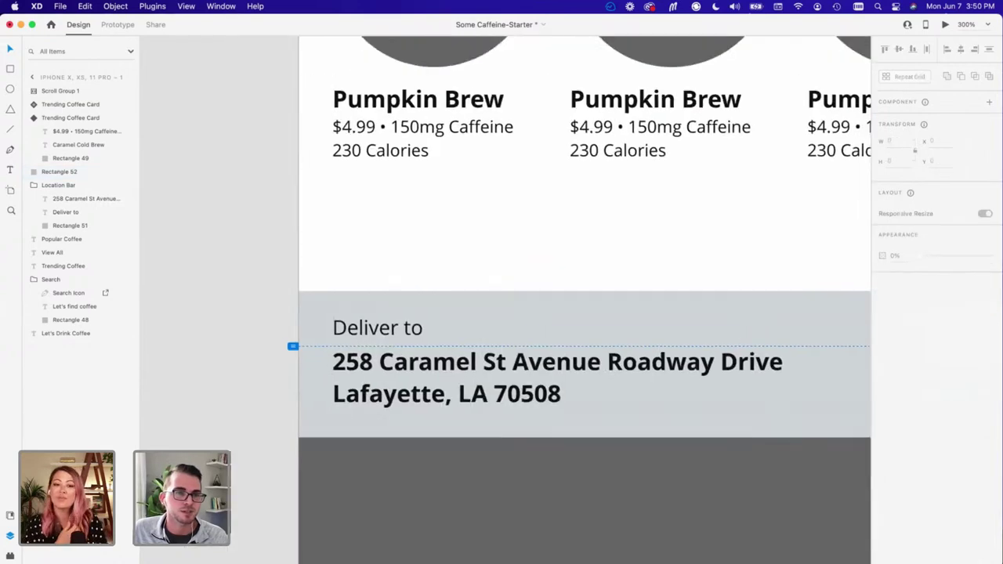
key(super+shift+apostrophe)
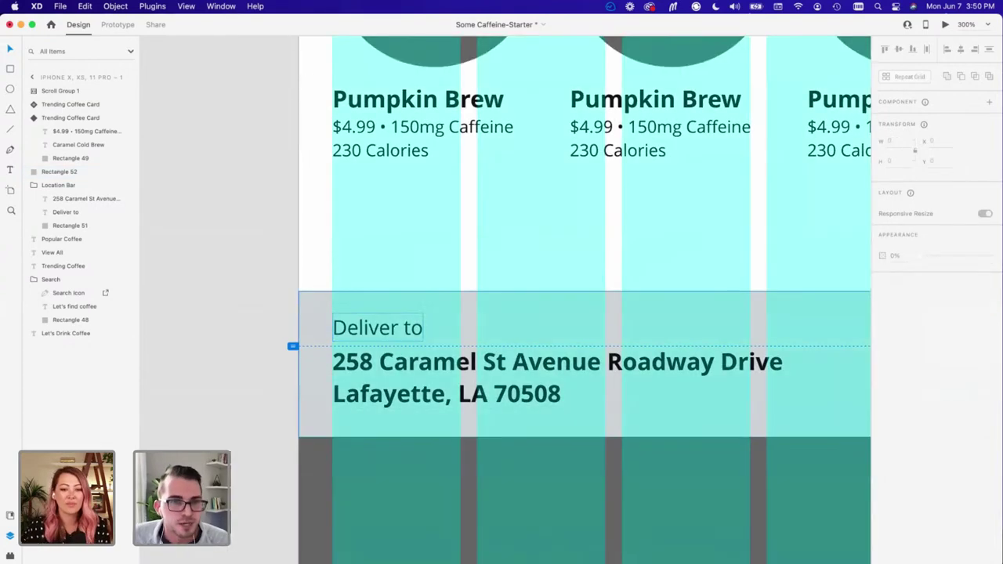
scroll(584, 313, up, 10)
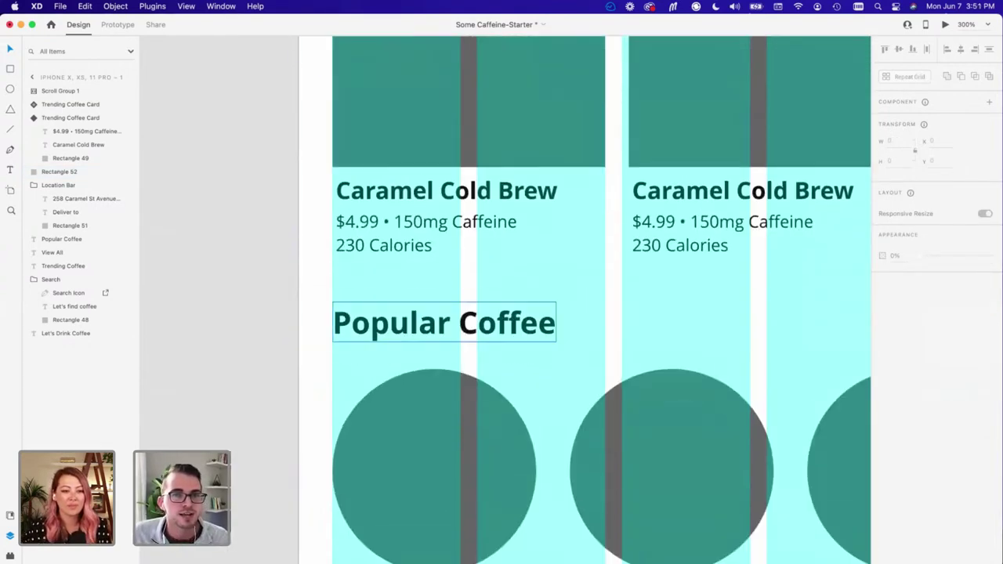
scroll(584, 313, down, 8)
scroll(506, 298, right, 5)
scroll(505, 297, down, 2)
scroll(506, 298, left, 2)
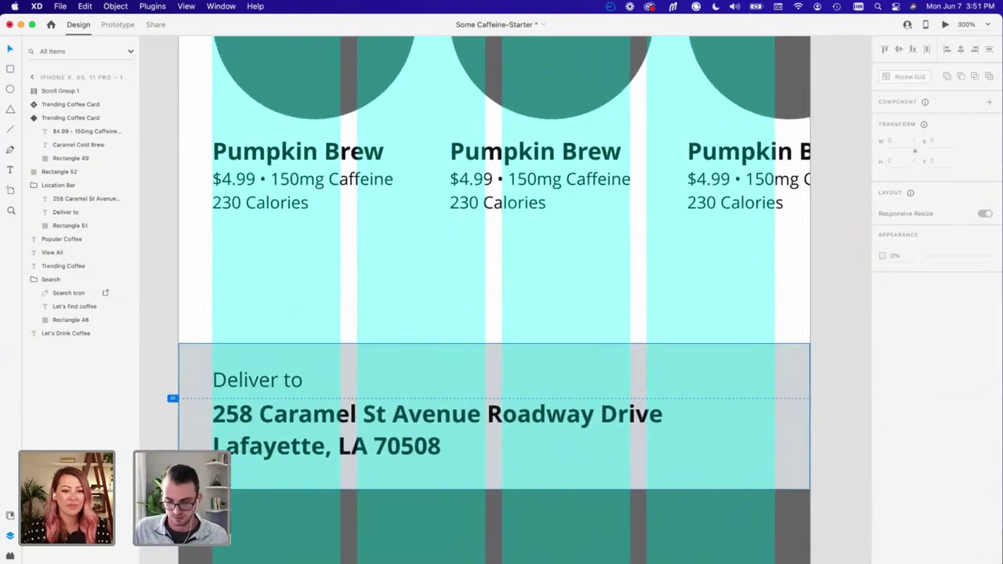
key(super+shift+apostrophe)
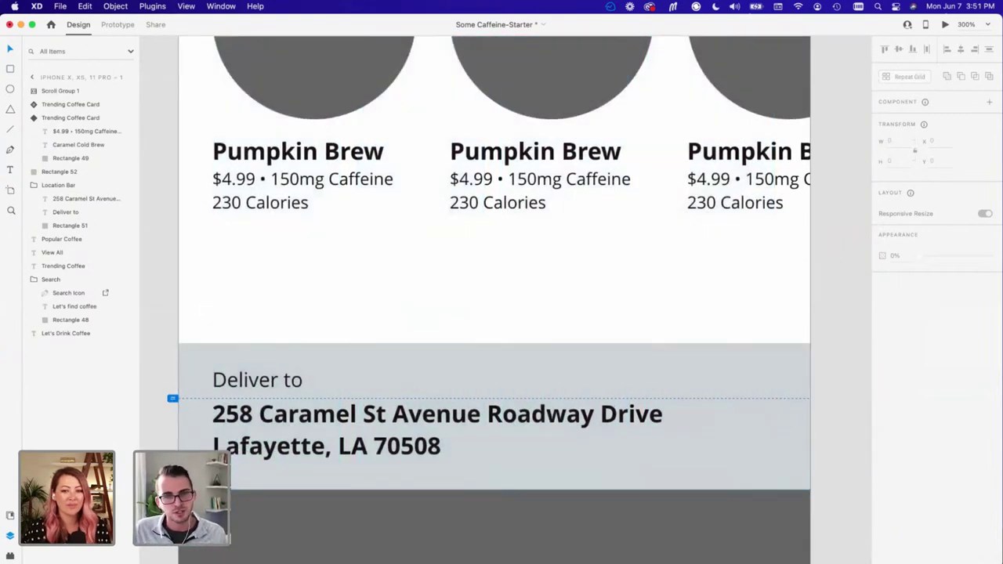
scroll(502, 297, down, 5)
scroll(501, 298, left, 3)
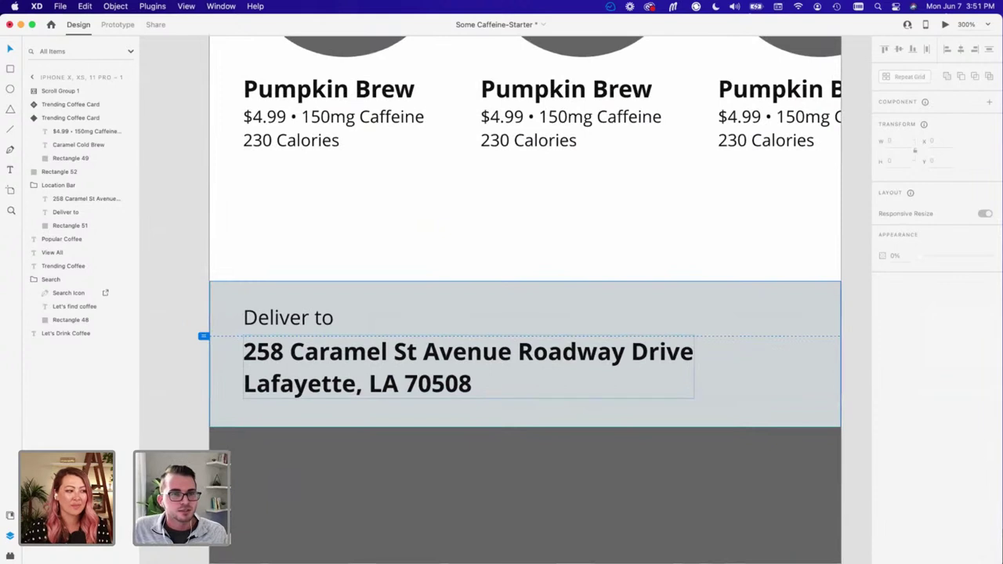
scroll(508, 300, up, 2)
scroll(508, 300, right, 2)
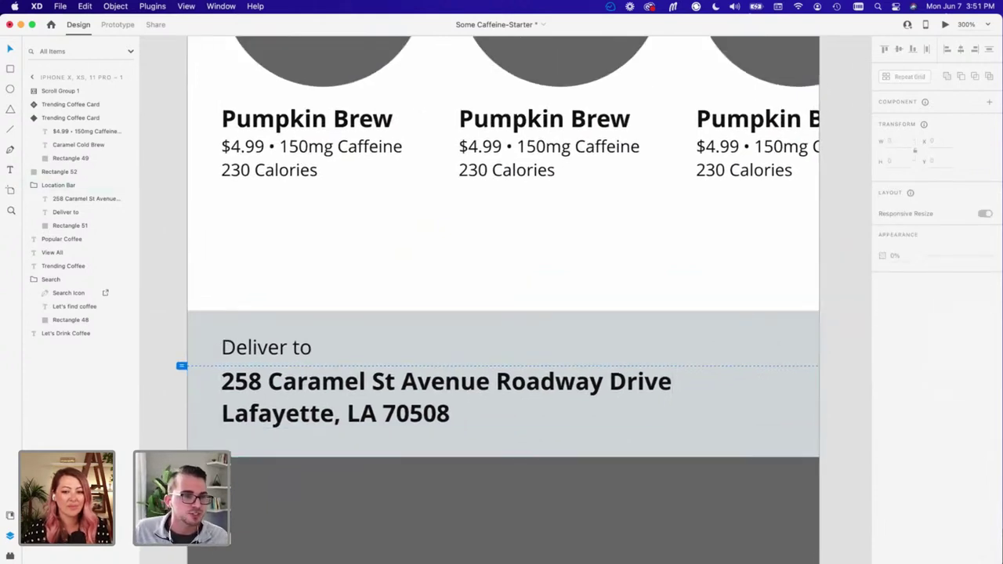
Step: Open the Icons 4 Design plugin and look through its arrow icons for one suited to the location bar
key(alt+shift+p)
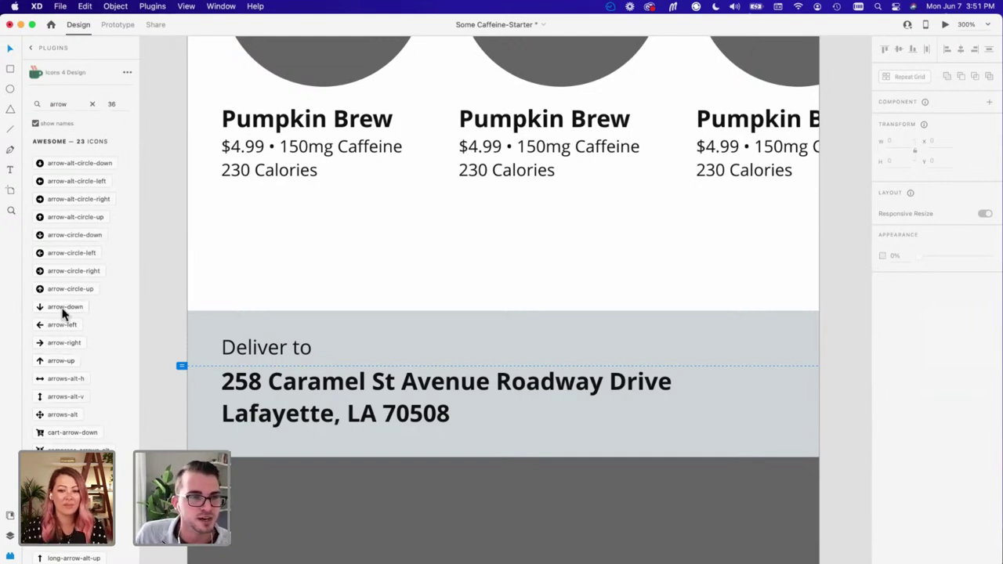
scroll(66, 306, down, 3)
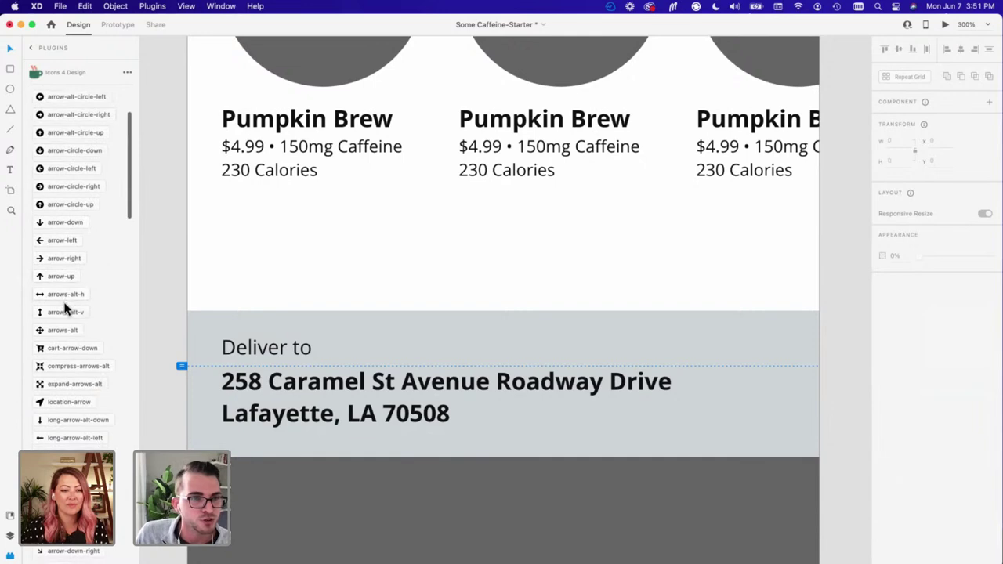
scroll(65, 309, down, 1)
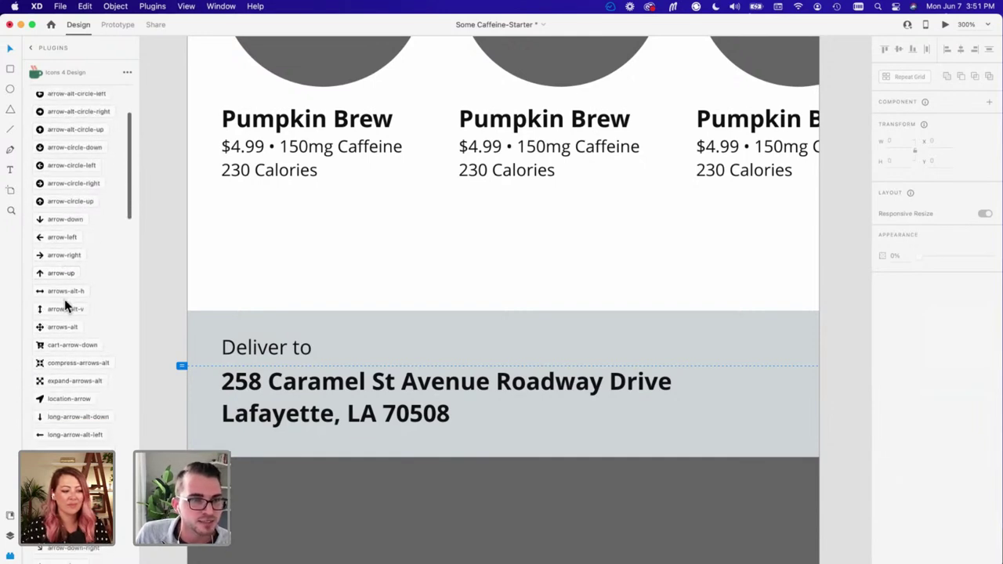
scroll(65, 305, down, 3)
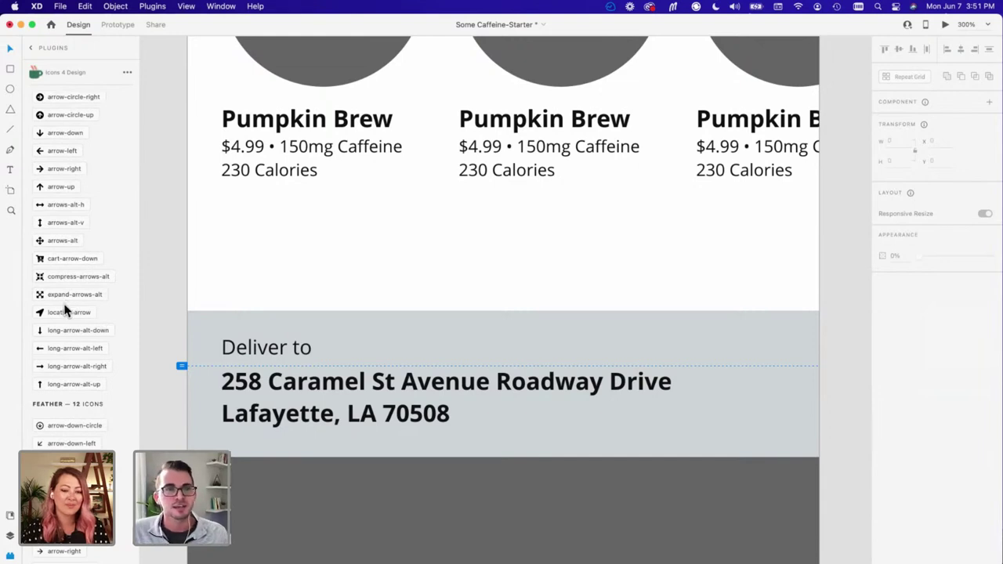
scroll(66, 310, up, 1)
scroll(63, 312, down, 1)
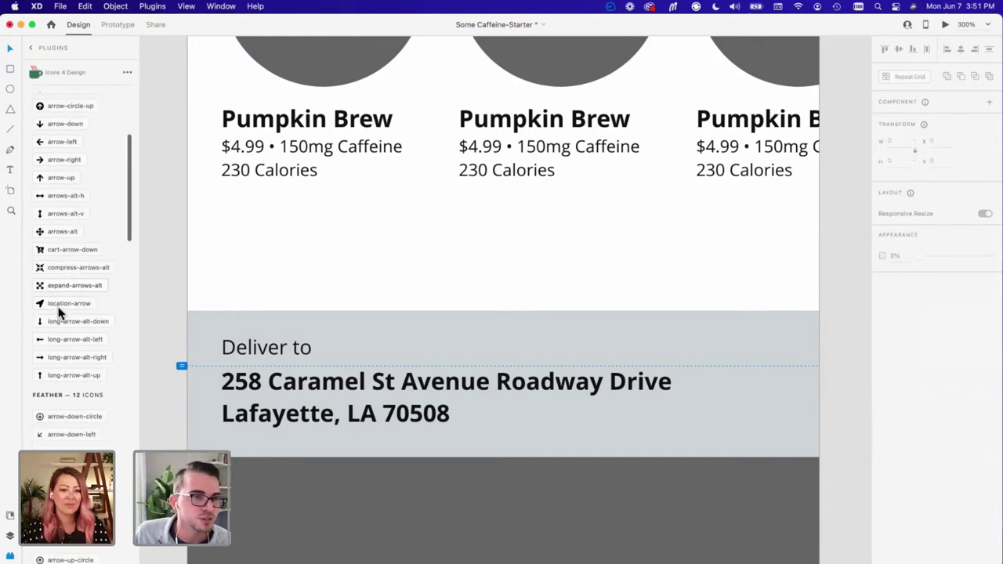
scroll(58, 309, up, 3)
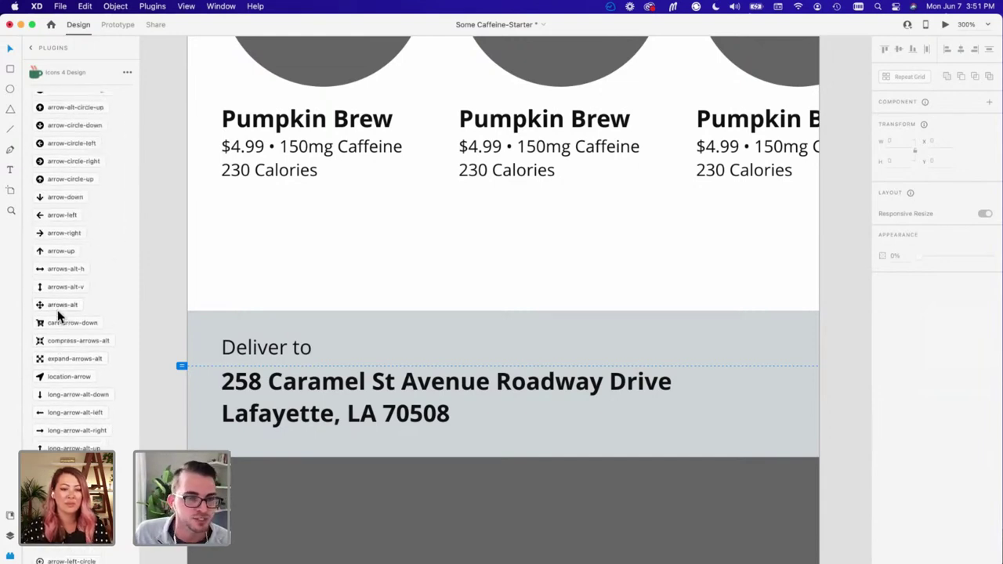
scroll(58, 313, down, 2)
scroll(83, 391, down, 5)
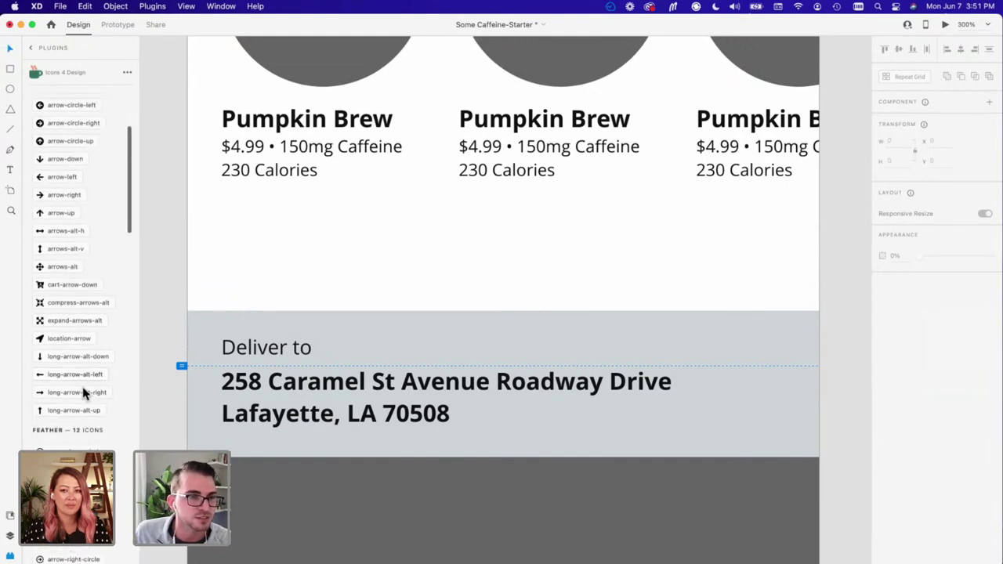
Step: Try a down arrow icon beside the artboard and remove it
click(763, 393)
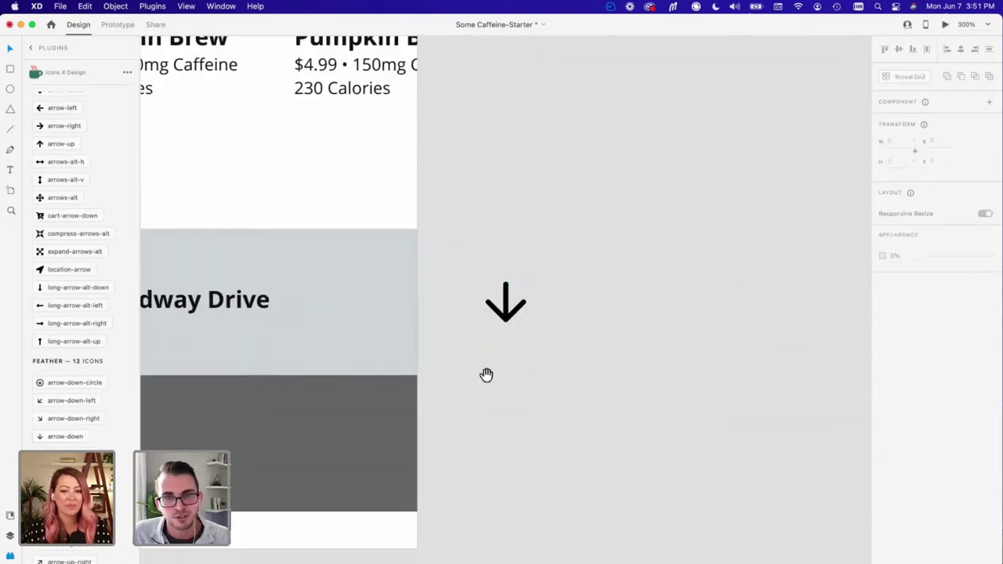
drag(488, 374, 710, 379)
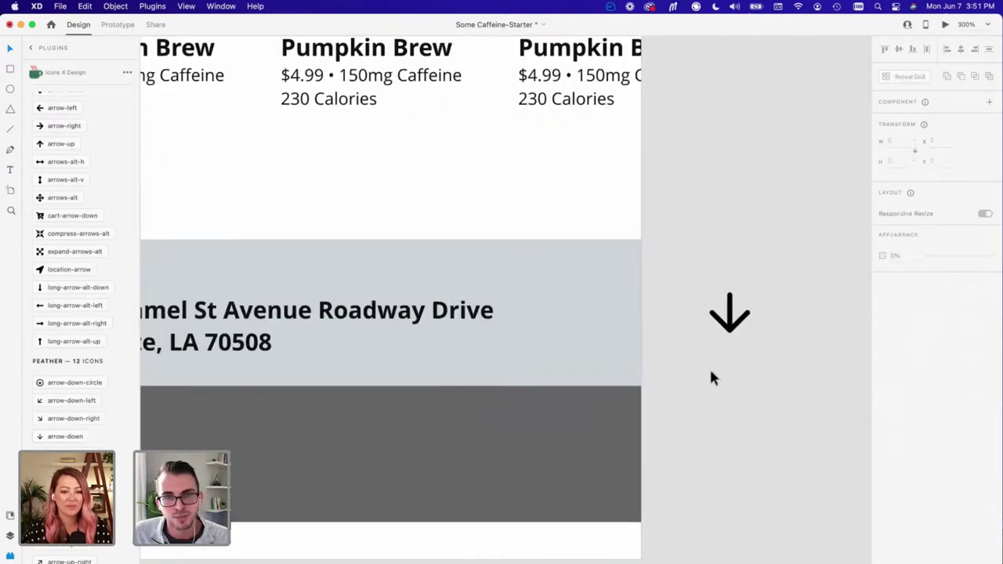
click(728, 314)
key(super+x)
Step: Insert the Ionic ios-arrow-down icon into the location bar, just after the street line of the address
click(459, 341)
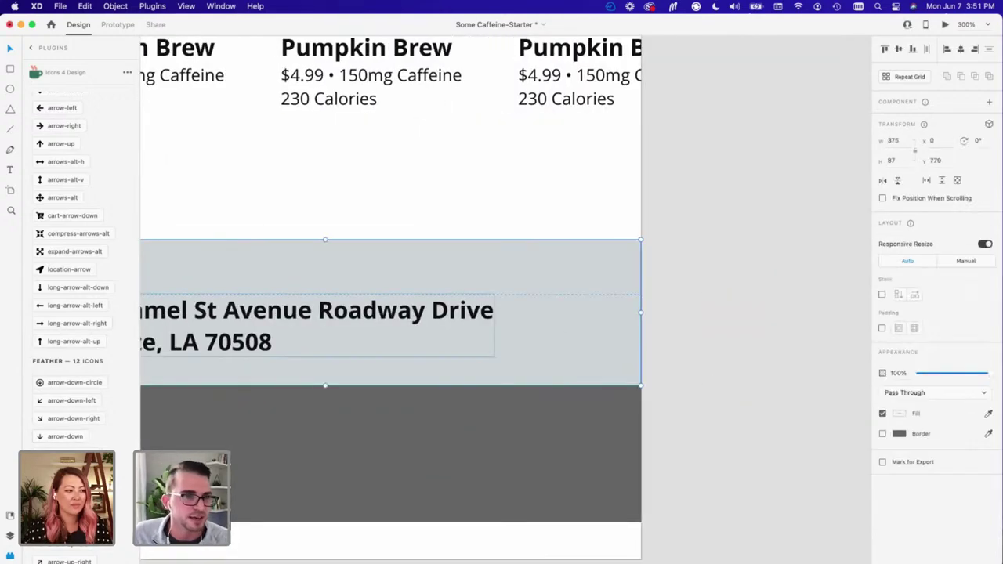
scroll(64, 177, up, 2)
scroll(78, 226, down, 5)
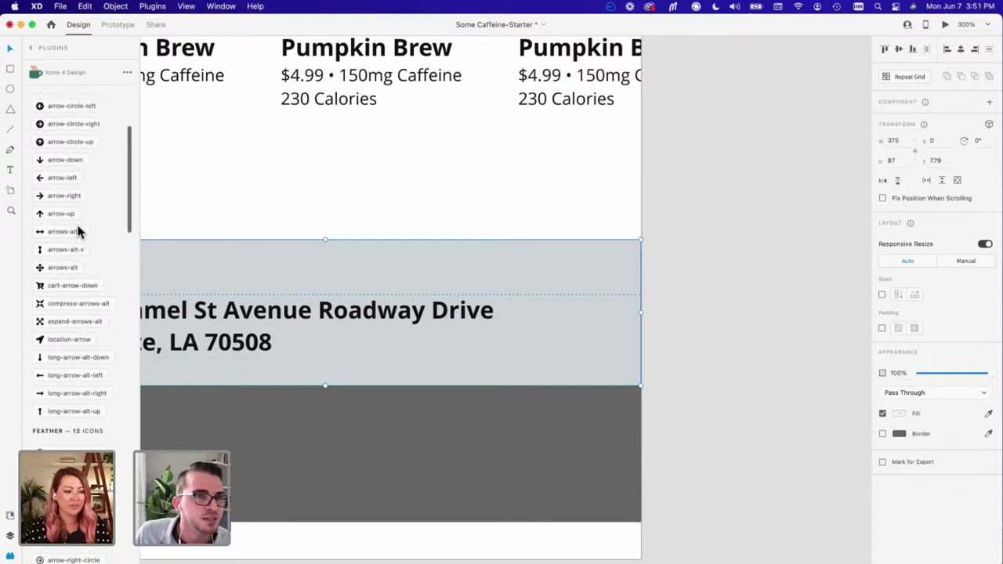
scroll(83, 384, down, 7)
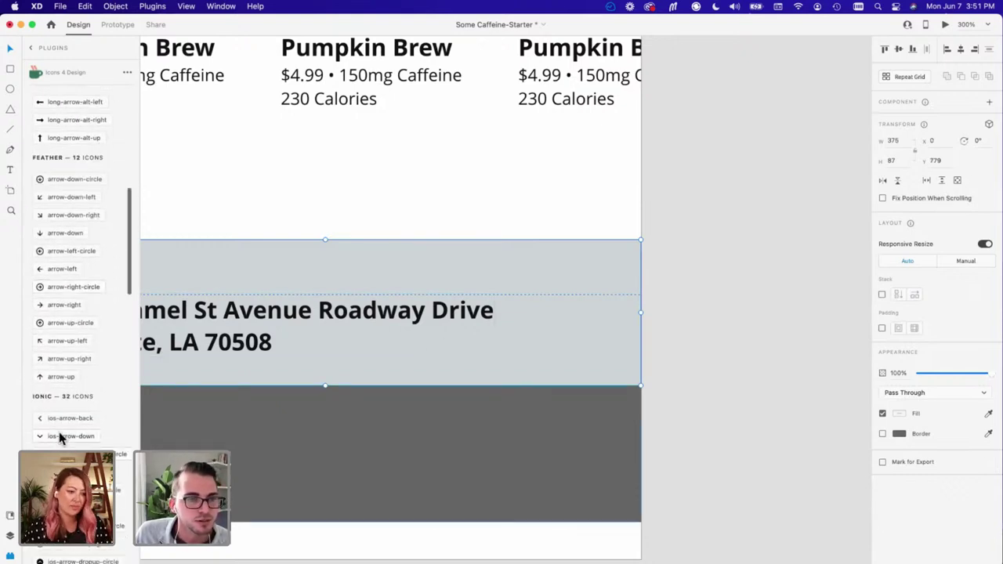
drag(94, 430, 521, 312)
click(661, 336)
drag(473, 425, 680, 419)
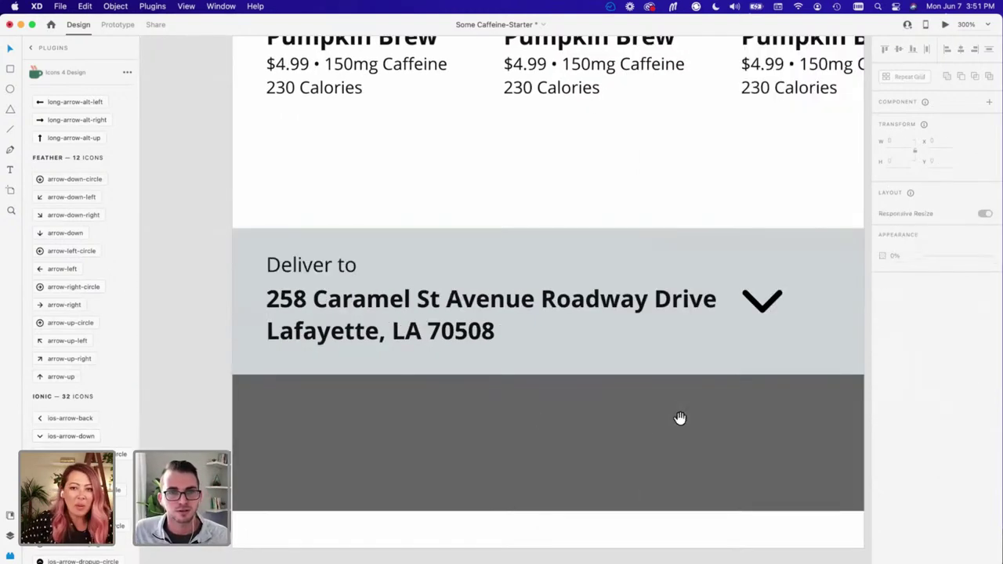
scroll(470, 427, right, 3)
scroll(470, 427, up, 1)
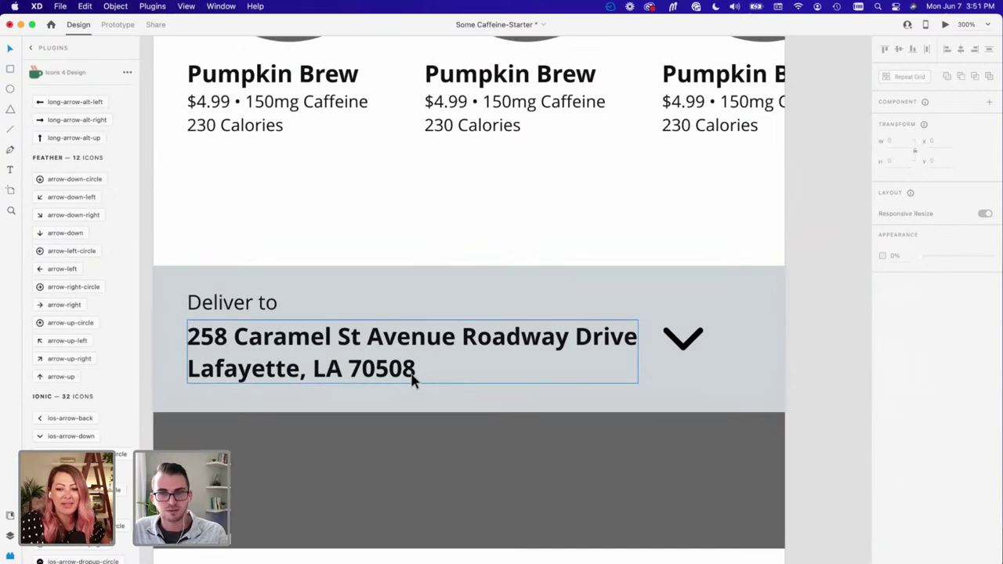
Step: Scale the chevron icon in the location bar down proportionally to about 16.5 by 9.4 pixels
key(super+minus)
click(627, 335)
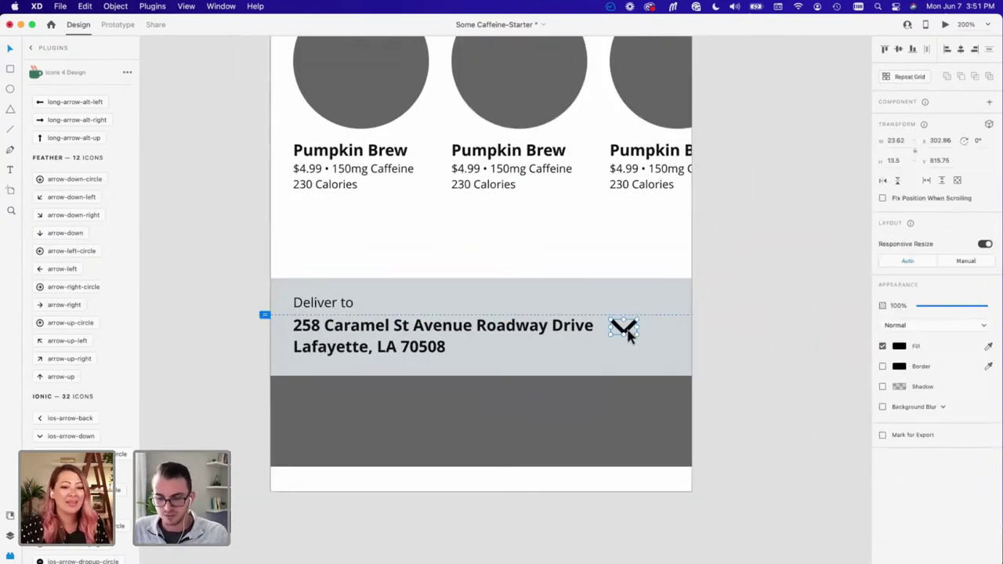
key(super+plus)
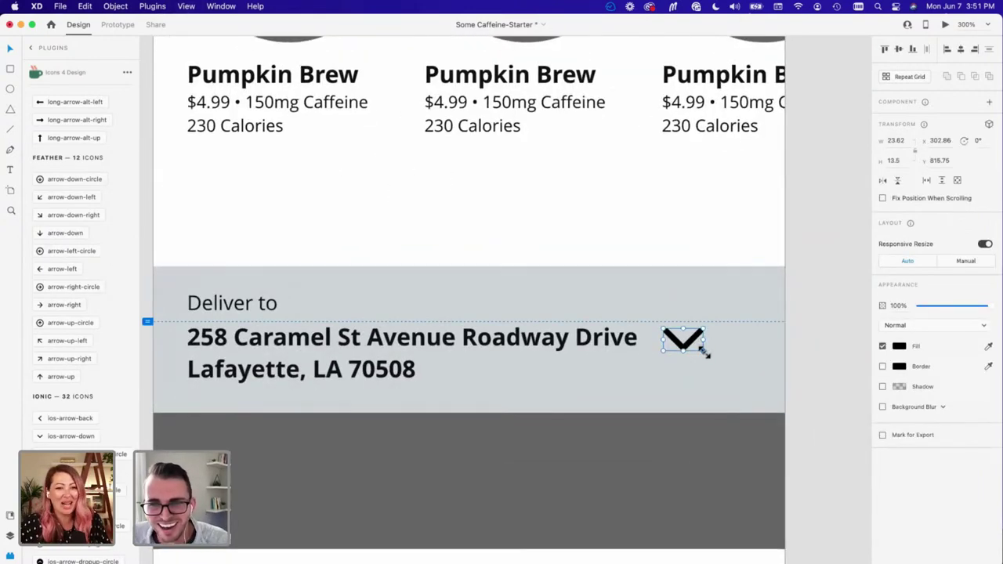
drag(700, 349, 683, 341)
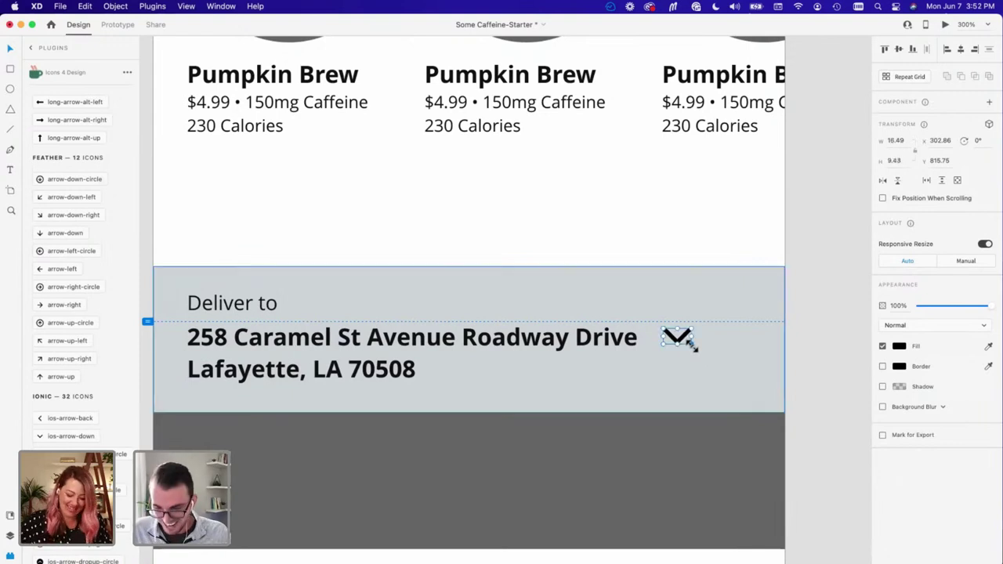
key(super+minus)
click(224, 329)
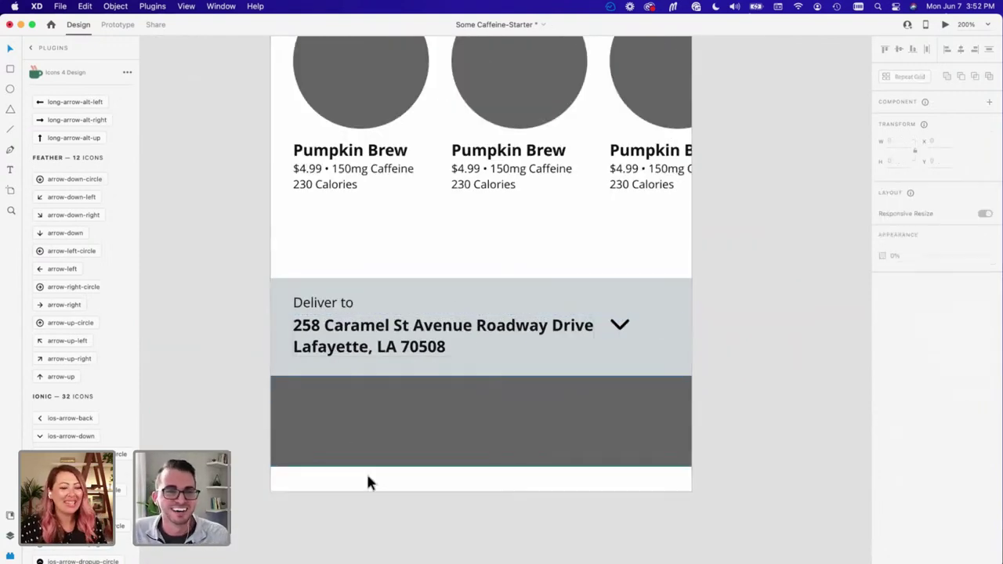
Step: Shorten the artboard so its lower edge ends at the bottom of the dark grey rectangle
click(365, 475)
drag(481, 491, 479, 468)
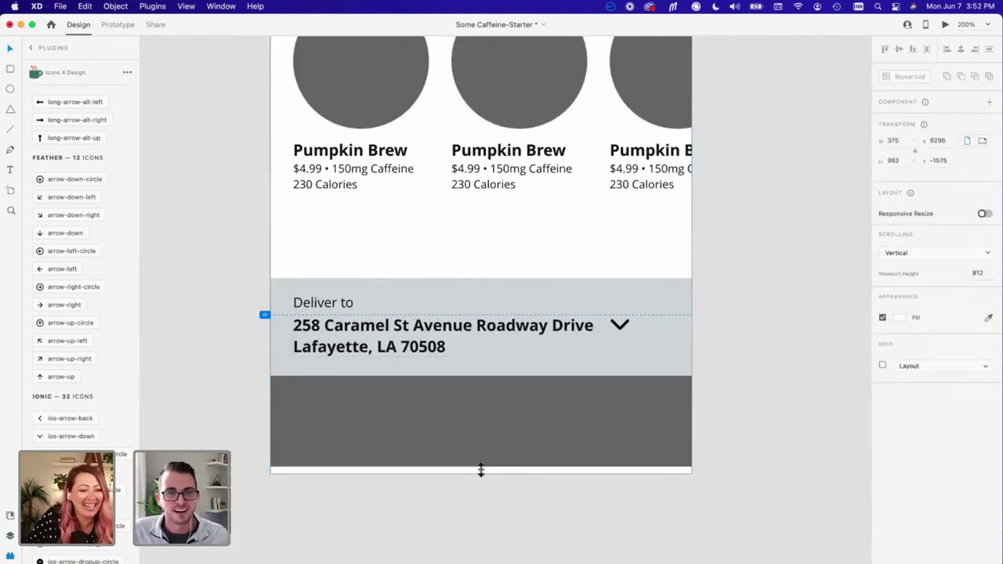
click(455, 512)
Step: Examine the whole home screen wireframe and compare its sections with the Home sticky note
scroll(316, 361, up, 5)
scroll(430, 240, up, 2)
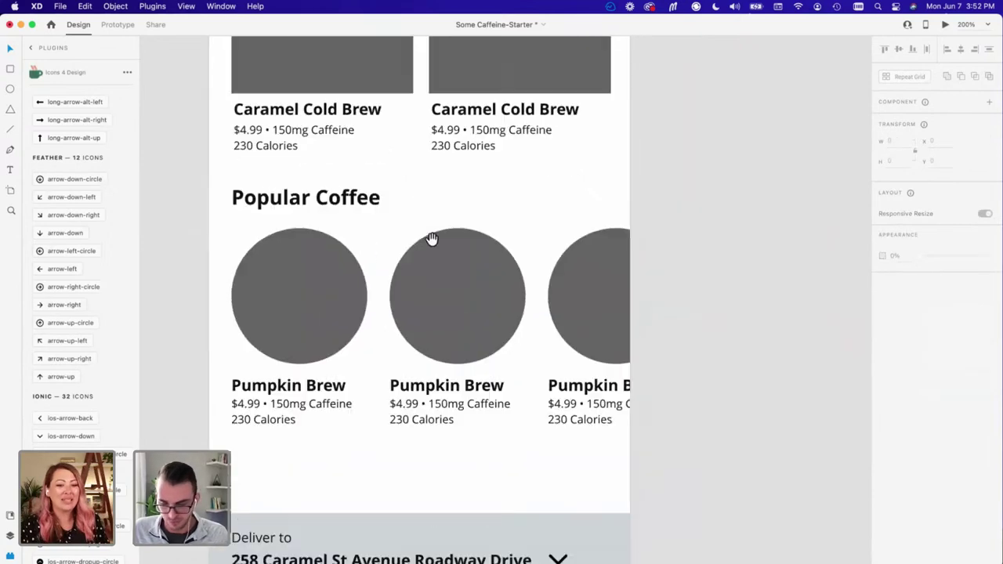
key(super+minus)
key(super+minus)
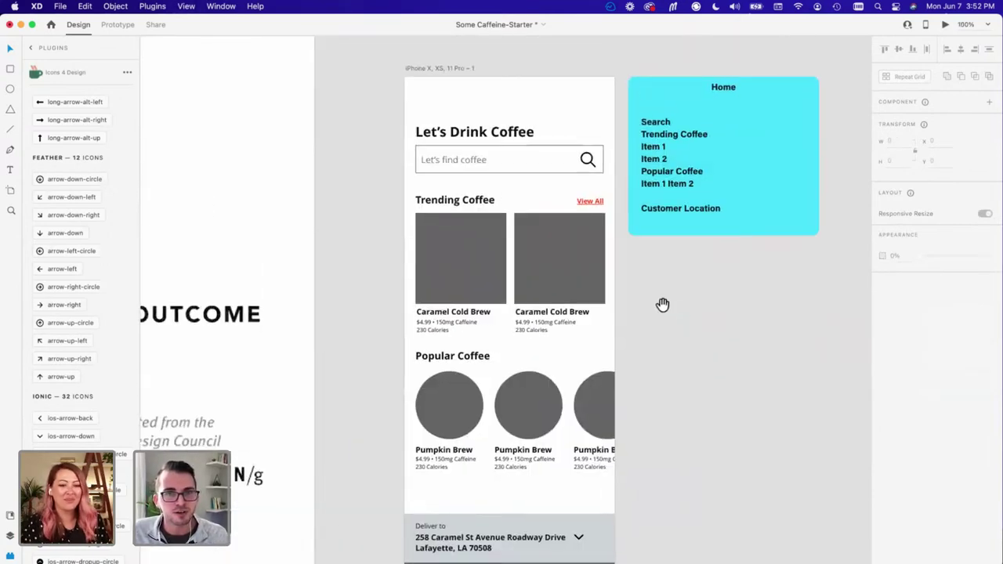
drag(613, 214, 662, 305)
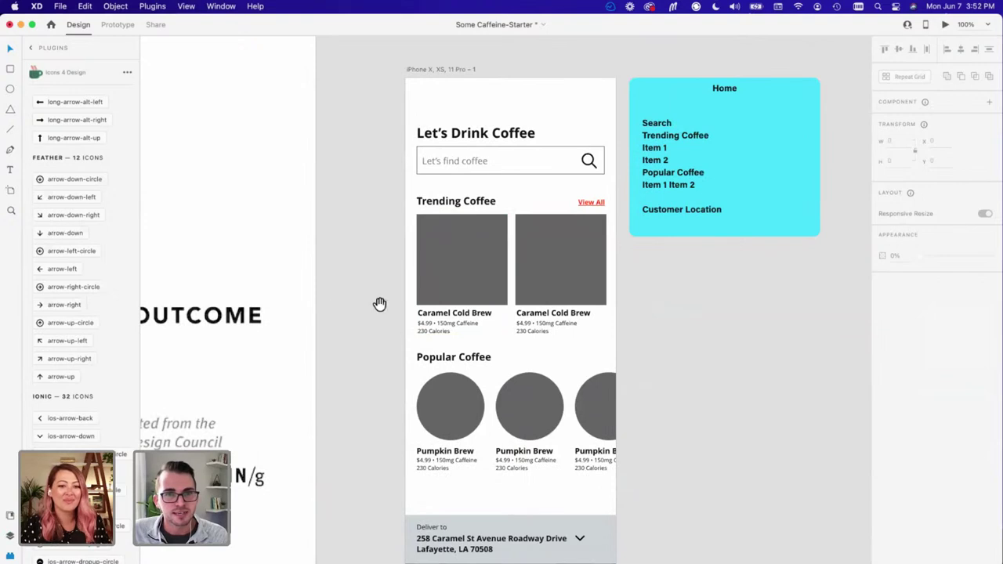
drag(379, 304, 338, 271)
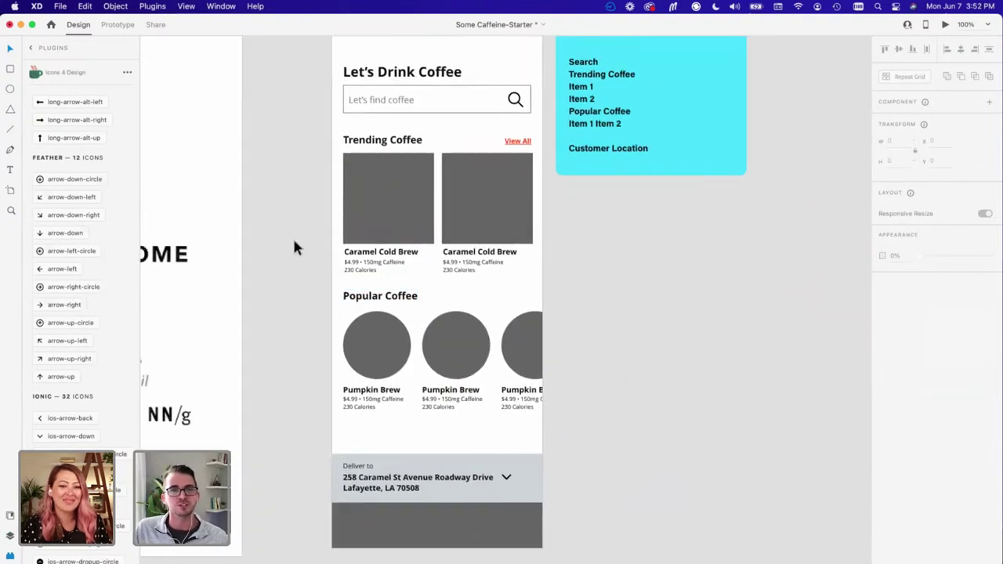
scroll(294, 248, up, 1)
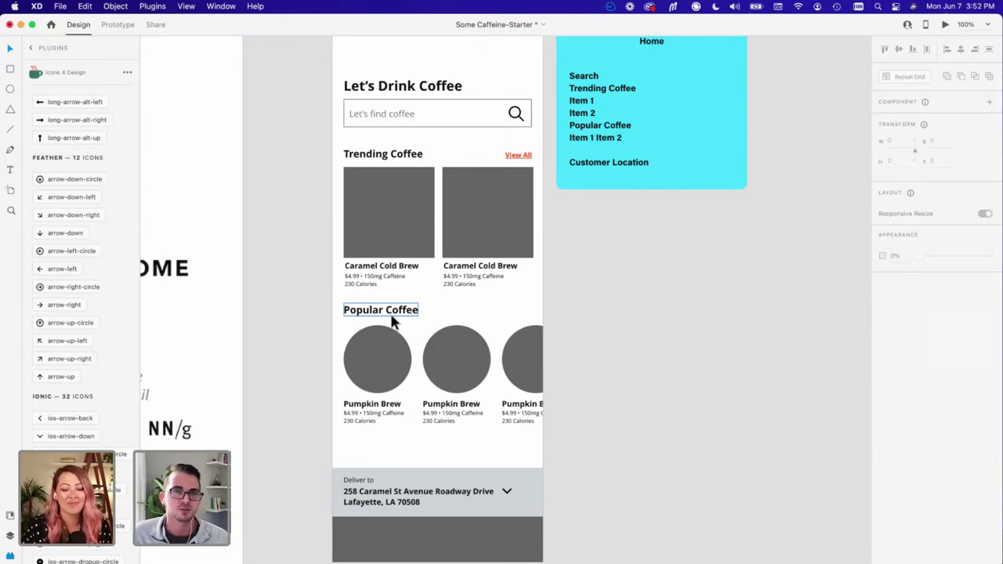
scroll(396, 319, down, 5)
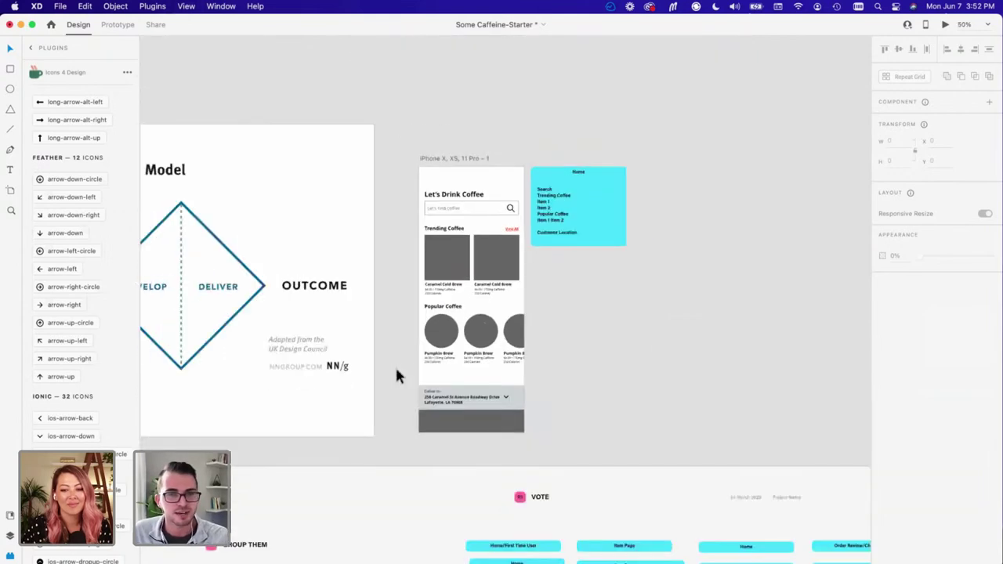
scroll(395, 365, down, 3)
scroll(397, 364, up, 5)
scroll(560, 292, up, 5)
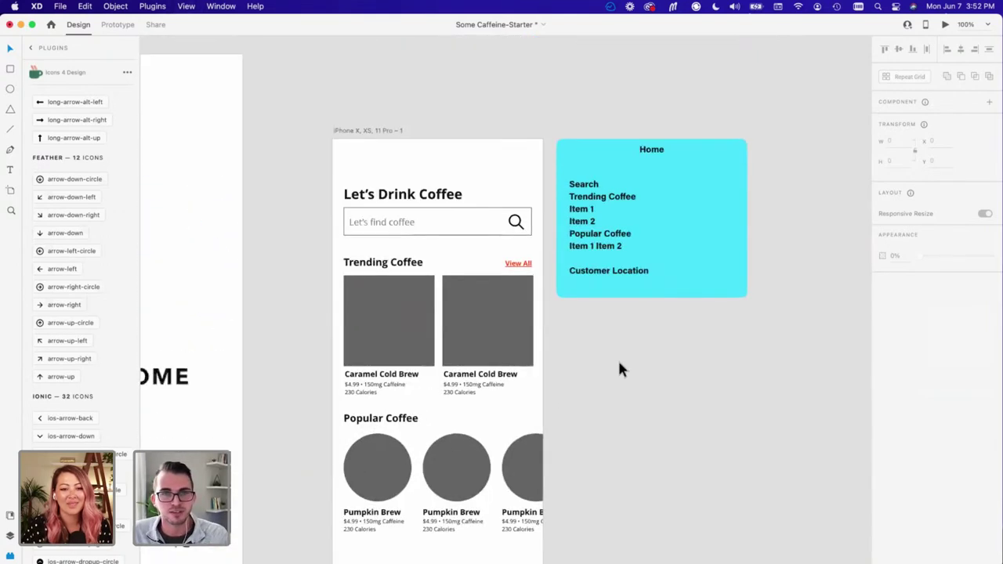
Step: Move the Home sticky note above the wireframe, then duplicate the iPhone artboard beside the original with a 38 px gap
scroll(660, 406, right, 2)
drag(587, 327, 553, 150)
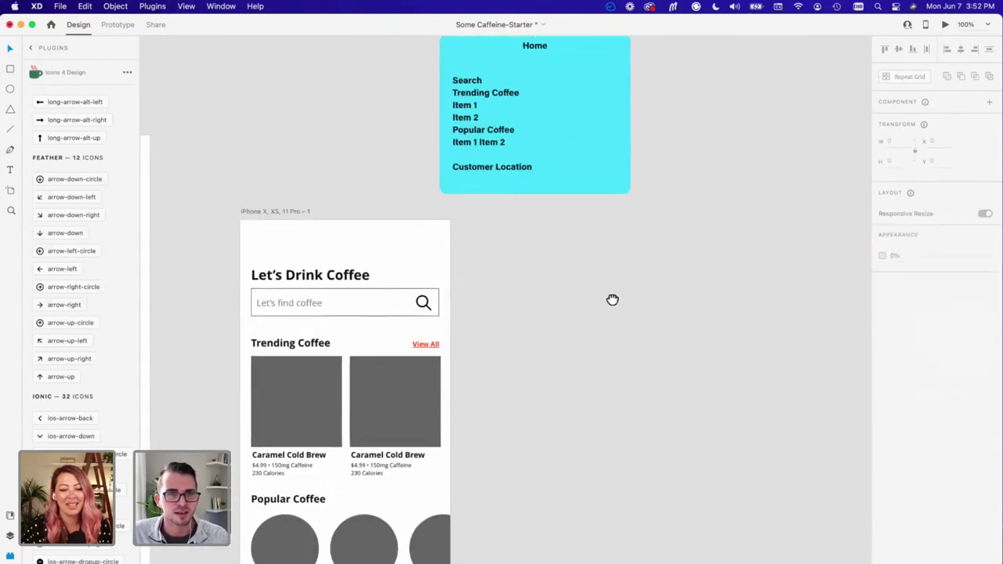
scroll(612, 298, down, 2)
click(266, 143)
drag(267, 142, 488, 150)
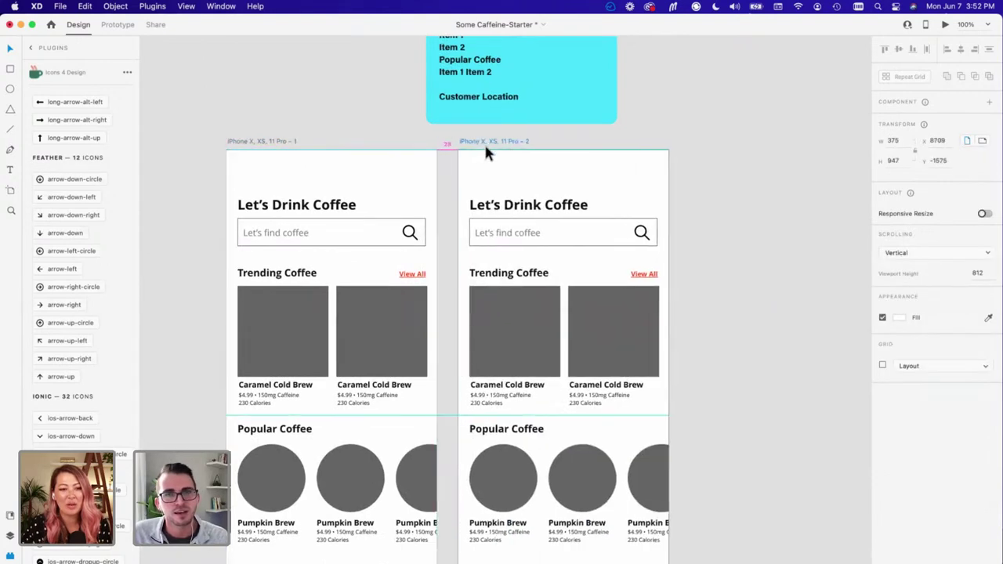
Step: Rename the original iPhone artboard as Home
click(268, 144)
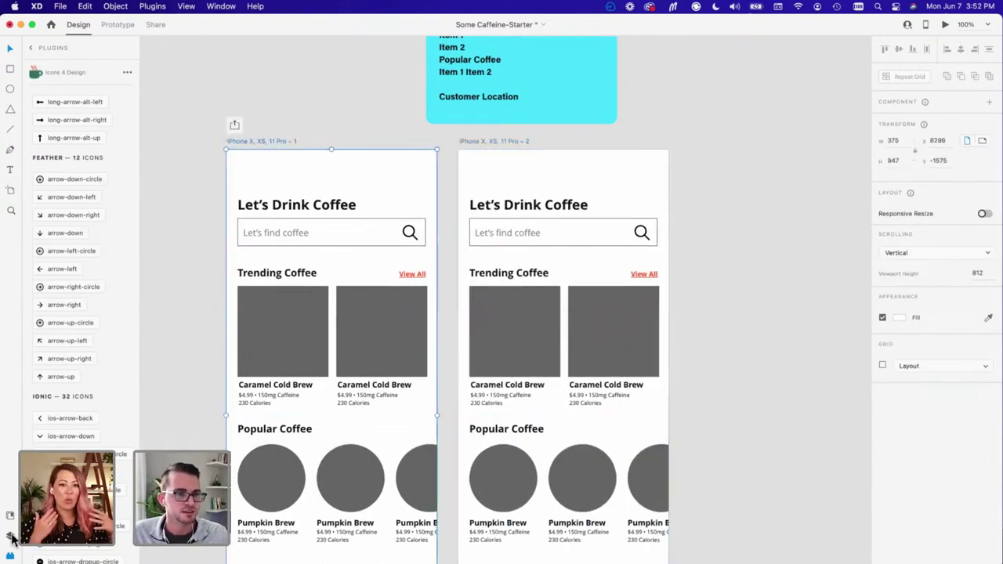
key(super+y)
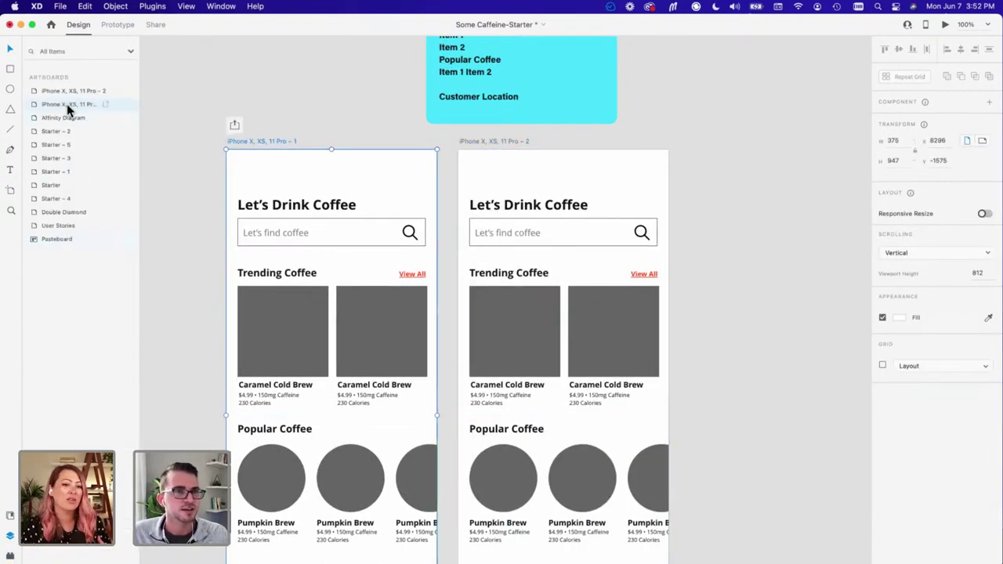
double_click(245, 138)
key(BackSpace)
text(Home)
key(Return)
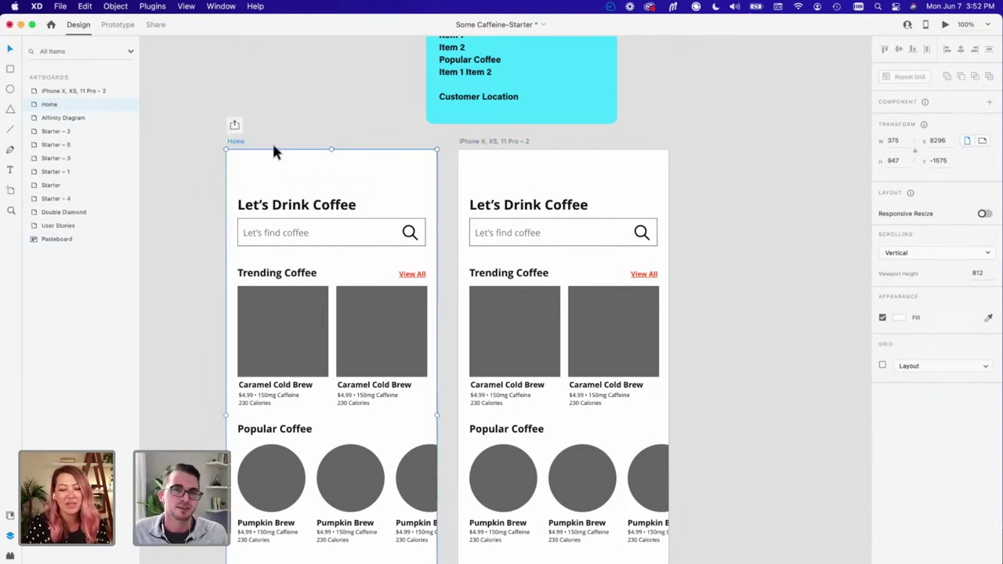
Step: Rename the duplicated iPhone artboard as Coffee Item
click(510, 143)
double_click(511, 142)
key(BackSpace)
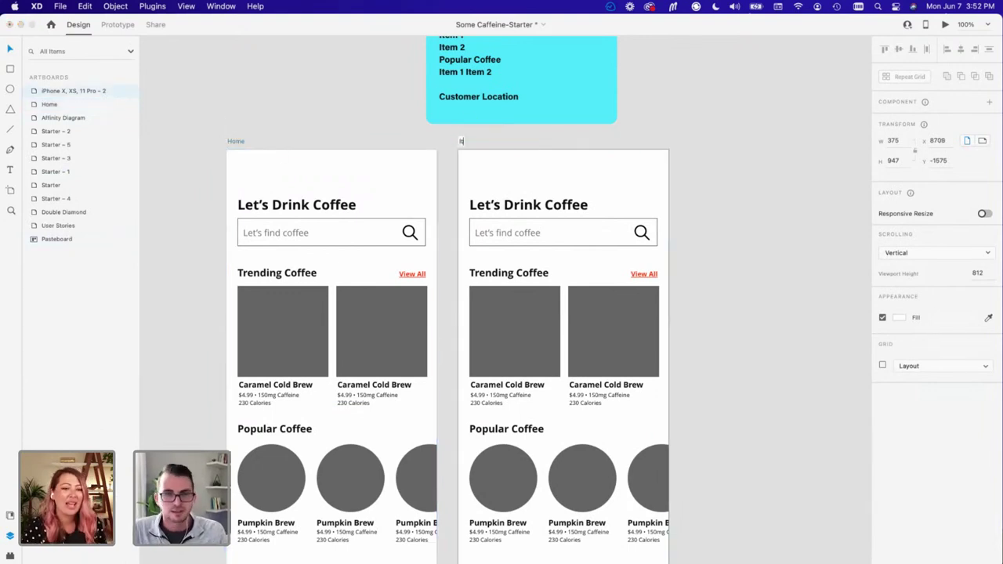
text(Ite)
key(BackSpace)
key(BackSpace)
key(BackSpace)
text(Coffee Item)
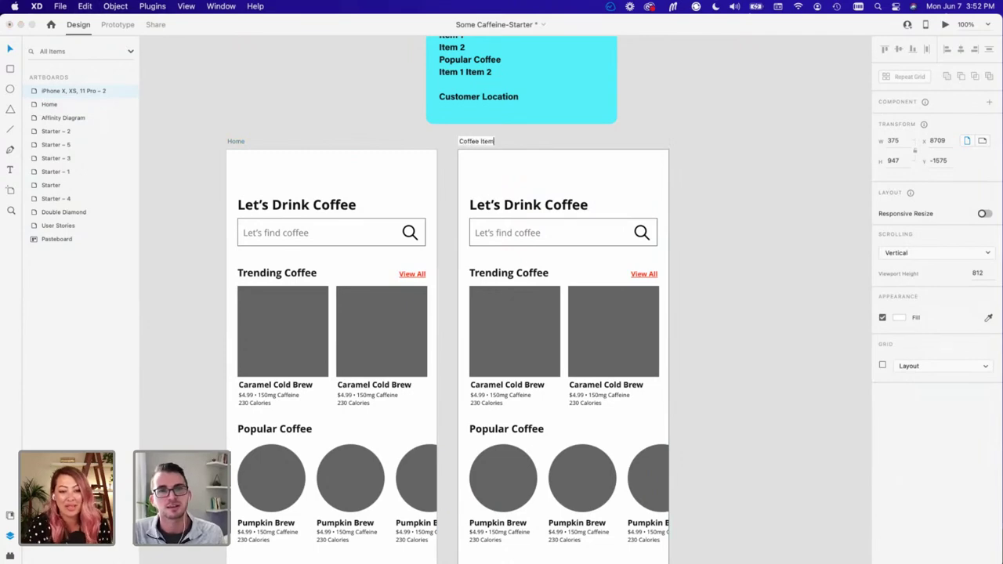
key(Return)
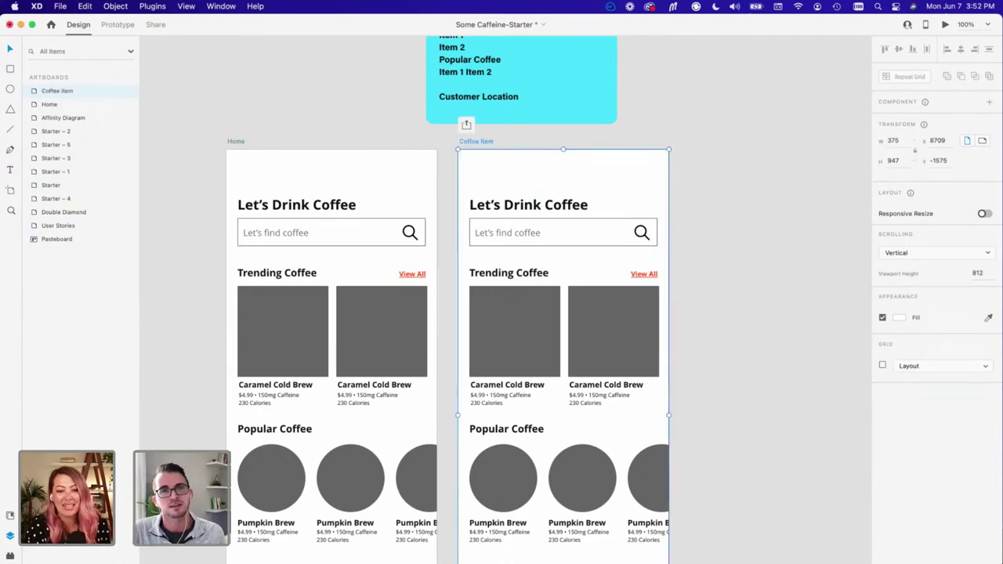
Step: Copy the red View All link from the Trending Coffee header to the Popular Coffee header on the Home artboard, keeping it vertically aligned
click(373, 116)
drag(371, 185, 403, 85)
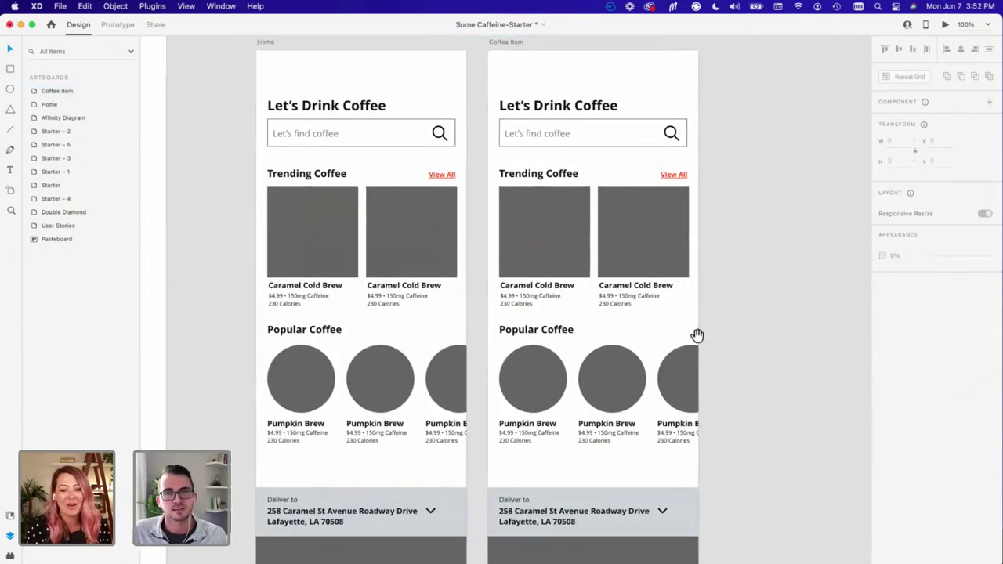
scroll(693, 341, right, 4)
scroll(694, 341, up, 3)
scroll(669, 345, down, 2)
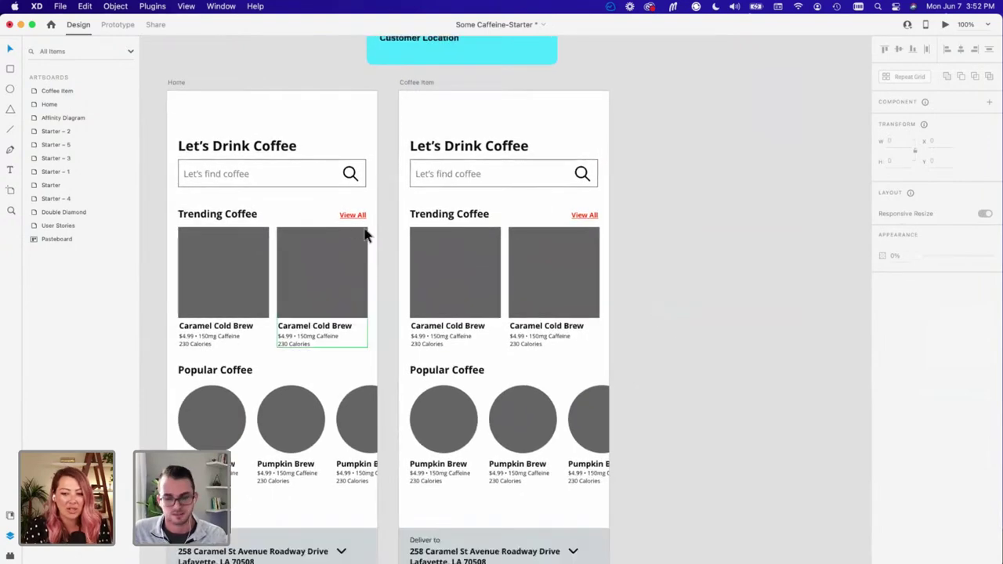
scroll(365, 235, up, 6)
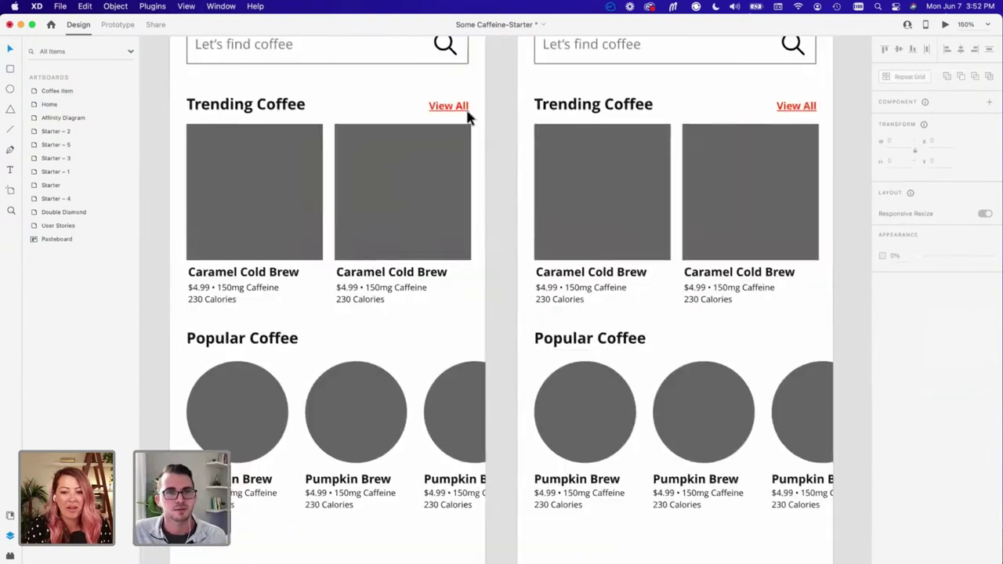
drag(455, 105, 462, 341)
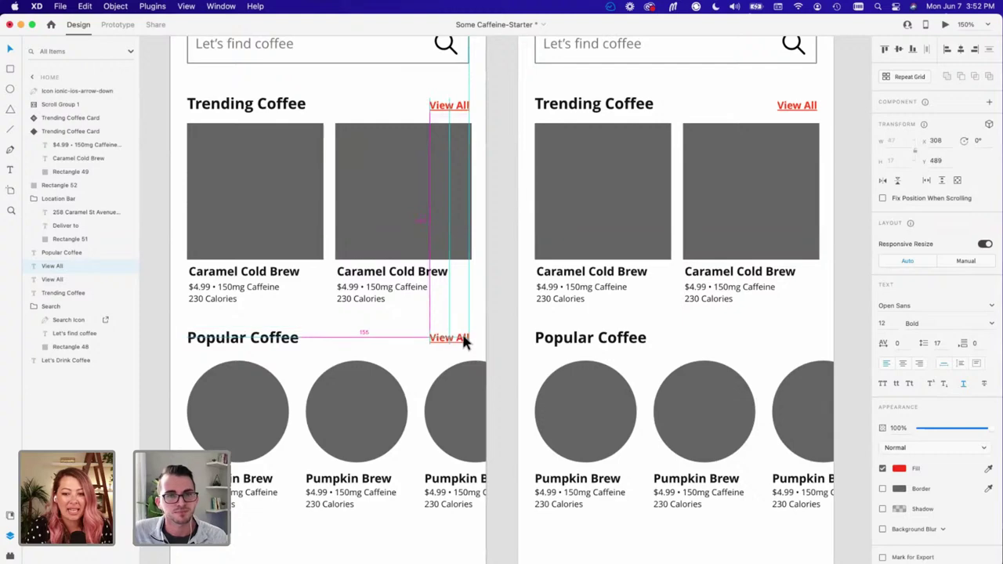
click(494, 336)
scroll(541, 266, down, 3)
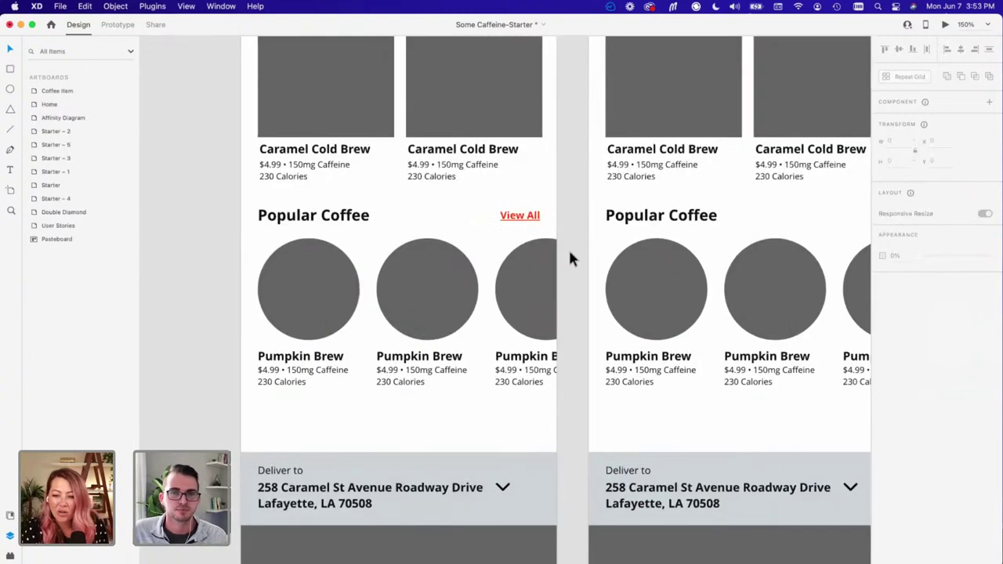
scroll(580, 259, up, 5)
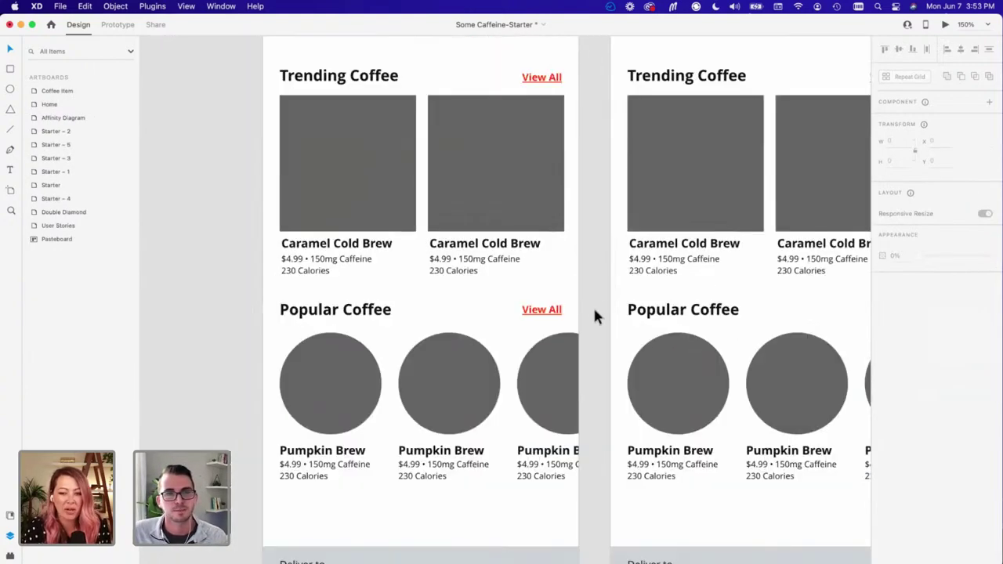
scroll(599, 306, up, 2)
key(super+minus)
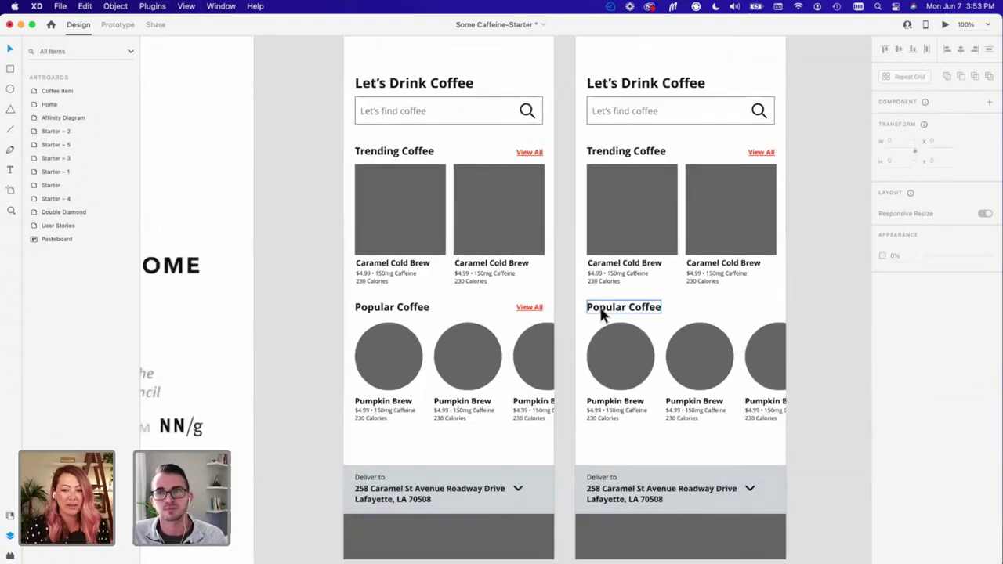
drag(572, 257, 559, 285)
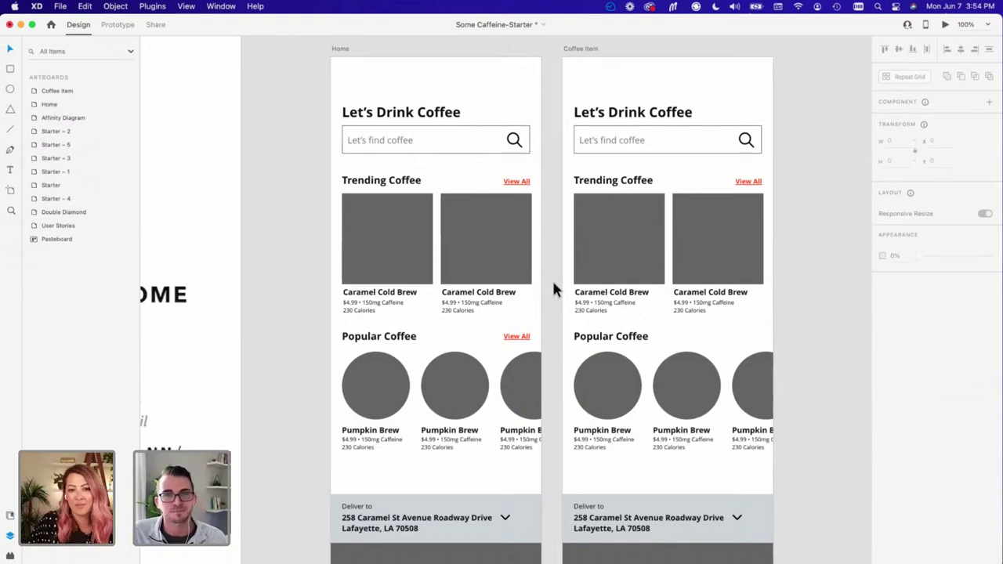
Step: Delete the title, search bar, Trending Coffee and Popular Coffee content from the Coffee Item artboard, keeping the location bar and bottom bar
key(super+equal)
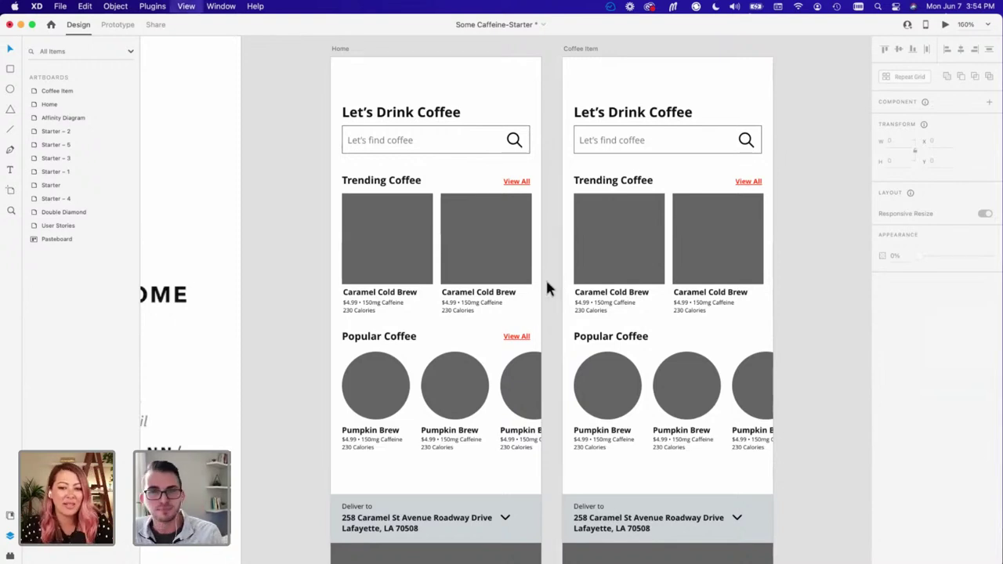
scroll(611, 208, up, 4)
scroll(611, 208, left, 5)
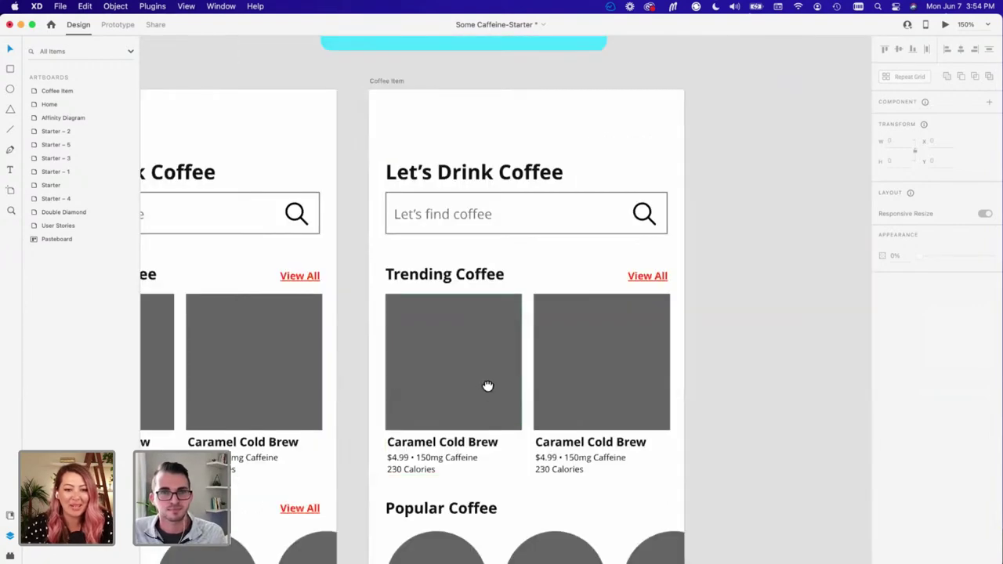
scroll(488, 385, down, 2)
drag(394, 118, 633, 415)
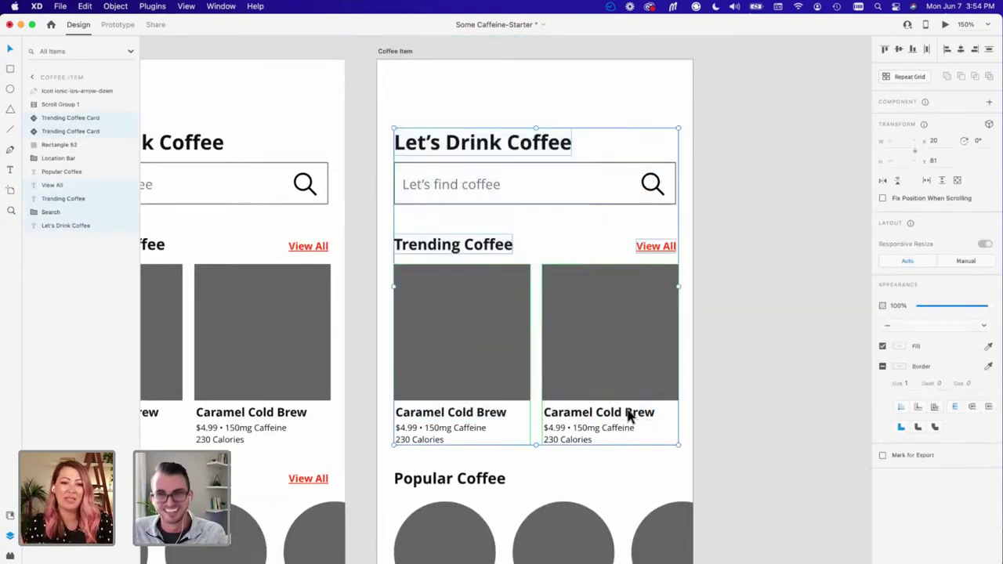
scroll(625, 412, down, 5)
key(Delete)
drag(433, 223, 642, 446)
key(Delete)
Step: Draw a full-width rectangle of about 375 by 352 px along the upper edge of the Coffee Item artboard
key(super+1)
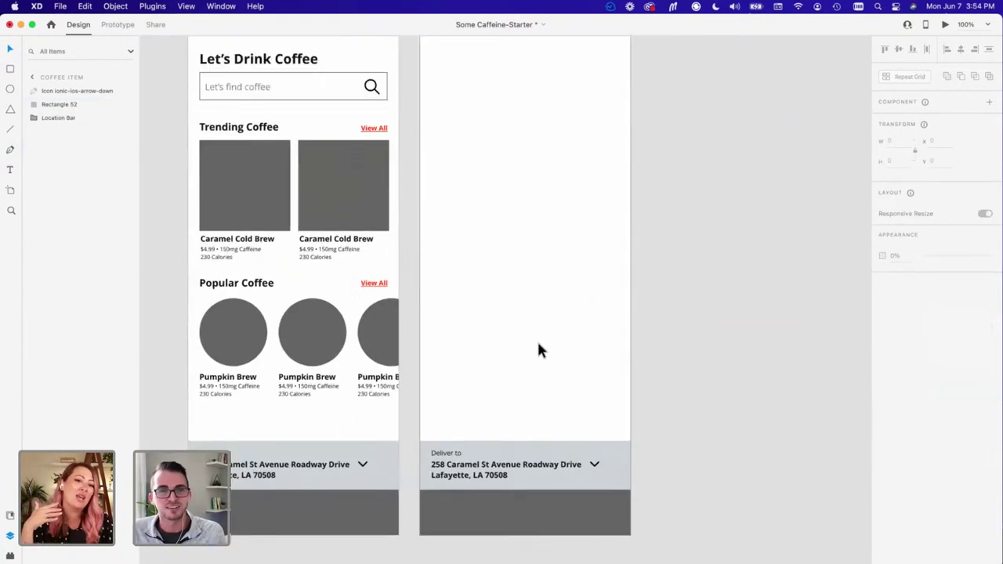
drag(519, 233, 521, 265)
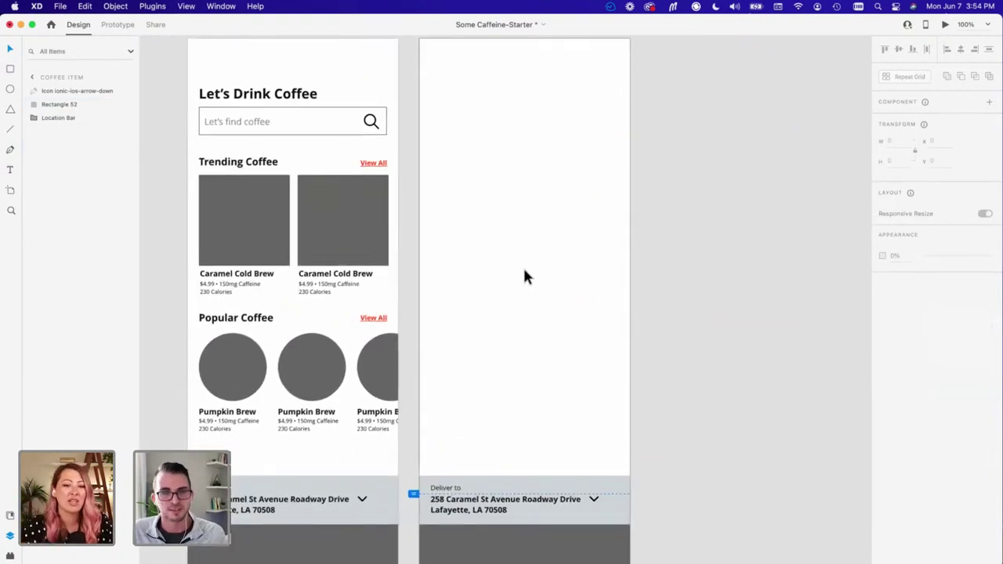
drag(481, 217, 496, 261)
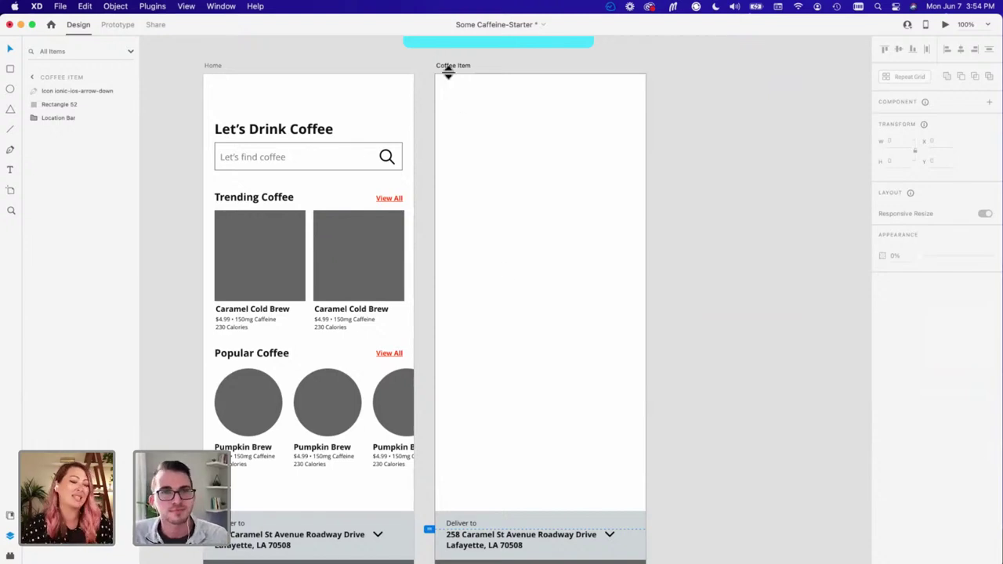
key(r)
mouse_move(439, 78)
mouse_down()
mouse_move(513, 181)
mouse_move(627, 278)
mouse_move(644, 271)
mouse_up()
Step: Fill the Coffee Item rectangle with grey #707070, remove its border and deselect it
click(900, 366)
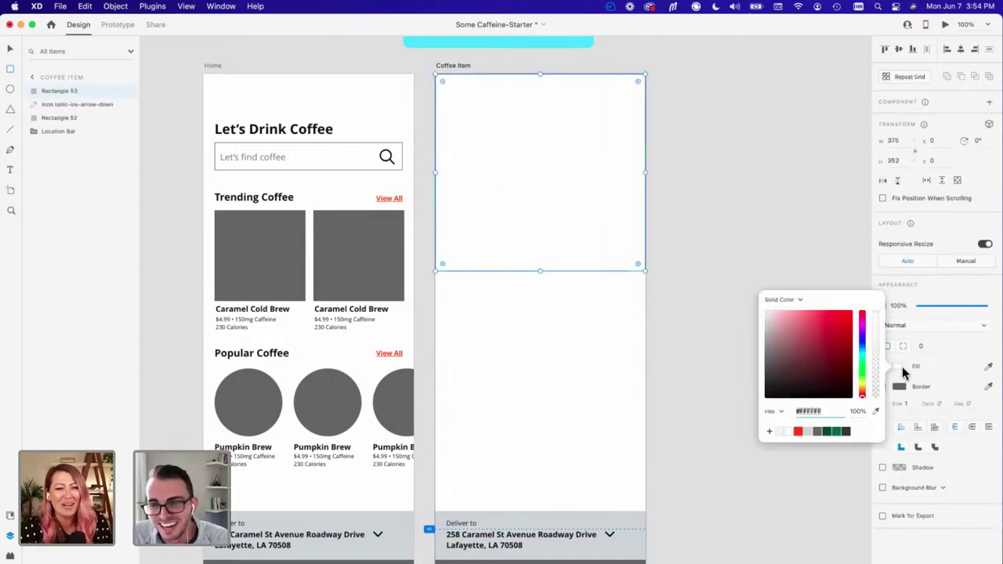
click(815, 431)
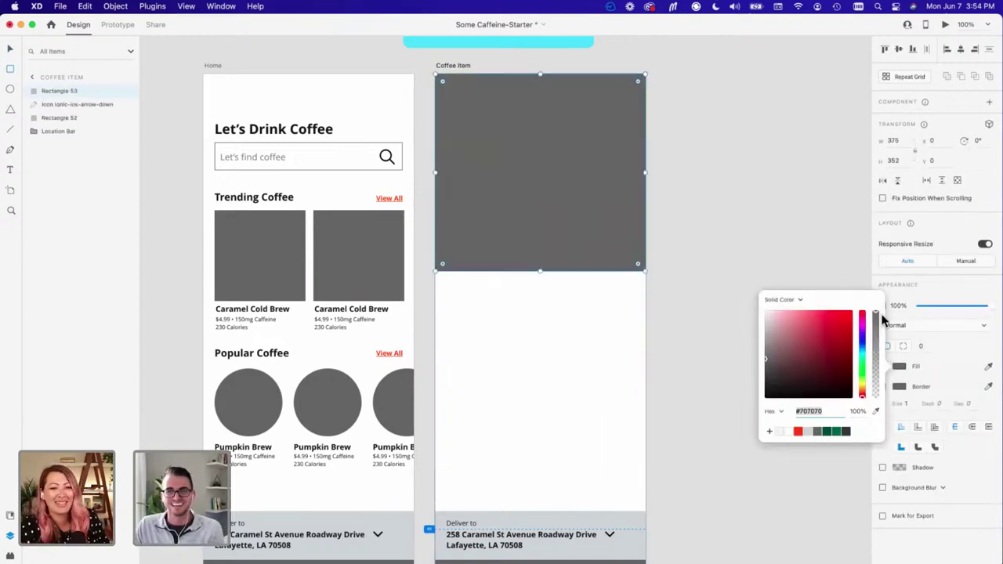
click(898, 366)
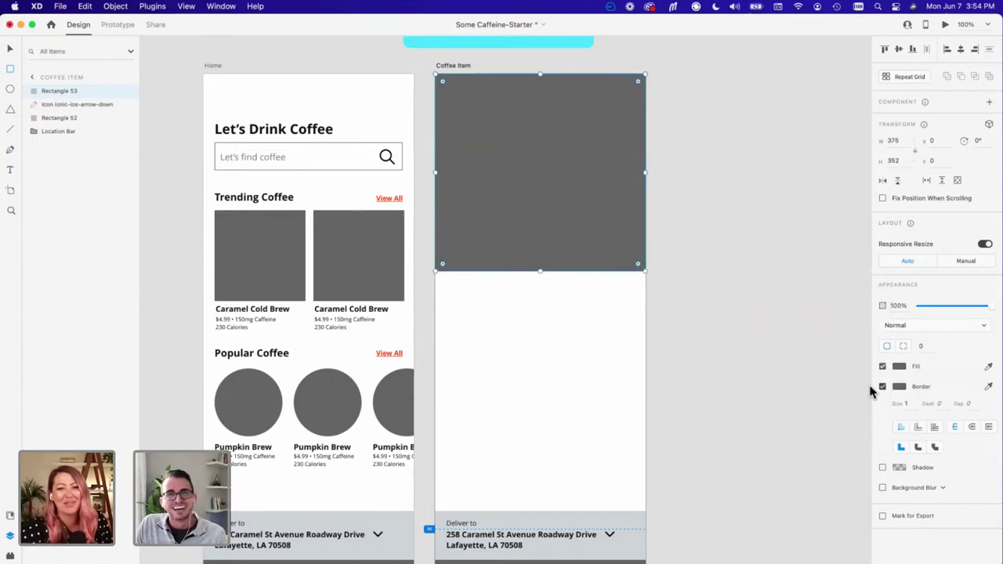
click(882, 386)
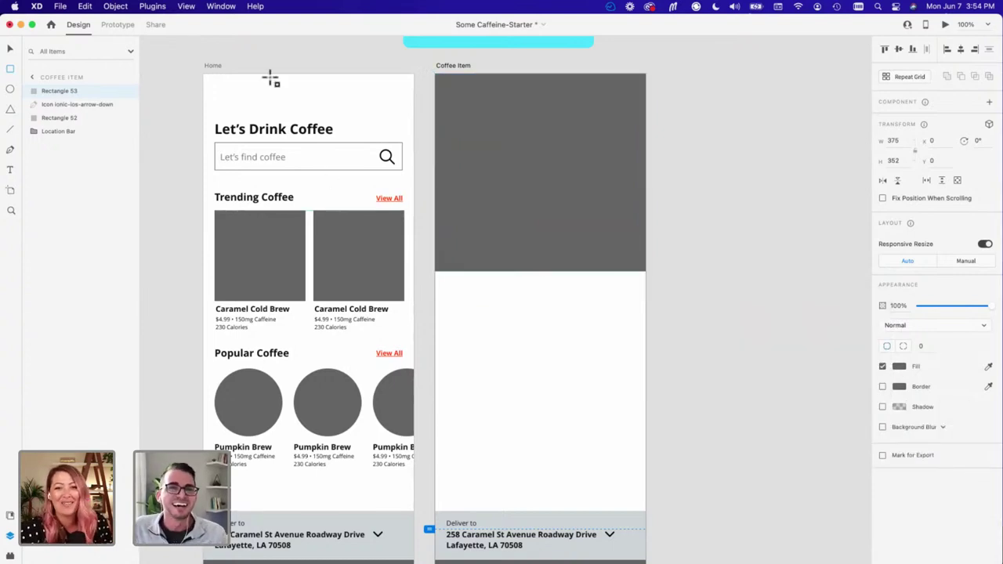
click(439, 67)
click(500, 296)
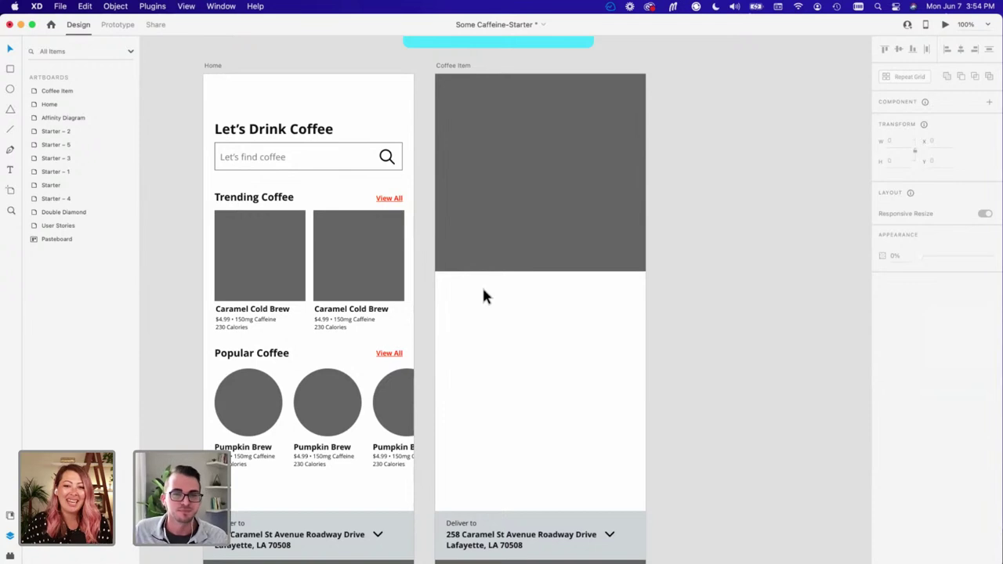
Step: Locate the Item Page sticky note in the Vote section below the wireframe artboards
scroll(453, 307, down, 2)
key(super+minus)
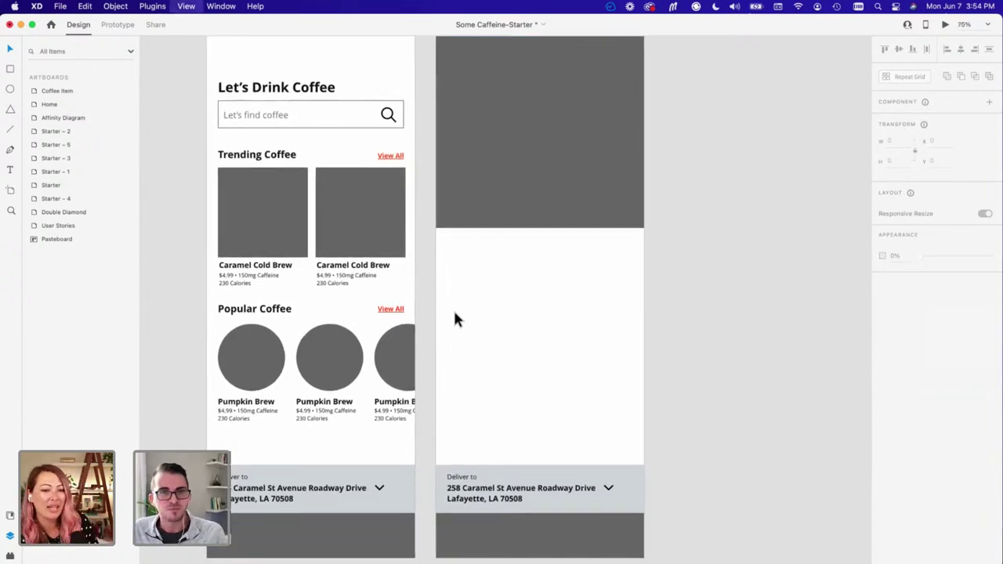
key(super+minus)
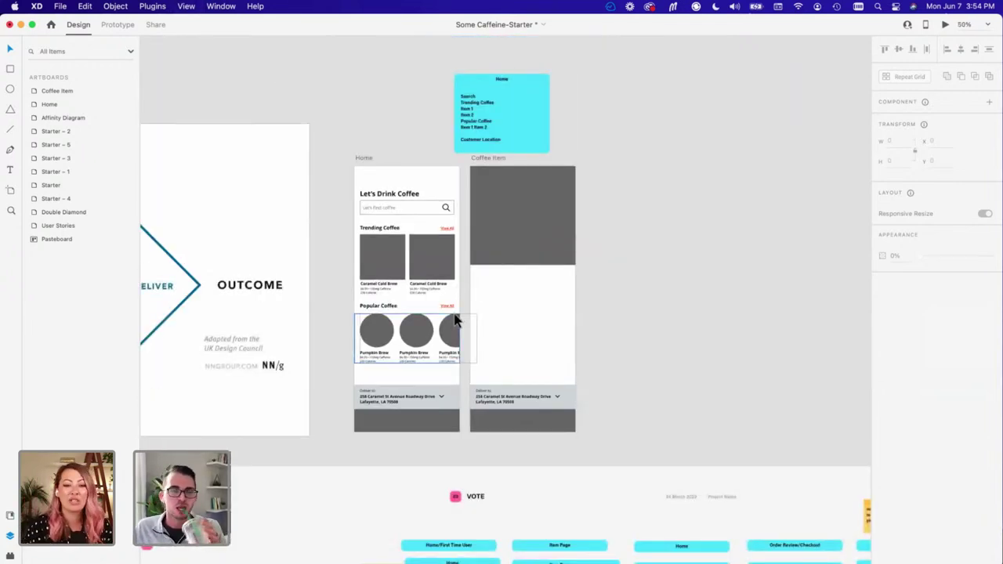